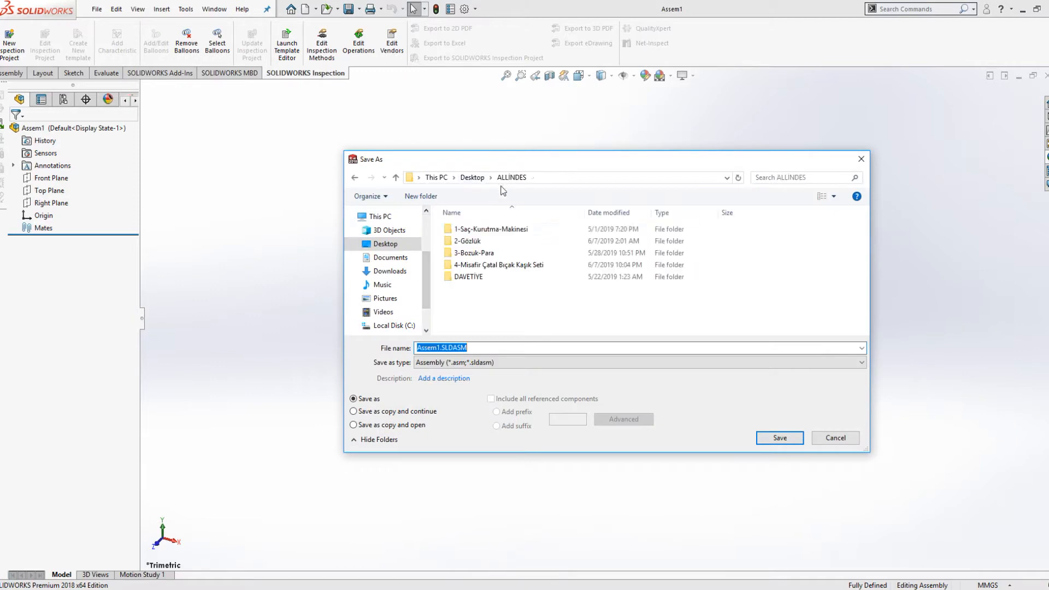
# Save the assembly as Misafi-Çatal-Bıçak-Kaşık in the folder 4-Misafir Çatal Bıçak Kaşık Seti.
pyautogui.doubleClick(464, 264)
pyautogui.click(459, 348)
pyautogui.doubleClick(459, 348)
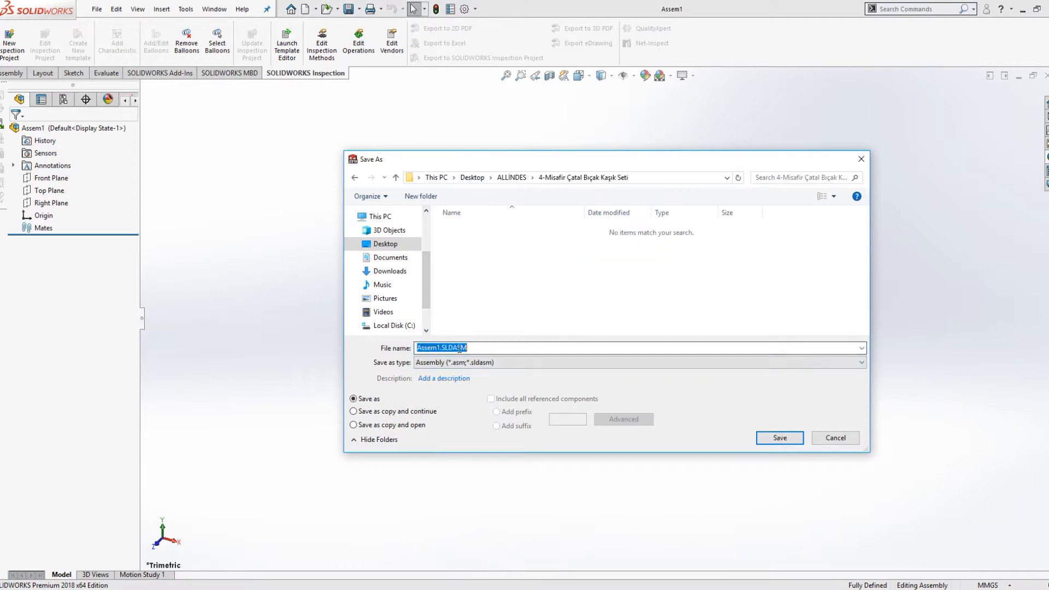
pyautogui.press('capslock')
pyautogui.write('Misa')
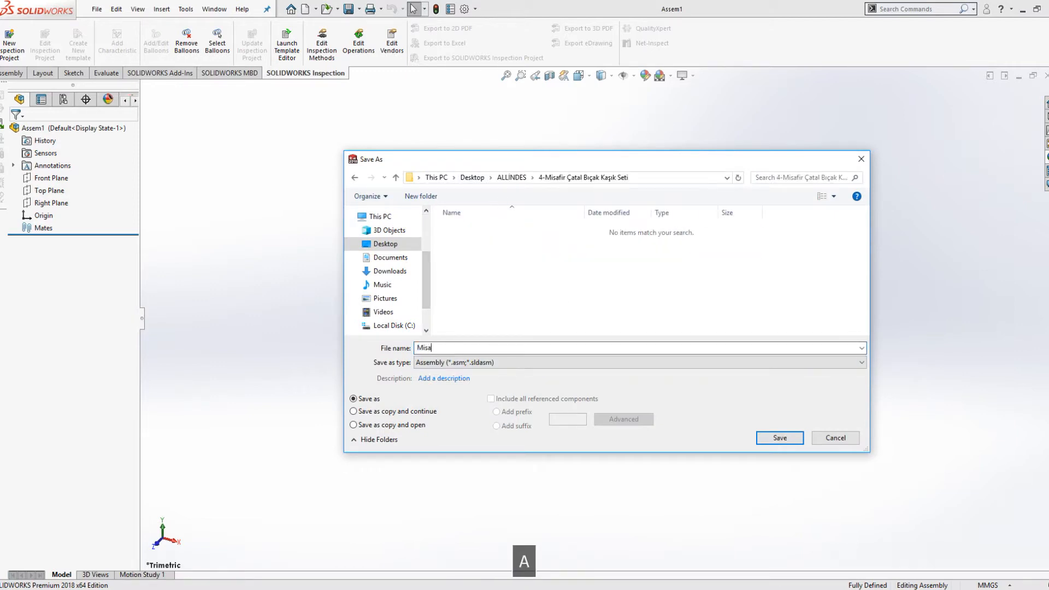
pyautogui.write('fi-Ça')
pyautogui.press('capslock')
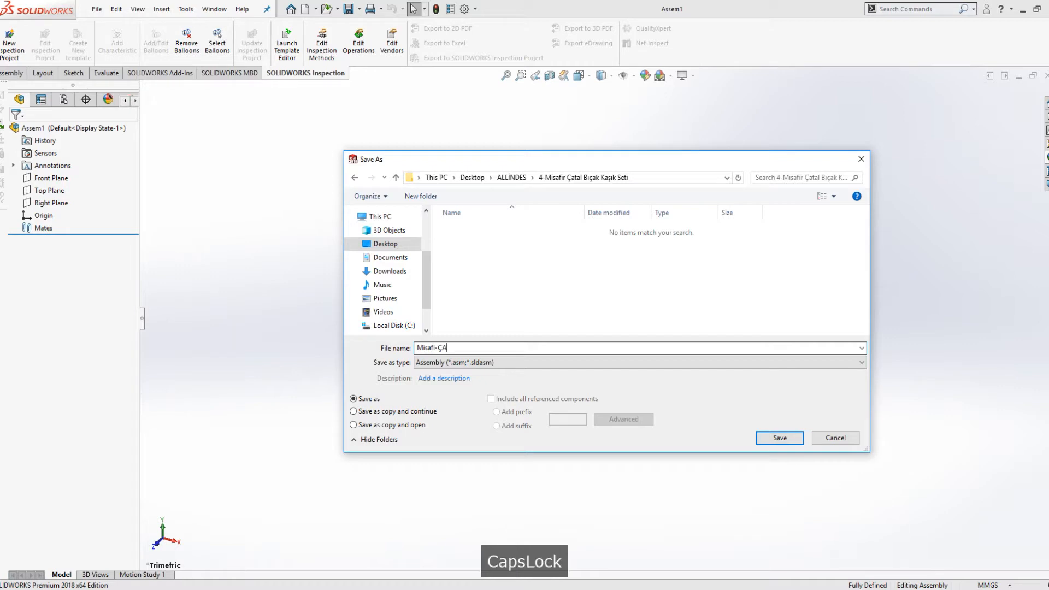
pyautogui.write('tal')
pyautogui.press('capslock')
pyautogui.write('-')
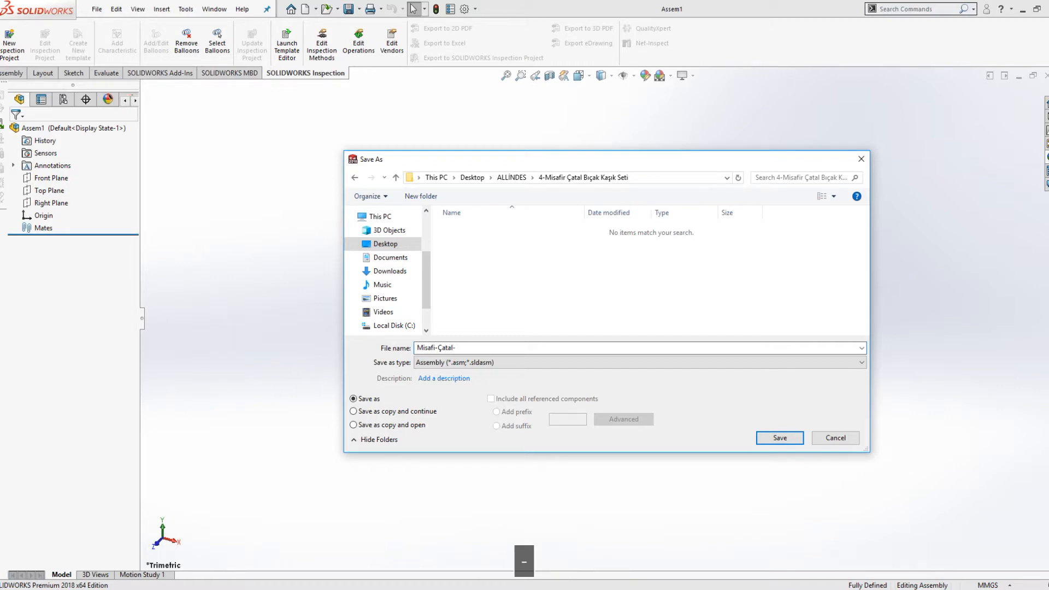
pyautogui.write('Bıçak')
pyautogui.press('BackSpace')
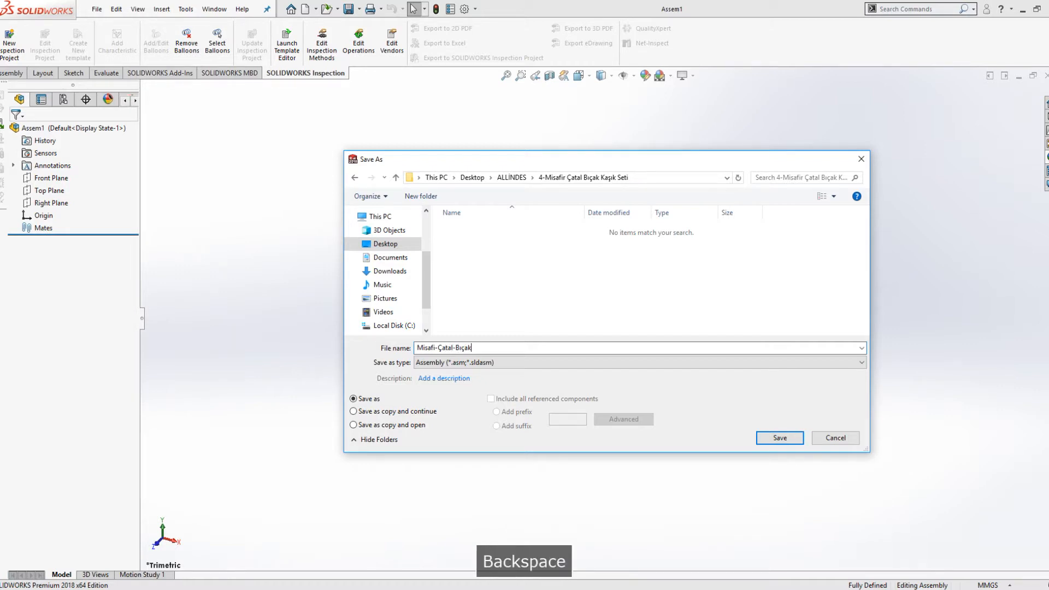
pyautogui.write('-')
pyautogui.press('capslock')
pyautogui.write('Kaşık')
pyautogui.press('Return')
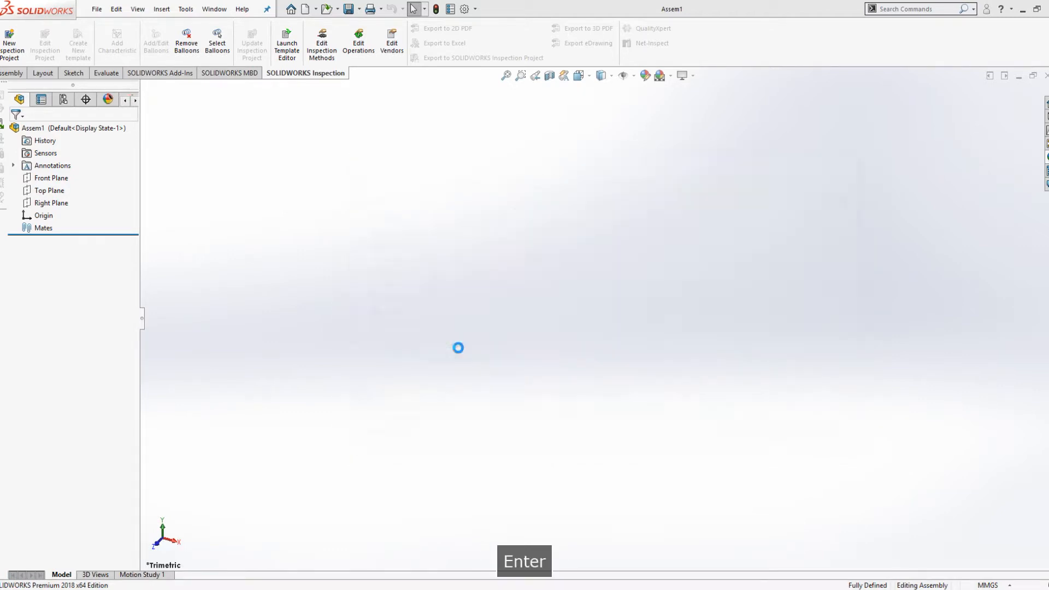
# Insert a new part into the assembly on the Front Plane and exit its automatically opened sketch.
pyautogui.click(16, 73)
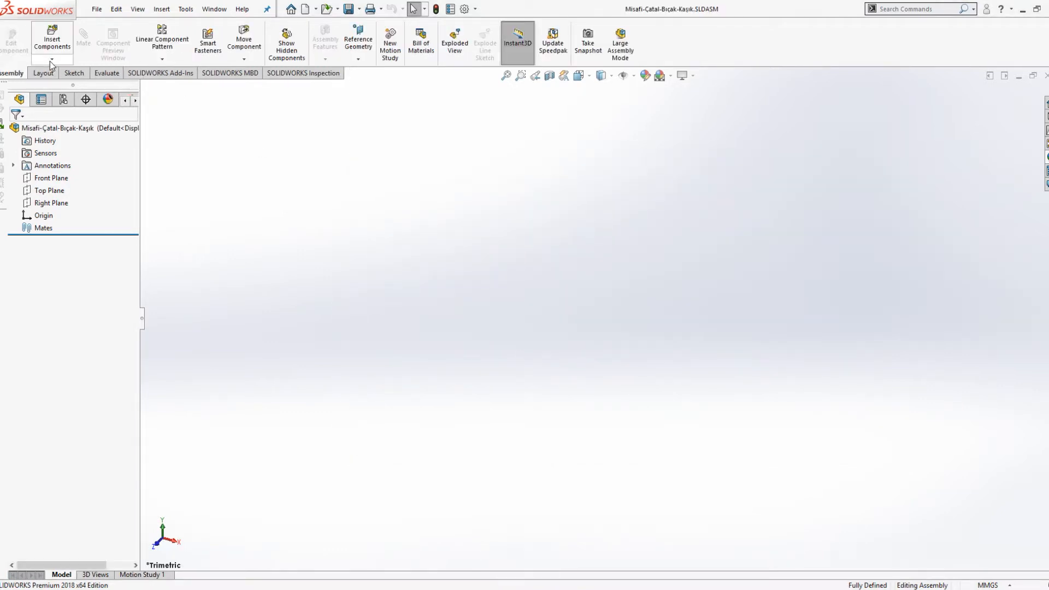
pyautogui.click(27, 59)
pyautogui.click(49, 82)
pyautogui.click(50, 178)
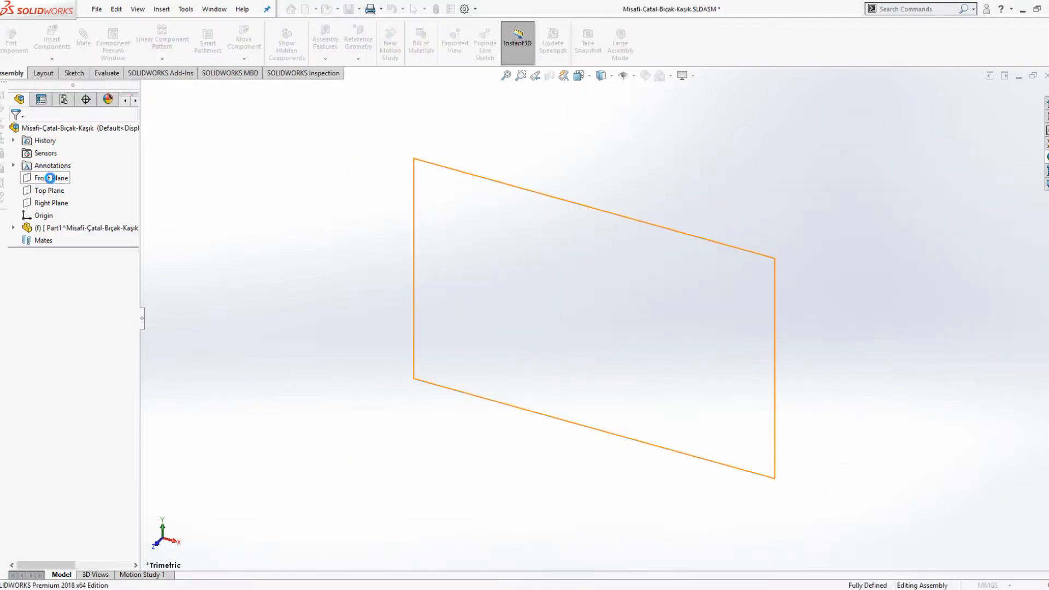
pyautogui.click(1014, 97)
pyautogui.click(1018, 102)
# Rename the new part to Misafi-Çatal-Bıçak-Kaşık-ref, reusing the assembly's name, and widen the feature tree.
pyautogui.click(78, 228)
pyautogui.press('F2')
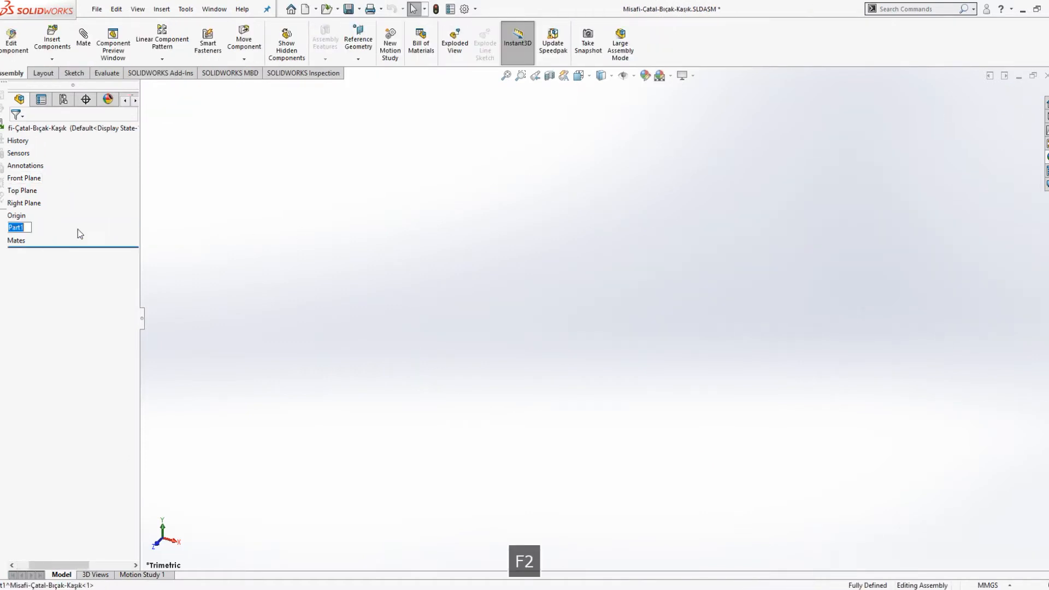
pyautogui.click(73, 127)
pyautogui.press('F2')
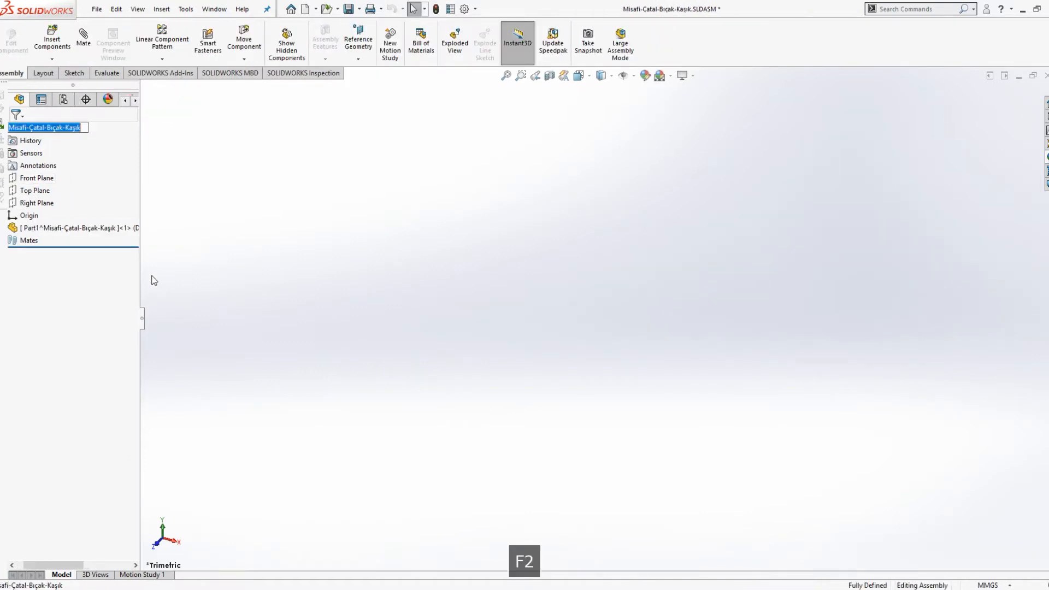
pyautogui.hotkey('ctrl', 'c')
pyautogui.moveTo(142, 316); pyautogui.dragTo(304, 315)
pyautogui.click(102, 228)
pyautogui.press('F2')
pyautogui.hotkey('ctrl', 'v')
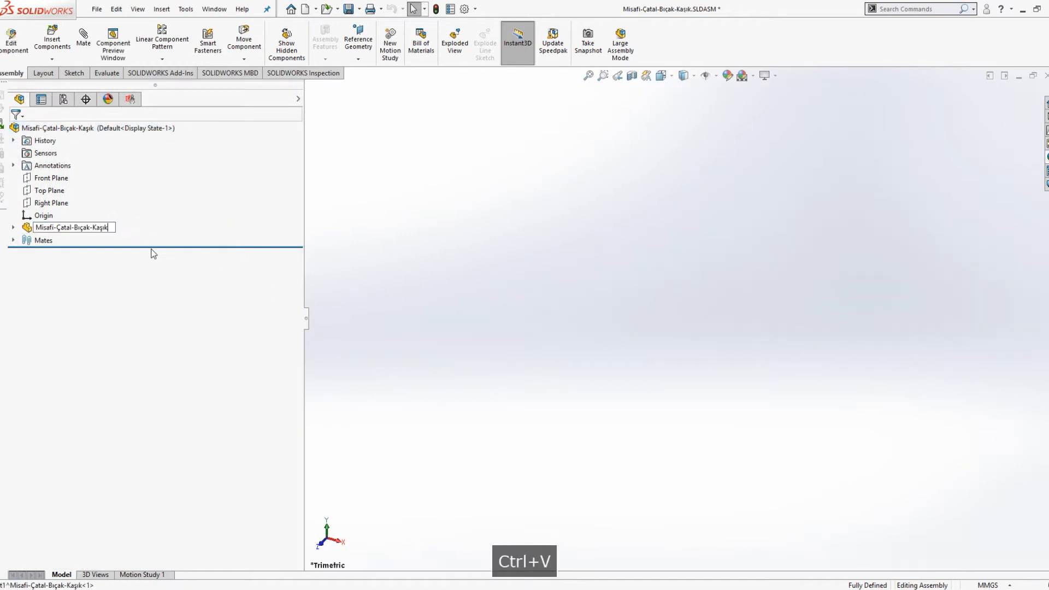
pyautogui.write('-ref')
pyautogui.press('Return')
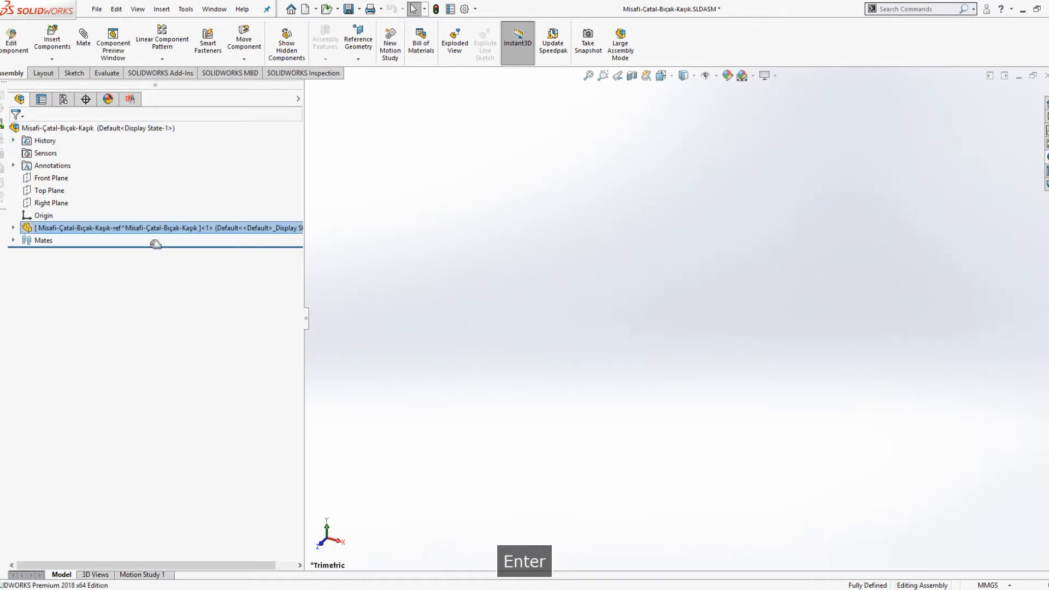
# Save the reference part as an external file in the same folder as the assembly.
pyautogui.rightClick(158, 234)
pyautogui.click(235, 304)
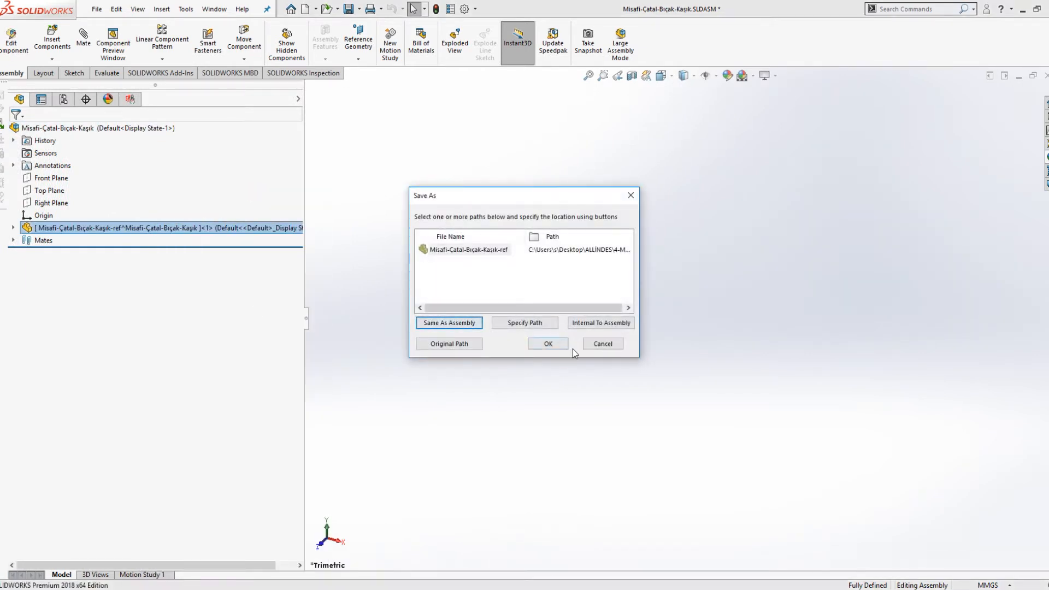
pyautogui.click(548, 343)
# Open the reference part on its own and start a sketch on its Front Plane.
pyautogui.rightClick(168, 225)
pyautogui.click(180, 191)
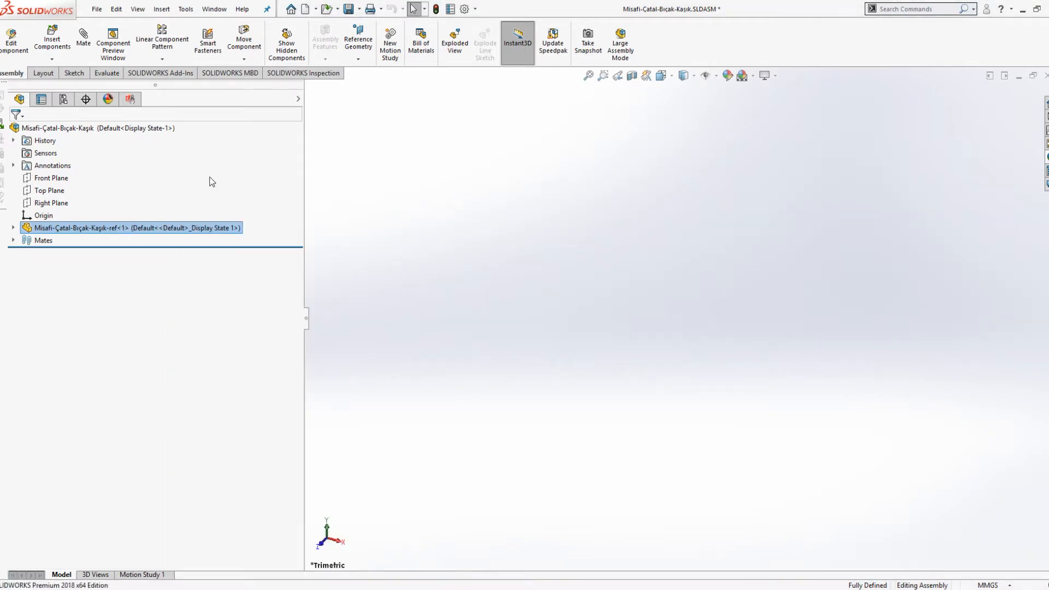
pyautogui.click(52, 190)
pyautogui.click(41, 171)
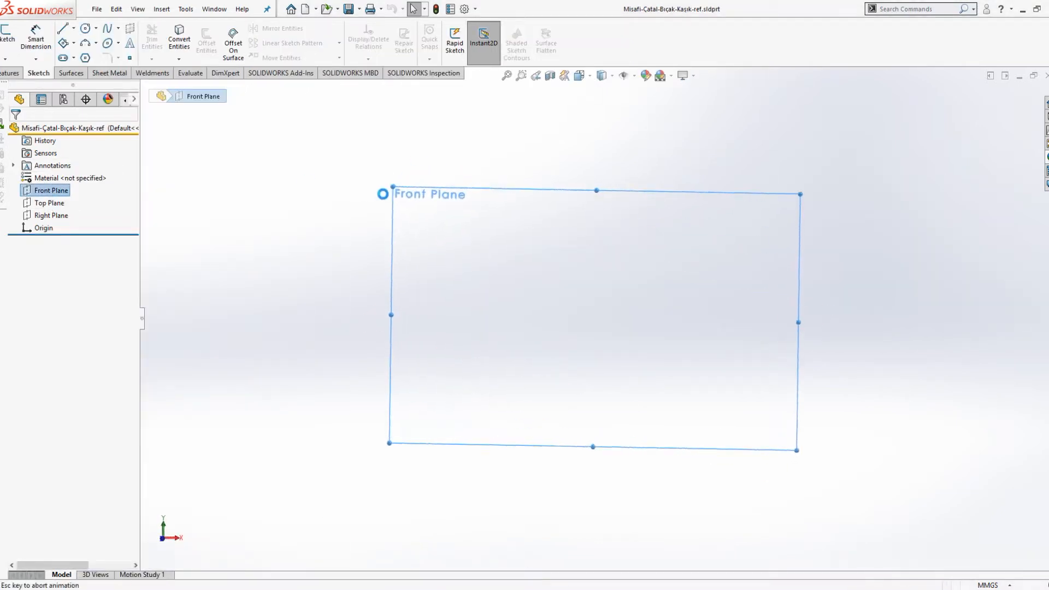
# Insert the fork blueprint image as a Sketch Picture from the folder 4-Misafir Çatal Bıçak Kaşık Seti.
pyautogui.click(921, 10)
pyautogui.write('s')
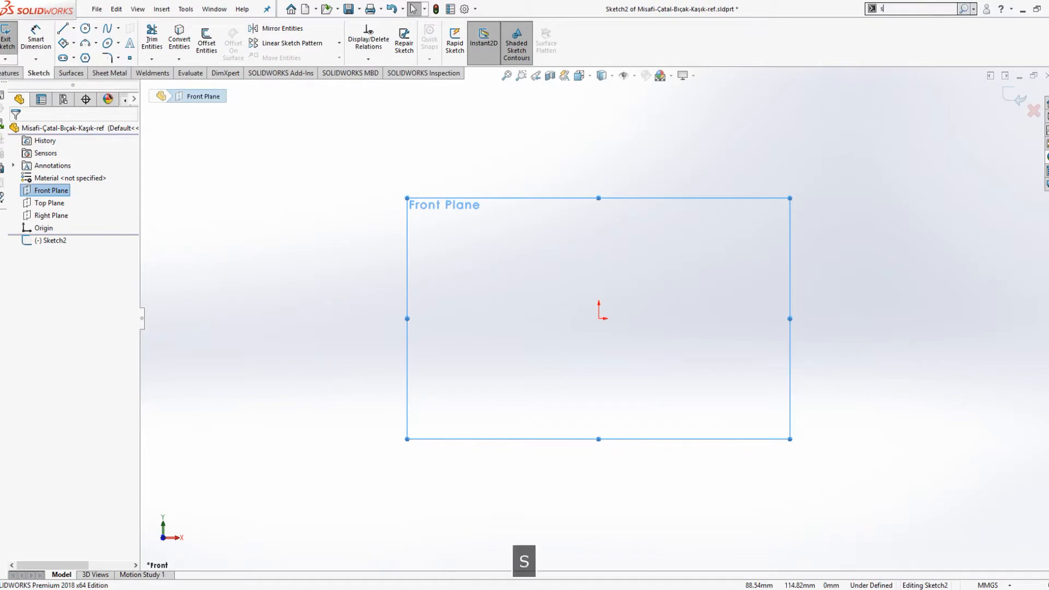
pyautogui.write('ket')
pyautogui.press('Down')
pyautogui.press('Down')
pyautogui.press('Down')
pyautogui.press('Down')
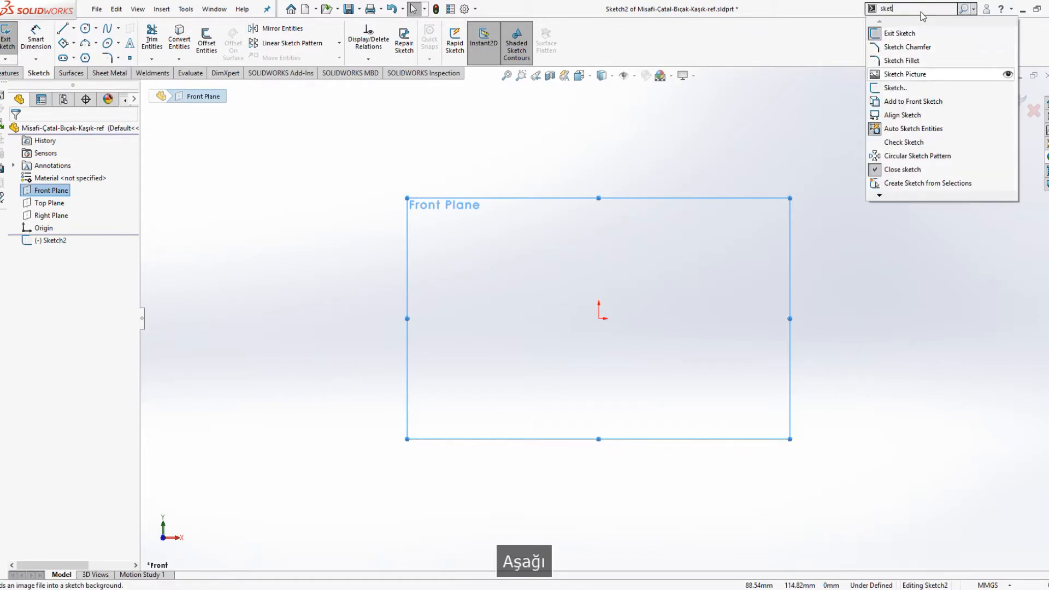
pyautogui.press('Return')
pyautogui.click(162, 27)
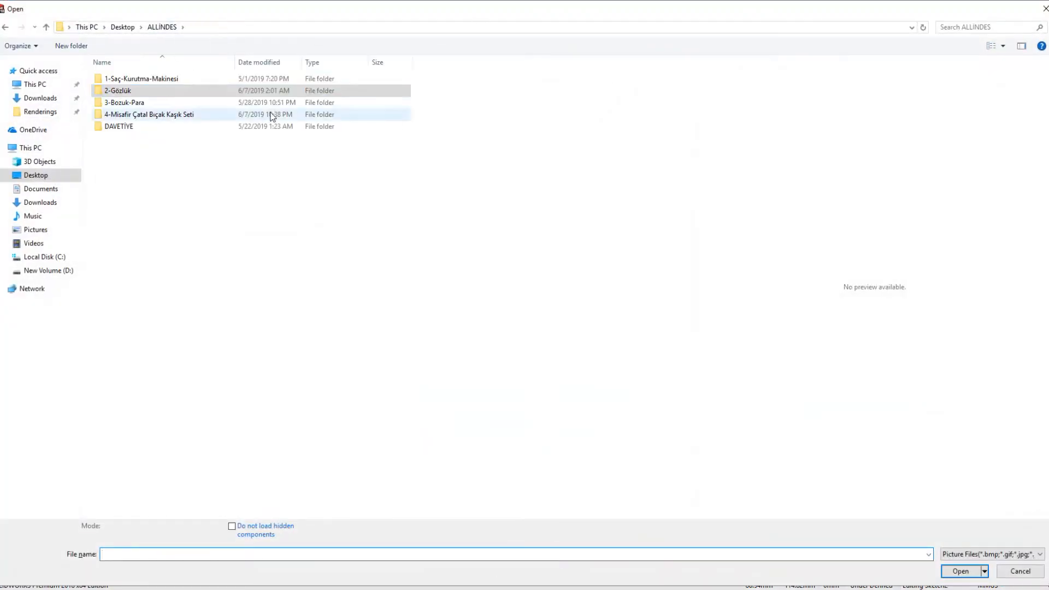
pyautogui.doubleClick(271, 114)
pyautogui.doubleClick(143, 101)
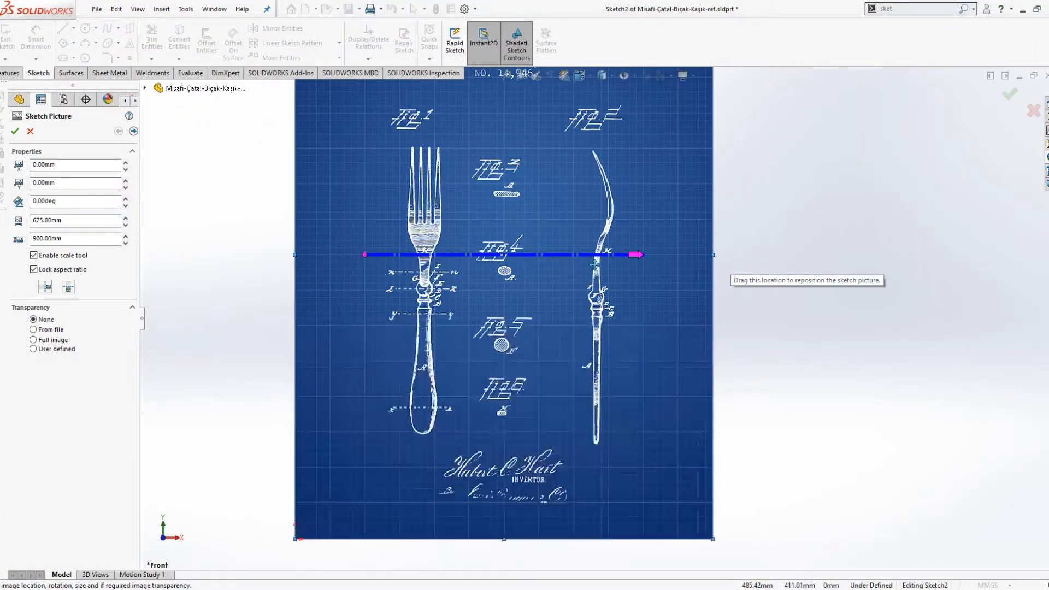
# Move the fork picture so that its centre lies roughly on the sketch origin.
pyautogui.scroll(5, 594, 265)
pyautogui.moveTo(603, 261)
pyautogui.mouseDown()
pyautogui.moveTo(523, 310)
pyautogui.moveTo(523, 363)
pyautogui.moveTo(532, 332)
pyautogui.moveTo(516, 317)
pyautogui.moveTo(518, 369)
pyautogui.mouseUp()
pyautogui.scroll(2, 527, 377)
pyautogui.scroll(-6, 568, 366)
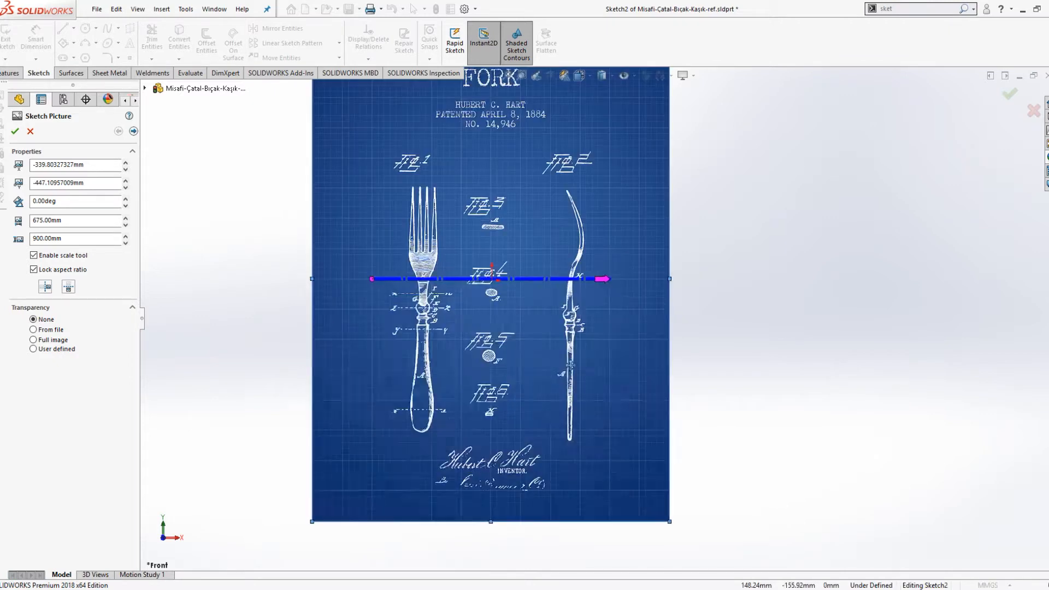
pyautogui.scroll(1, 591, 279)
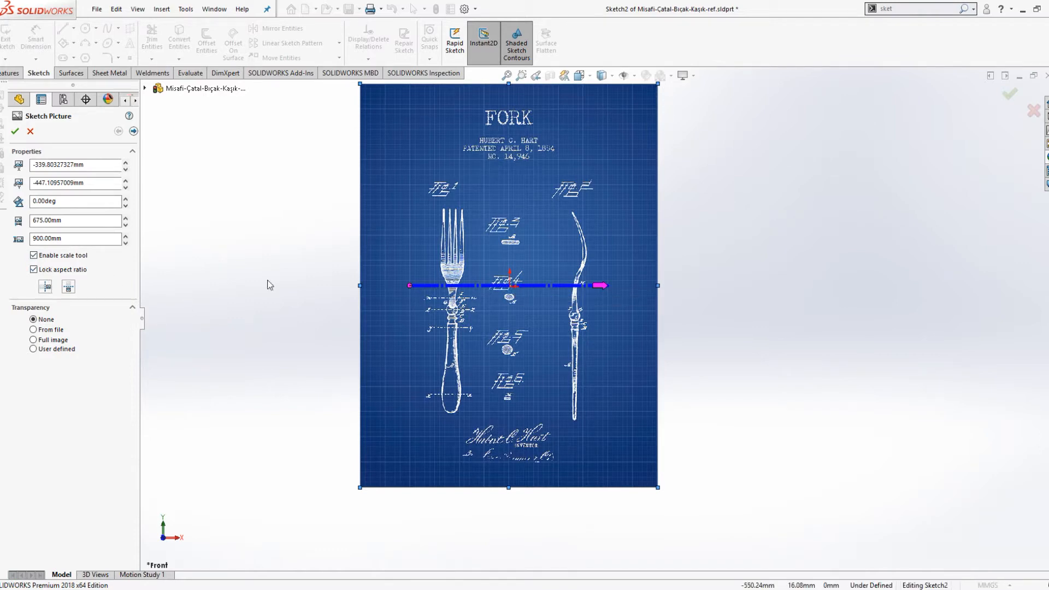
pyautogui.scroll(1, 599, 316)
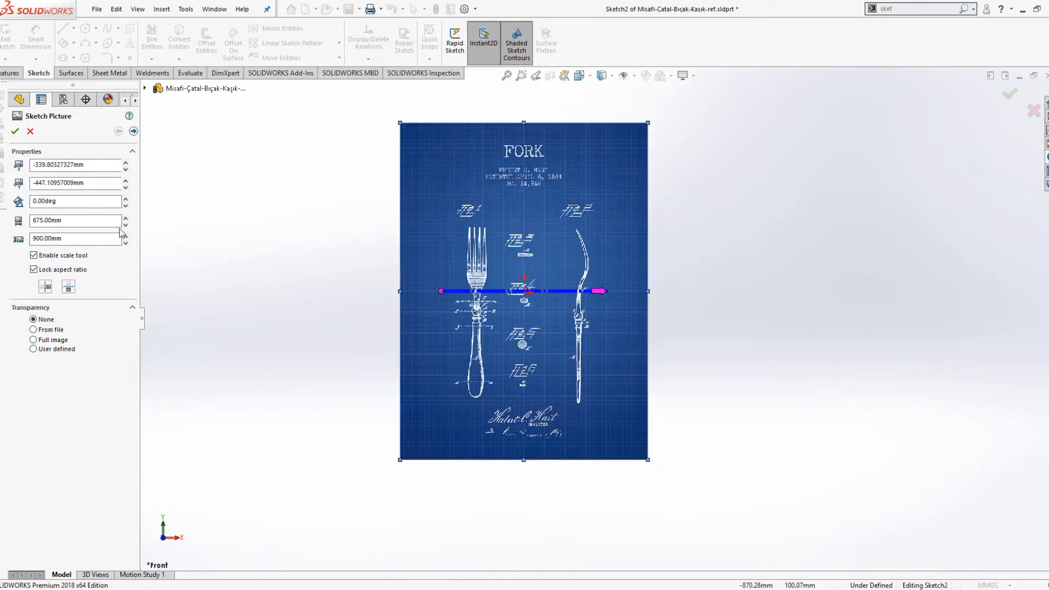
# In the picture's trace settings, lower brightness and contrast to minimum and slightly raise the color and recognition tolerances.
pyautogui.click(133, 132)
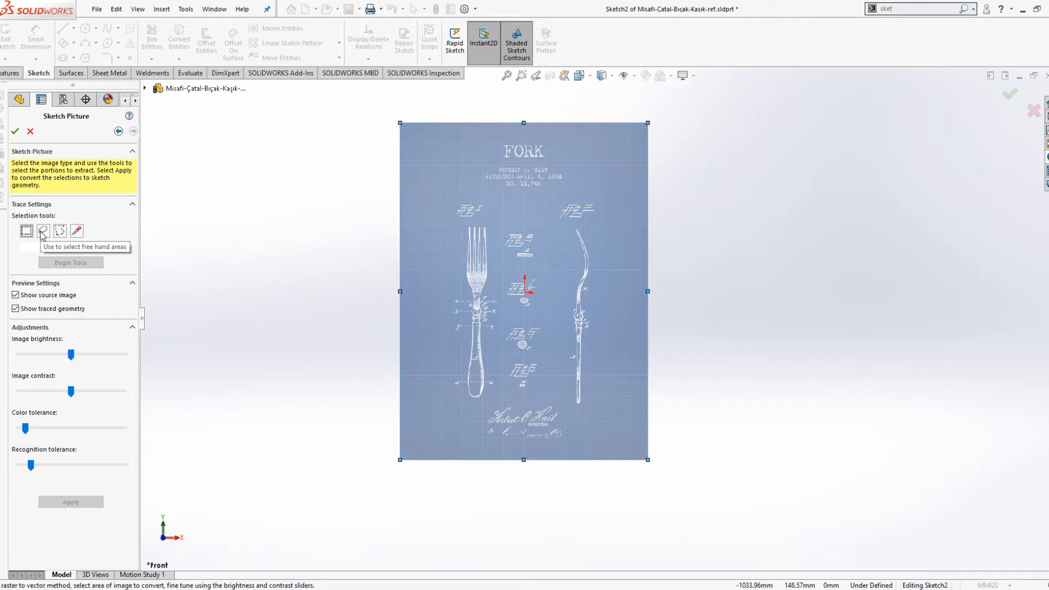
pyautogui.moveTo(71, 391); pyautogui.dragTo(216, 395)
pyautogui.moveTo(39, 391); pyautogui.dragTo(19, 391)
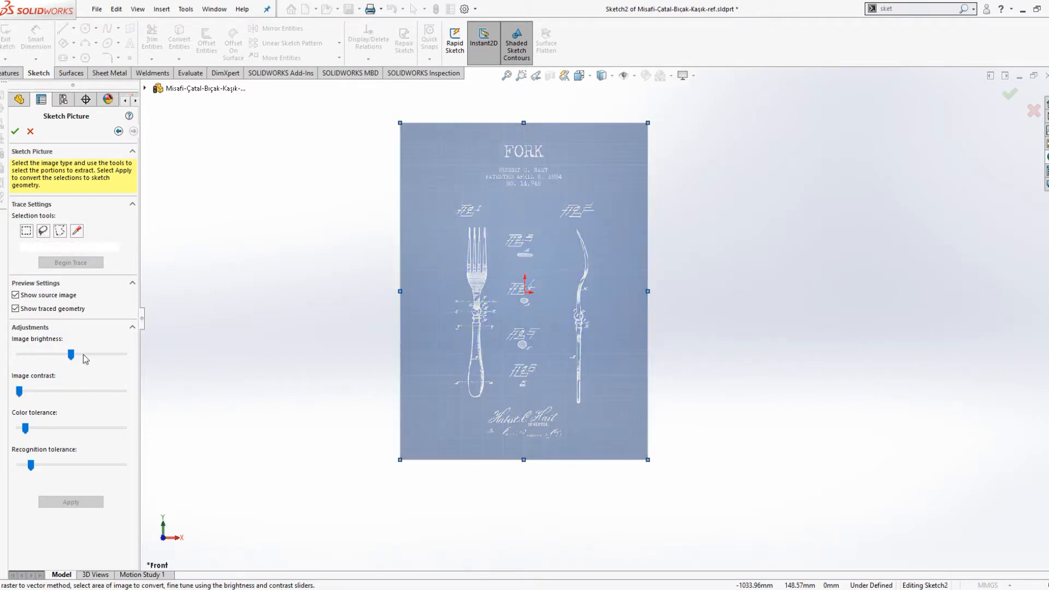
pyautogui.moveTo(71, 354); pyautogui.dragTo(19, 354)
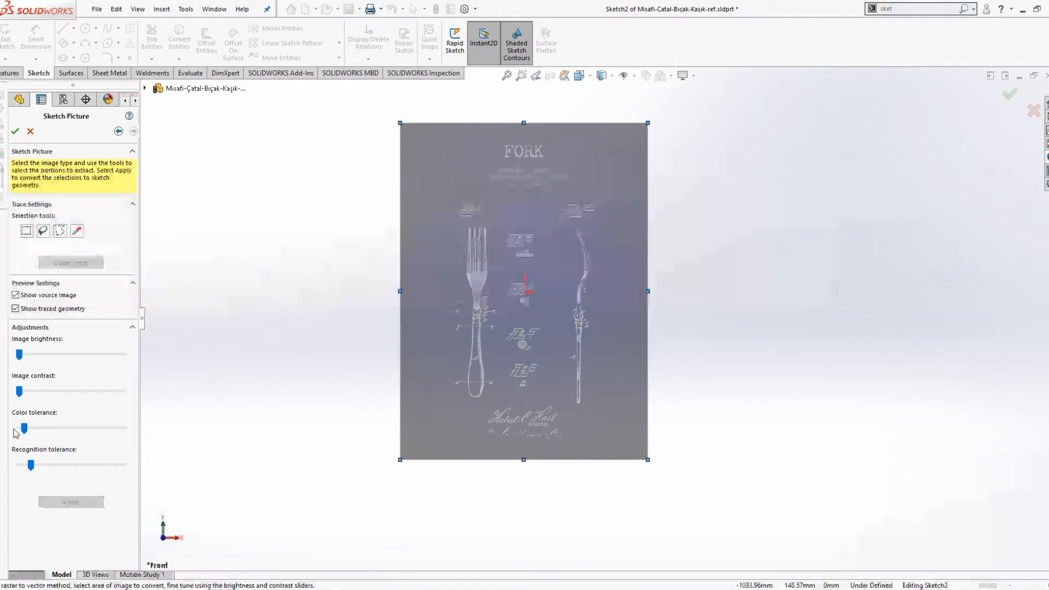
pyautogui.moveTo(20, 429); pyautogui.dragTo(25, 428)
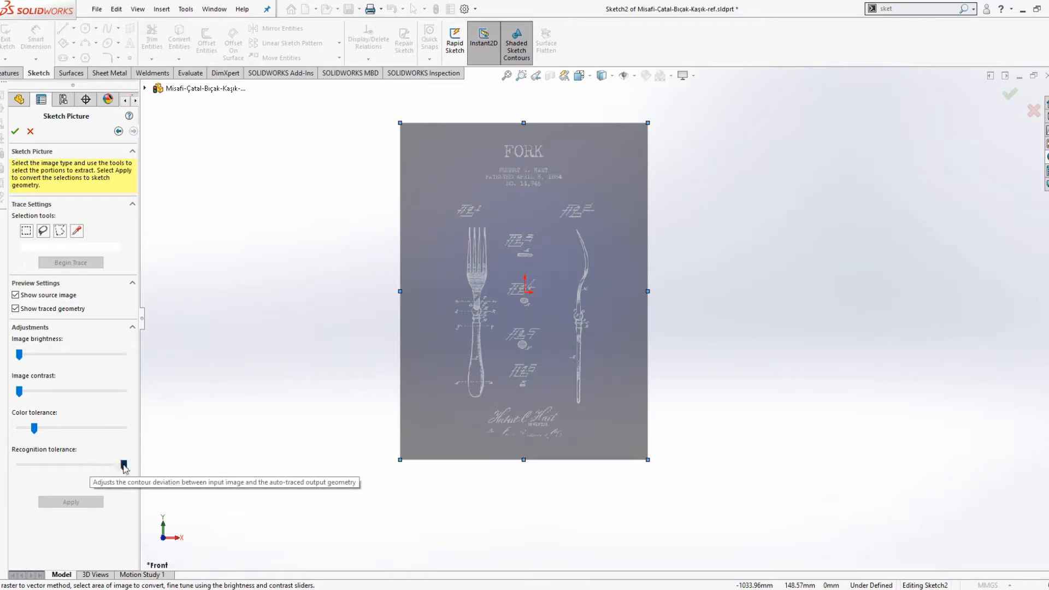
pyautogui.moveTo(124, 465); pyautogui.dragTo(50, 466)
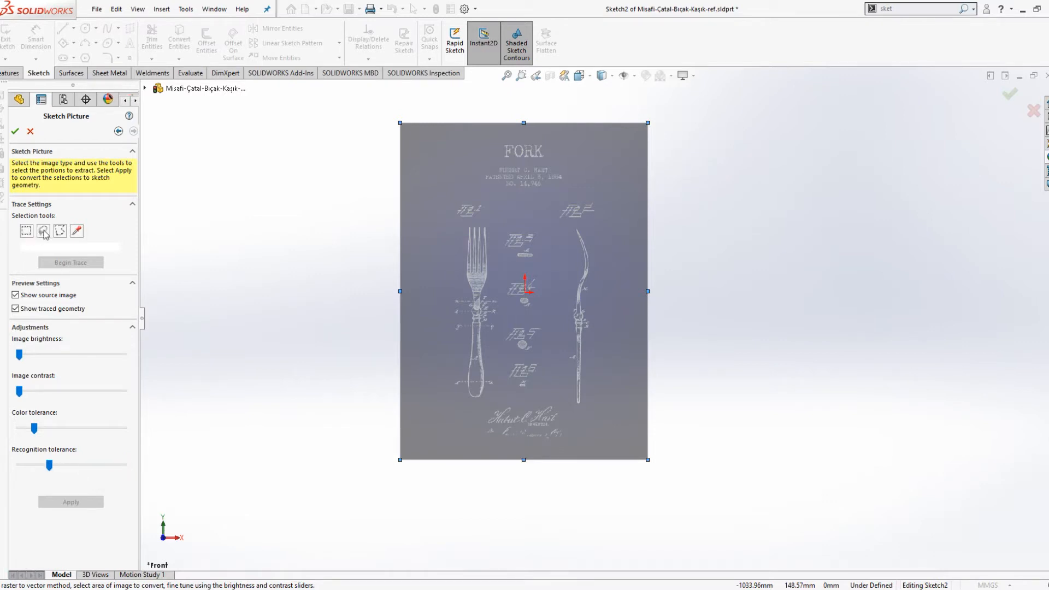
# Trace the blueprint picture by color selection into sketch geometry and accept the Sketch Picture settings.
pyautogui.click(77, 232)
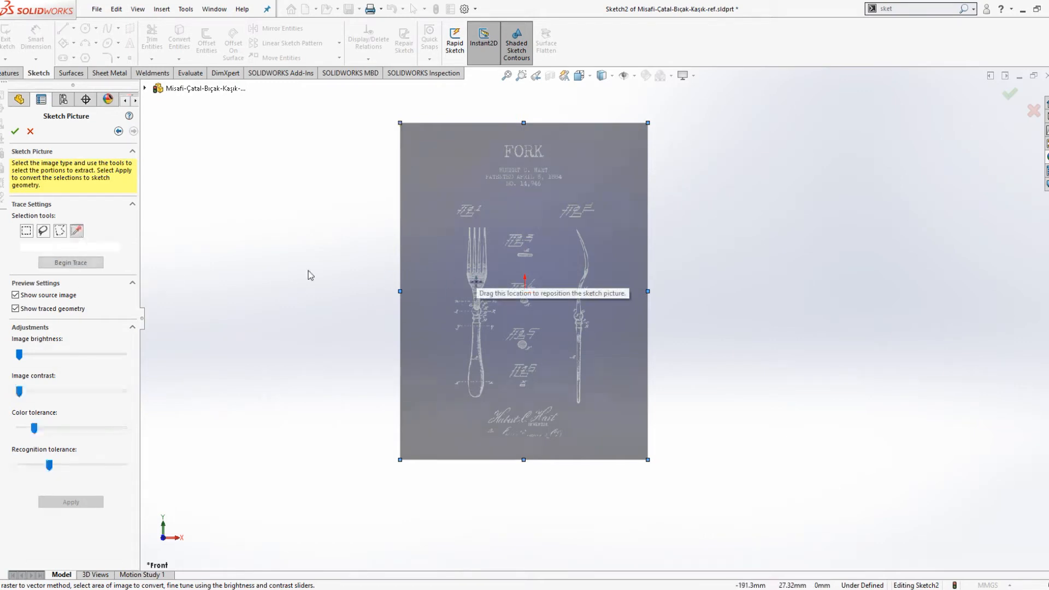
pyautogui.click(70, 263)
pyautogui.scroll(-5, 494, 283)
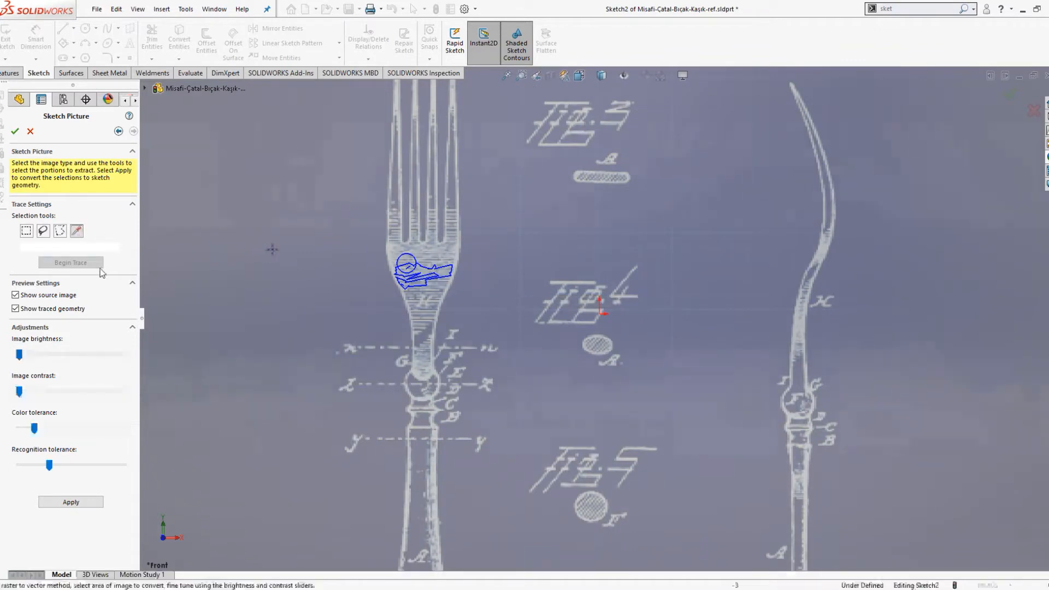
pyautogui.click(70, 262)
pyautogui.press('f')
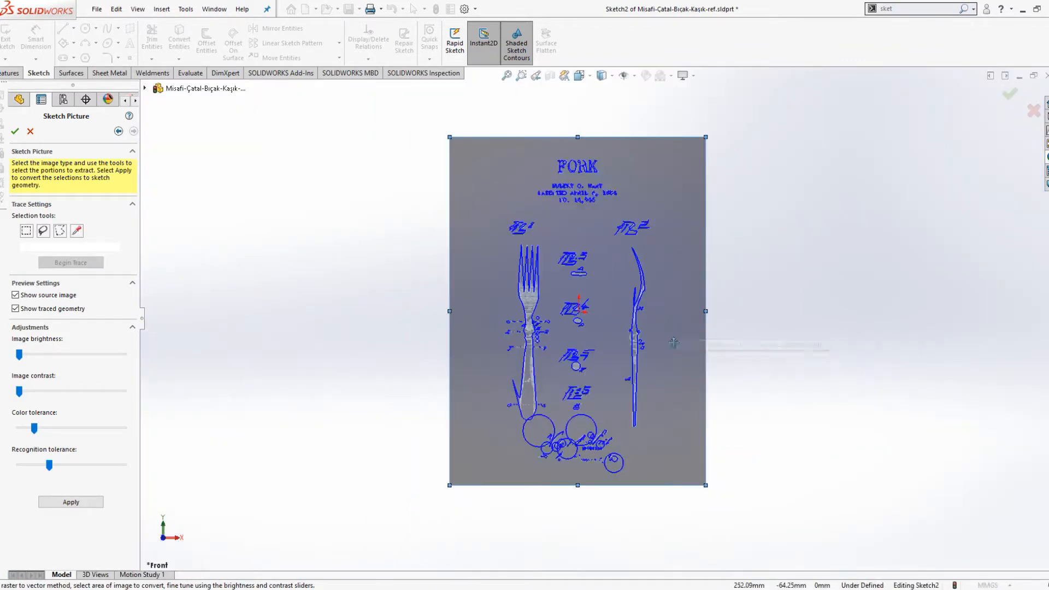
pyautogui.scroll(-4, 647, 337)
pyautogui.scroll(5, 645, 294)
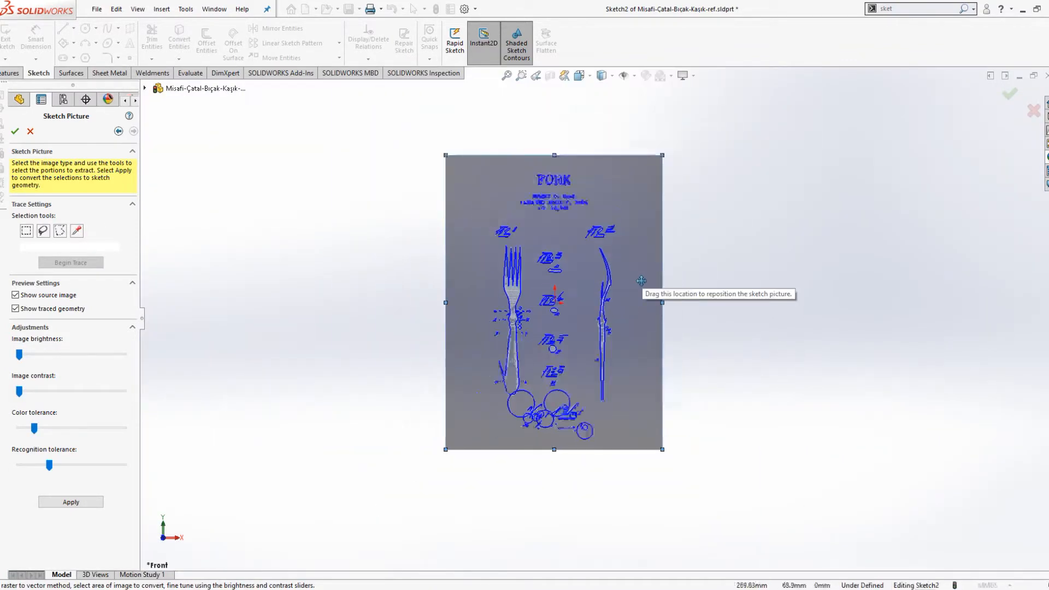
pyautogui.scroll(-3, 644, 284)
pyautogui.scroll(2, 595, 316)
pyautogui.click(15, 133)
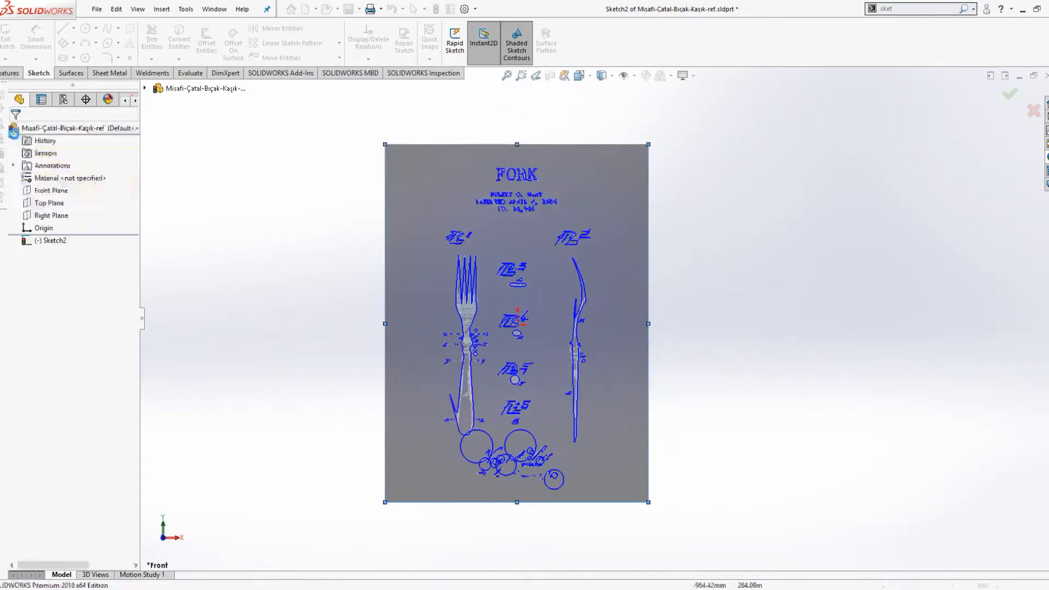
# Exit the traced blueprint sketch, inspect its geometry, and reopen the sketch for editing.
pyautogui.click(670, 398)
pyautogui.scroll(-4, 465, 345)
pyautogui.scroll(2, 457, 335)
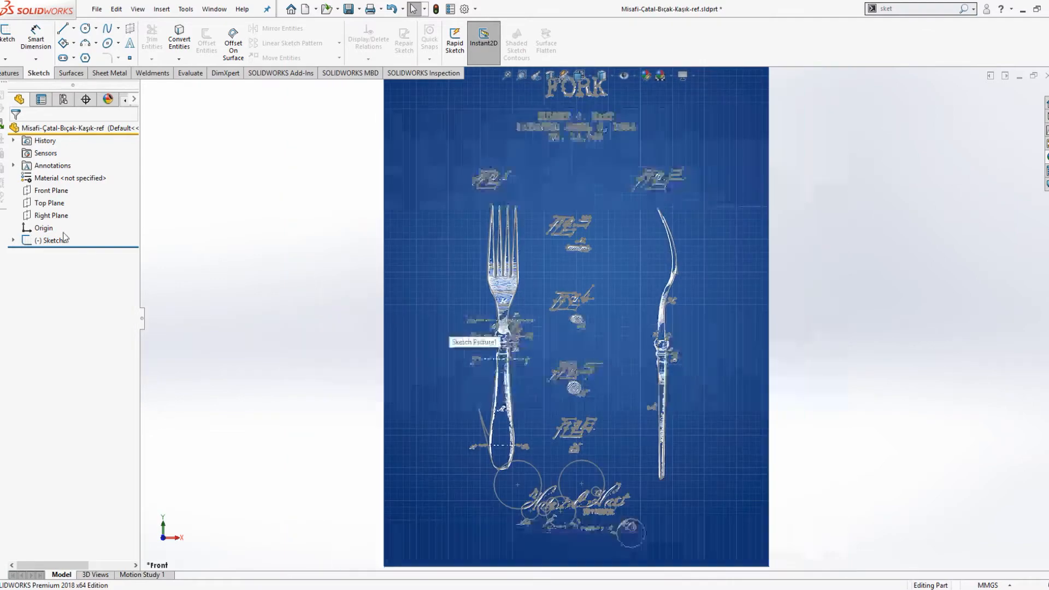
pyautogui.click(62, 240)
pyautogui.click(70, 207)
pyautogui.scroll(3, 709, 301)
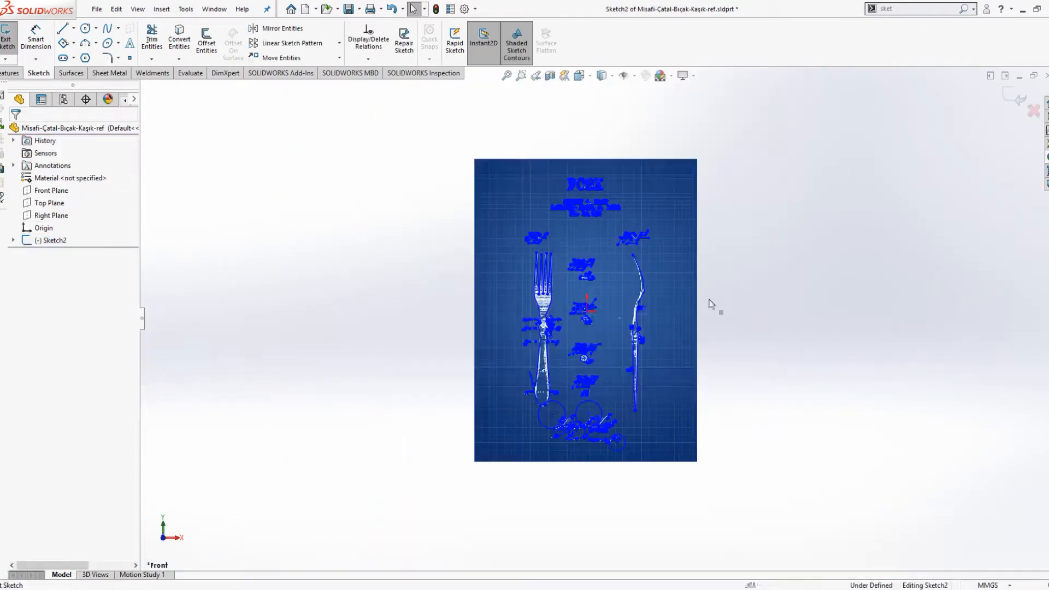
pyautogui.scroll(-3, 709, 303)
pyautogui.click(13, 240)
pyautogui.click(48, 241)
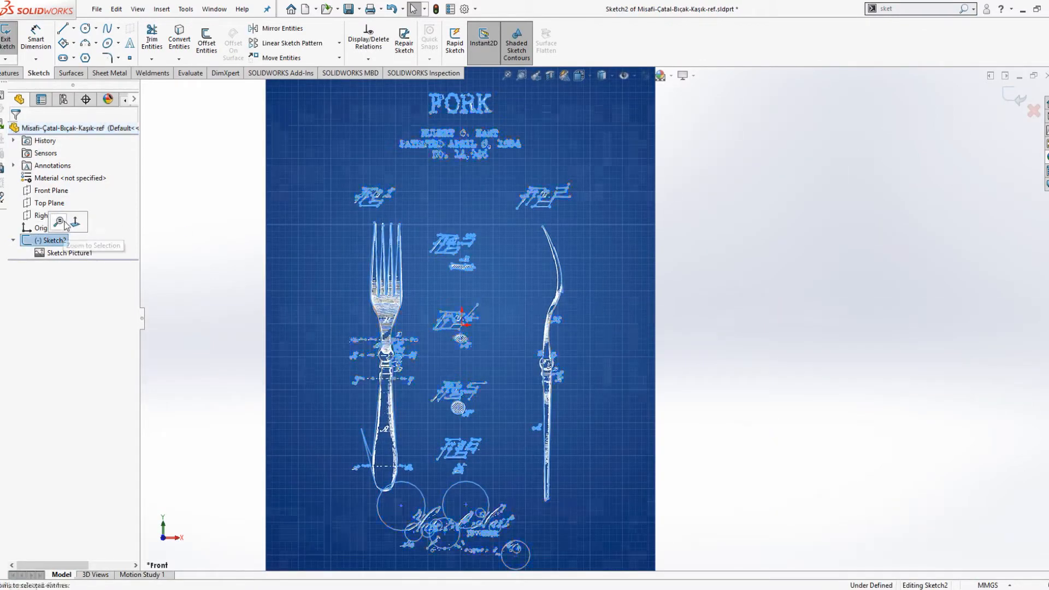
pyautogui.click(248, 236)
pyautogui.click(420, 279)
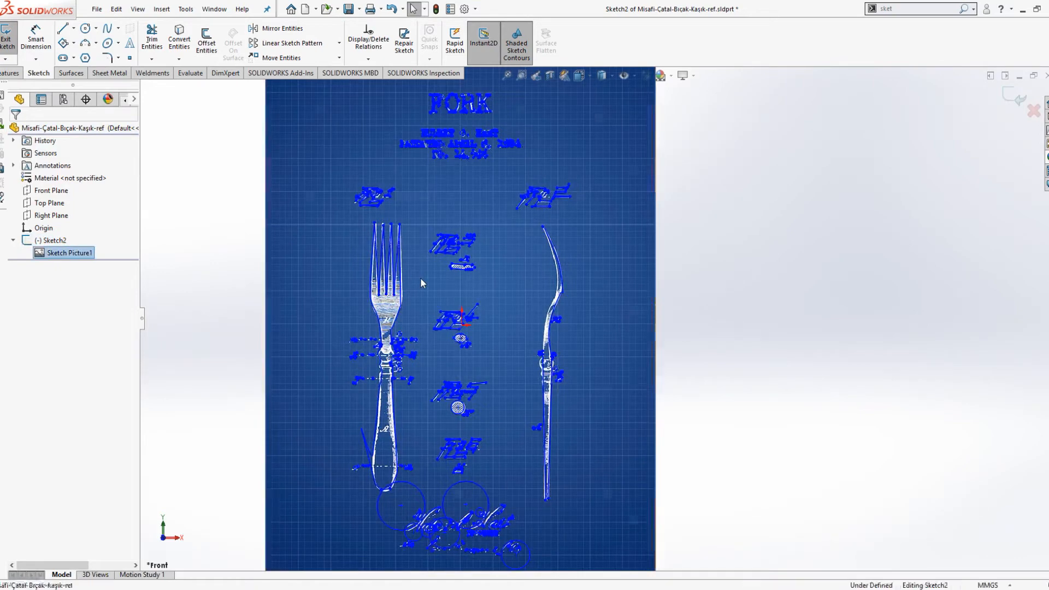
pyautogui.doubleClick(420, 277)
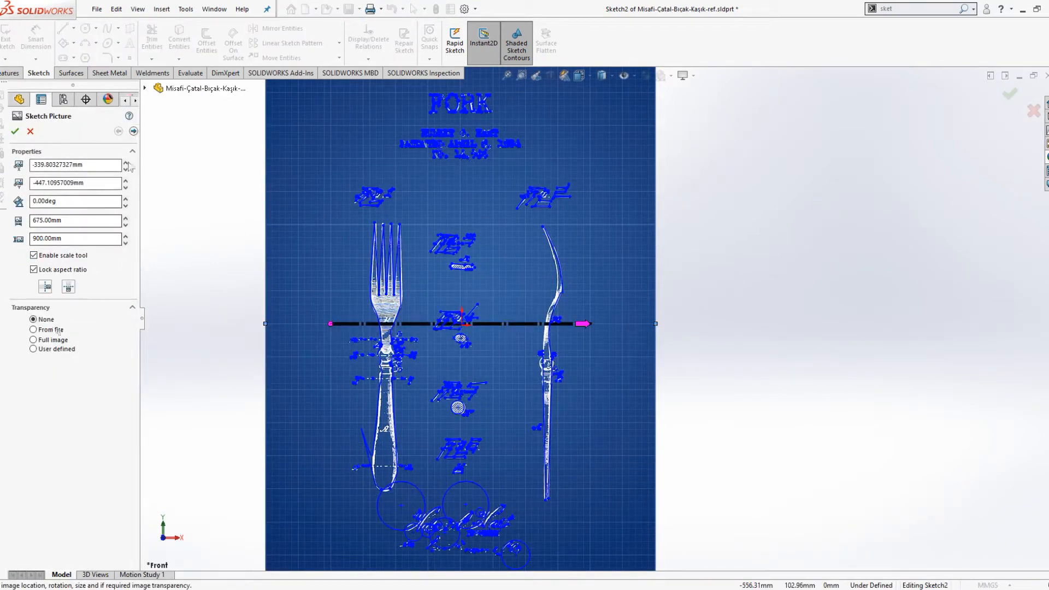
pyautogui.click(134, 131)
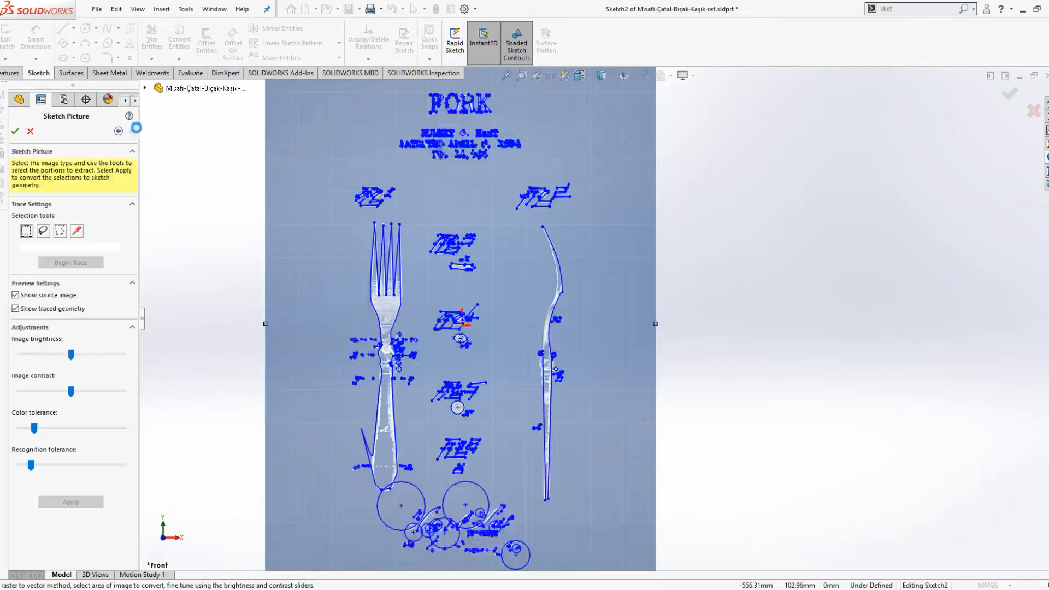
pyautogui.click(30, 132)
# Delete the fork picture from the traced sketch, inspect the remaining geometry, and undo the deletion.
pyautogui.rightClick(66, 252)
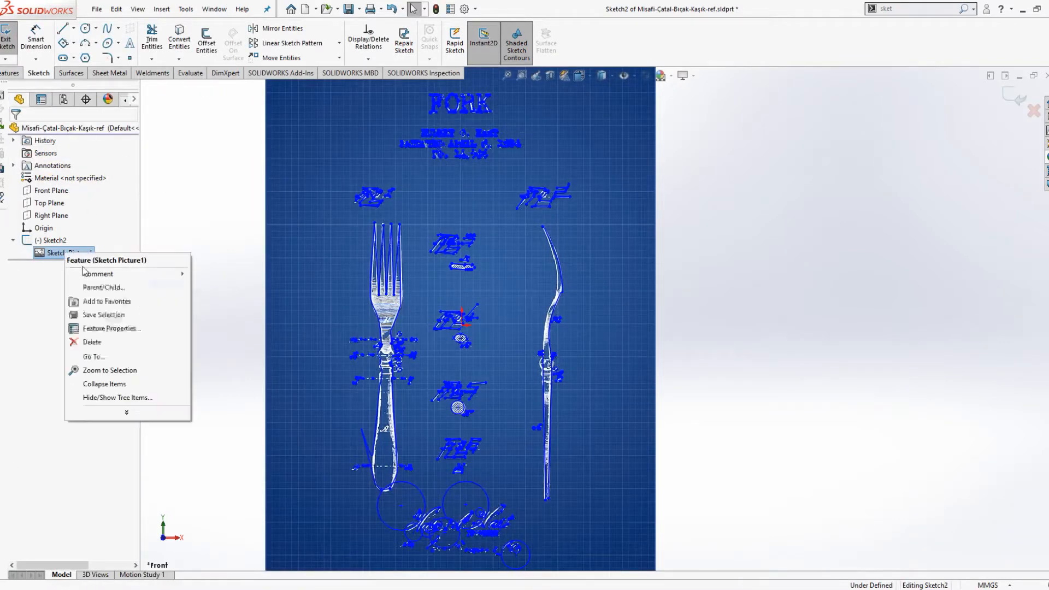
pyautogui.click(91, 342)
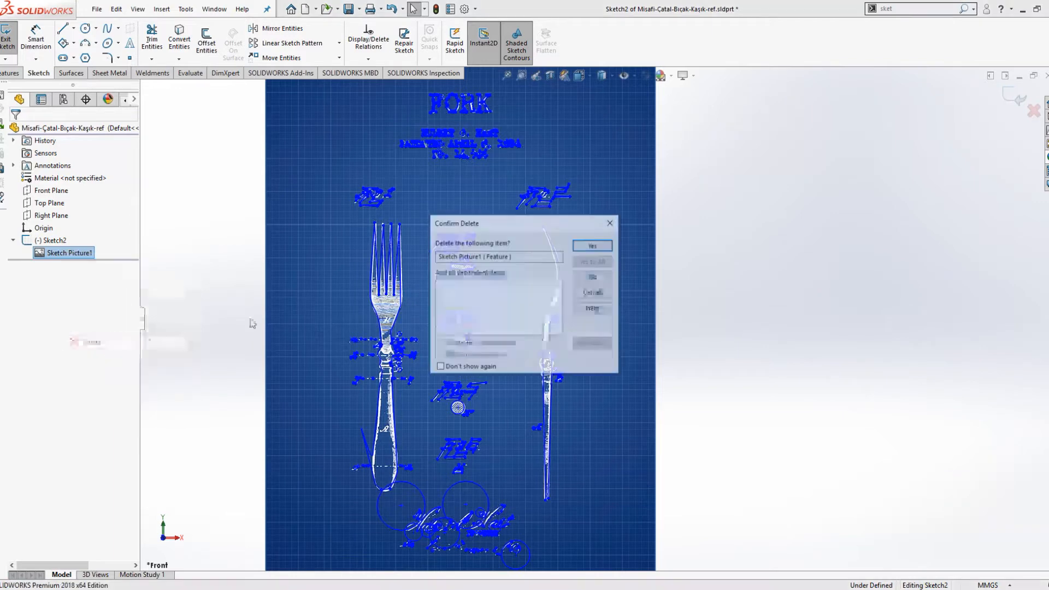
pyautogui.click(594, 243)
pyautogui.scroll(2, 587, 320)
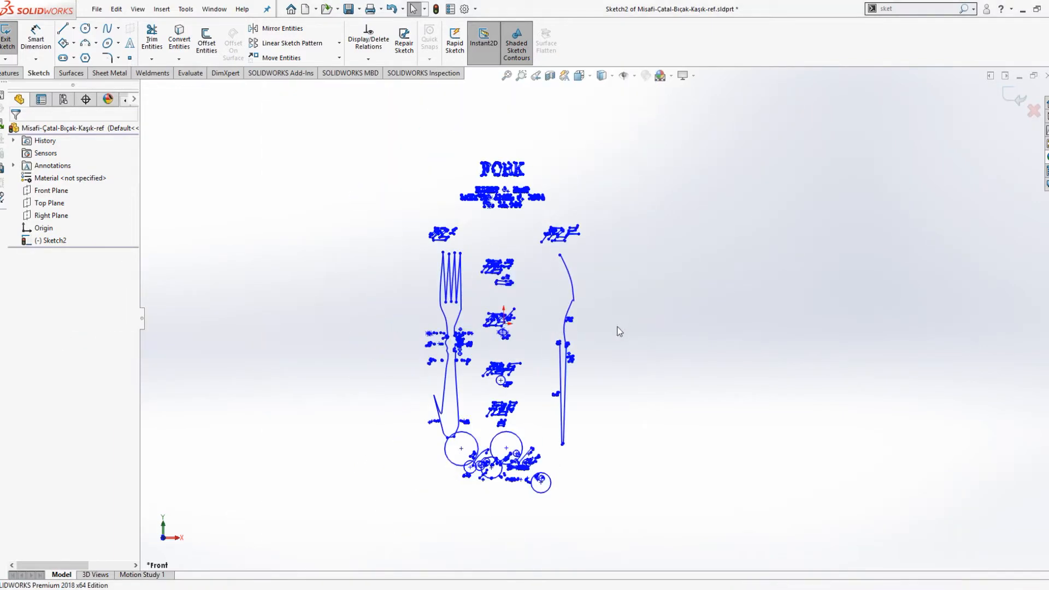
pyautogui.scroll(-2, 615, 329)
pyautogui.hotkey('ctrl', 'z')
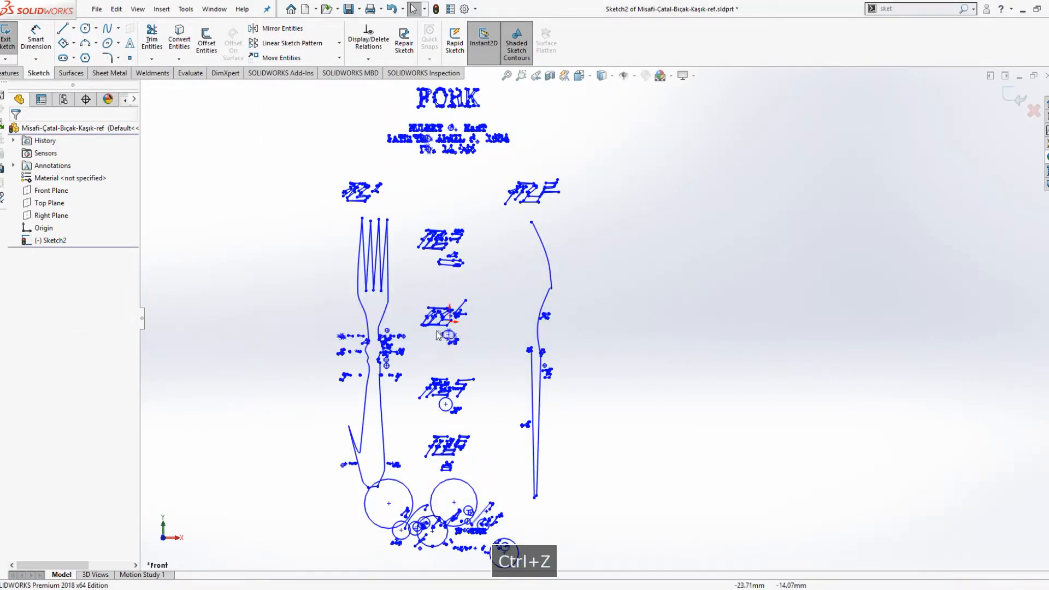
# Delete all traced geometry from the picture sketch while keeping the fork picture, exit the sketch, and save the part.
pyautogui.click(1014, 96)
pyautogui.click(52, 241)
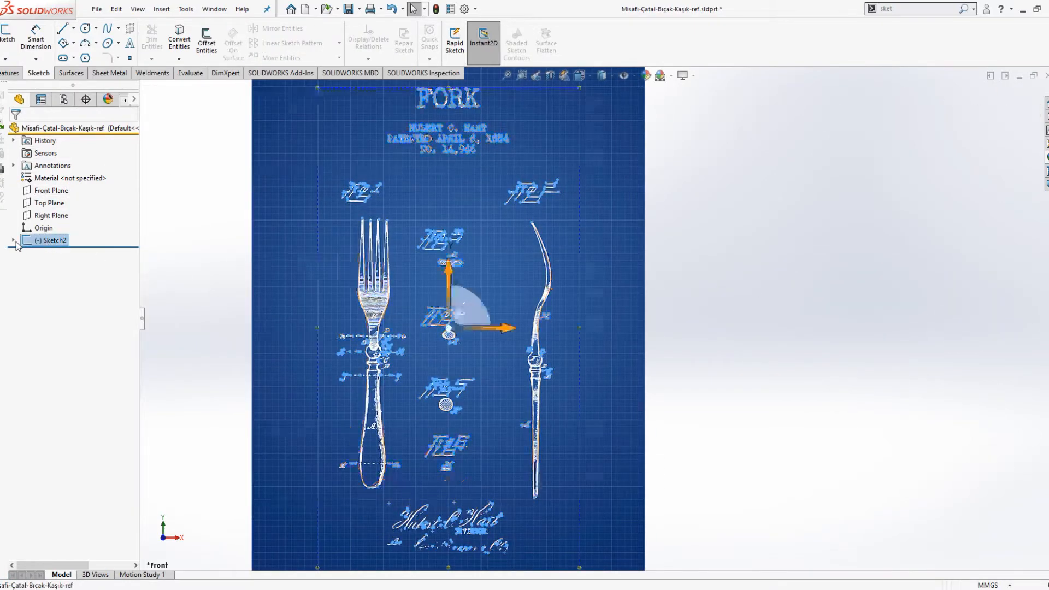
pyautogui.rightClick(47, 241)
pyautogui.click(54, 207)
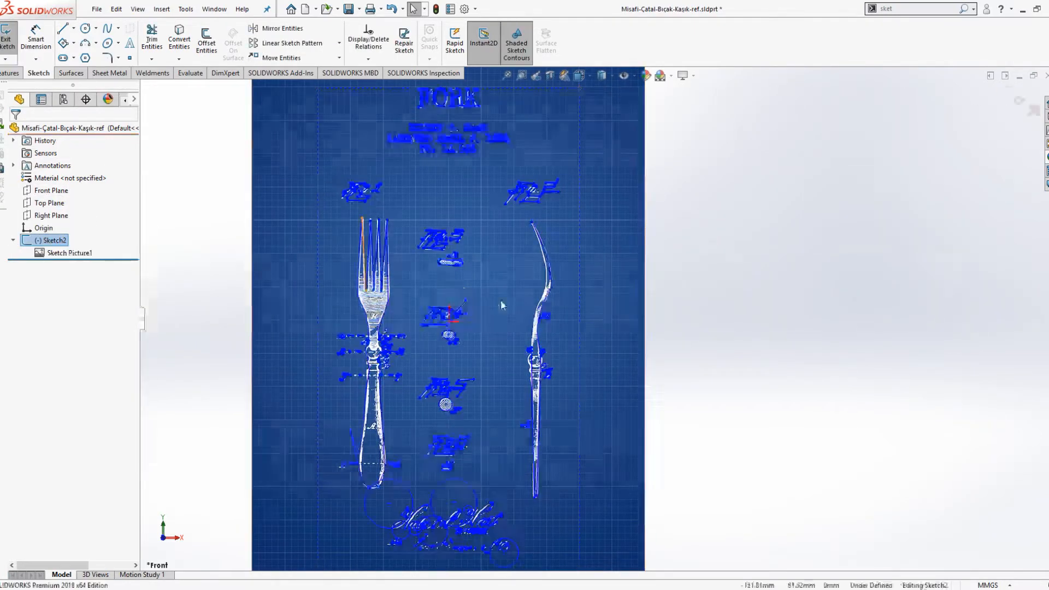
pyautogui.scroll(5, 596, 315)
pyautogui.hotkey('ctrl', 'a')
pyautogui.press('Delete')
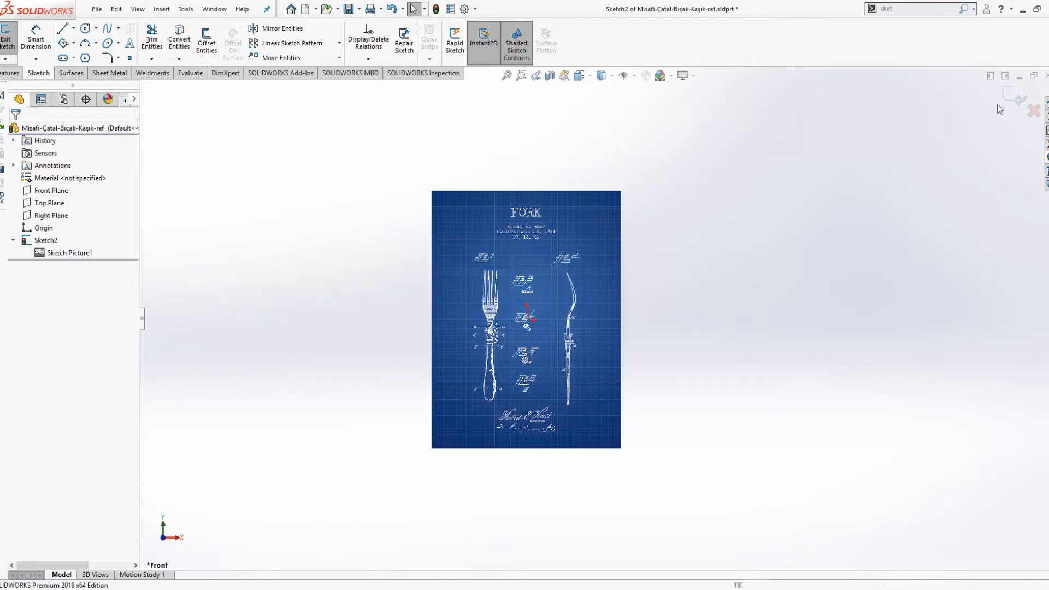
pyautogui.click(1014, 98)
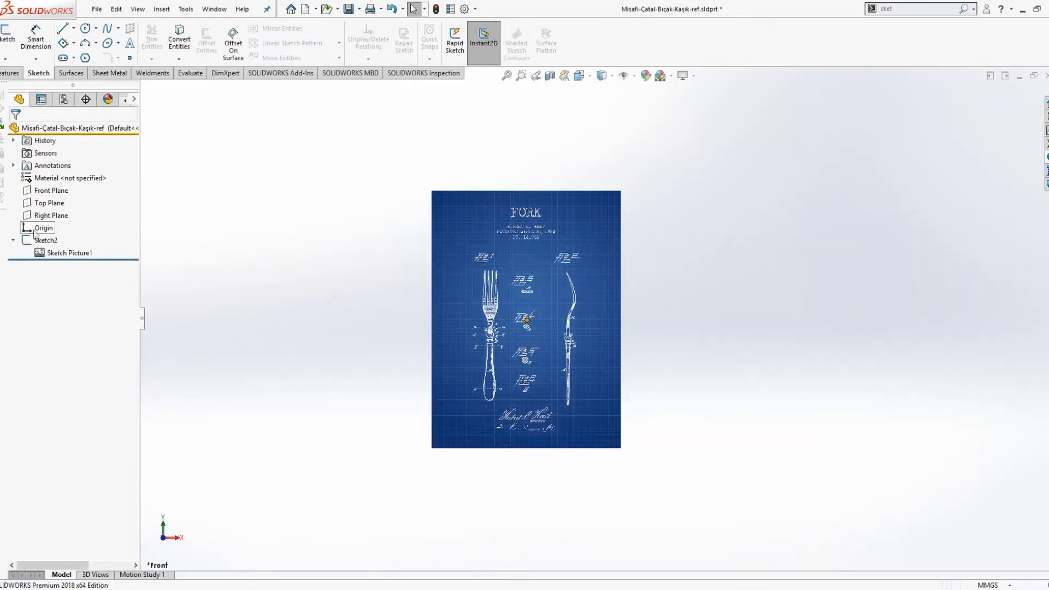
pyautogui.hotkey('ctrl', 's')
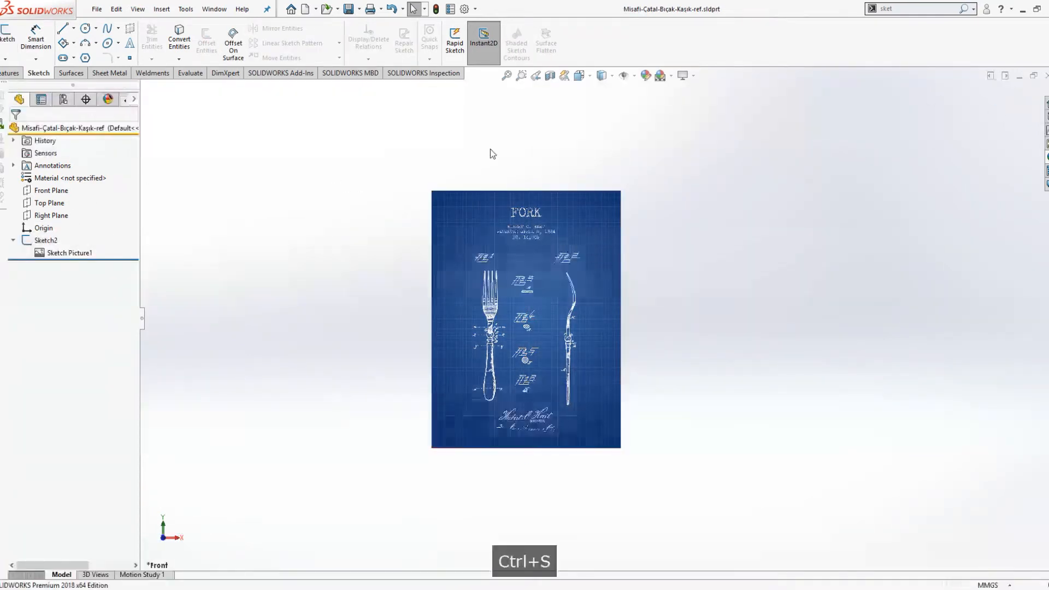
# On the Front Plane, sketch a vertical construction line about 448 mm long along the front-view fork from handle end to tine tips.
pyautogui.click(43, 191)
pyautogui.click(53, 177)
pyautogui.press('s')
pyautogui.click(519, 346)
pyautogui.click(529, 371)
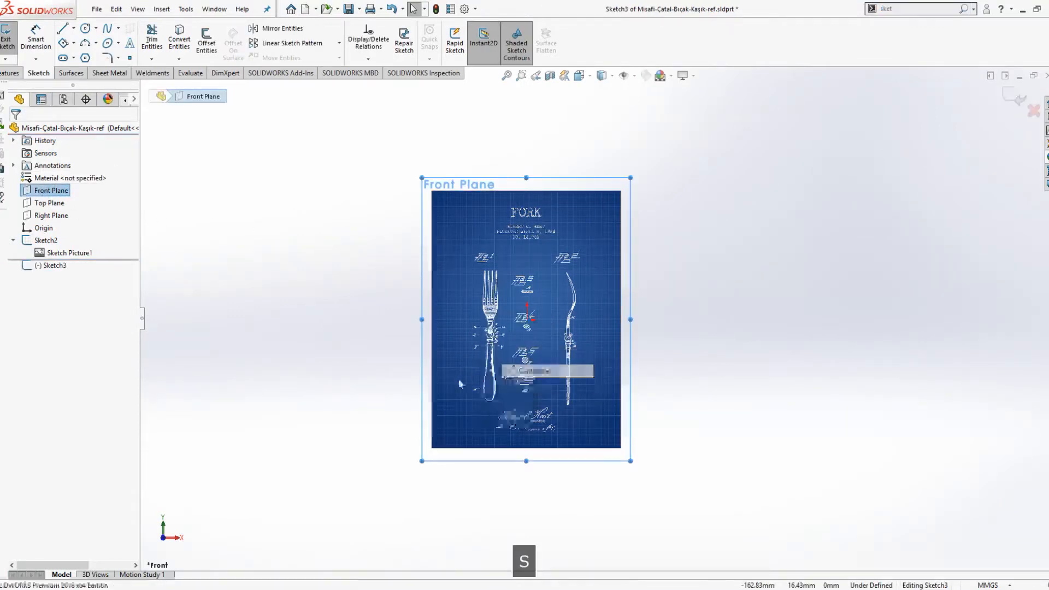
pyautogui.click(495, 405)
pyautogui.click(489, 269)
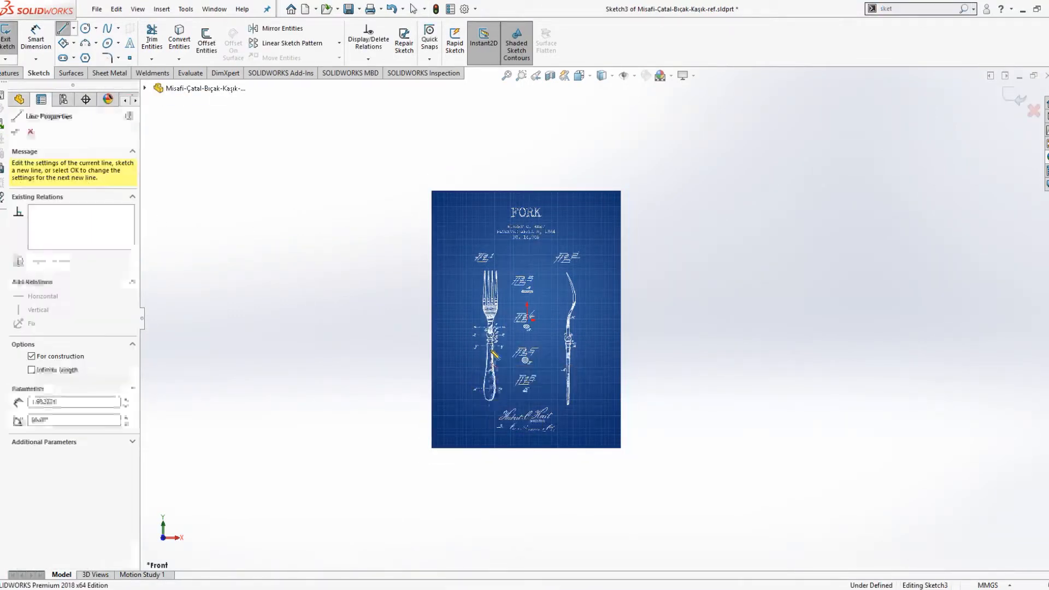
pyautogui.press('Escape')
# Dimension the vertical construction line's length to 250 mm and exit the sketch.
pyautogui.press('s')
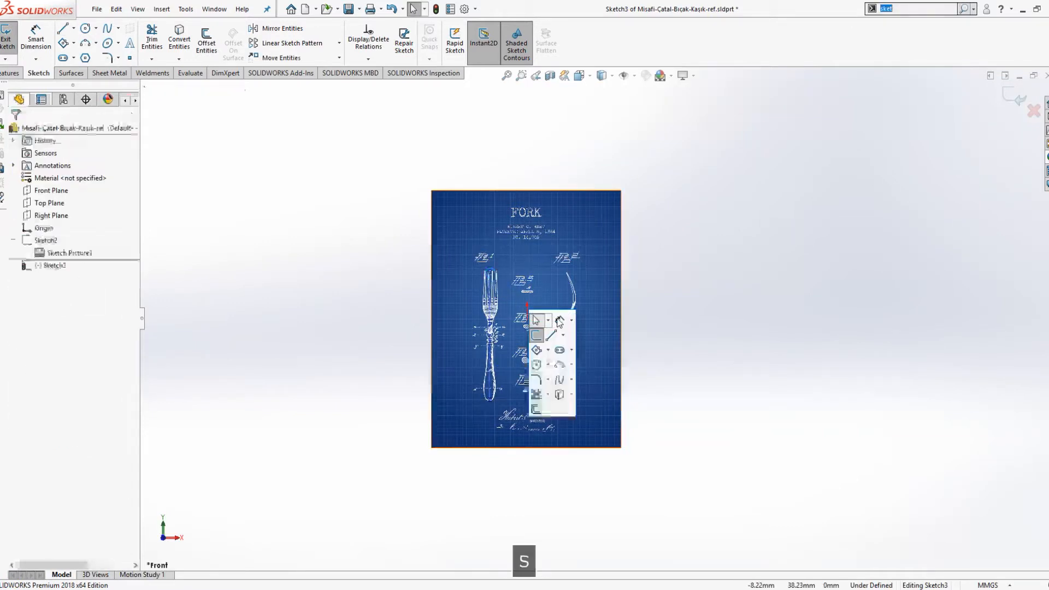
pyautogui.click(530, 316)
pyautogui.click(490, 314)
pyautogui.click(403, 317)
pyautogui.write('250')
pyautogui.press('Return')
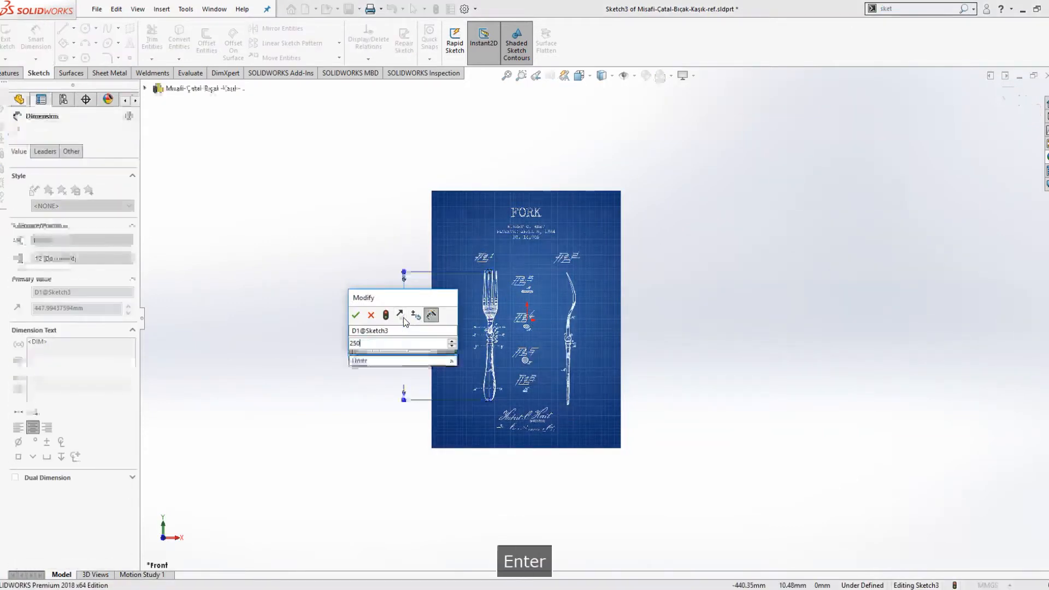
pyautogui.press('Escape')
pyautogui.click(1015, 97)
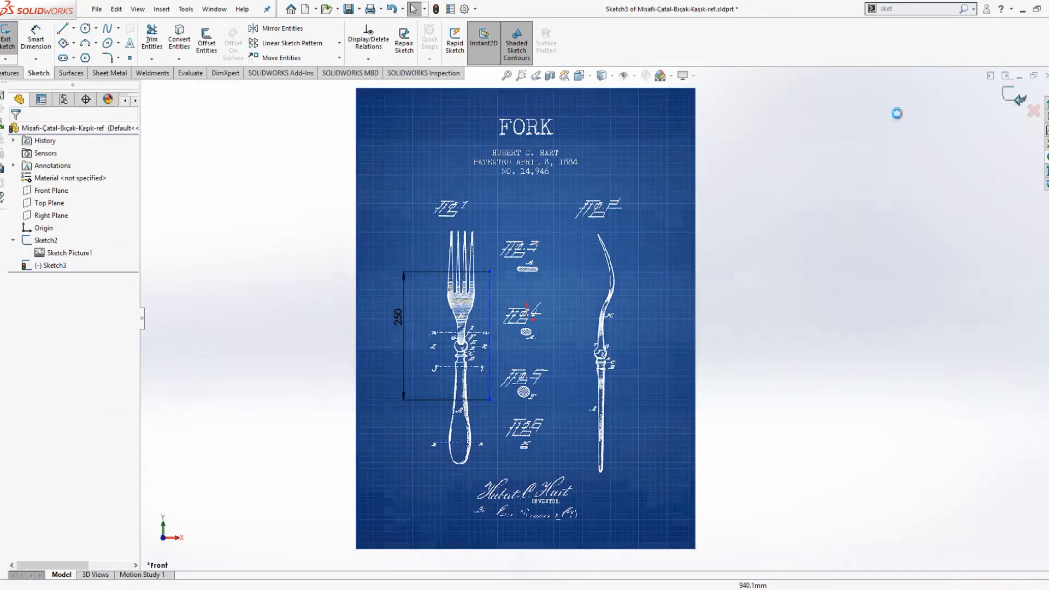
# Move the fork picture and scale it down proportionally to about 386 × 514 mm, bringing the front-view fork near the reference line's length.
pyautogui.doubleClick(565, 243)
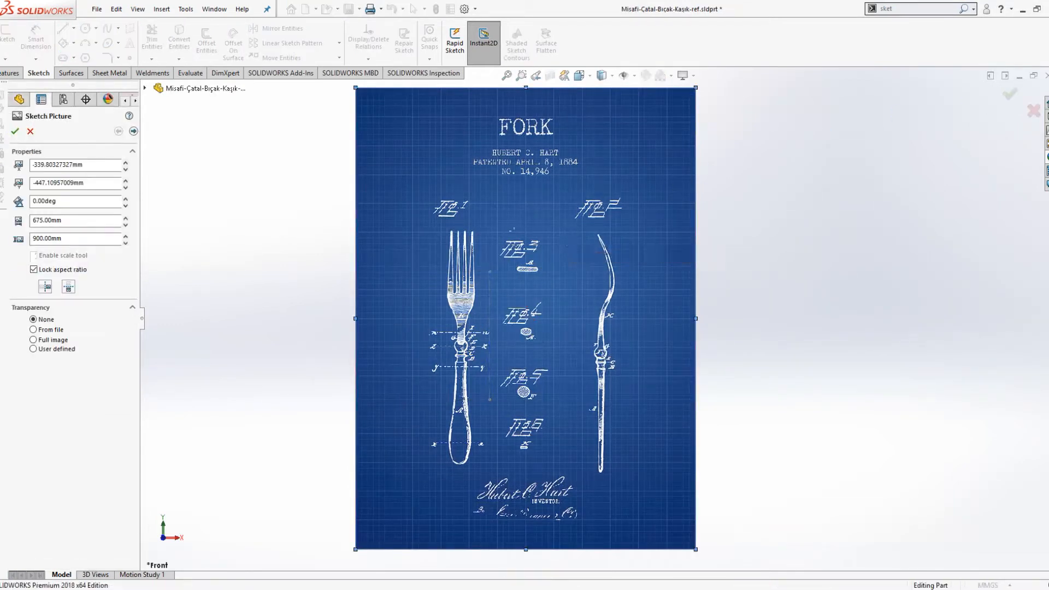
pyautogui.moveTo(606, 255)
pyautogui.mouseDown()
pyautogui.moveTo(677, 261)
pyautogui.moveTo(648, 263)
pyautogui.mouseUp()
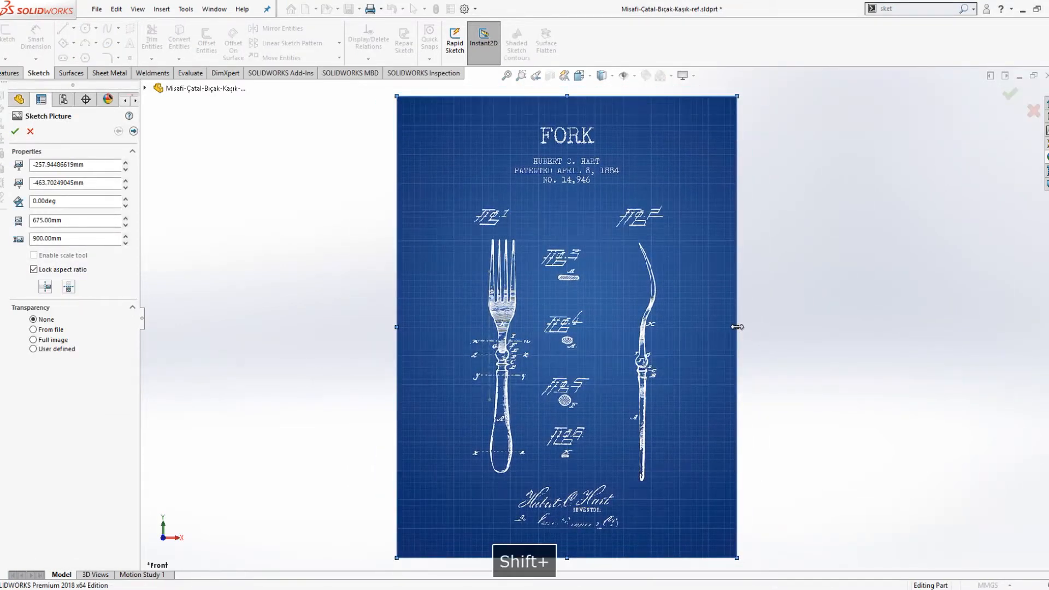
pyautogui.keyDown('shift'); pyautogui.moveTo(737, 327); pyautogui.dragTo(626, 328); pyautogui.keyUp('shift')
pyautogui.moveTo(552, 316); pyautogui.dragTo(575, 308)
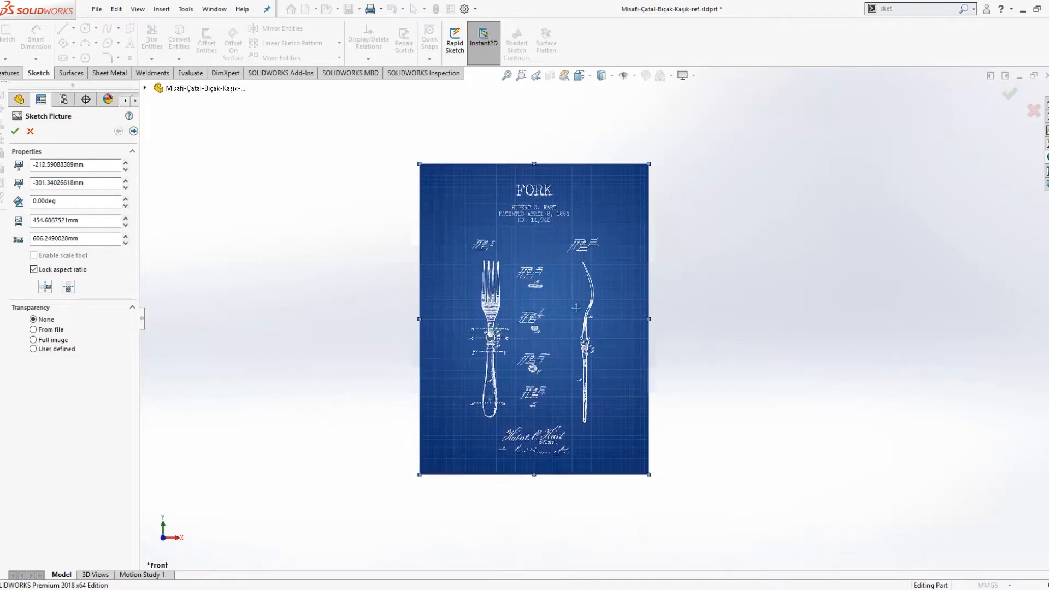
pyautogui.keyDown('shift'); pyautogui.moveTo(650, 320); pyautogui.dragTo(633, 323); pyautogui.keyUp('shift')
pyautogui.keyDown('shift'); pyautogui.moveTo(528, 464); pyautogui.dragTo(527, 447); pyautogui.keyUp('shift')
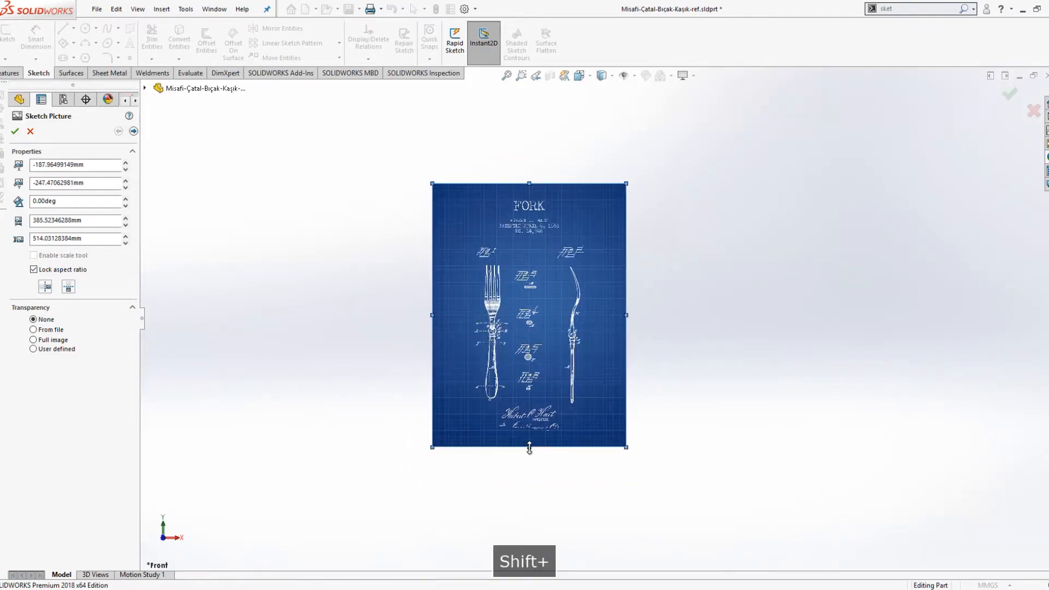
# Fine-tune the picture's position and scale it to about 381 × 507 mm to fit the reference line, accept it, and save.
pyautogui.moveTo(552, 368); pyautogui.dragTo(554, 372)
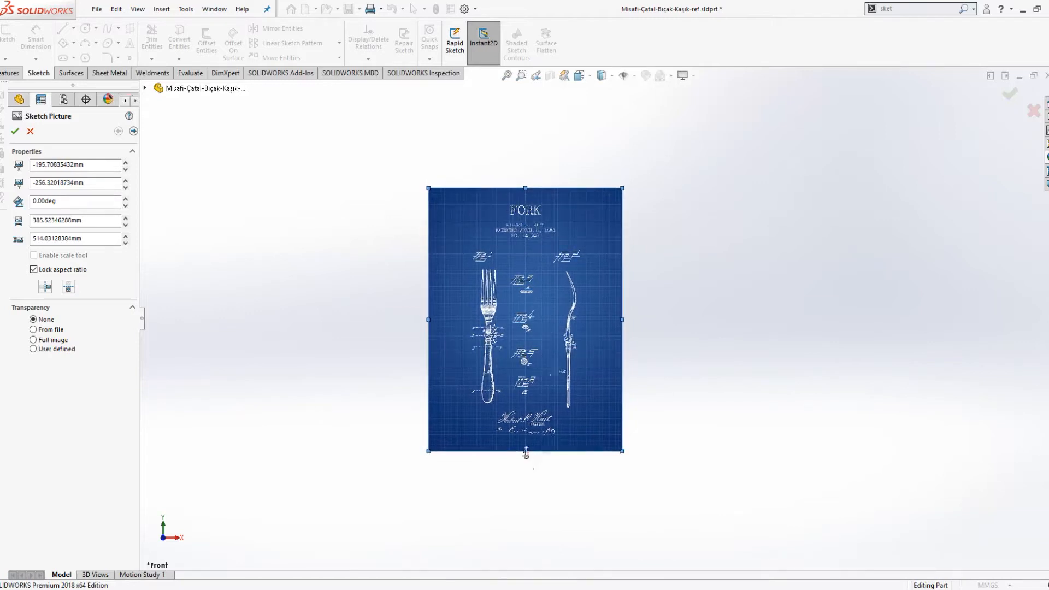
pyautogui.keyDown('shift'); pyautogui.moveTo(526, 452); pyautogui.dragTo(525, 448); pyautogui.keyUp('shift')
pyautogui.scroll(2, 599, 321)
pyautogui.scroll(-6, 545, 372)
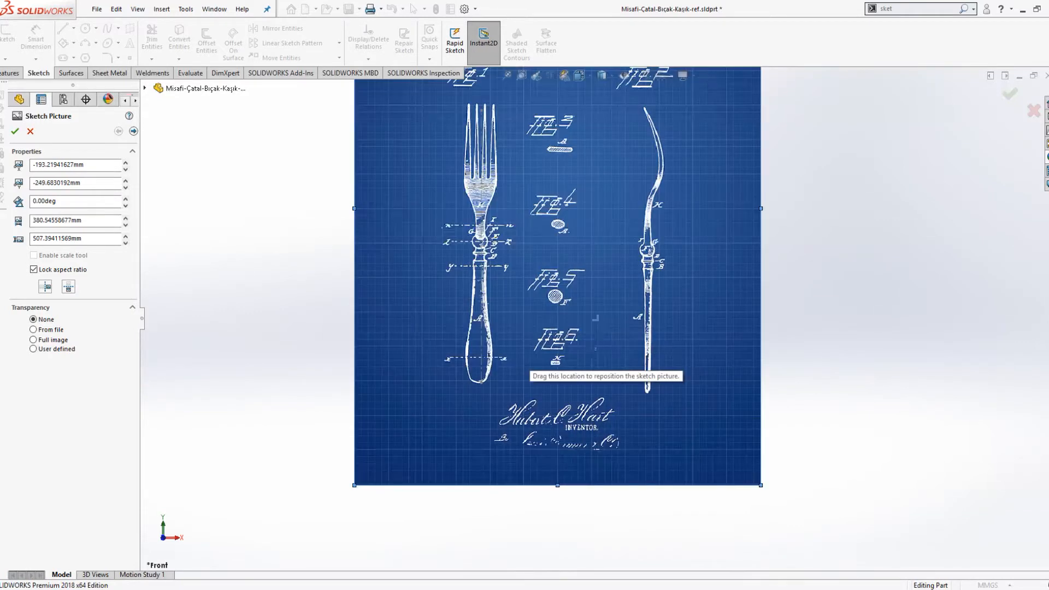
pyautogui.moveTo(591, 280); pyautogui.dragTo(591, 284)
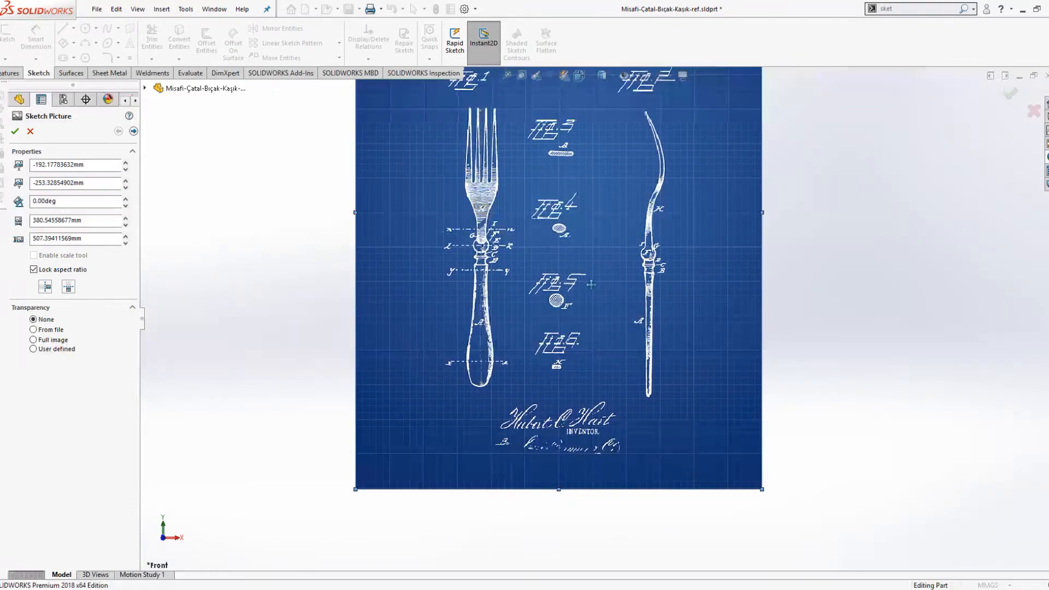
pyautogui.click(1011, 94)
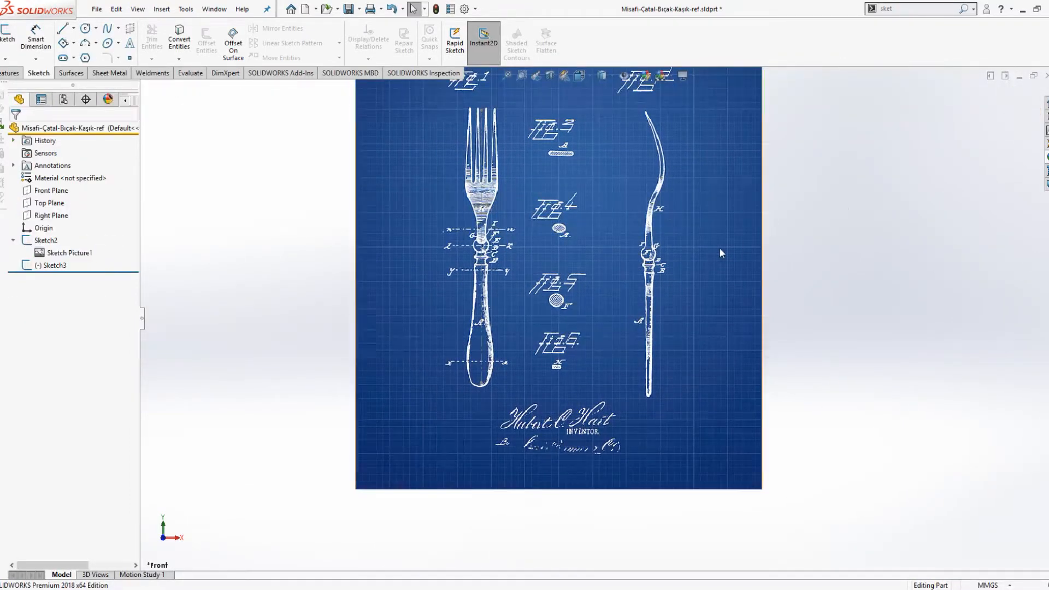
pyautogui.scroll(3, 705, 249)
pyautogui.hotkey('ctrl', 's')
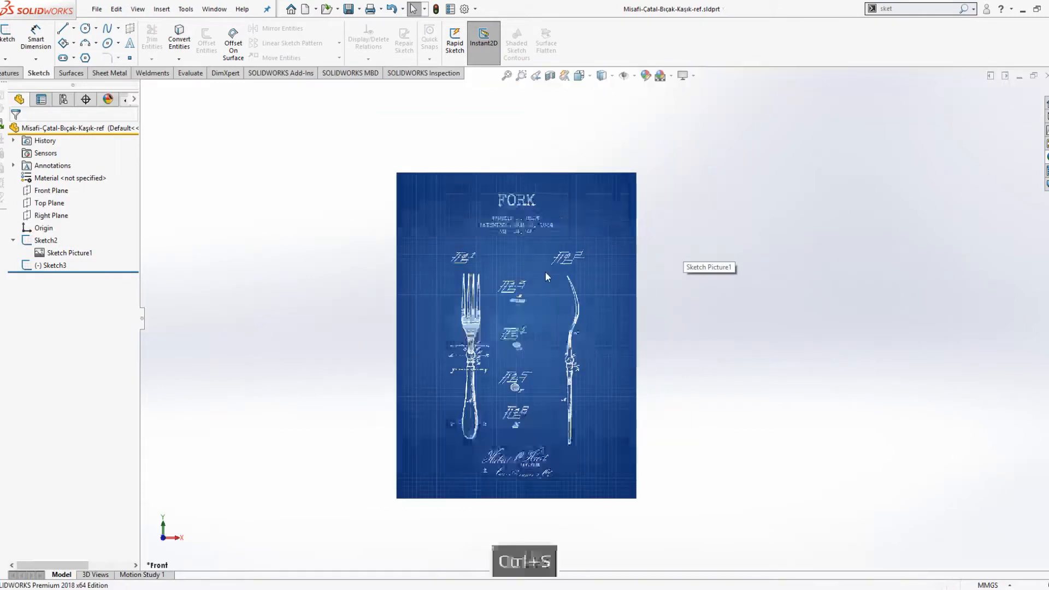
# Highlight the reference line sketch to check its ends against the front-view fork in the picture.
pyautogui.click(47, 246)
pyautogui.click(13, 240)
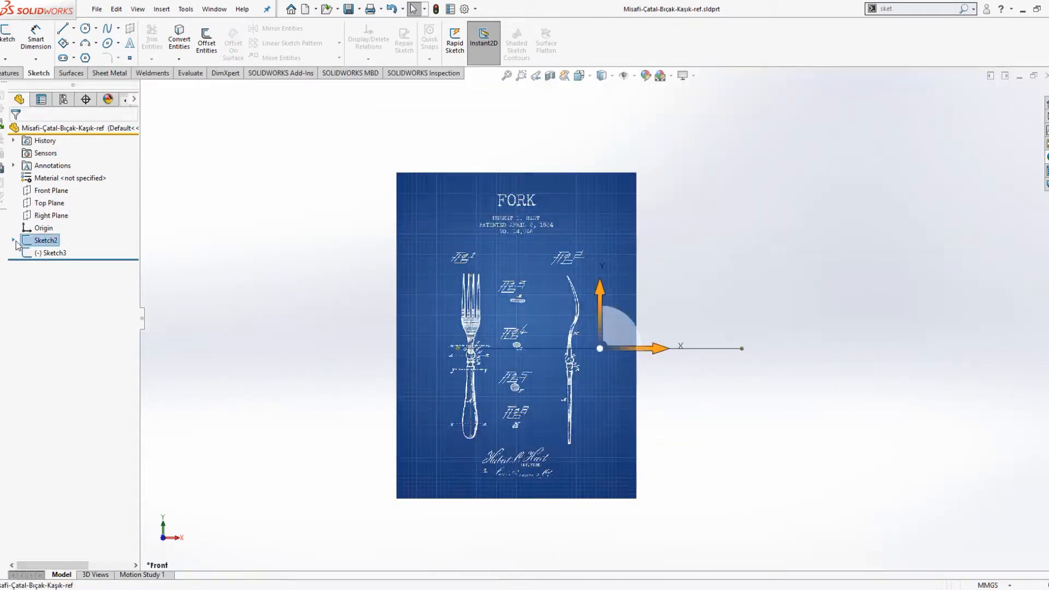
pyautogui.click(291, 291)
pyautogui.click(52, 252)
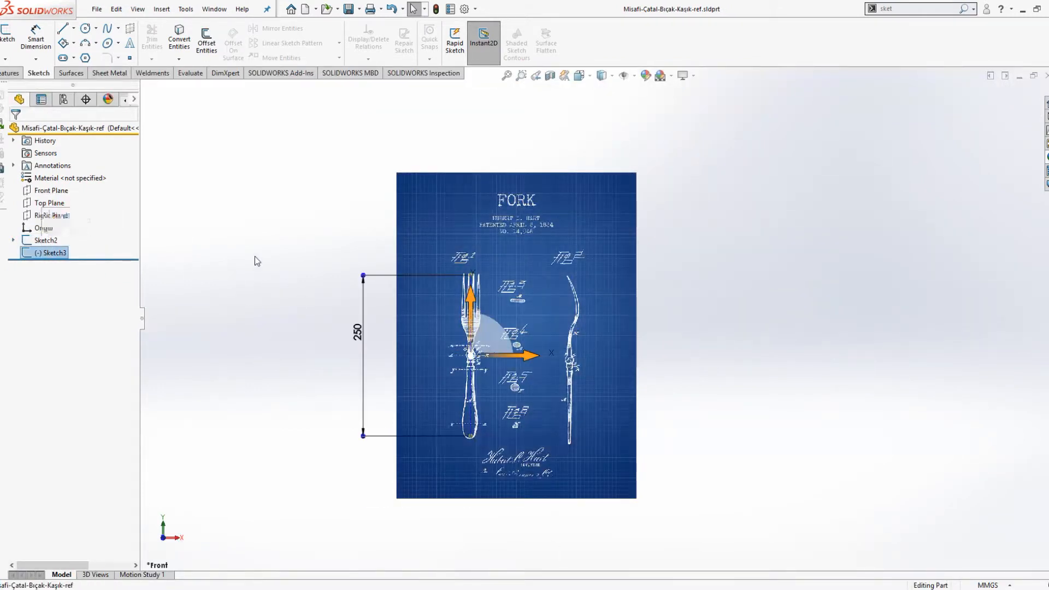
pyautogui.click(222, 234)
# Edit the picture sketch, set Full image transparency to 0.46 for the fork picture, accept, and exit the sketch.
pyautogui.click(46, 240)
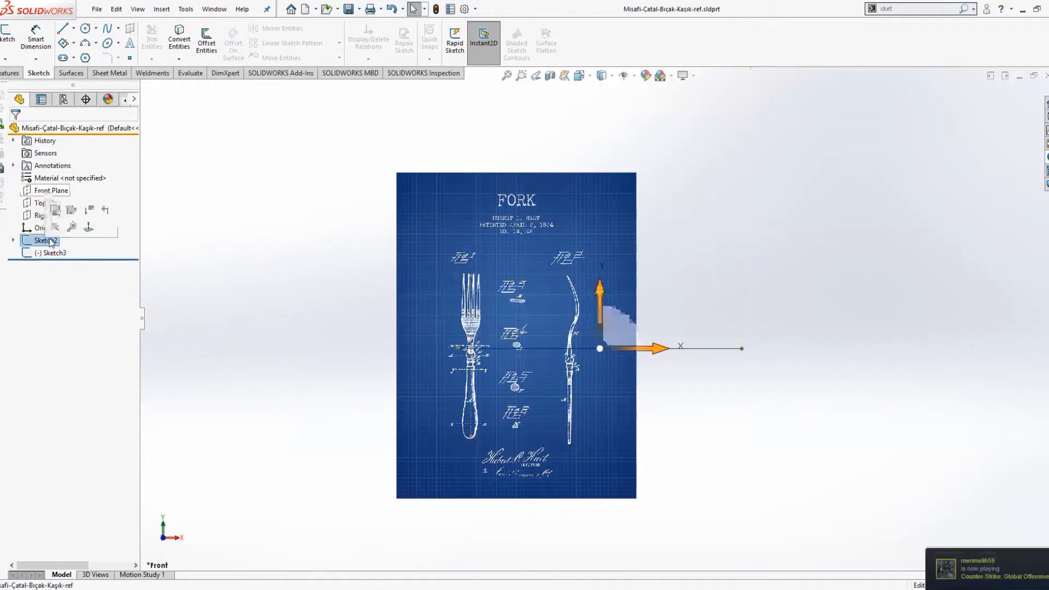
pyautogui.click(54, 211)
pyautogui.click(484, 244)
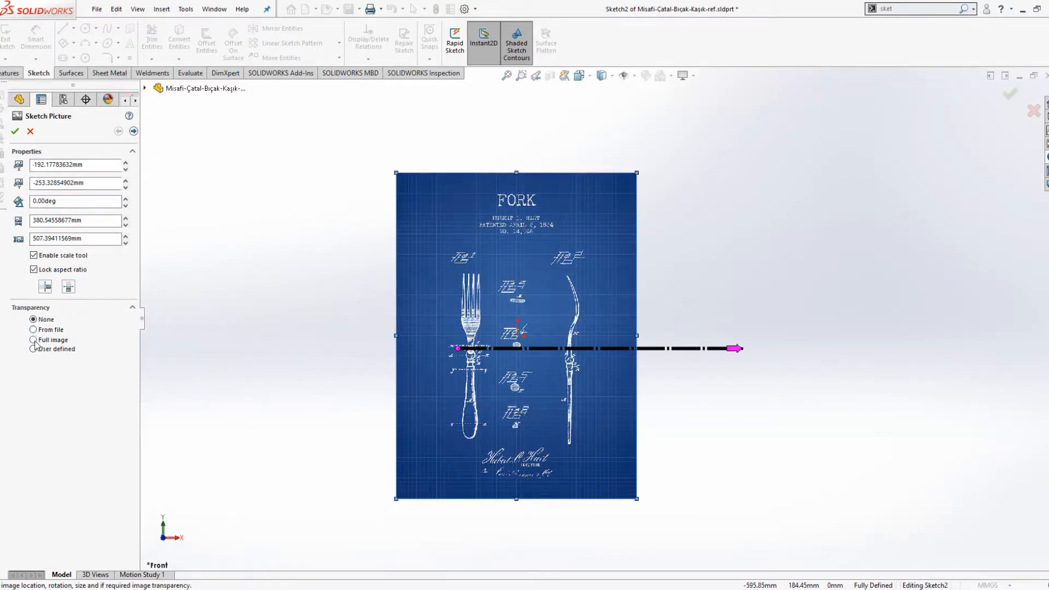
pyautogui.moveTo(46, 377); pyautogui.dragTo(61, 379)
pyautogui.click(61, 377)
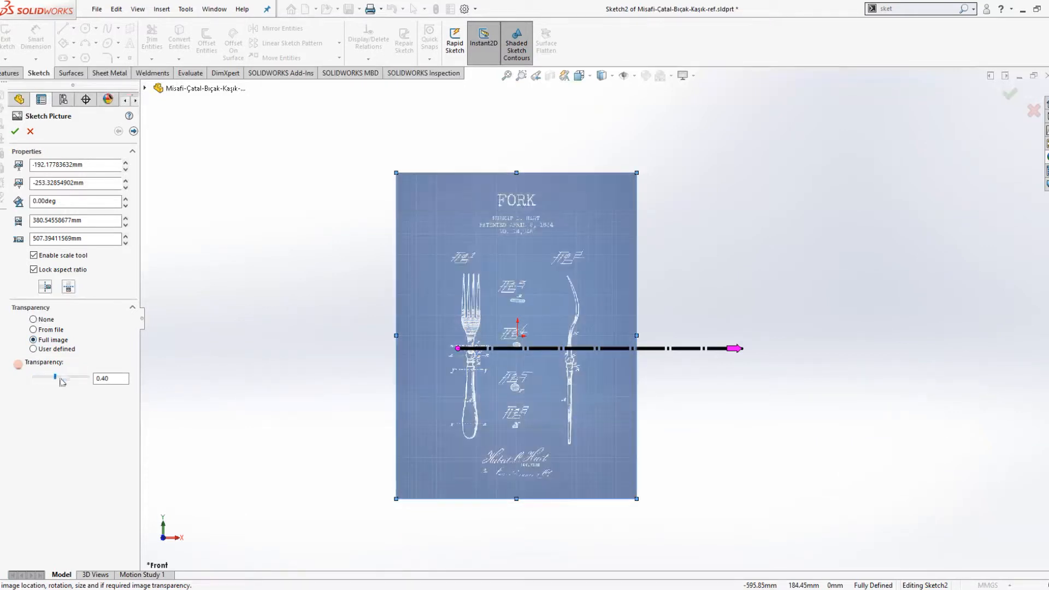
pyautogui.moveTo(66, 379); pyautogui.dragTo(80, 378)
pyautogui.click(70, 381)
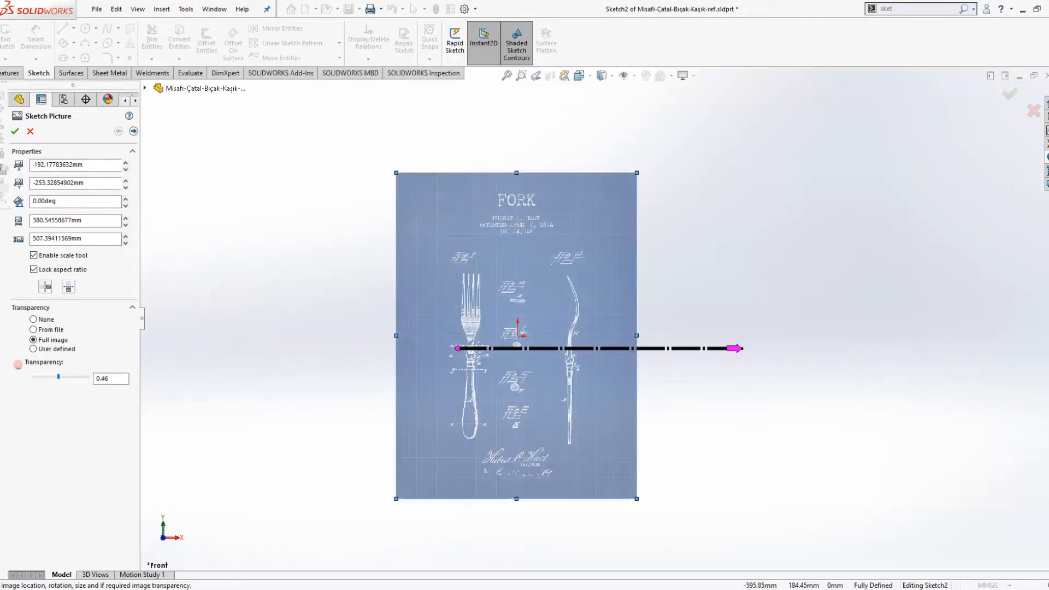
pyautogui.click(13, 132)
pyautogui.scroll(-4, 496, 337)
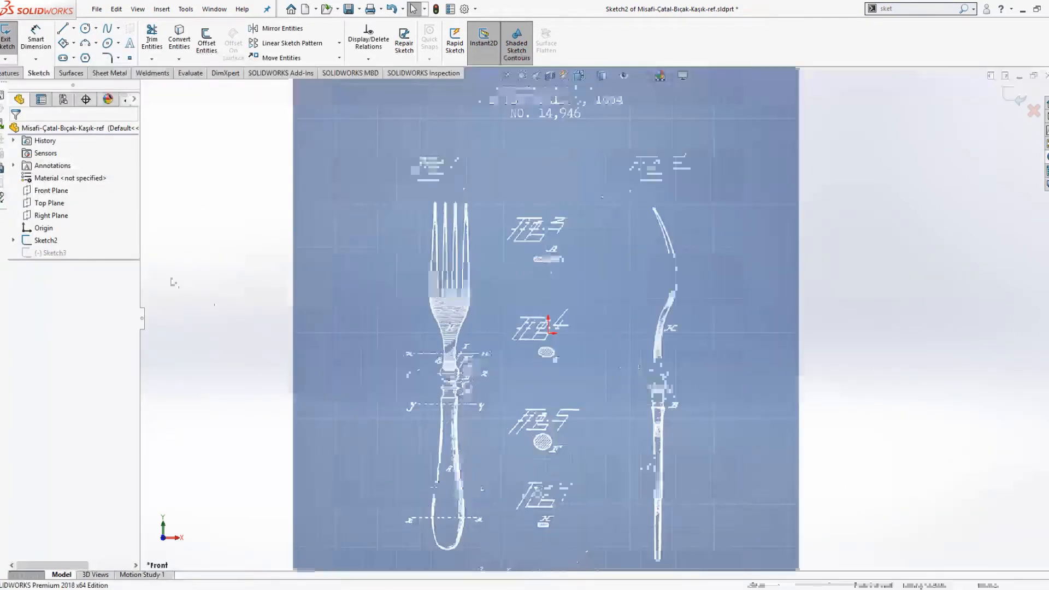
pyautogui.click(1017, 98)
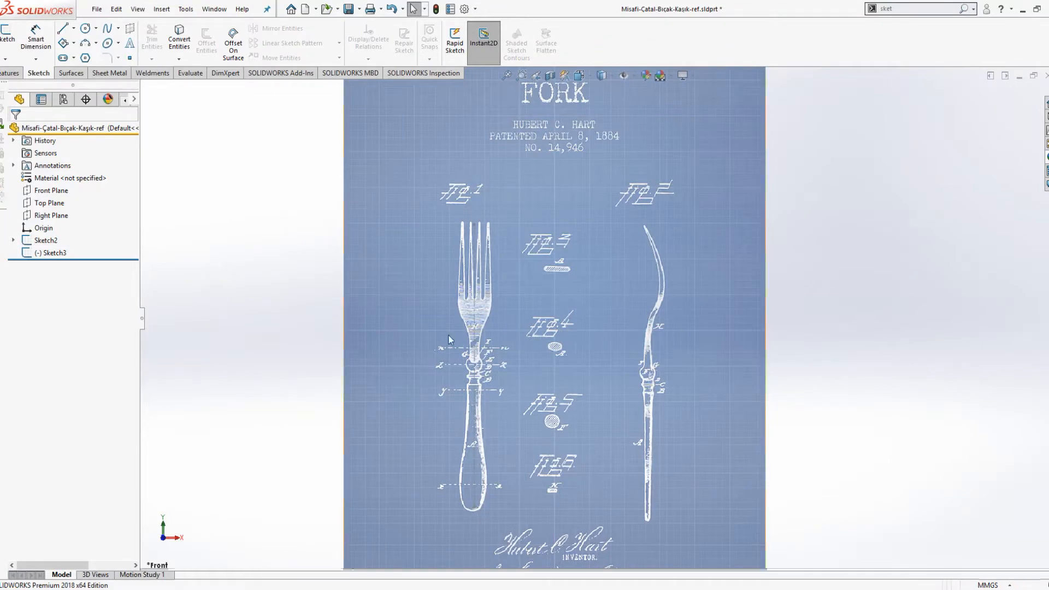
# Edit the fork reference sketch and delete its 250 mm vertical construction line, confirming the removal.
pyautogui.click(473, 315)
pyautogui.click(508, 265)
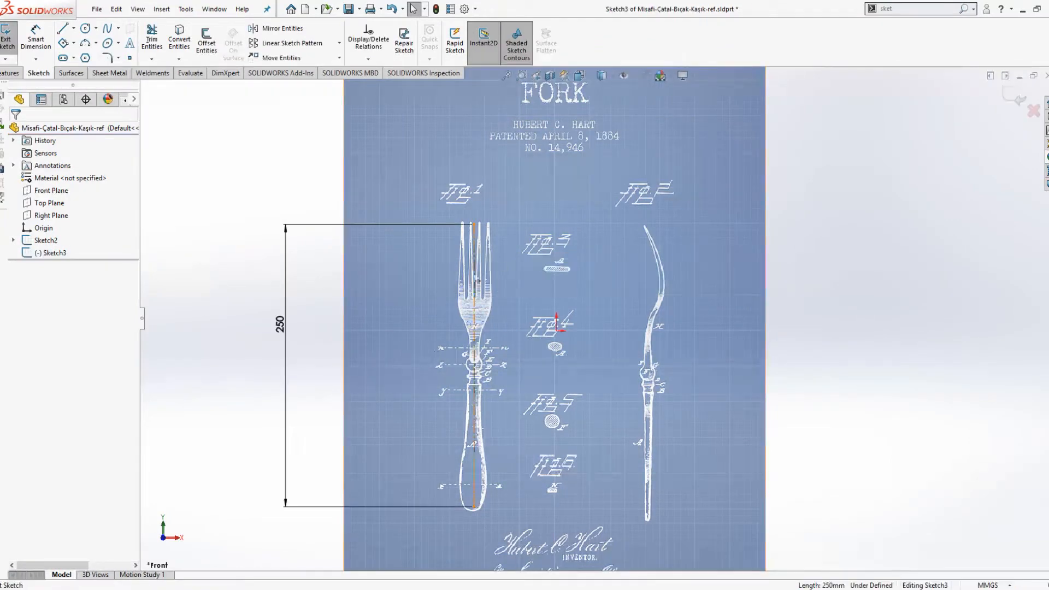
pyautogui.click(475, 363)
pyautogui.press('Escape')
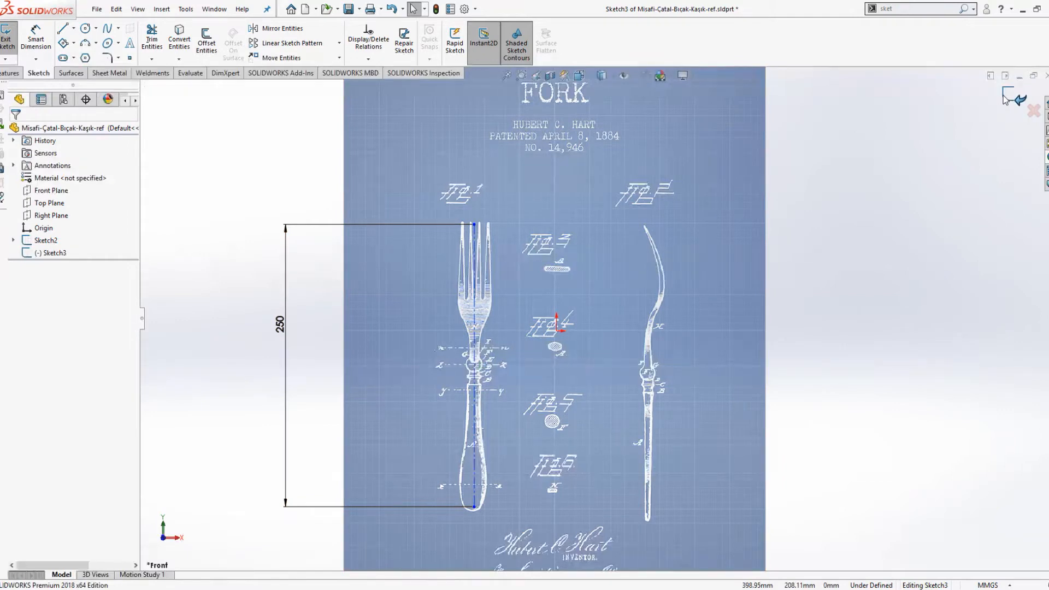
pyautogui.click(68, 253)
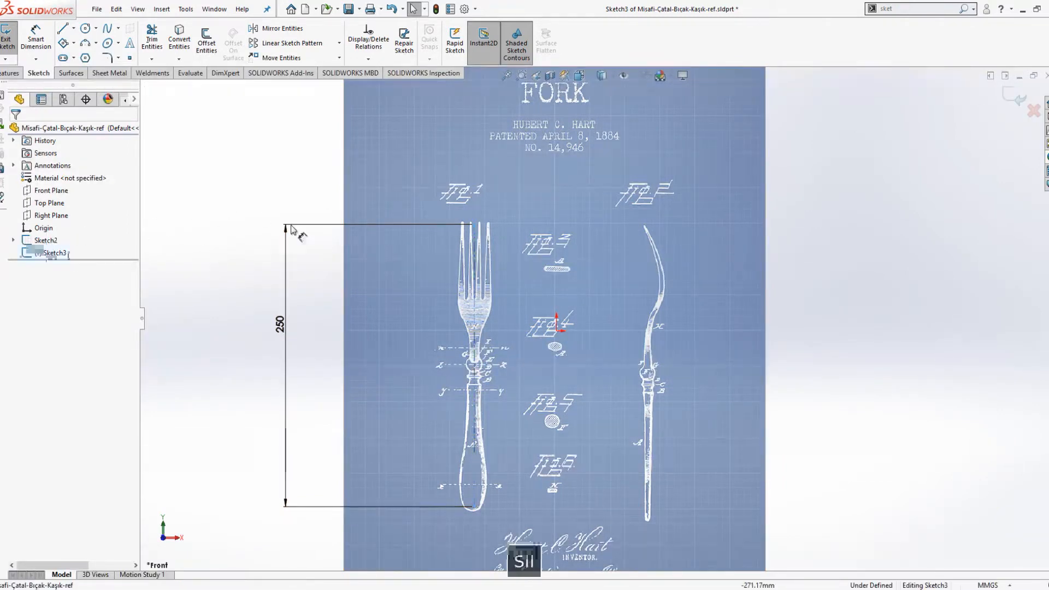
pyautogui.click(476, 291)
pyautogui.press('Delete')
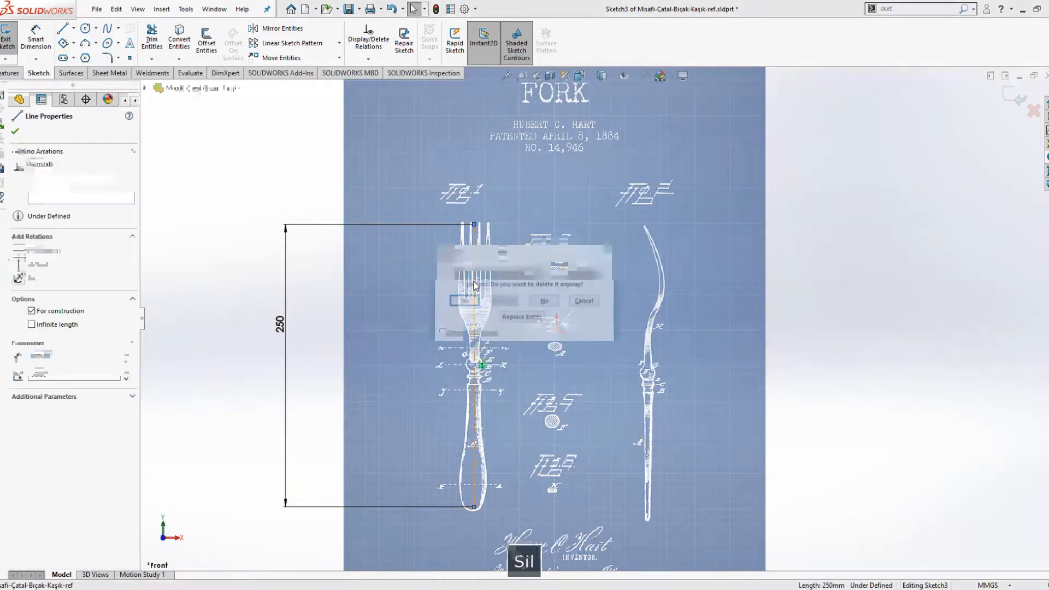
pyautogui.press('Return')
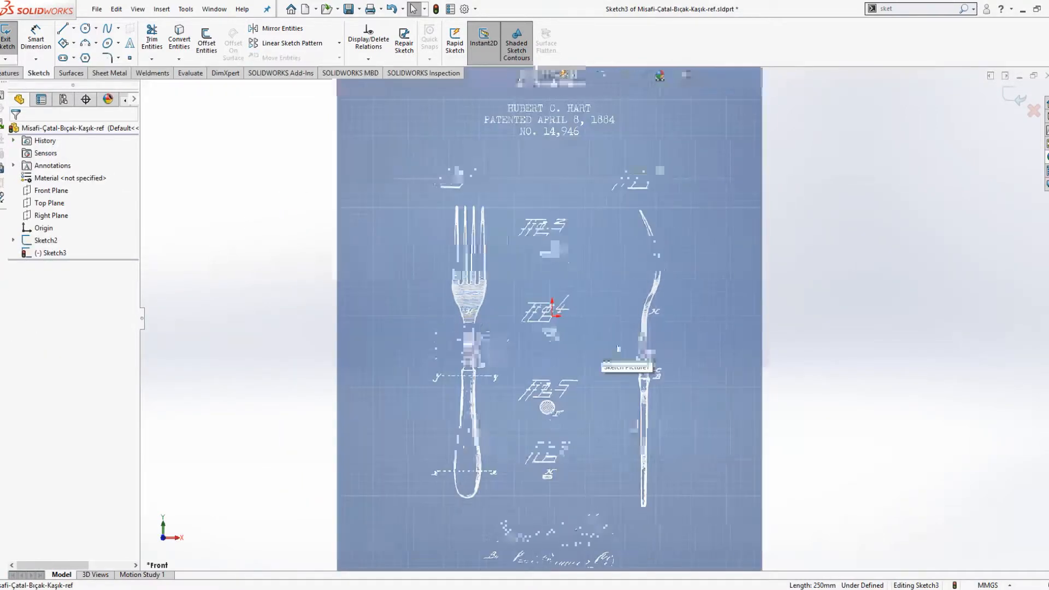
# Sketch a vertical centreline about 255 mm long through the front-view fork, aligning its ends with the tine tips and handle end.
pyautogui.press('s')
pyautogui.click(646, 399)
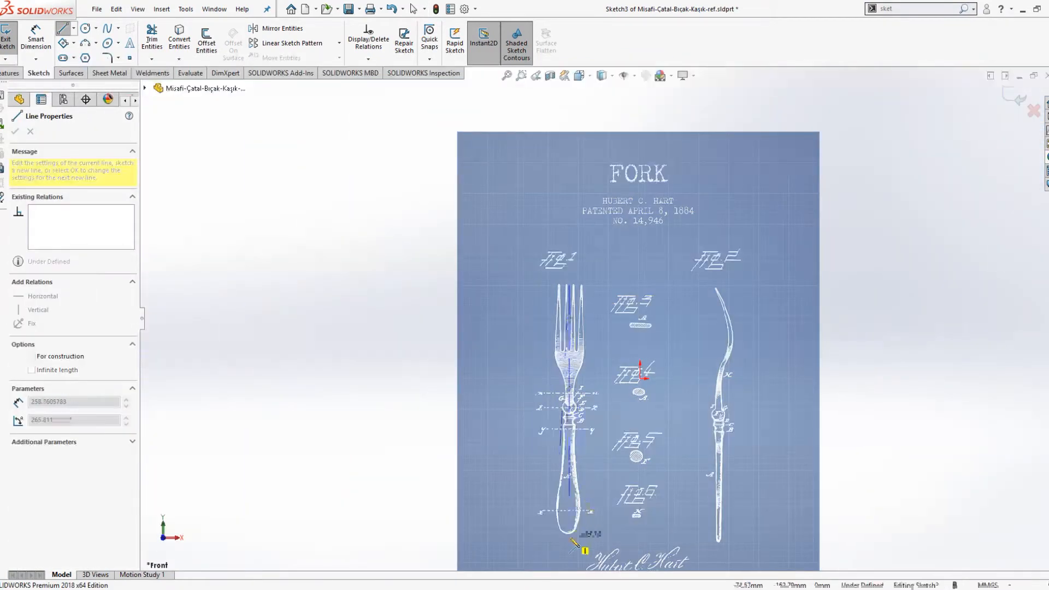
pyautogui.click(569, 534)
pyautogui.press('Escape')
pyautogui.press('Escape')
pyautogui.scroll(-8, 570, 277)
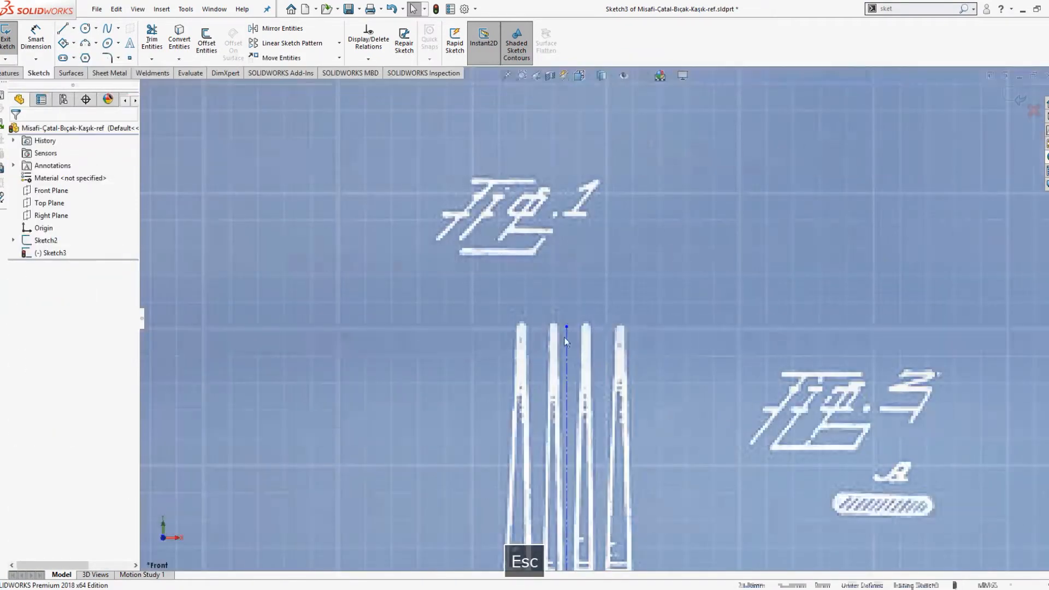
pyautogui.moveTo(566, 330); pyautogui.dragTo(569, 330)
pyautogui.scroll(11, 599, 321)
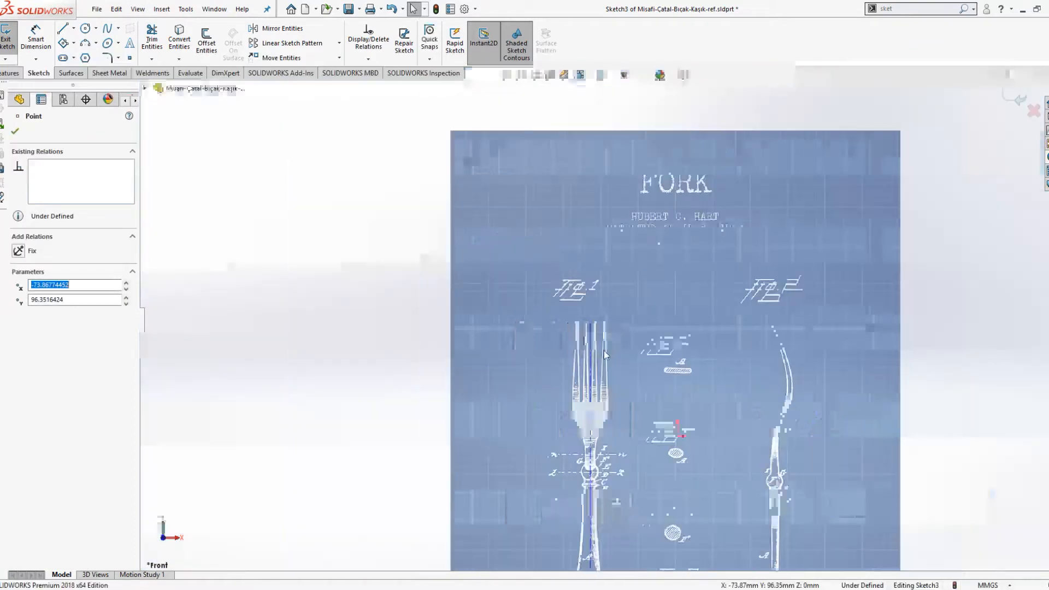
pyautogui.click(485, 365)
pyautogui.scroll(-7, 606, 425)
pyautogui.scroll(2, 617, 384)
# Dimension the horizontal distance from the origin to the fork centreline, accepting the drawn value.
pyautogui.press('s')
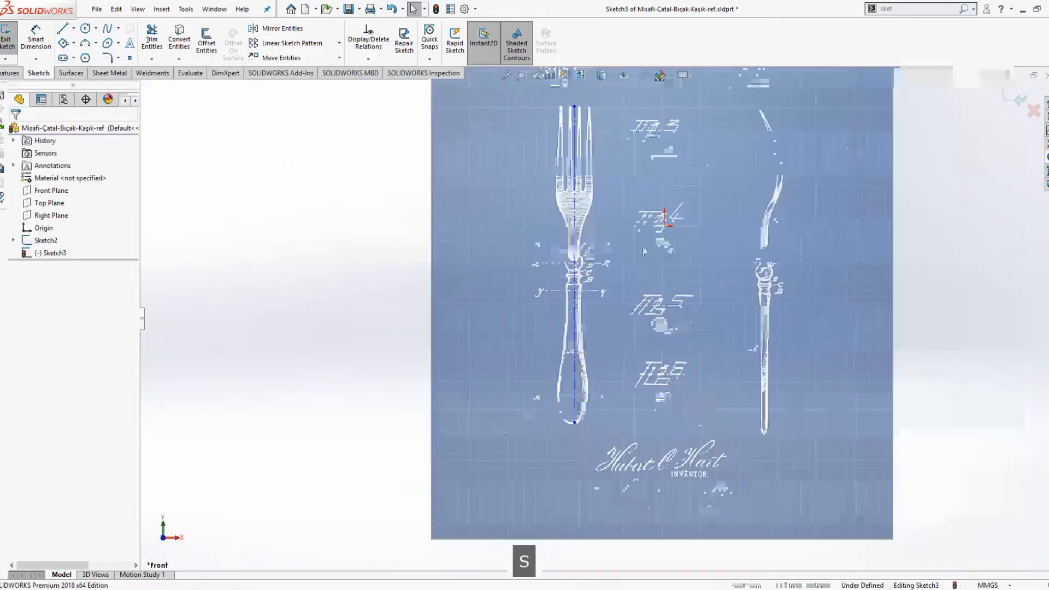
pyautogui.click(675, 258)
pyautogui.click(664, 226)
pyautogui.click(579, 258)
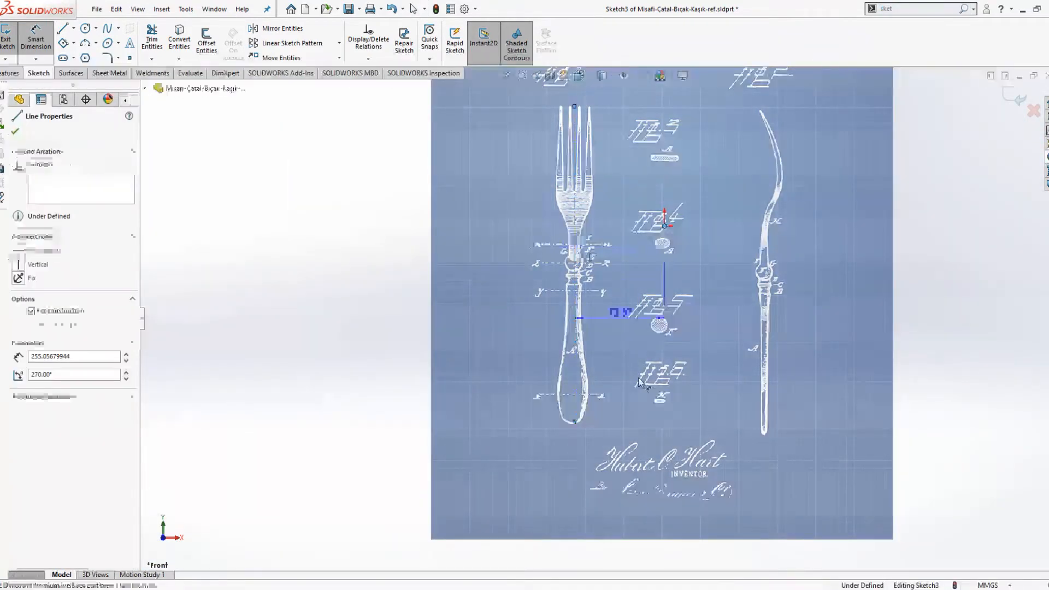
pyautogui.click(627, 567)
pyautogui.press('Return')
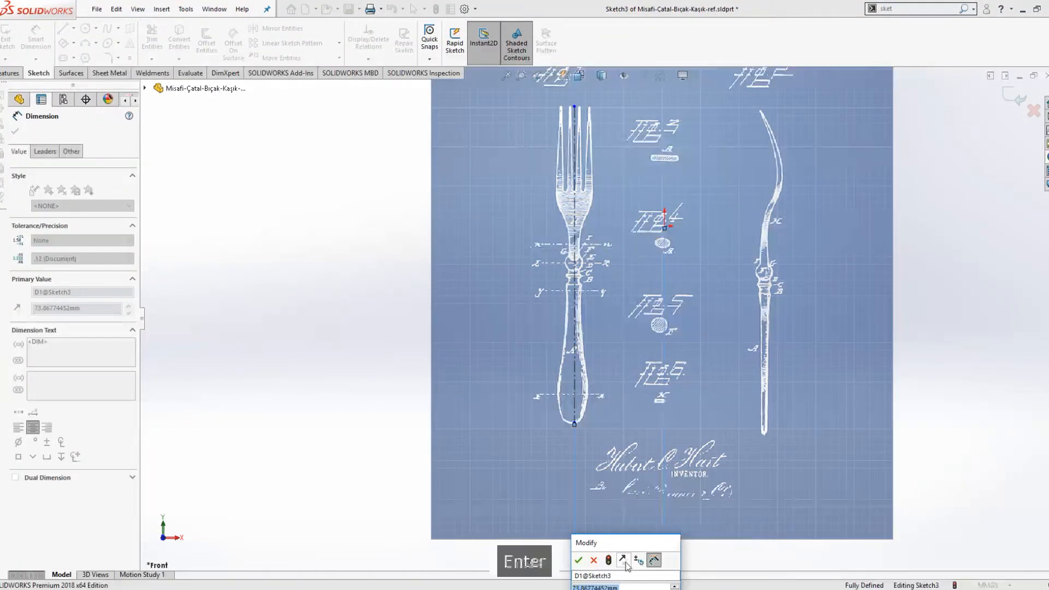
# Dimension the vertical distance from the origin to the centreline's lower endpoint and set it to 159 mm.
pyautogui.scroll(2, 587, 417)
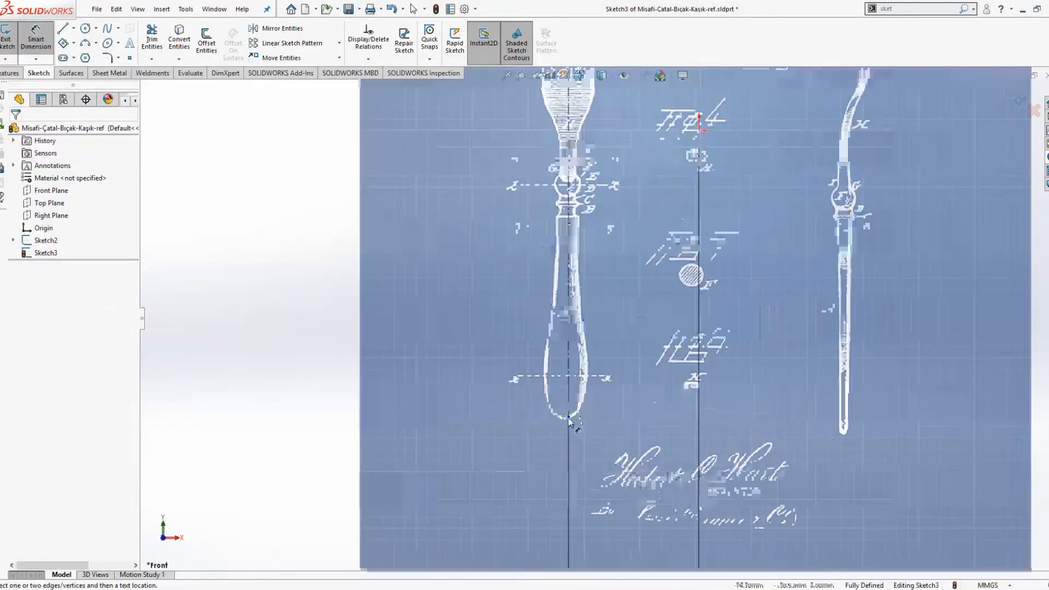
pyautogui.click(569, 417)
pyautogui.scroll(-2, 569, 417)
pyautogui.click(668, 188)
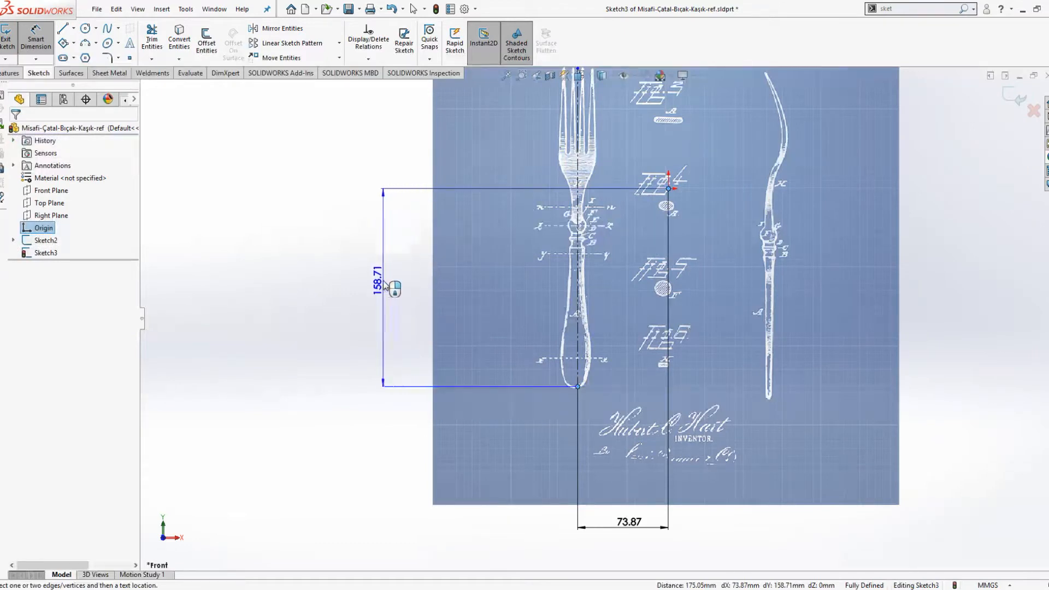
pyautogui.click(386, 286)
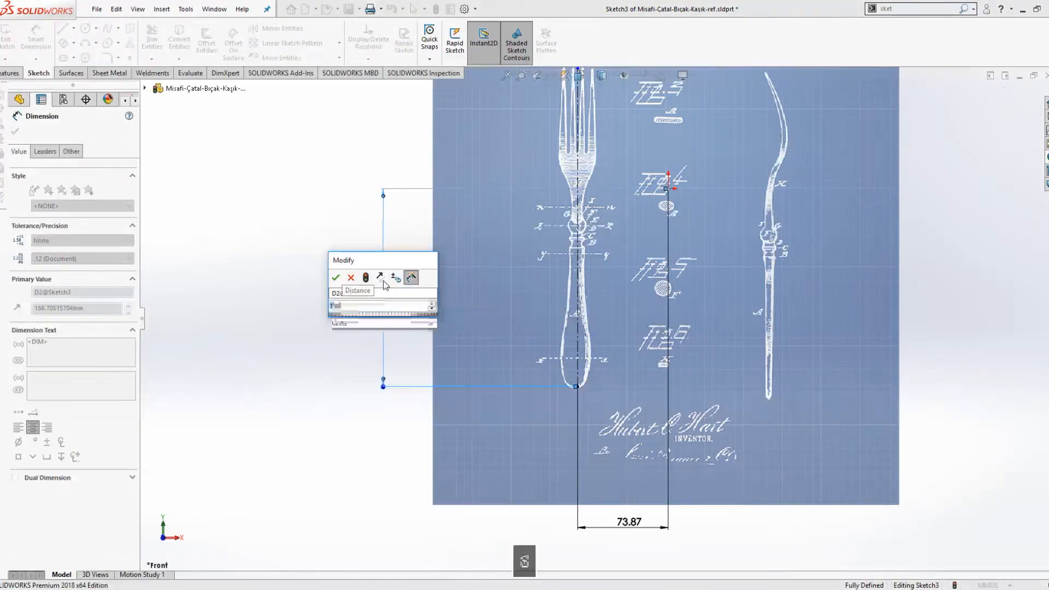
pyautogui.press('BackSpace')
pyautogui.write('9')
pyautogui.press('Return')
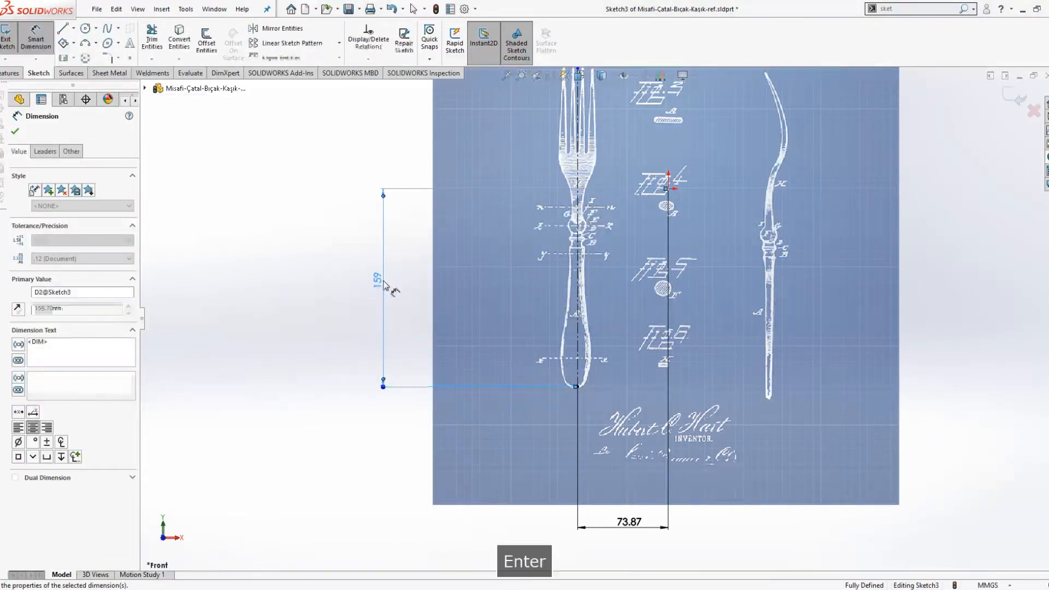
# Dimension the fork centreline's full length and set it to 255 mm.
pyautogui.scroll(-1, 589, 236)
pyautogui.click(590, 234)
pyautogui.click(356, 259)
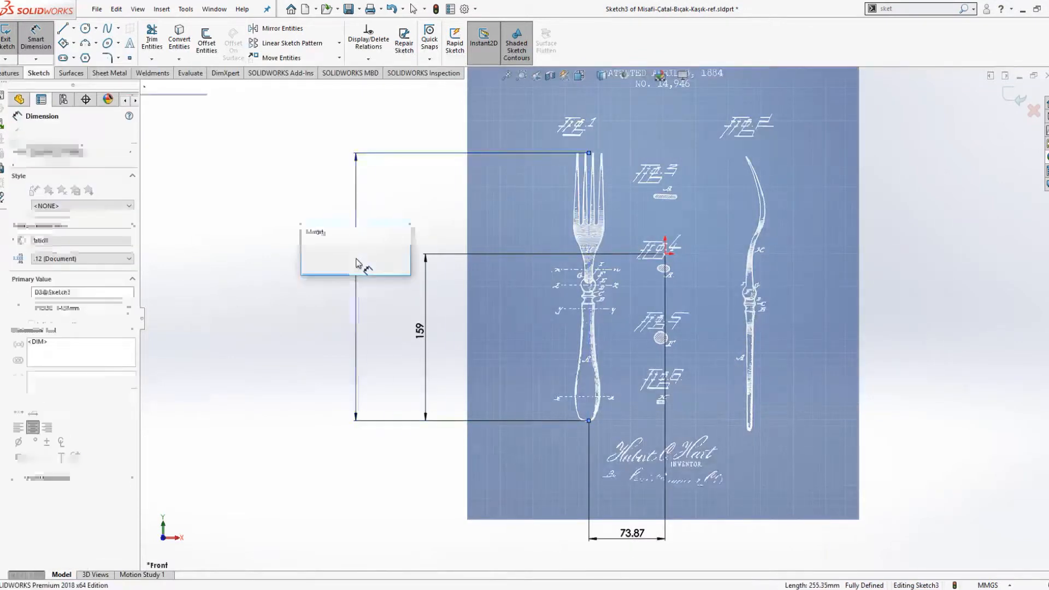
pyautogui.write('255.3516424mm')
pyautogui.press('Return')
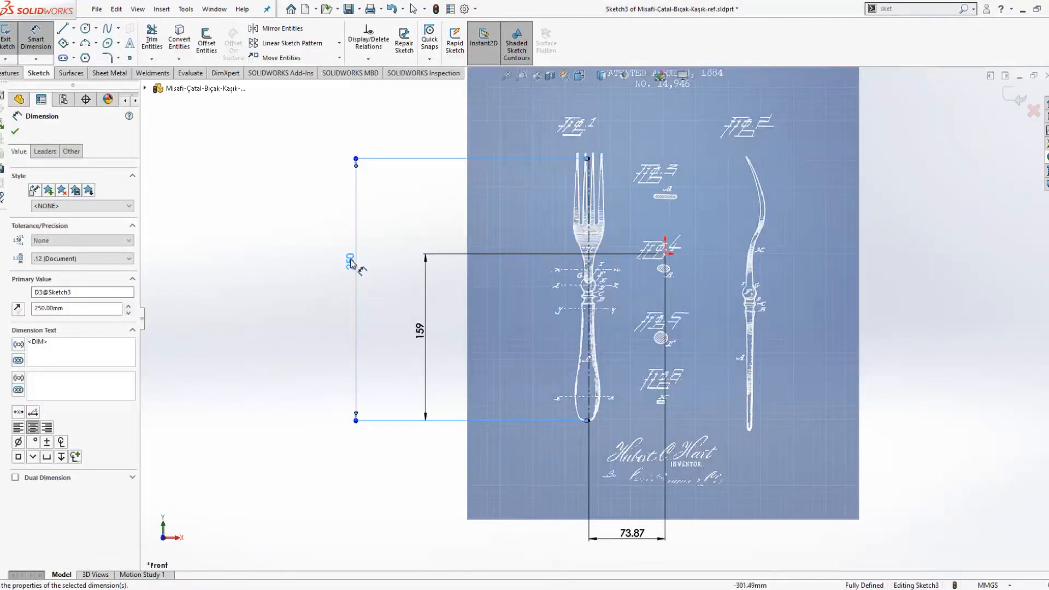
pyautogui.doubleClick(350, 260)
pyautogui.write('255')
pyautogui.press('Return')
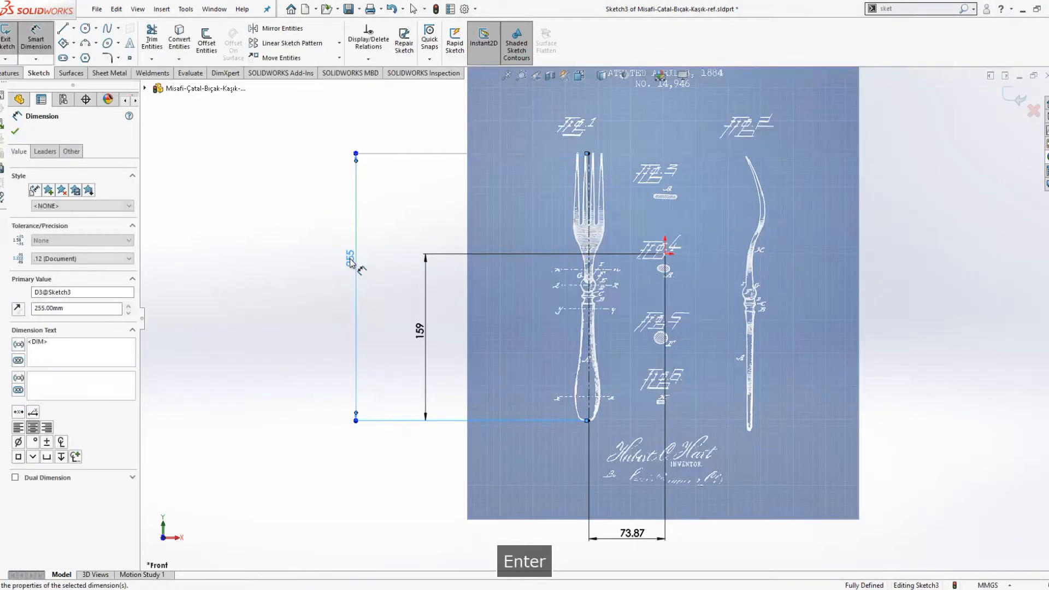
pyautogui.press('Escape')
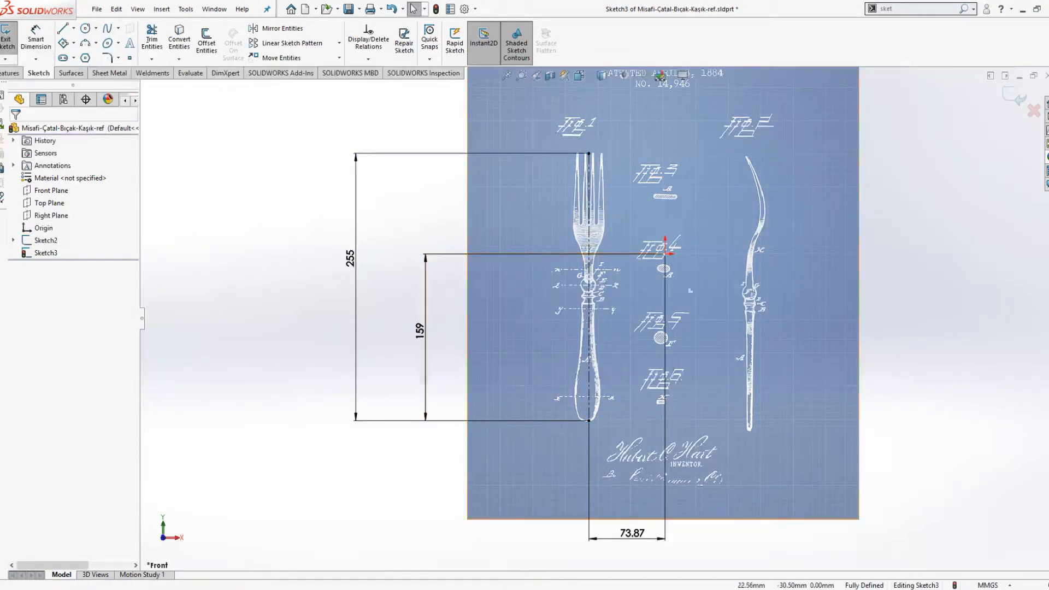
# Reposition the 159 mm, 255 mm and horizontal offset dimensions closer to the front-view fork.
pyautogui.scroll(2, 689, 288)
pyautogui.scroll(-3, 683, 267)
pyautogui.moveTo(312, 376); pyautogui.dragTo(541, 388)
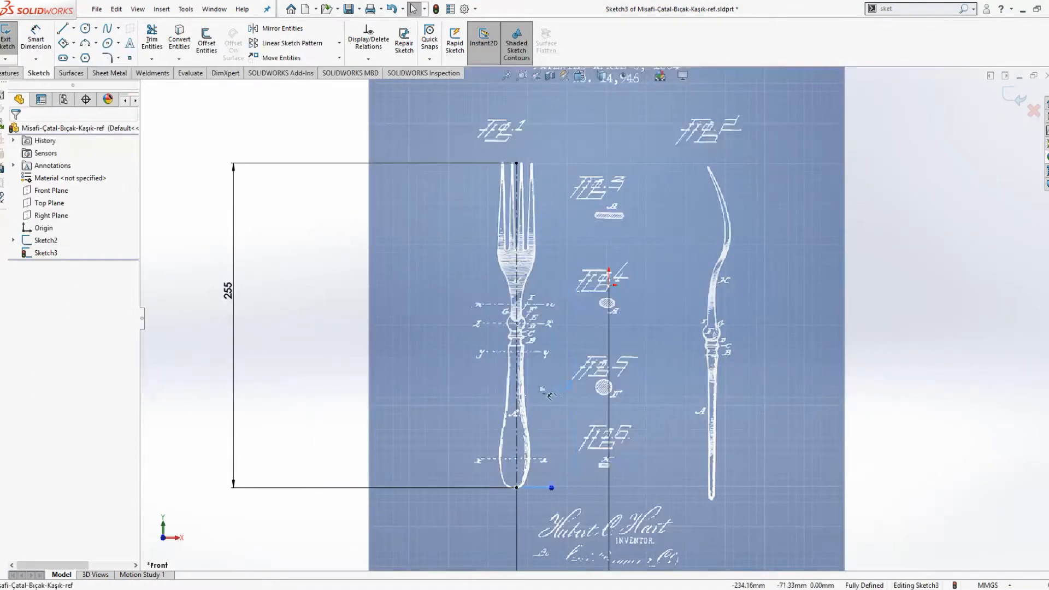
pyautogui.moveTo(229, 296); pyautogui.dragTo(574, 330)
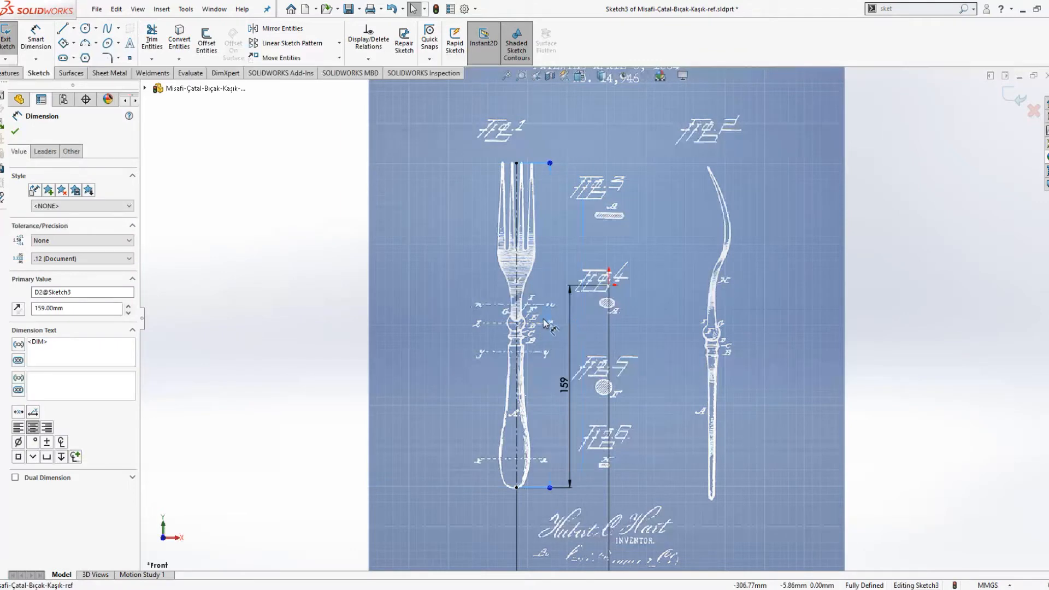
pyautogui.scroll(3, 569, 334)
pyautogui.press('Escape')
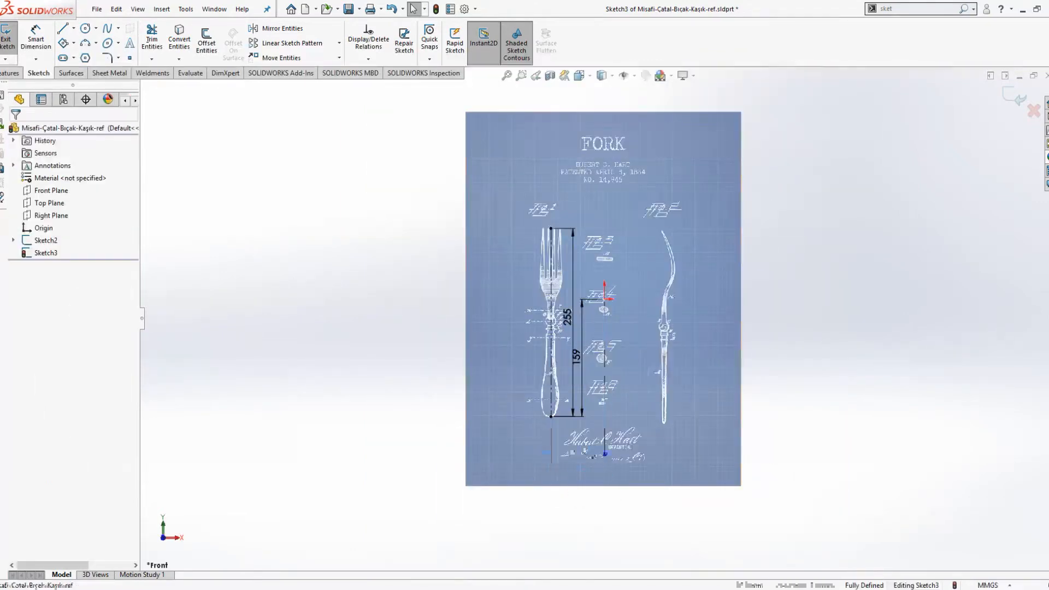
pyautogui.scroll(-3, 567, 236)
pyautogui.scroll(2, 566, 236)
# Sketch the tine right of the centreline as two lines about 69 and 68 mm long, from root to tip to the next root.
pyautogui.press('s')
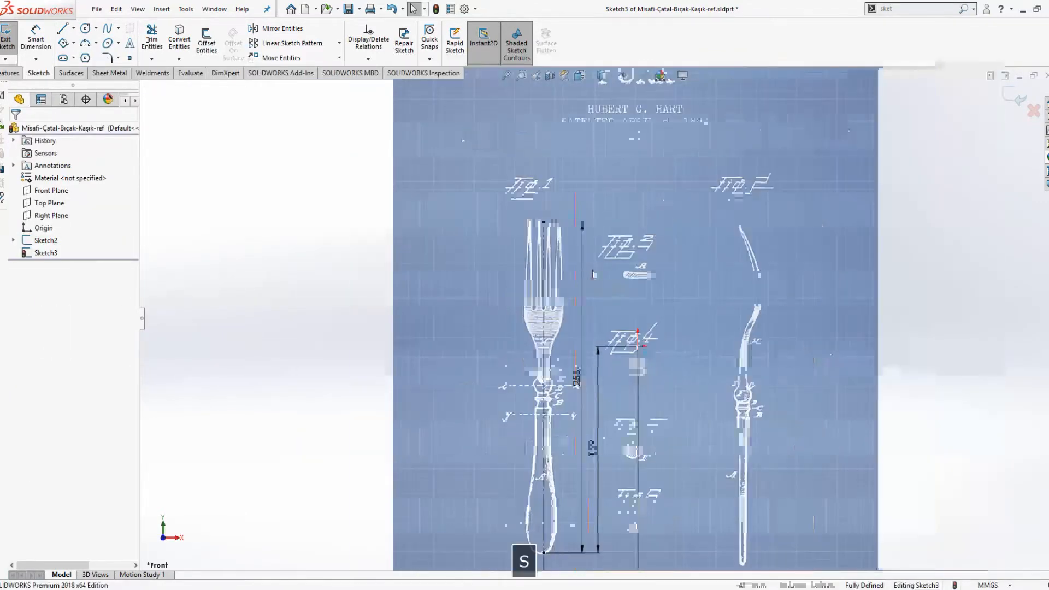
pyautogui.click(605, 283)
pyautogui.scroll(-3, 548, 256)
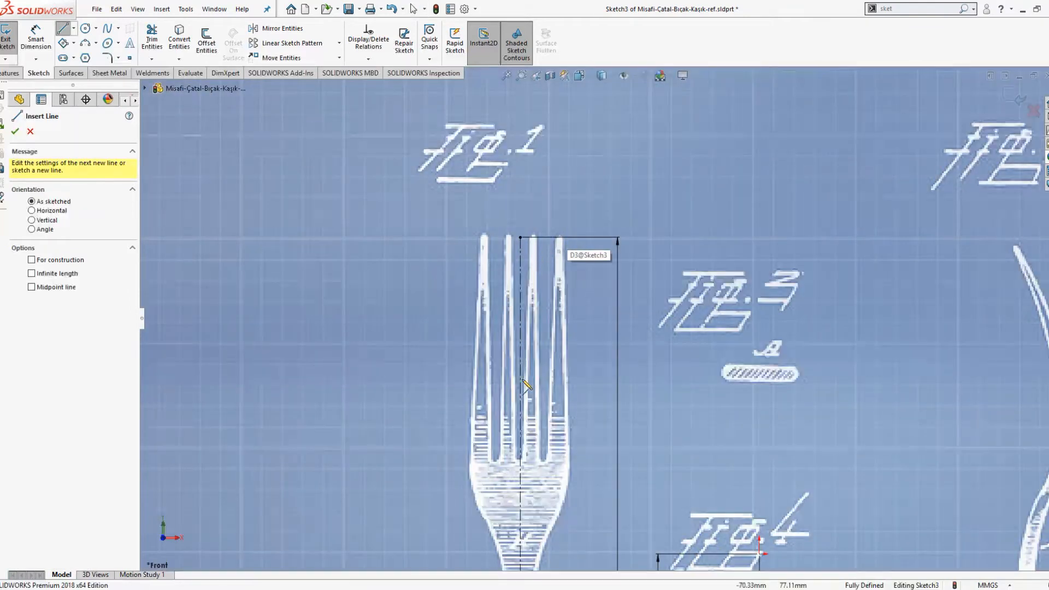
pyautogui.scroll(-2, 536, 246)
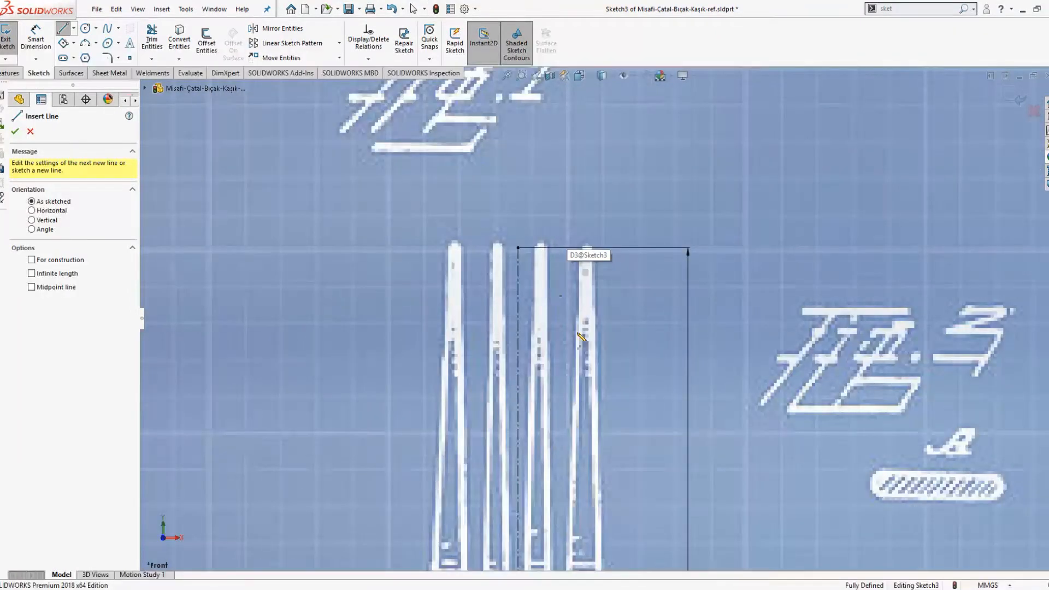
pyautogui.scroll(1, 541, 383)
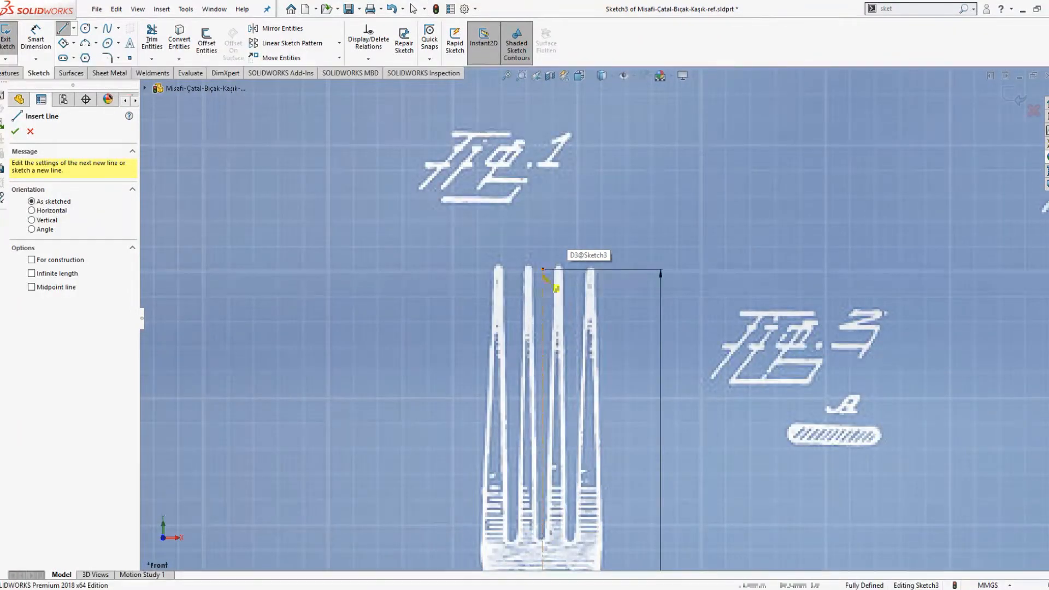
pyautogui.scroll(-3, 556, 522)
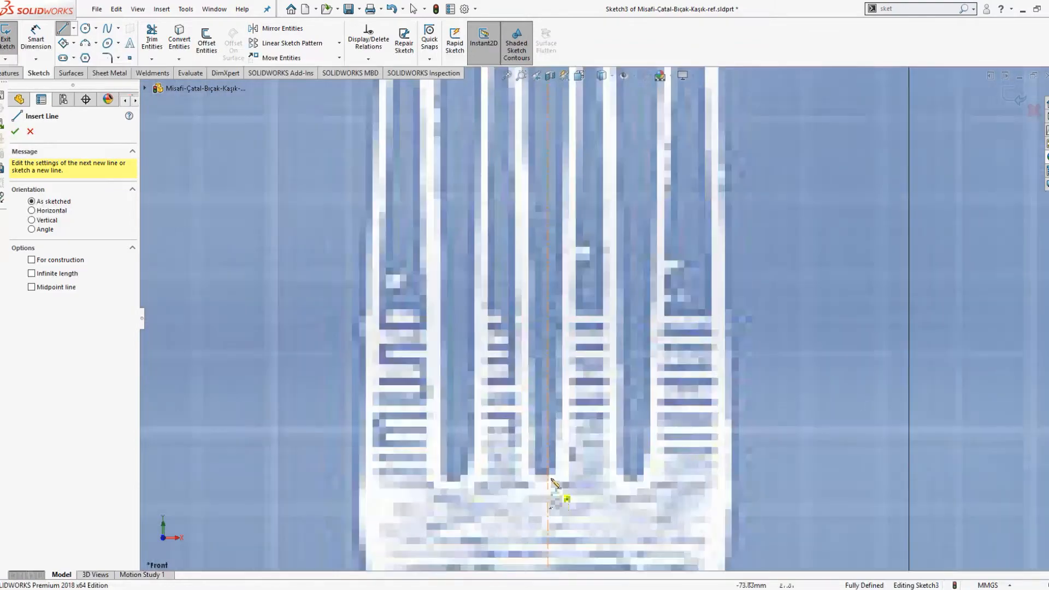
pyautogui.click(549, 479)
pyautogui.scroll(3, 578, 327)
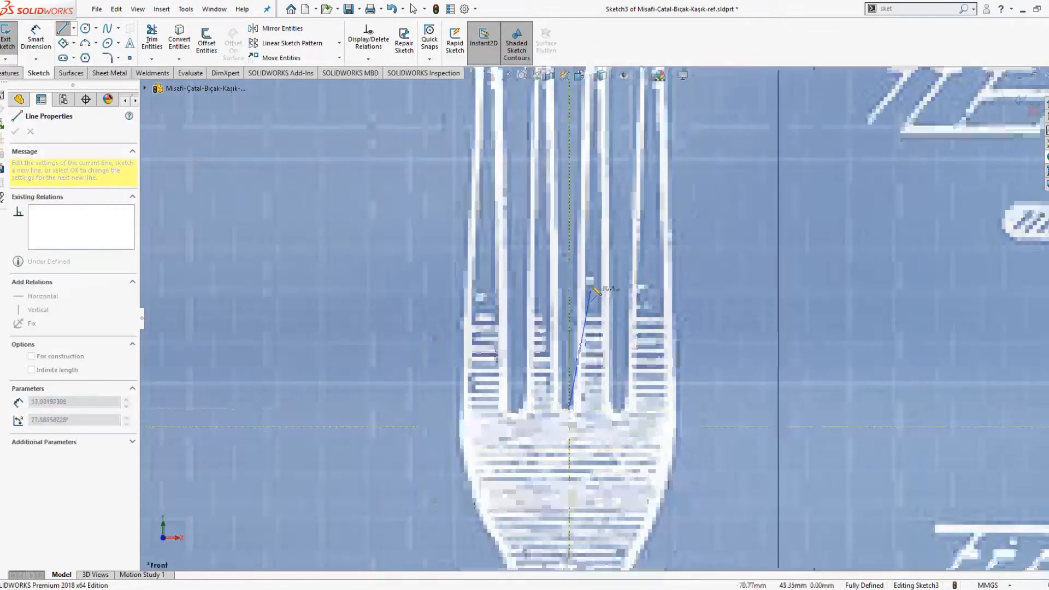
pyautogui.scroll(-4, 598, 188)
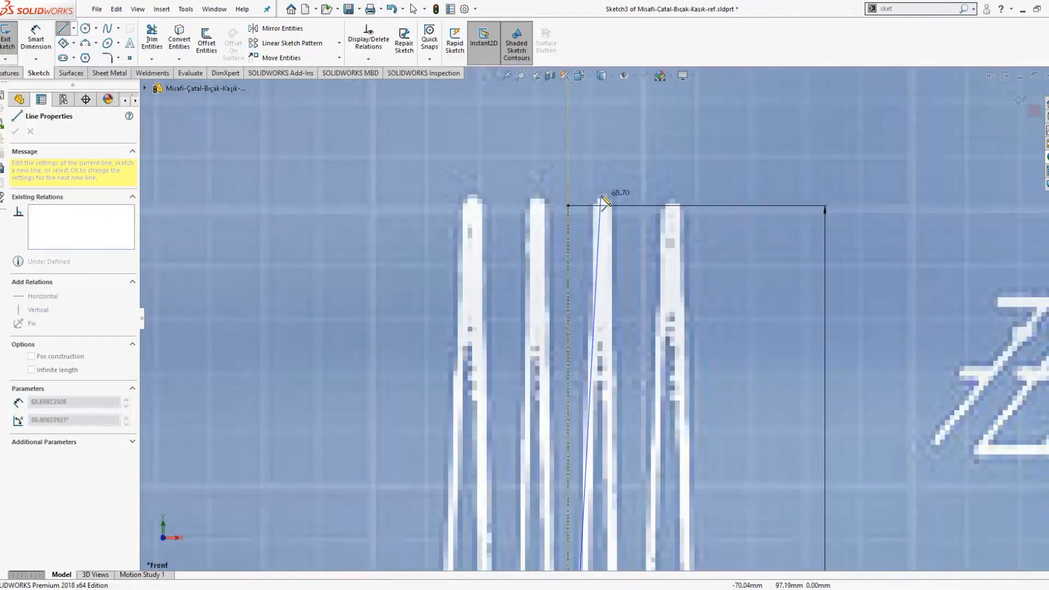
pyautogui.click(605, 200)
pyautogui.scroll(3, 605, 200)
pyautogui.scroll(-4, 622, 420)
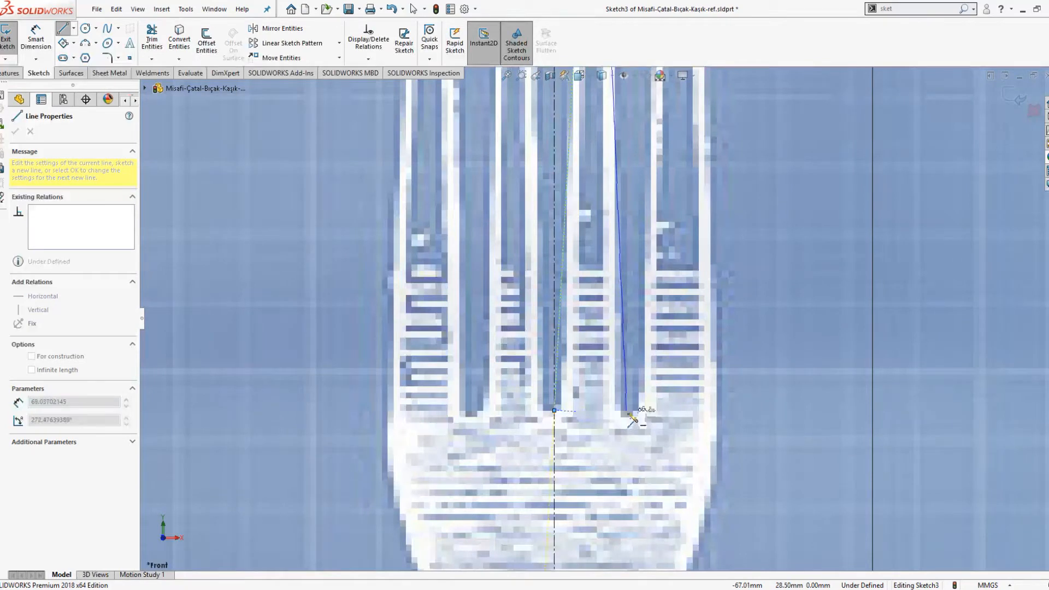
pyautogui.click(628, 414)
# Continue the line chain up to the outer right tine's tip and down to its outer root, and end the chain.
pyautogui.scroll(3, 636, 350)
pyautogui.scroll(-3, 617, 191)
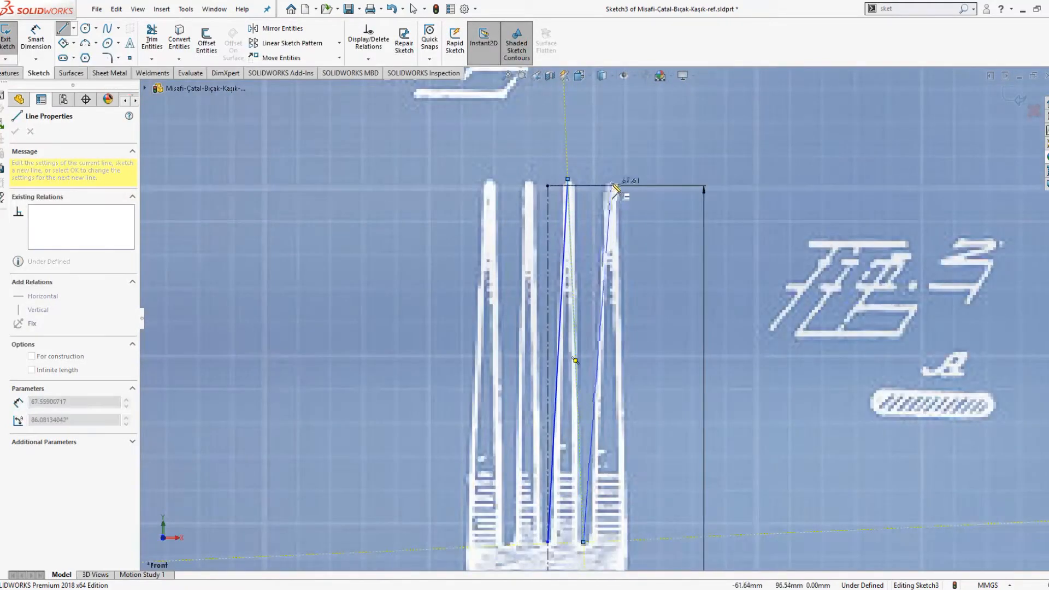
pyautogui.click(610, 180)
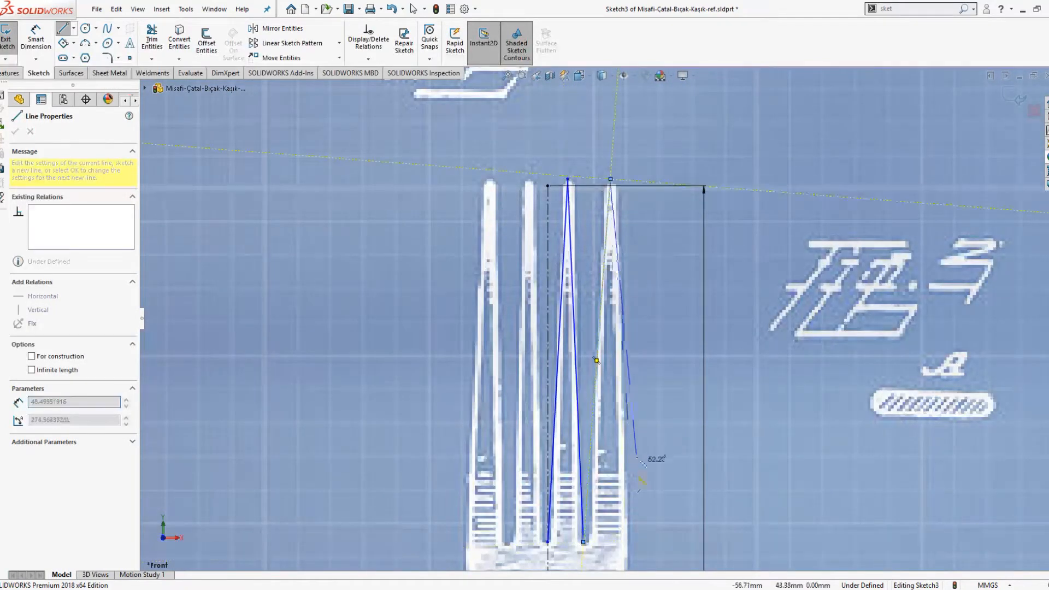
pyautogui.click(626, 542)
pyautogui.press('Escape')
# Connect the three tine root points with two horizontal construction centrelines, from the fork's centreline to the outer right root.
pyautogui.scroll(3, 623, 524)
pyautogui.scroll(-3, 603, 463)
pyautogui.press('s')
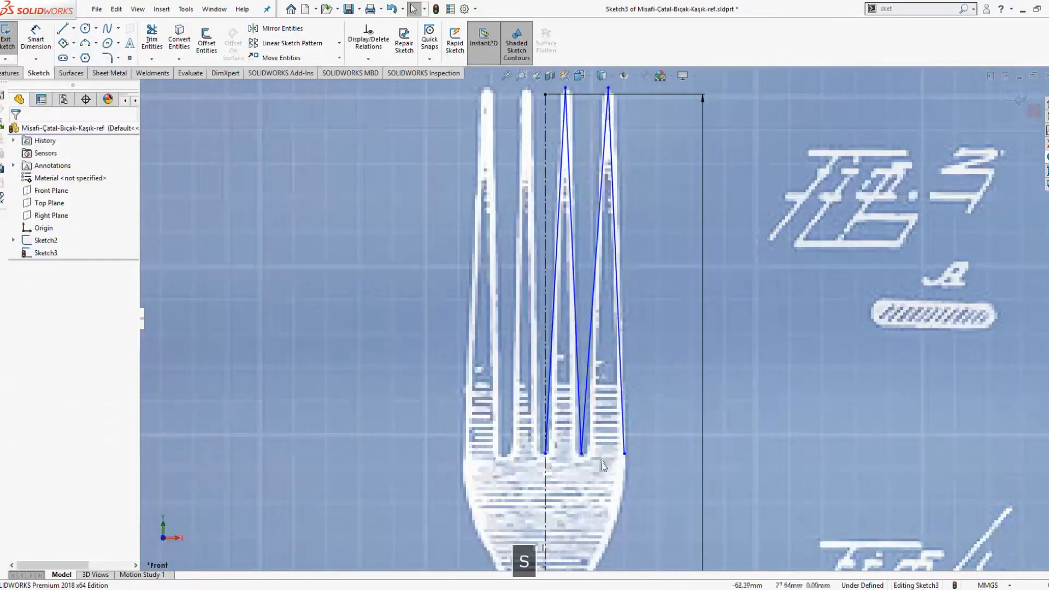
pyautogui.click(639, 488)
pyautogui.click(656, 516)
pyautogui.scroll(-3, 566, 481)
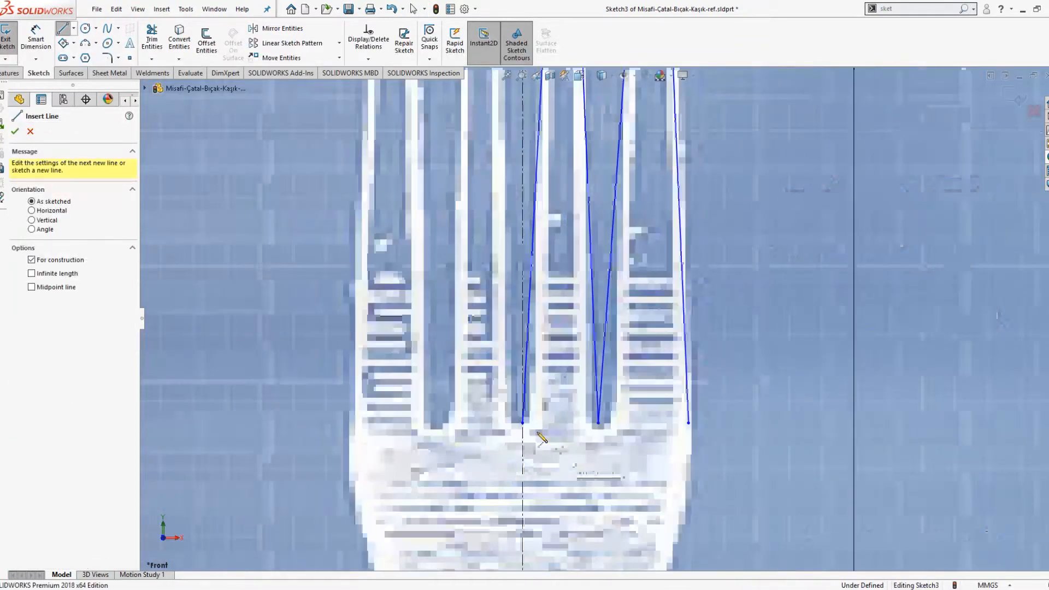
pyautogui.click(523, 423)
pyautogui.click(598, 422)
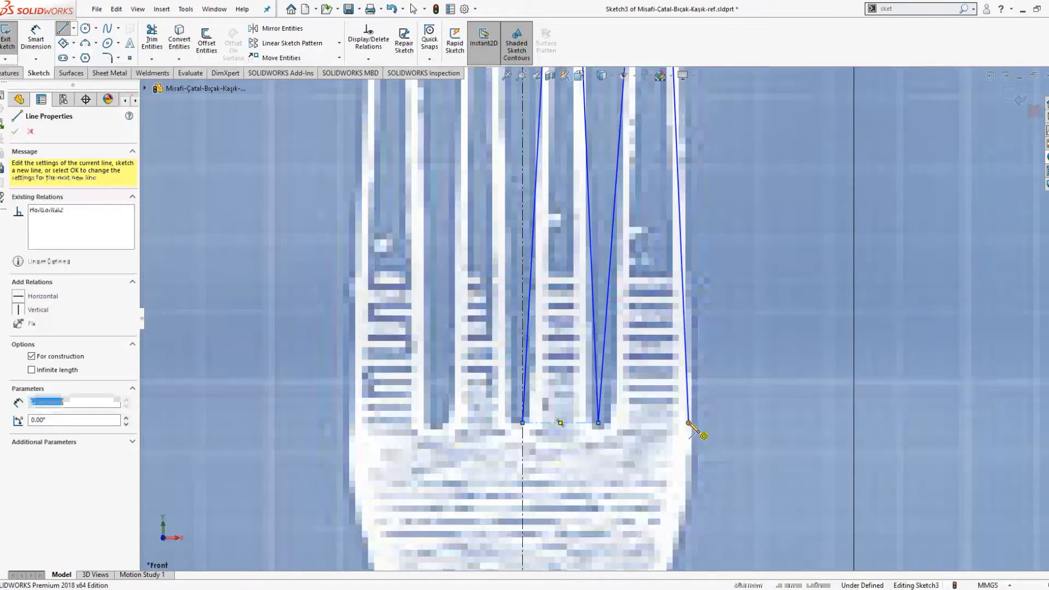
pyautogui.click(688, 423)
pyautogui.press('Escape')
# Make the two root centrelines equal in length and move the outer root point onto the fork's right edge.
pyautogui.click(642, 422)
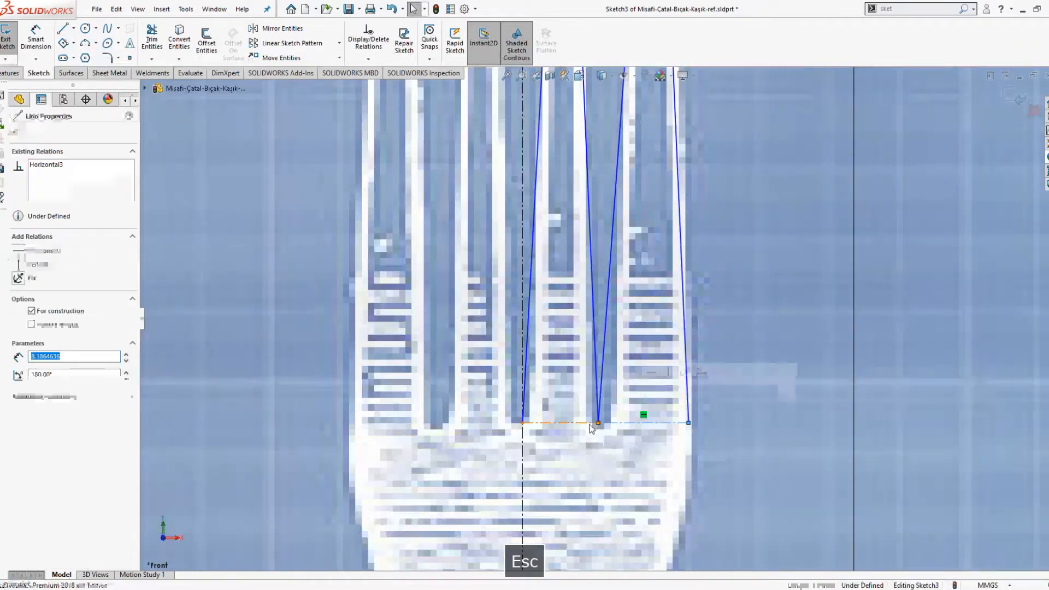
pyautogui.keyDown('ctrl'); pyautogui.click(561, 422); pyautogui.keyUp('ctrl')
pyautogui.click(33, 383)
pyautogui.press('Escape')
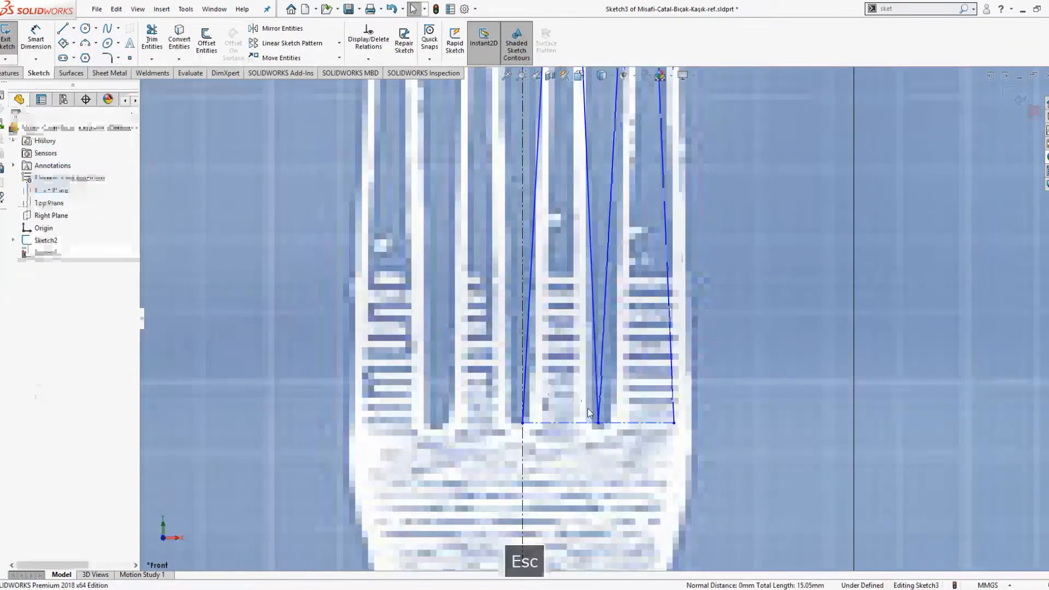
pyautogui.click(687, 422)
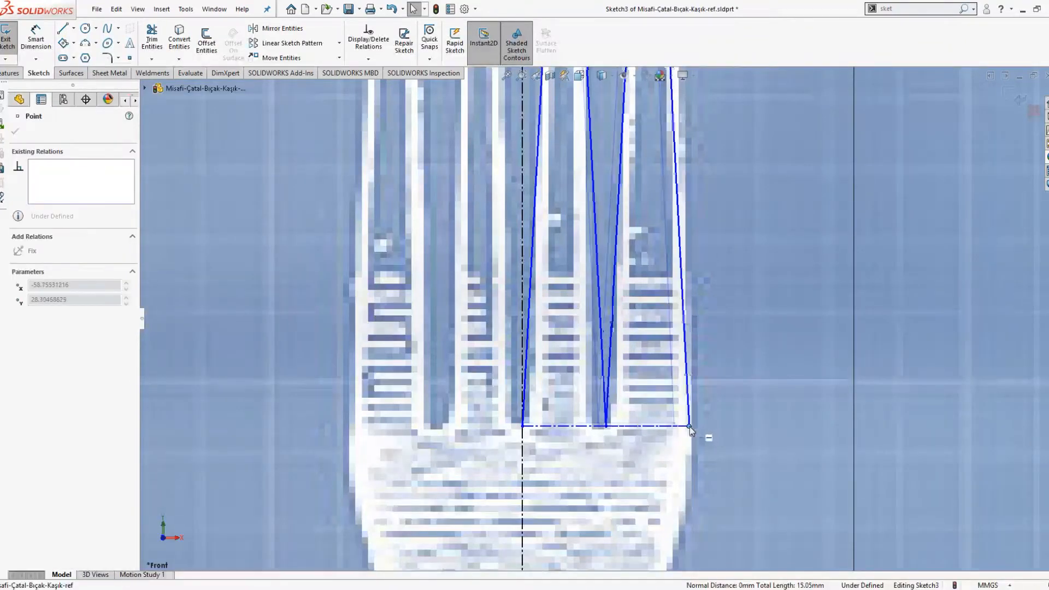
# Reposition the tip of the tine just right of the centreline at the blueprint tine's end.
pyautogui.scroll(4, 655, 276)
pyautogui.scroll(2, 655, 276)
pyautogui.scroll(-6, 522, 183)
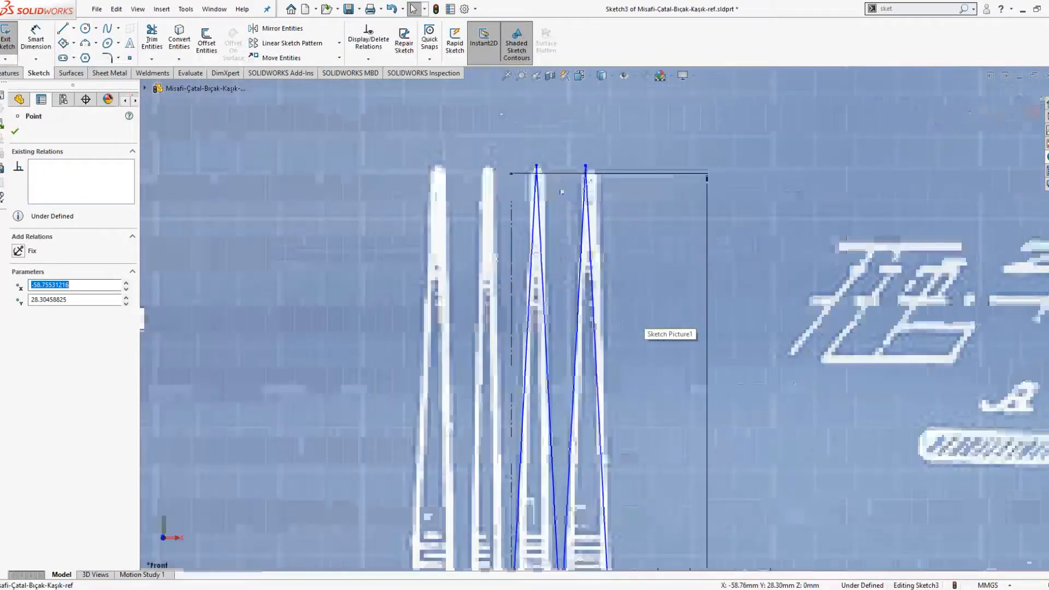
pyautogui.press('Escape')
pyautogui.moveTo(516, 179)
pyautogui.mouseDown()
pyautogui.moveTo(534, 178)
pyautogui.moveTo(517, 178)
pyautogui.mouseUp()
pyautogui.press('Escape')
# Join the tips of the two traced tines with a construction centreline.
pyautogui.press('s')
pyautogui.click(627, 220)
pyautogui.click(628, 250)
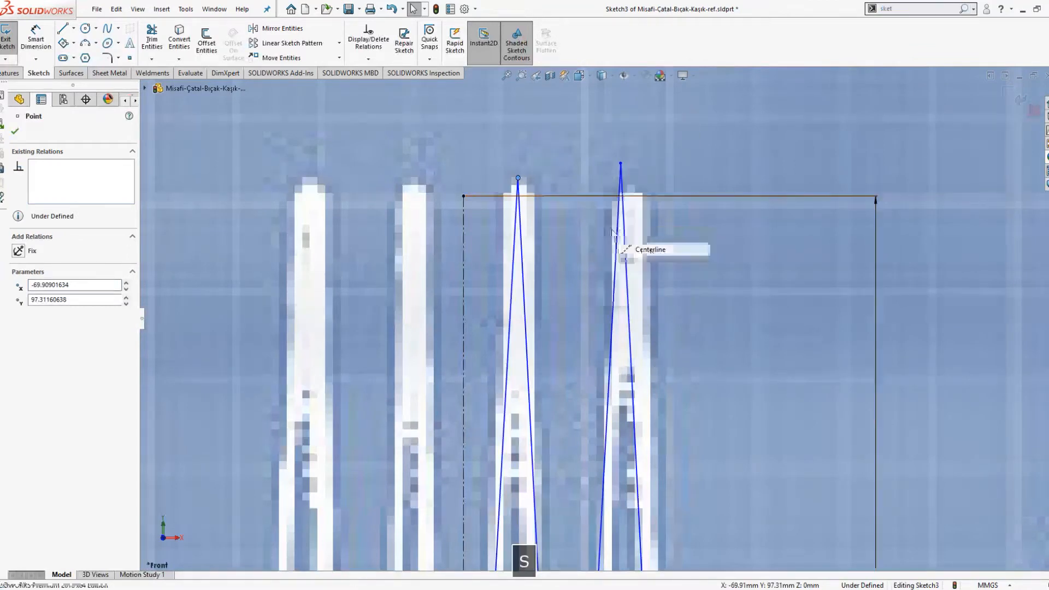
pyautogui.click(518, 178)
pyautogui.click(620, 163)
pyautogui.press('Escape')
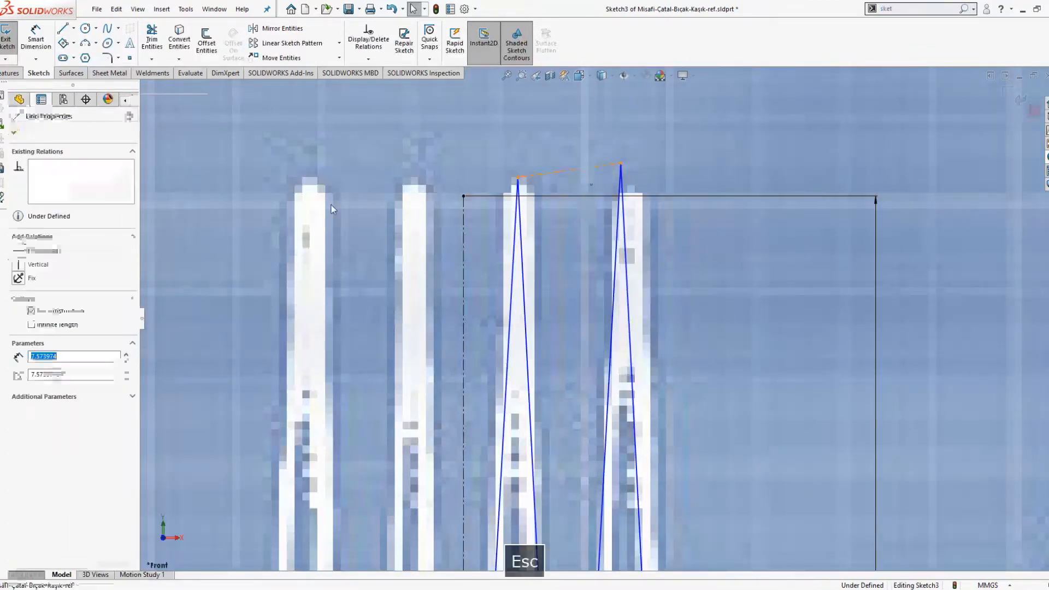
pyautogui.press('Escape')
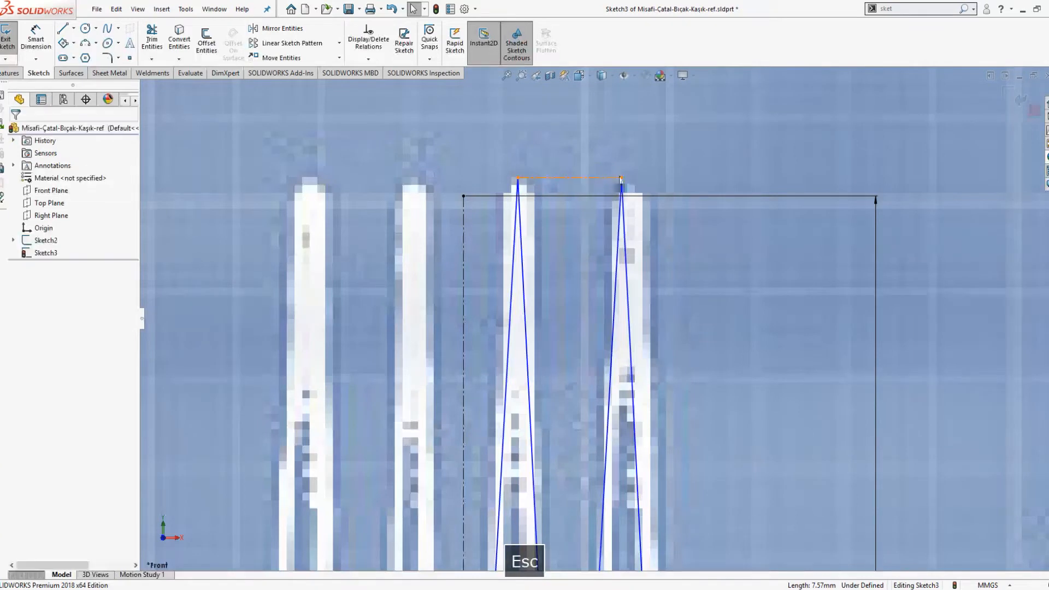
# Move the outer right tine's tip to the end of the blueprint's outer tine.
pyautogui.moveTo(620, 178); pyautogui.dragTo(627, 189)
pyautogui.click(607, 178)
pyautogui.press('Escape')
pyautogui.press('s')
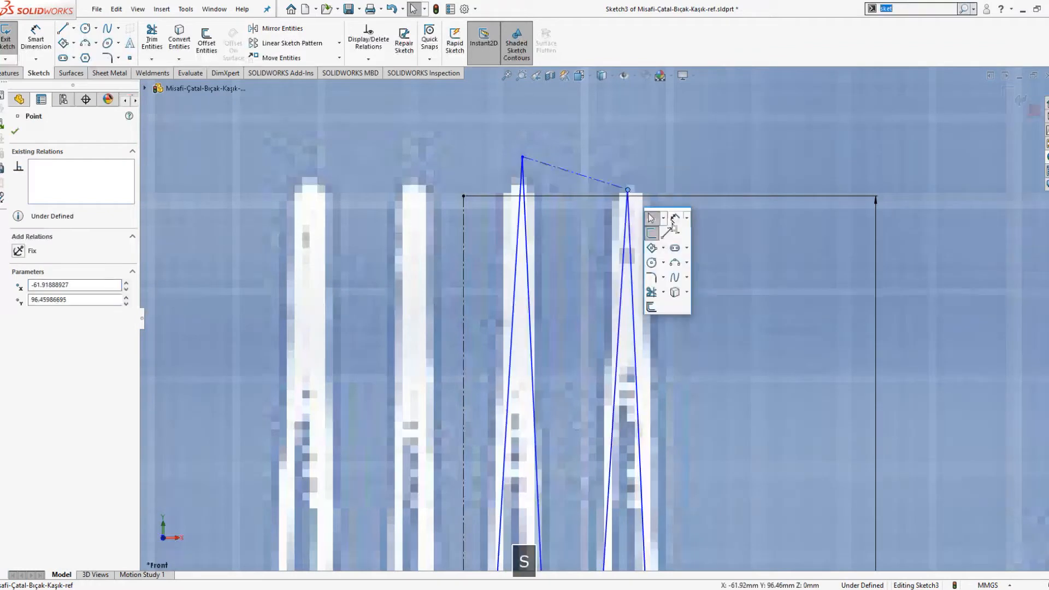
pyautogui.press('Escape')
pyautogui.press('XF86AudioMute')
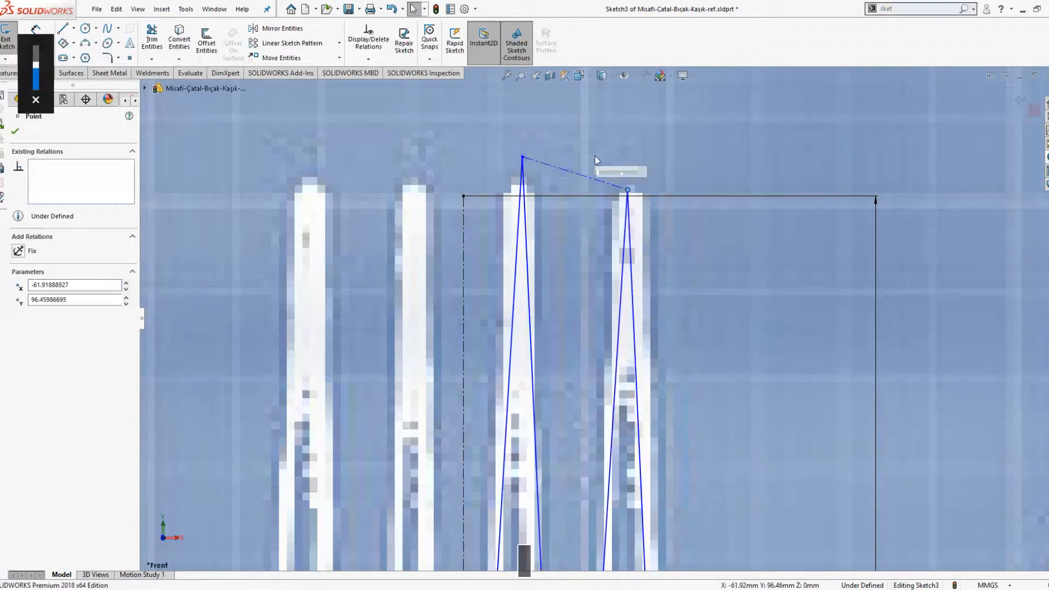
pyautogui.press('Escape')
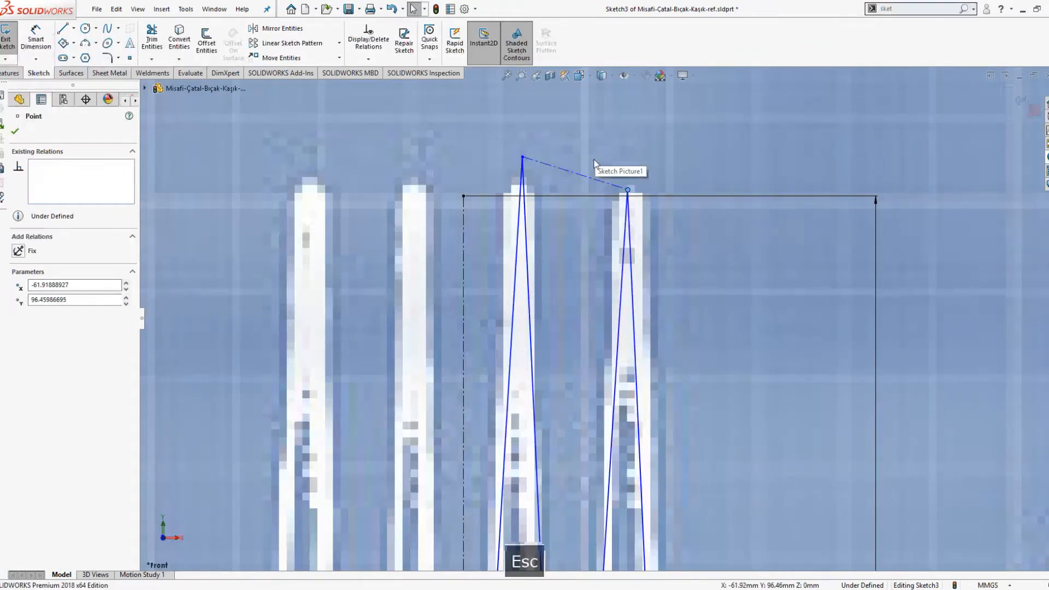
# Draw a horizontal construction line about 5.7 mm long from the inner tine's tip towards the outer tine.
pyautogui.press('s')
pyautogui.click(635, 191)
pyautogui.click(632, 205)
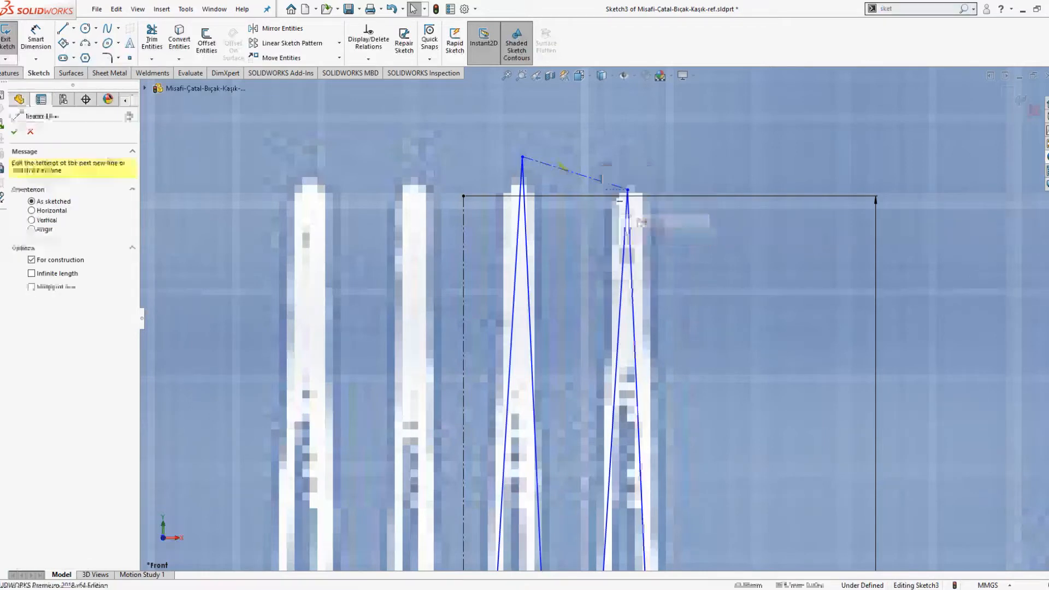
pyautogui.click(522, 158)
pyautogui.click(600, 156)
pyautogui.press('Escape')
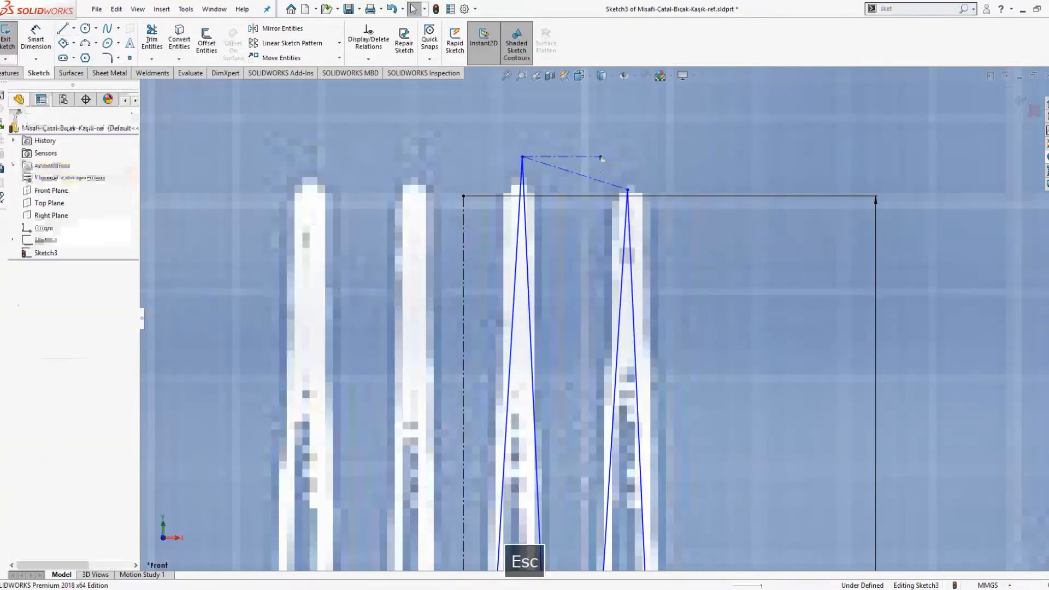
# Dimension the angle between the tip-to-tip centreline and the horizontal construction line and set it to 15°.
pyautogui.press('s')
pyautogui.click(610, 166)
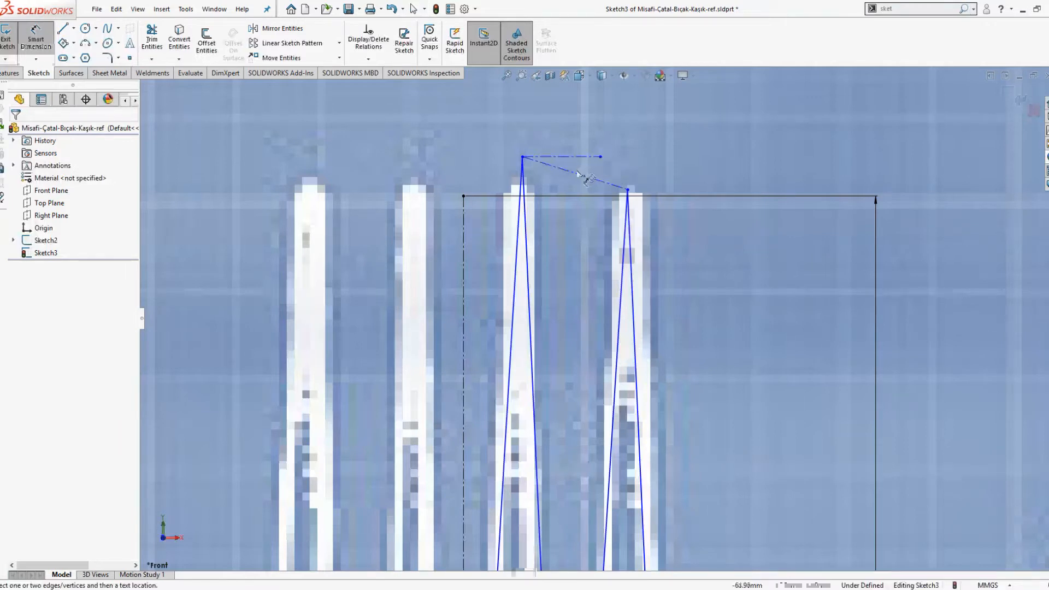
pyautogui.click(572, 173)
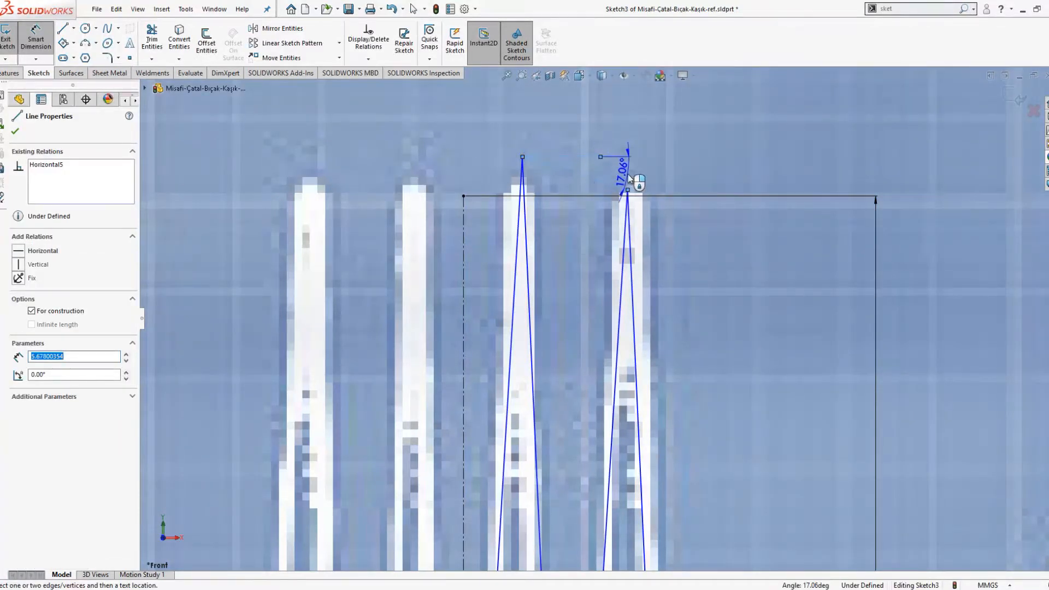
pyautogui.click(627, 175)
pyautogui.write('15')
pyautogui.press('Return')
pyautogui.press('Escape')
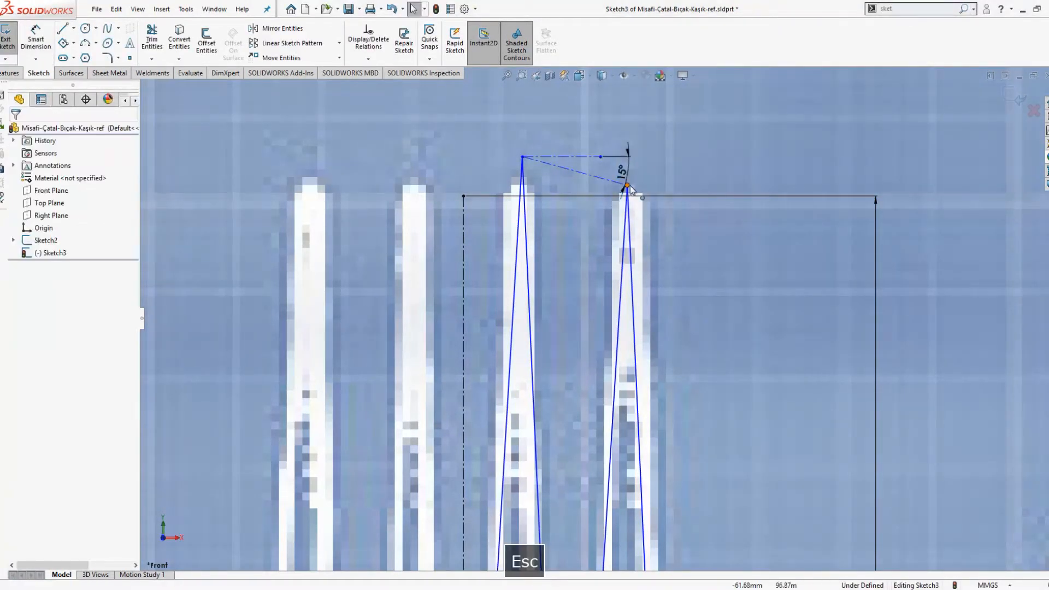
# Lower the inner tine's tip to the blueprint tine's end and extend the horizontal construction line past the outer tine.
pyautogui.moveTo(522, 157); pyautogui.dragTo(521, 181)
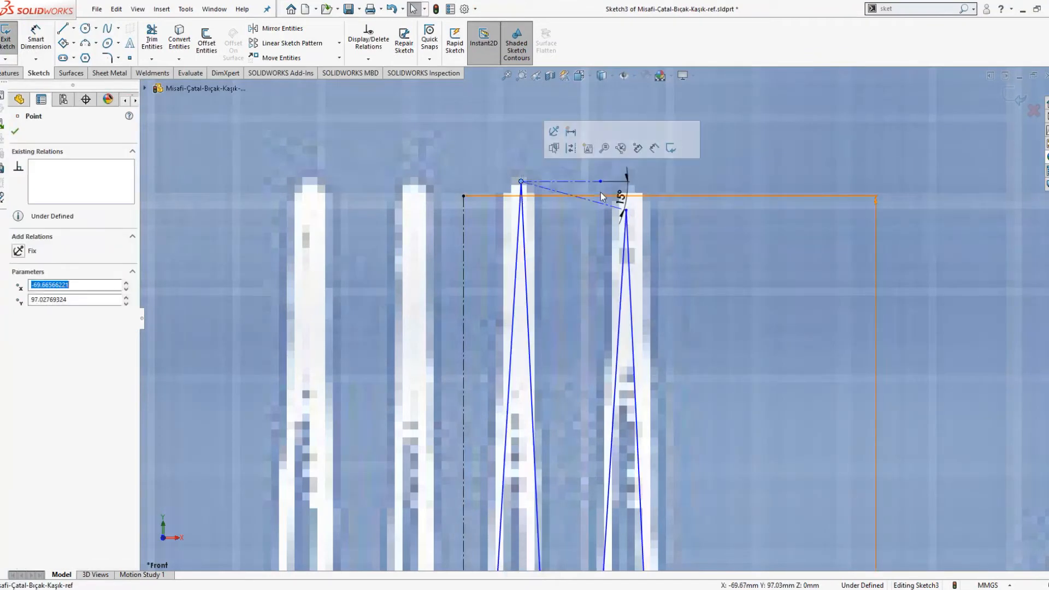
pyautogui.press('Escape')
pyautogui.click(600, 180)
pyautogui.moveTo(600, 181); pyautogui.dragTo(663, 186)
pyautogui.press('Escape')
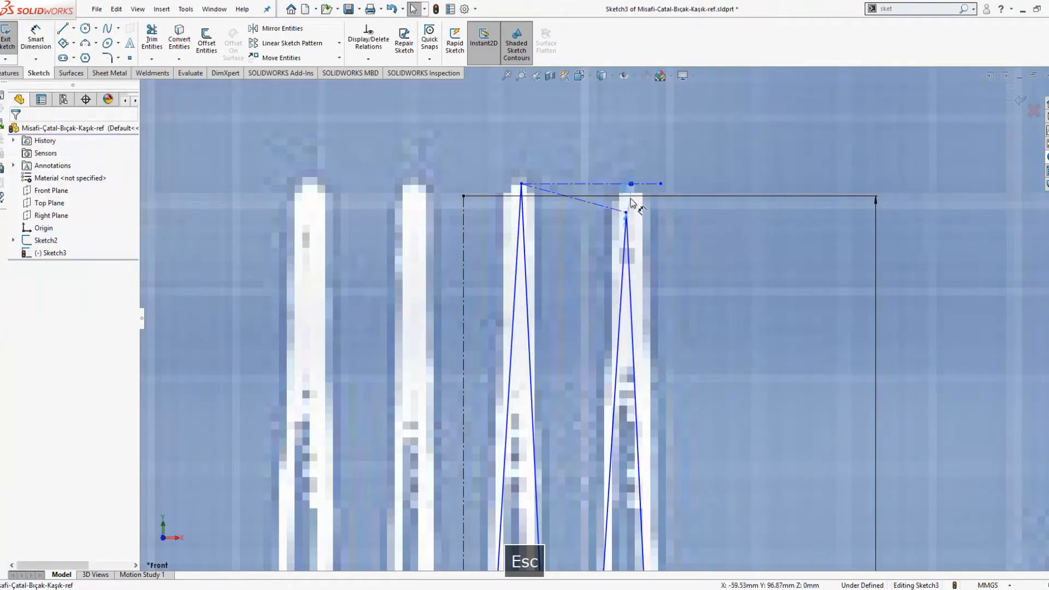
# Set the angle between the tine tips to 10° and adjust the outer tine's tip to the blueprint.
pyautogui.click(611, 200)
pyautogui.press('Return')
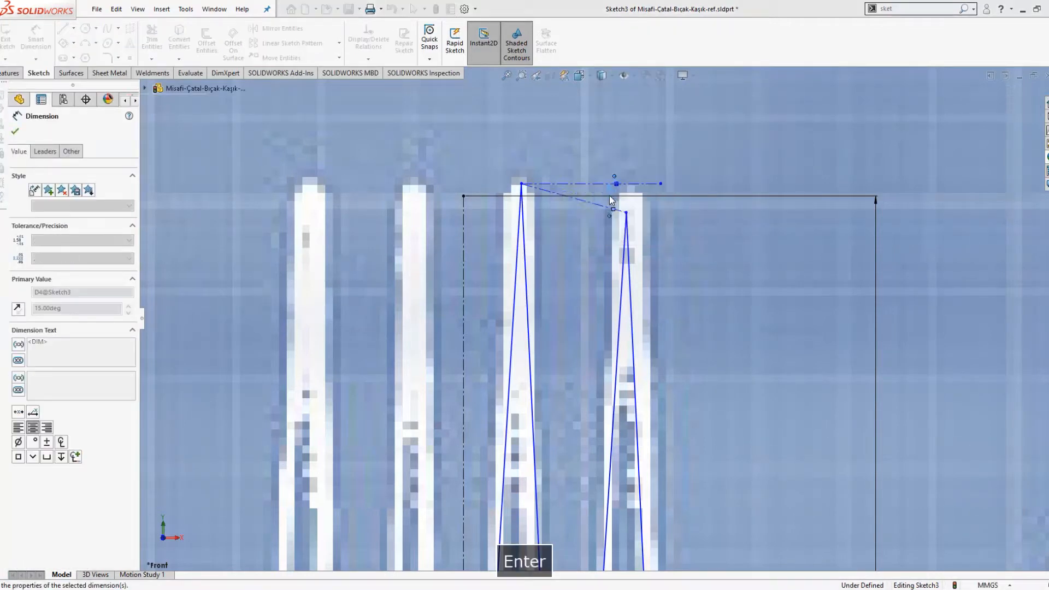
pyautogui.press('Escape')
pyautogui.click(625, 201)
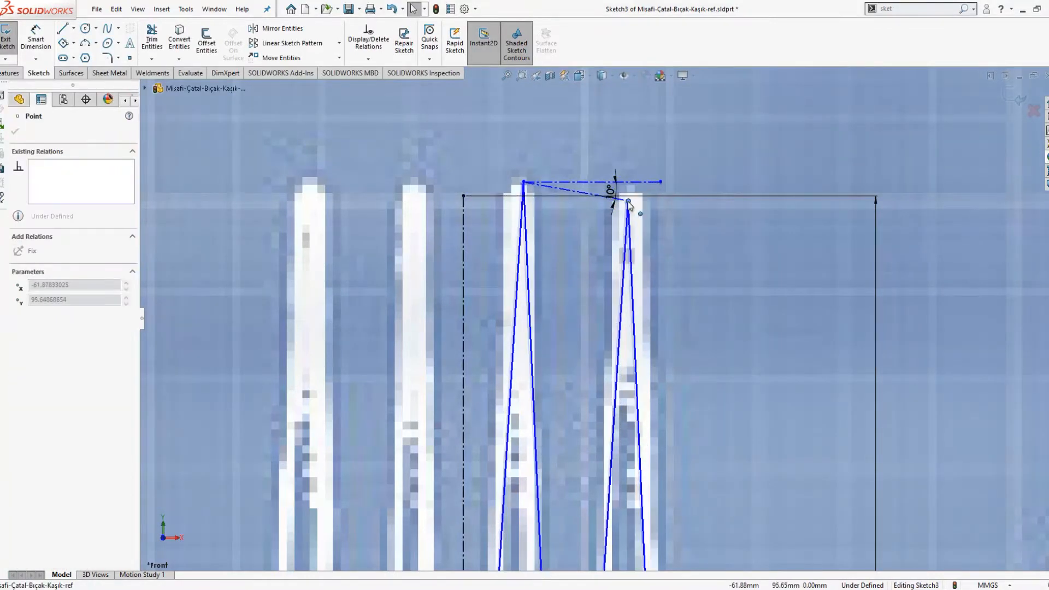
pyautogui.moveTo(625, 201); pyautogui.dragTo(628, 200)
pyautogui.press('Escape')
# Dimension the root centreline next to the fork's axis and set its length to 7.5 mm.
pyautogui.scroll(8, 644, 319)
pyautogui.scroll(-6, 607, 405)
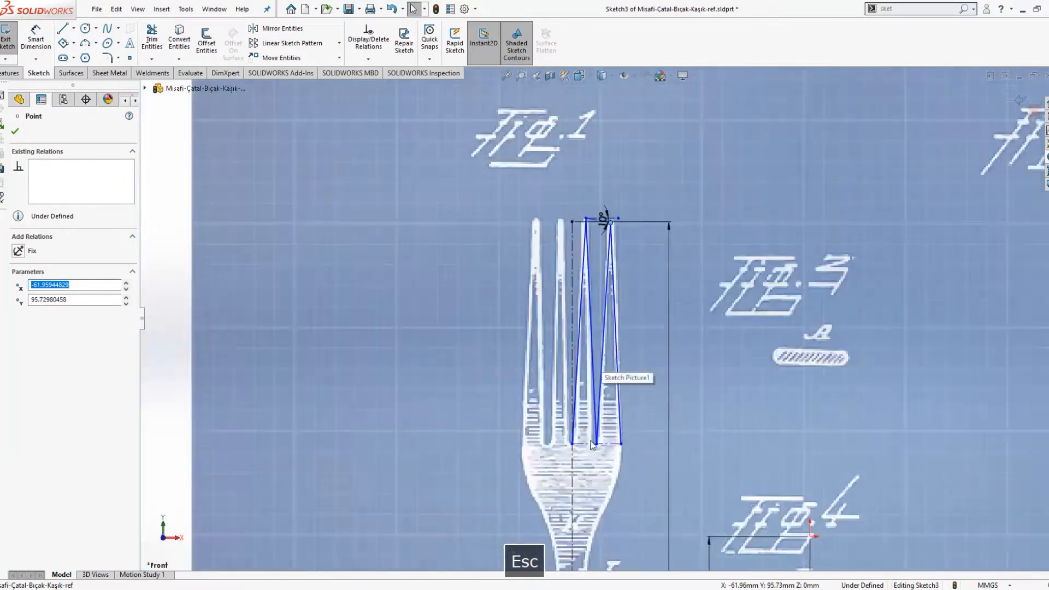
pyautogui.scroll(-1, 616, 427)
pyautogui.press('s')
pyautogui.click(650, 424)
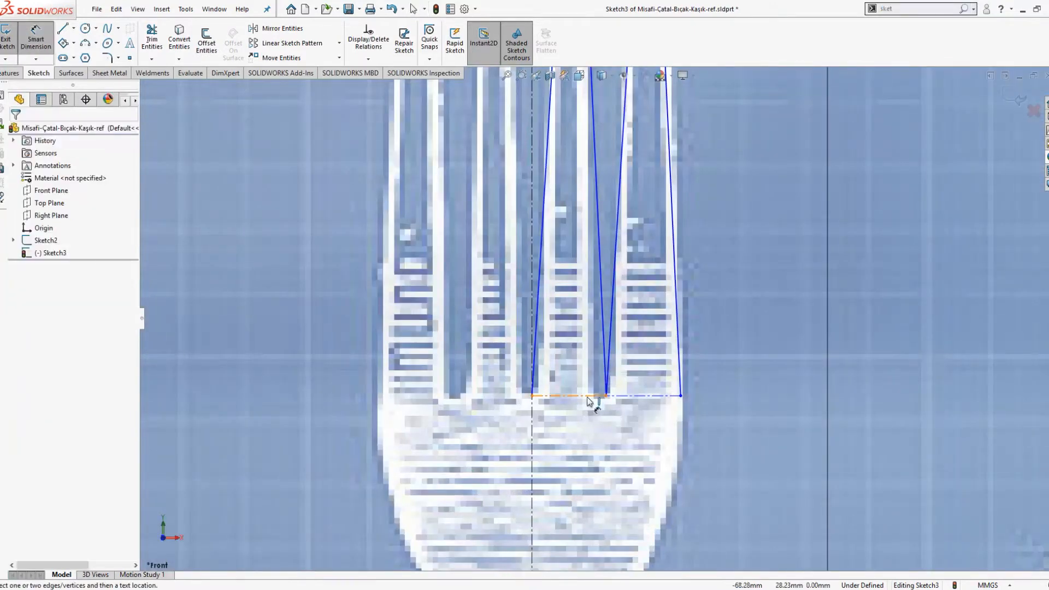
pyautogui.click(589, 400)
pyautogui.click(575, 424)
pyautogui.write('7.5')
pyautogui.press('Return')
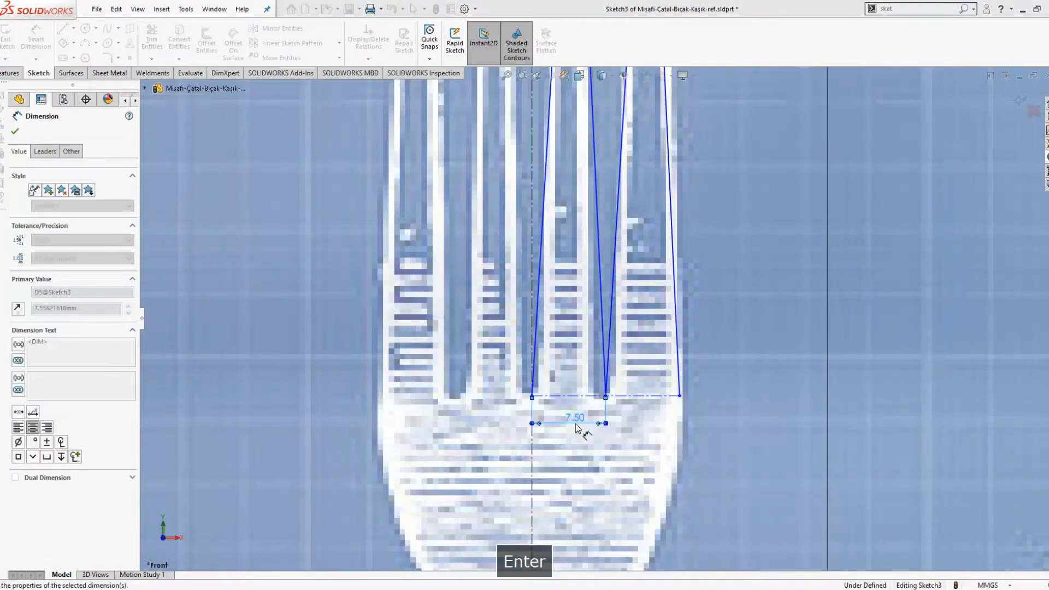
pyautogui.click(732, 389)
# Dimension the vertical distance from the inner tine's tip to its root on the fork's axis and set it to 70 mm.
pyautogui.scroll(6, 600, 316)
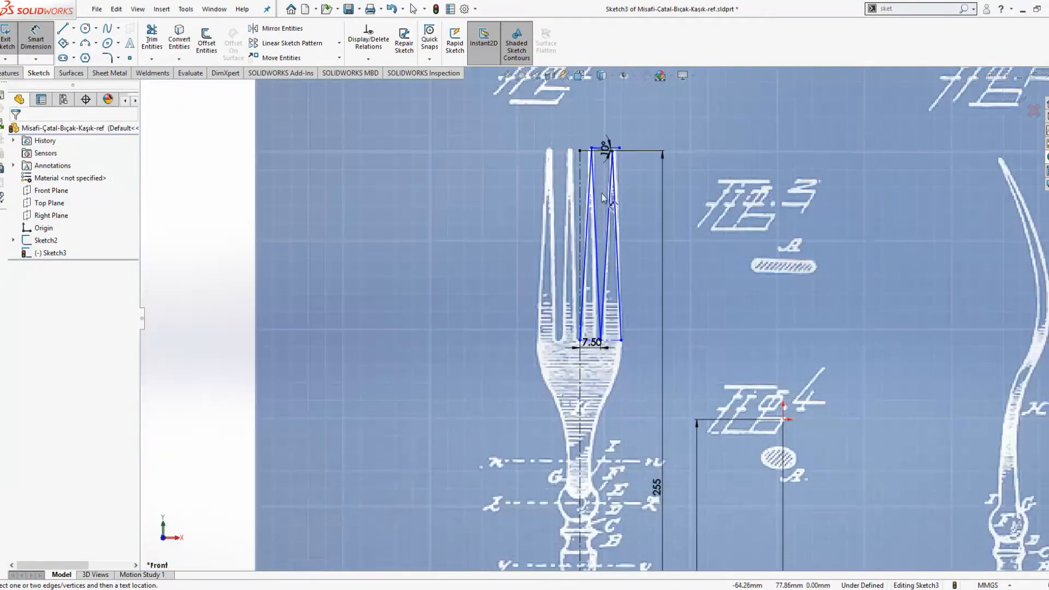
pyautogui.scroll(-2, 604, 176)
pyautogui.click(583, 137)
pyautogui.click(568, 417)
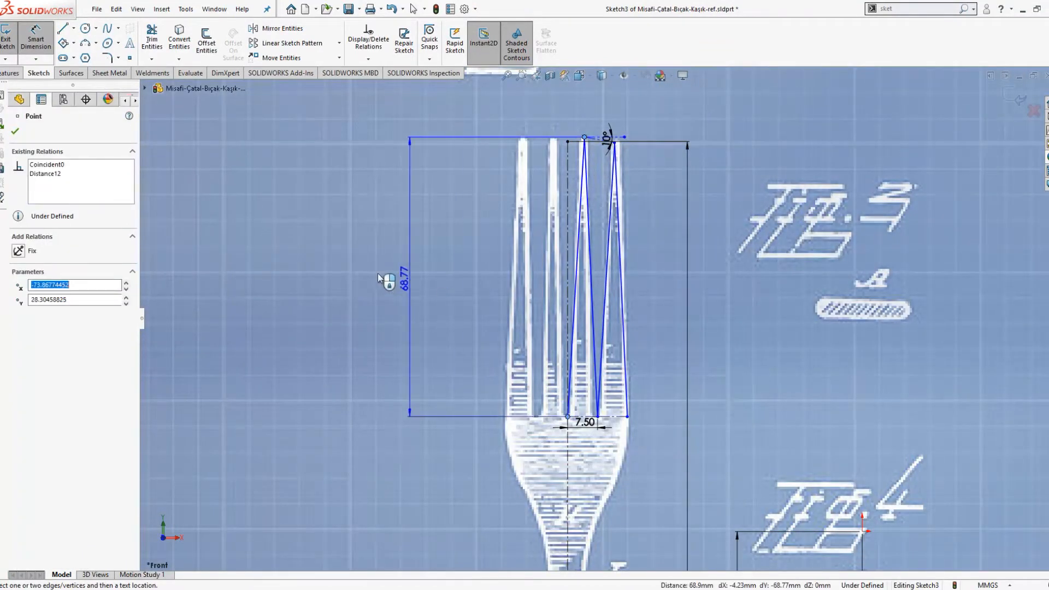
pyautogui.click(384, 279)
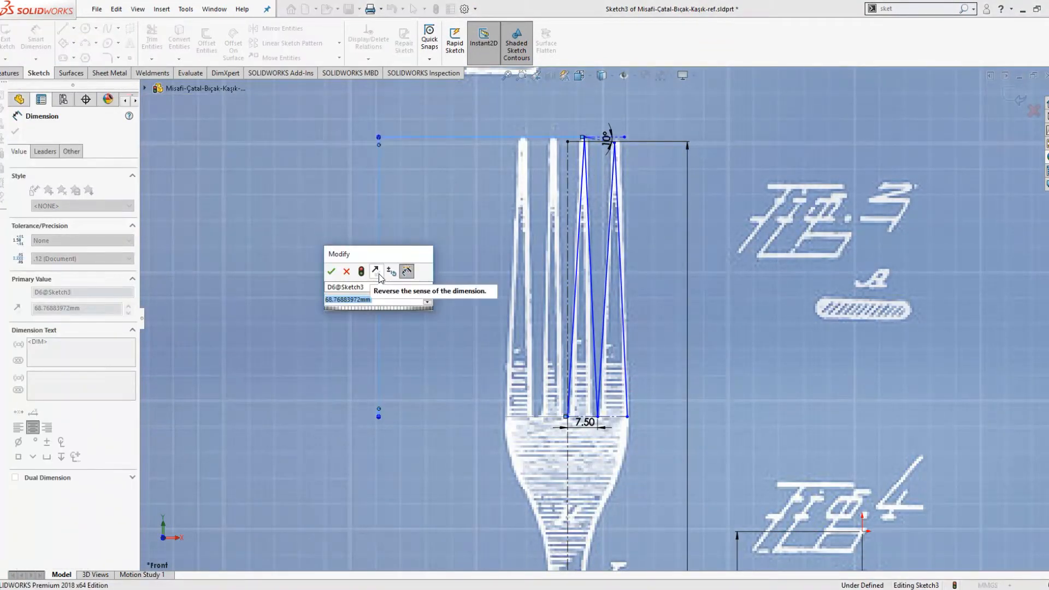
pyautogui.write('70')
pyautogui.press('Return')
pyautogui.click(418, 232)
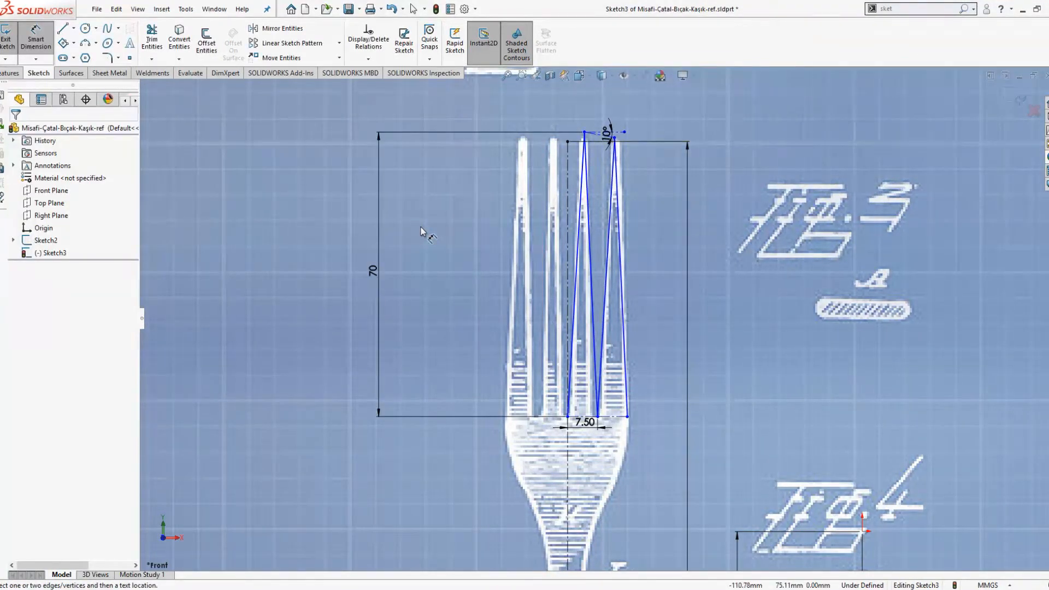
# Set the angle between the tine tips to 5° and lower the inner tine's tip to the blueprint tine's end.
pyautogui.scroll(2, 630, 305)
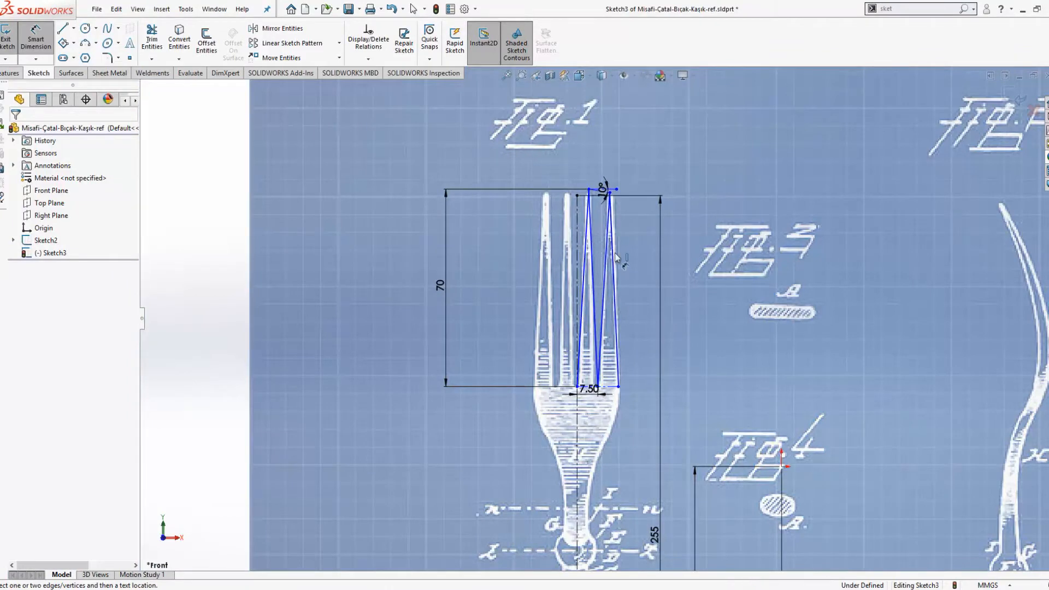
pyautogui.scroll(-2, 616, 256)
pyautogui.scroll(-3, 623, 155)
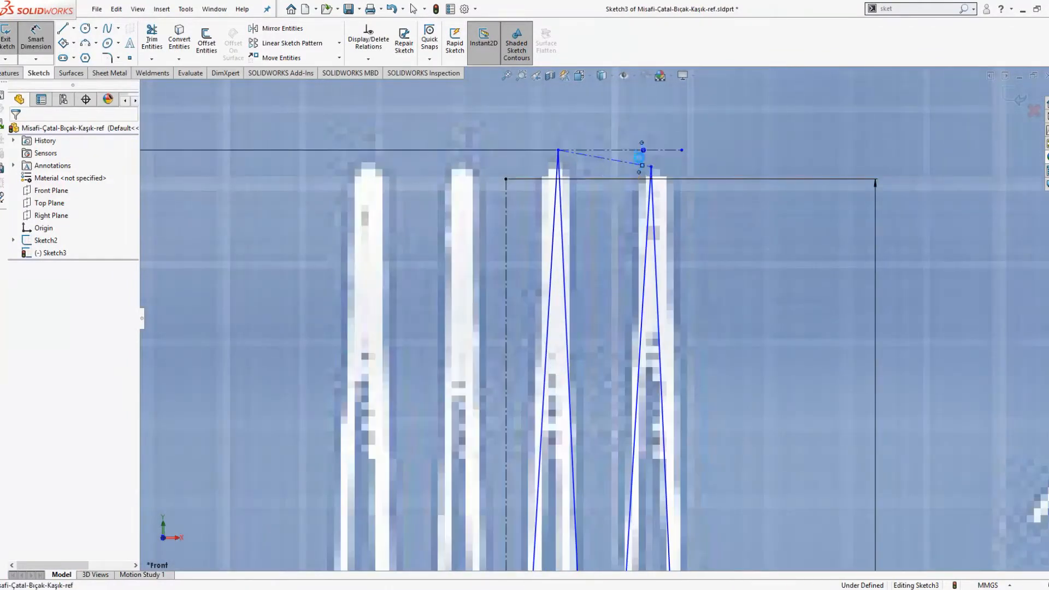
pyautogui.click(638, 157)
pyautogui.write('5')
pyautogui.press('Return')
pyautogui.press('Escape')
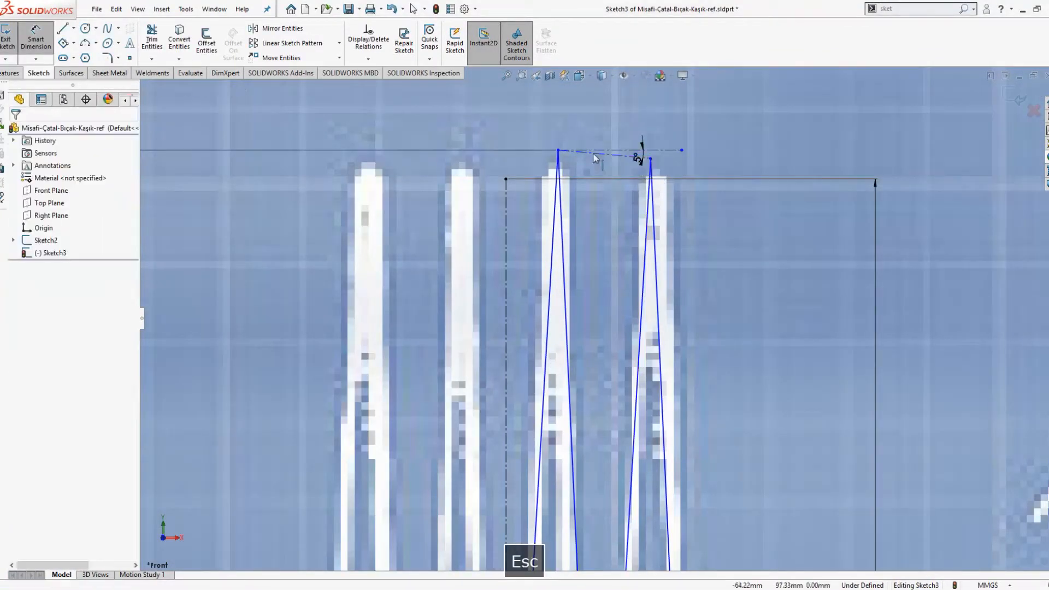
pyautogui.moveTo(558, 150); pyautogui.dragTo(558, 167)
pyautogui.press('Escape')
# Draw a three-point arc of about 43 mm radius from the outer tine's root along the fork's shoulder.
pyautogui.scroll(3, 697, 276)
pyautogui.scroll(-4, 638, 383)
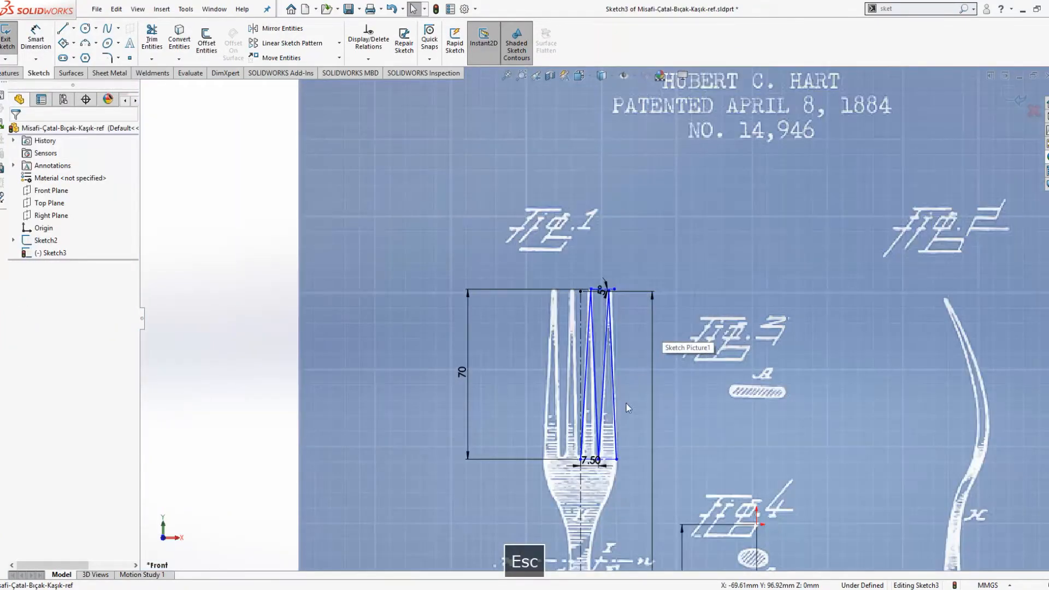
pyautogui.scroll(3, 573, 451)
pyautogui.scroll(-4, 575, 426)
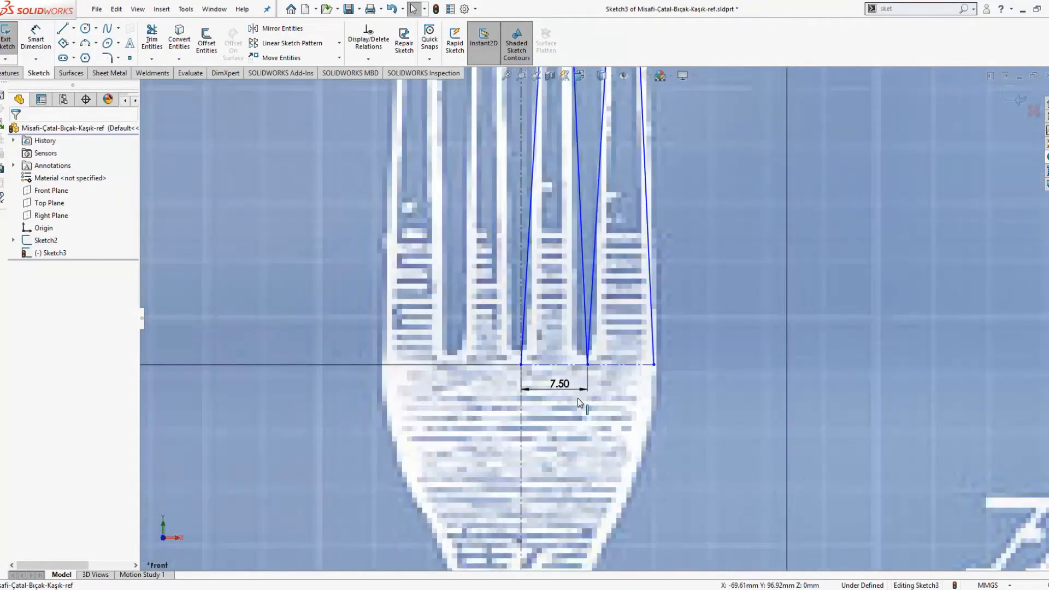
pyautogui.scroll(1, 631, 334)
pyautogui.scroll(2, 637, 331)
pyautogui.scroll(-4, 637, 332)
pyautogui.press('s')
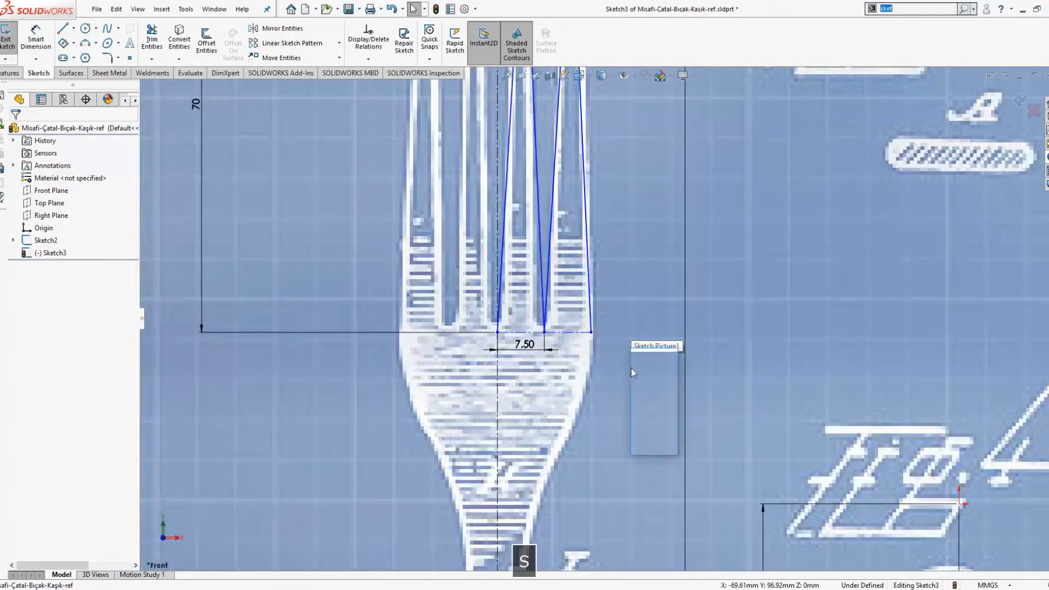
pyautogui.click(662, 401)
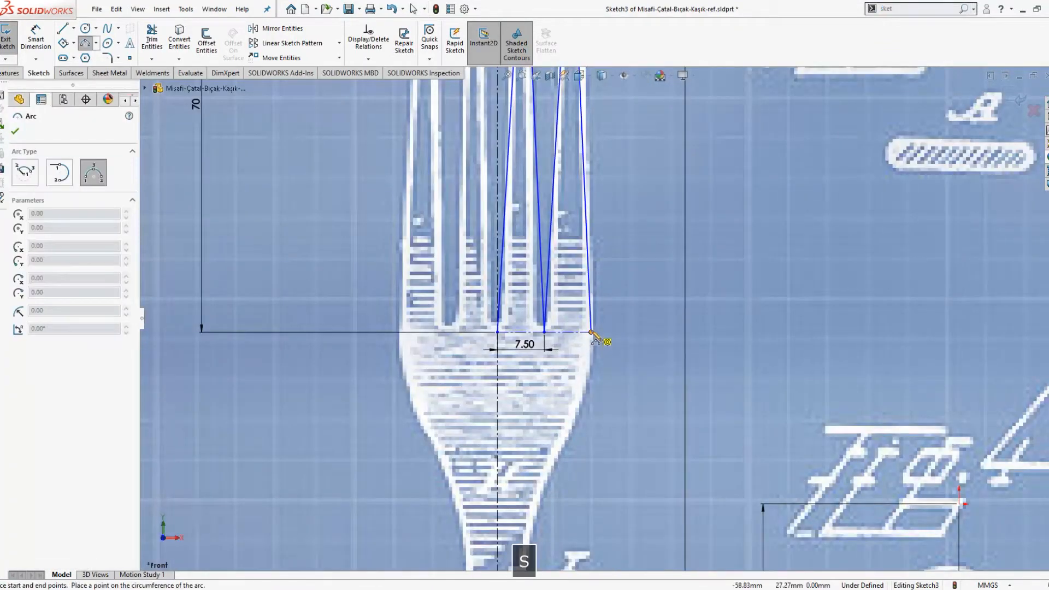
pyautogui.click(545, 479)
pyautogui.click(582, 408)
pyautogui.scroll(3, 584, 410)
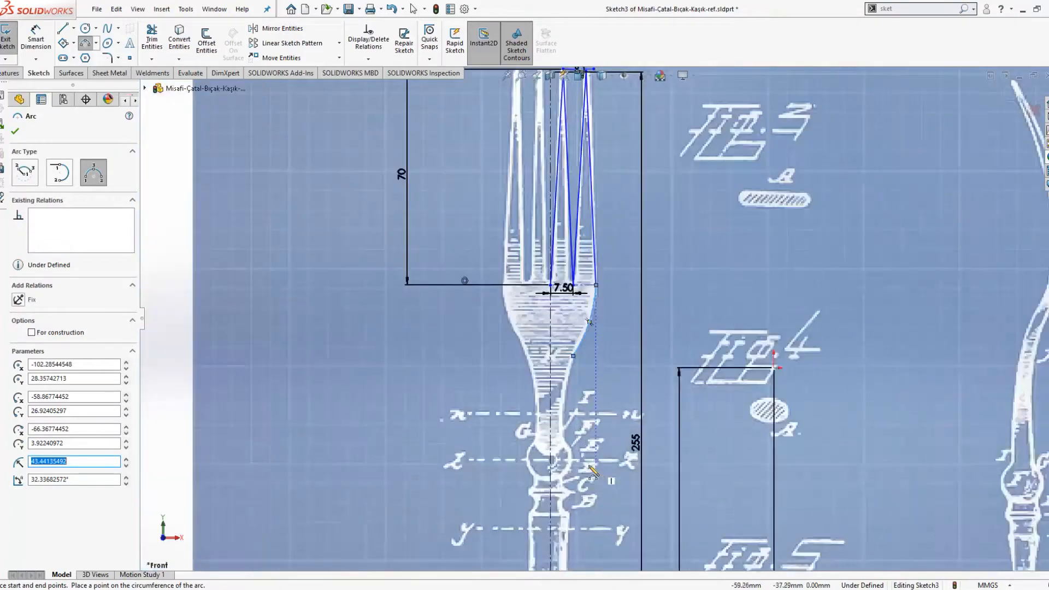
# Draw a second three-point arc from the shoulder arc's lower end down the fork's neck to the round collar.
pyautogui.scroll(-3, 552, 288)
pyautogui.click(558, 238)
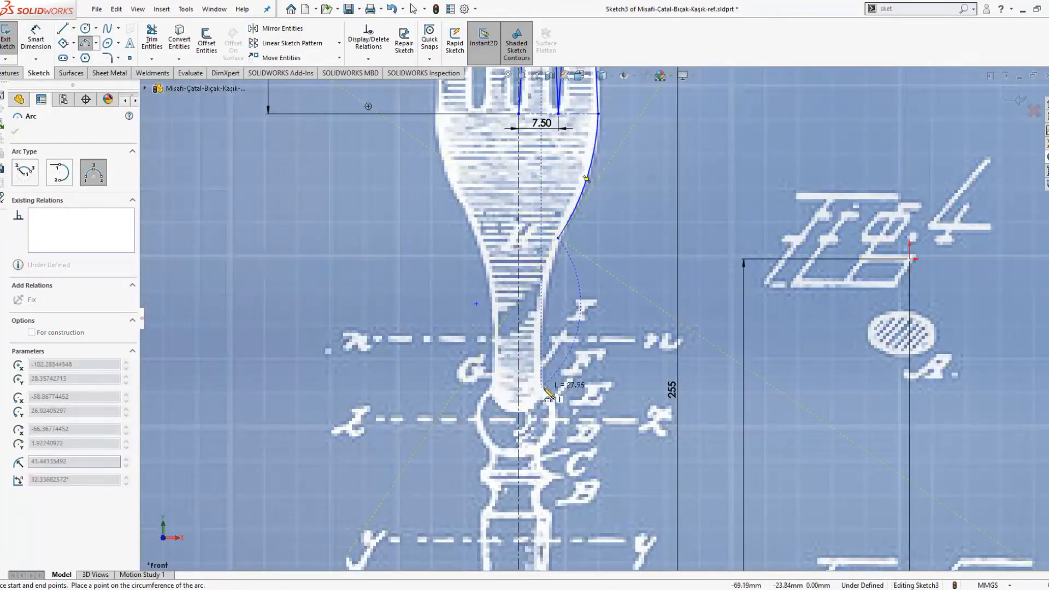
pyautogui.click(542, 309)
pyautogui.press('Escape')
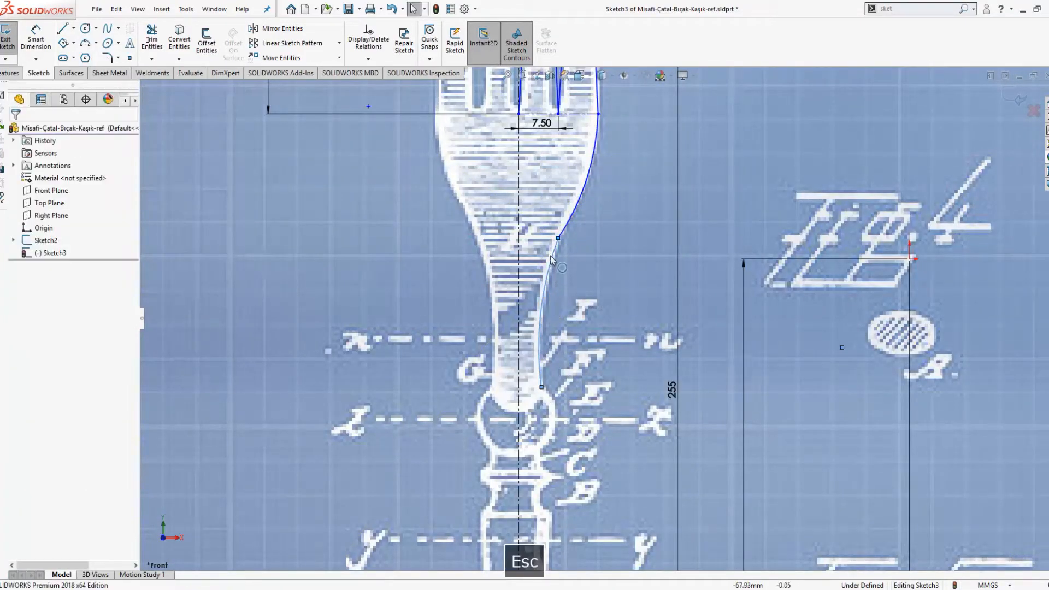
# Try an equal-radius relation between the shoulder arc and the neck arc, and undo it.
pyautogui.click(571, 214)
pyautogui.keyDown('ctrl'); pyautogui.click(548, 272); pyautogui.keyUp('ctrl')
pyautogui.click(19, 356)
pyautogui.press('Escape')
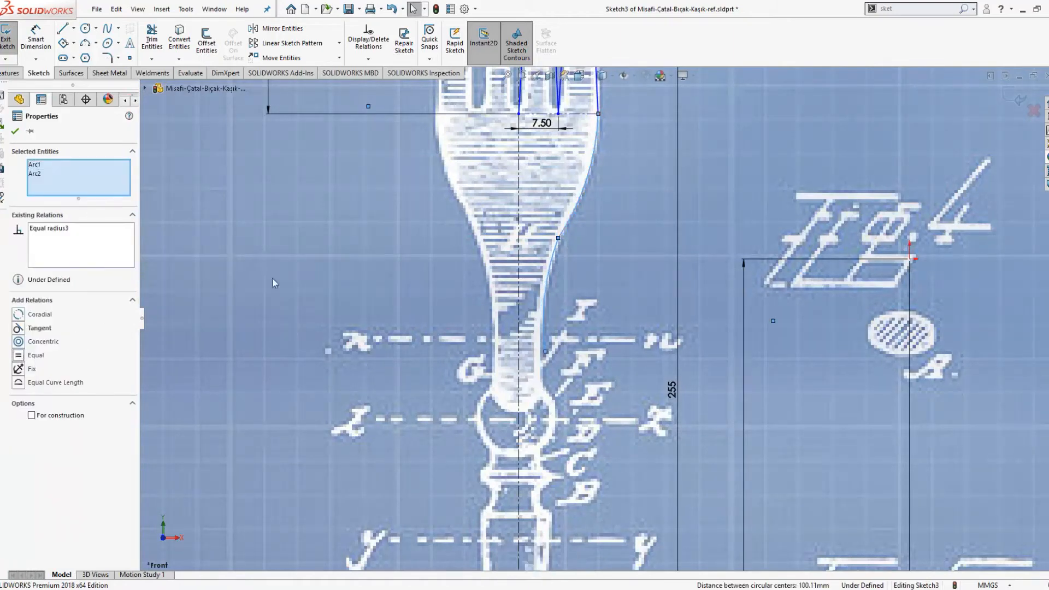
pyautogui.hotkey('ctrl', 'z')
# Make the neck arc tangent to the shoulder arc.
pyautogui.click(551, 254)
pyautogui.keyDown('ctrl'); pyautogui.click(564, 229); pyautogui.keyUp('ctrl')
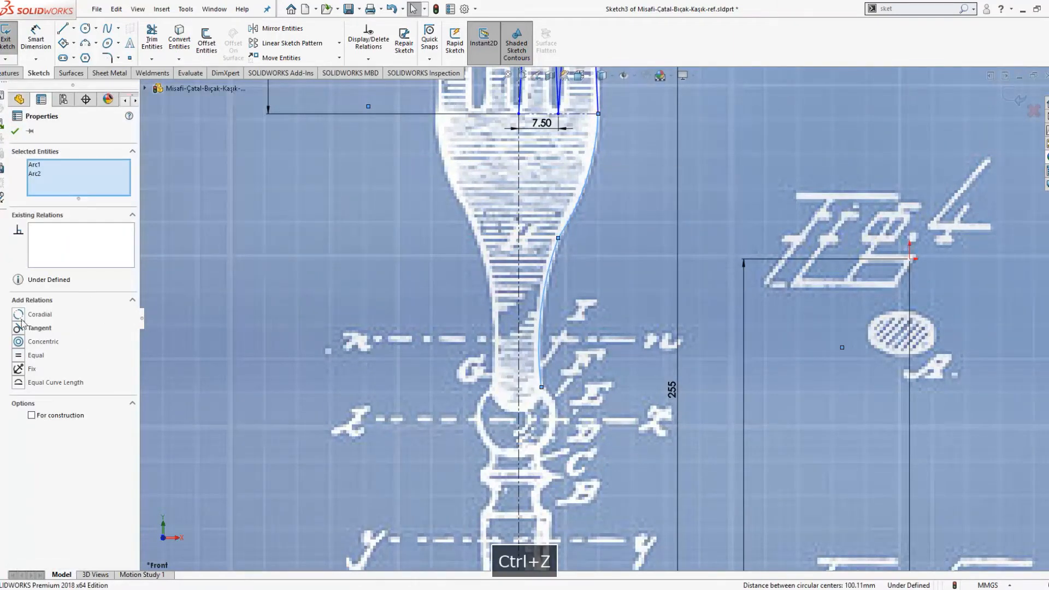
pyautogui.click(21, 326)
pyautogui.press('Escape')
pyautogui.scroll(1, 629, 194)
pyautogui.scroll(-2, 629, 198)
# Make the shoulder arc tangent to the outer tine's outer line.
pyautogui.click(594, 211)
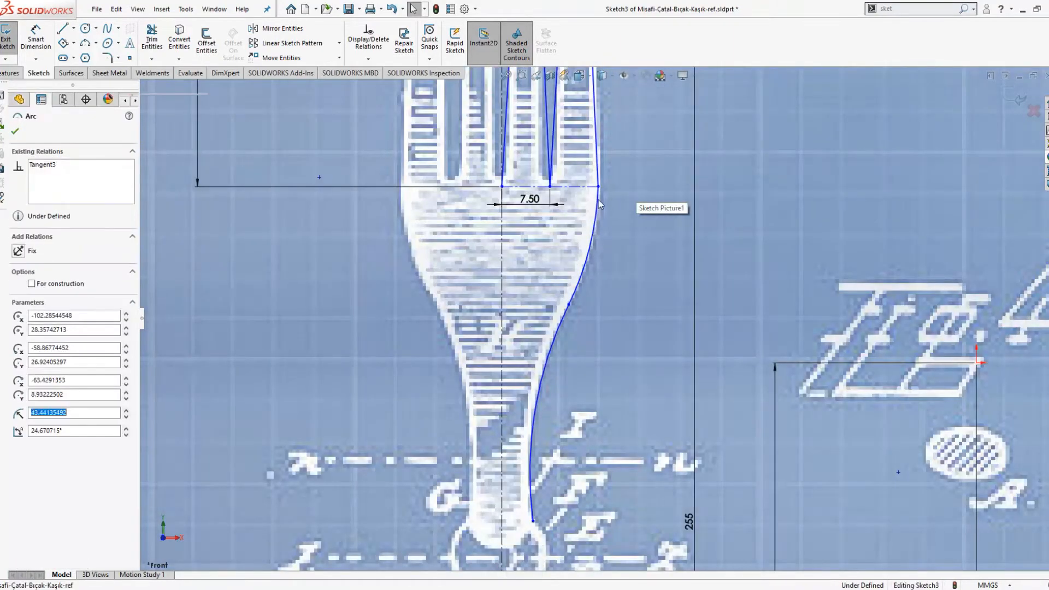
pyautogui.keyDown('ctrl'); pyautogui.click(598, 142); pyautogui.keyUp('ctrl')
pyautogui.click(17, 315)
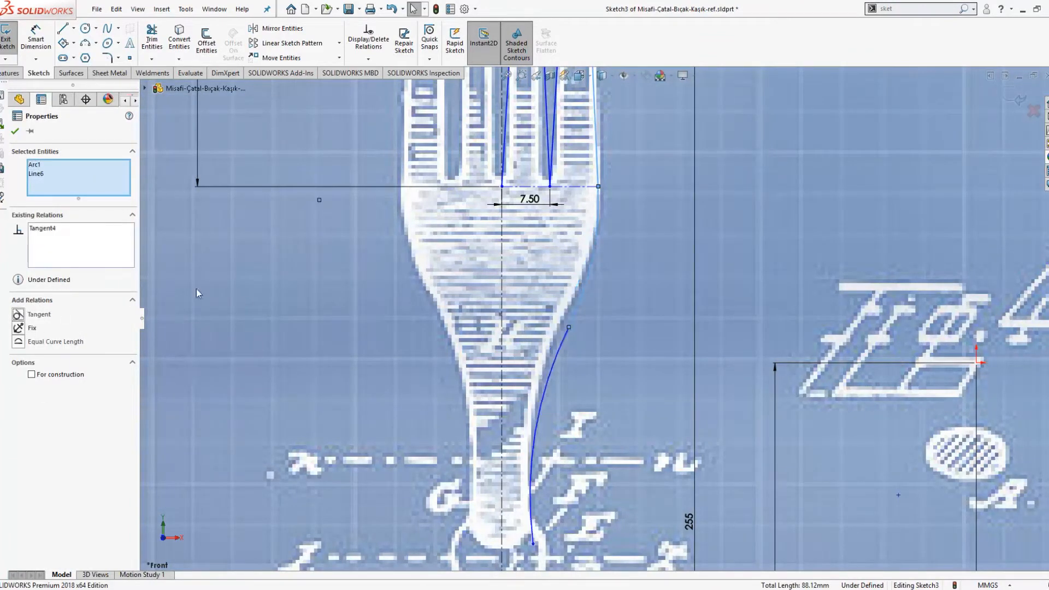
pyautogui.press('Escape')
# Move the junction of the two arcs and the neck arc's lower end onto the blueprint outline.
pyautogui.moveTo(568, 328); pyautogui.dragTo(559, 324)
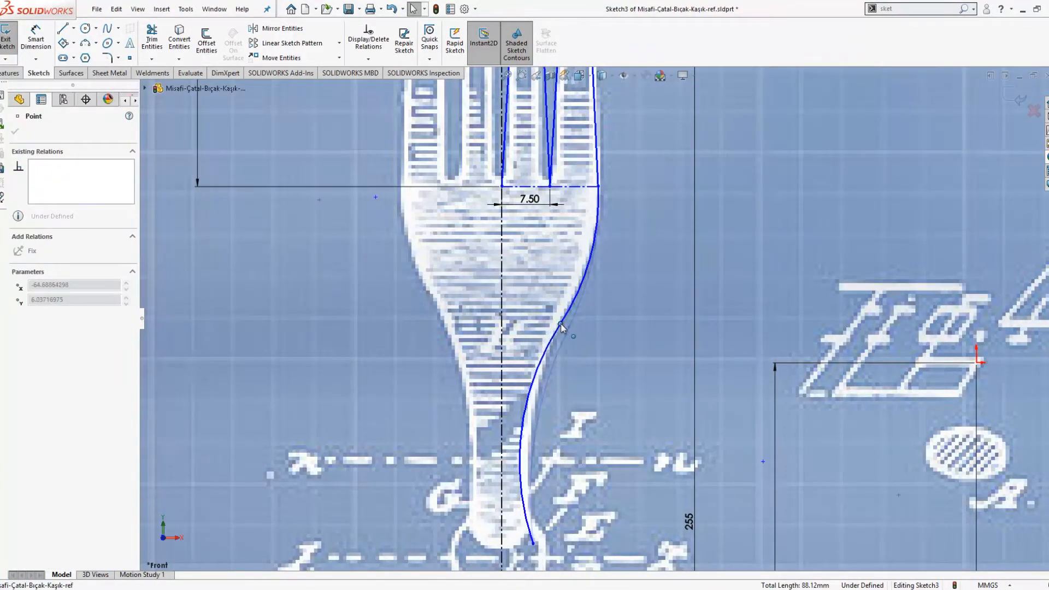
pyautogui.press('Escape')
pyautogui.moveTo(532, 543); pyautogui.dragTo(528, 516)
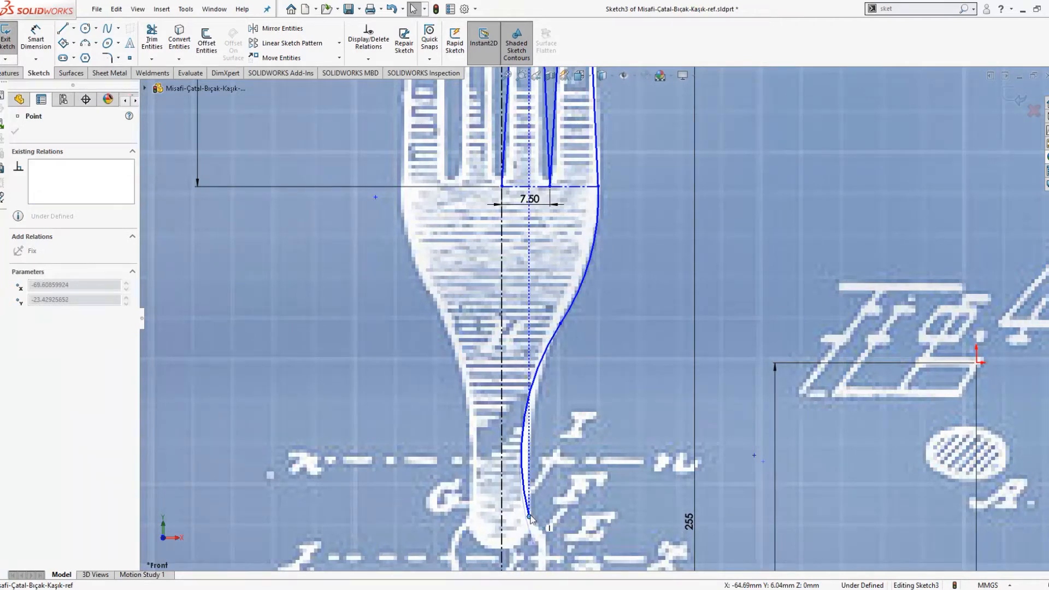
pyautogui.press('Escape')
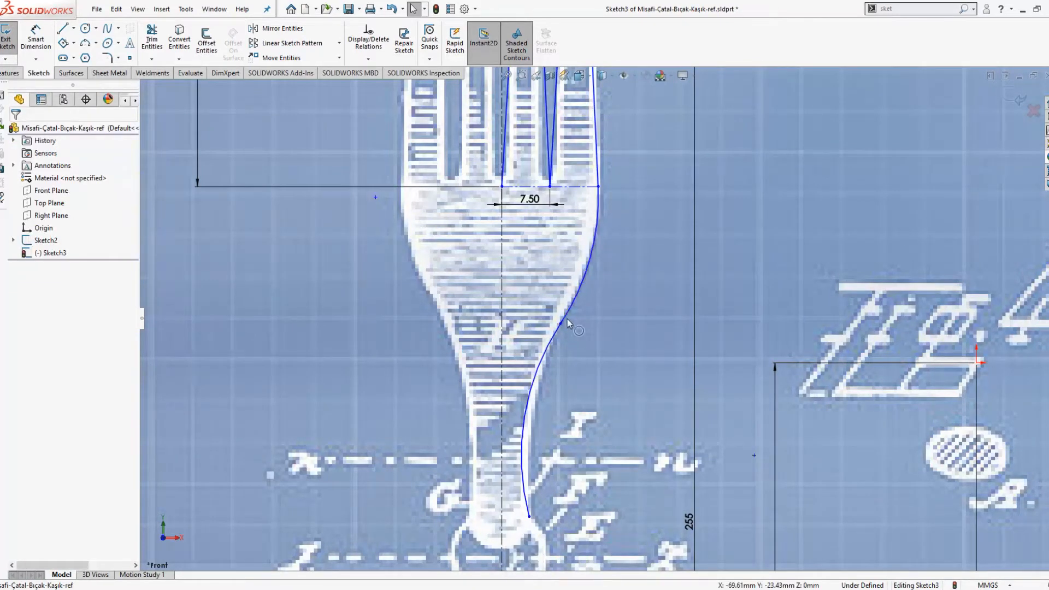
# Dimension the vertical distance from the outer tine's root to the handle's bottom end and set it to 186 mm.
pyautogui.press('s')
pyautogui.click(608, 316)
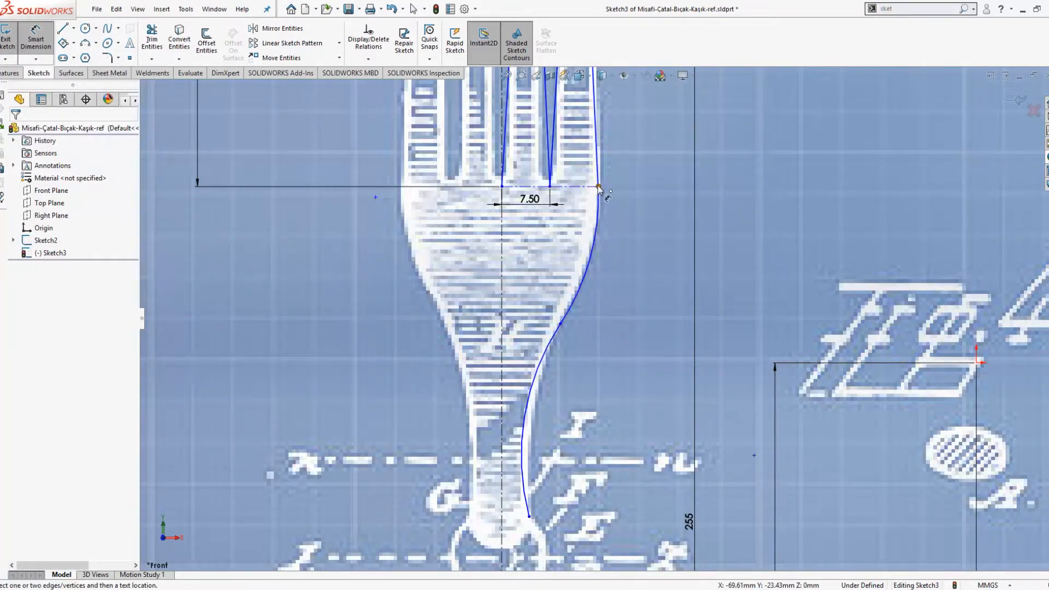
pyautogui.click(598, 188)
pyautogui.press('f')
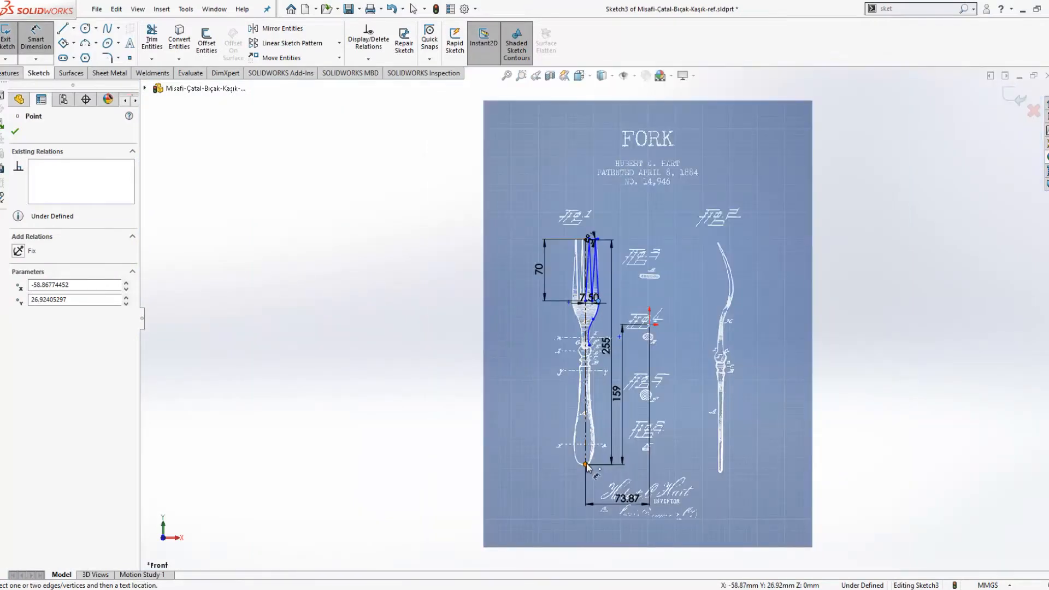
pyautogui.click(586, 465)
pyautogui.click(409, 418)
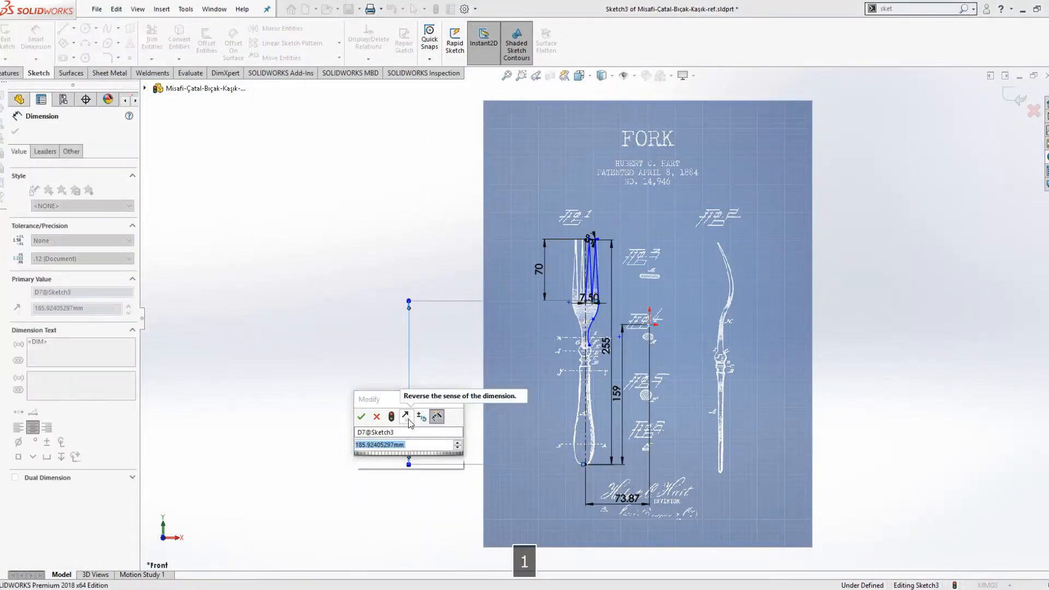
pyautogui.write('186')
pyautogui.press('Return')
pyautogui.scroll(-4, 600, 289)
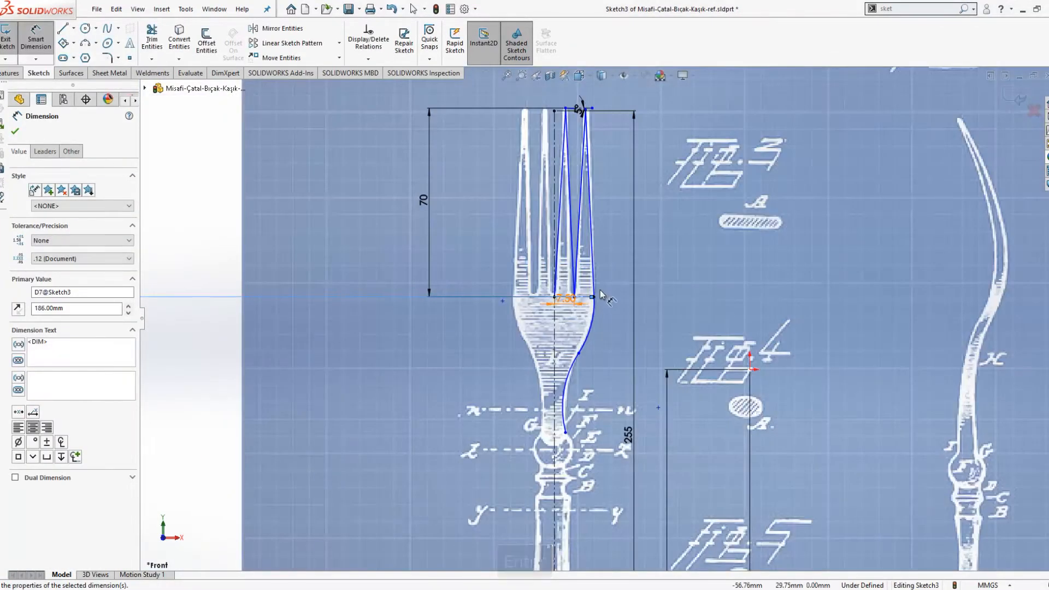
pyautogui.scroll(-3, 600, 294)
pyautogui.press('Escape')
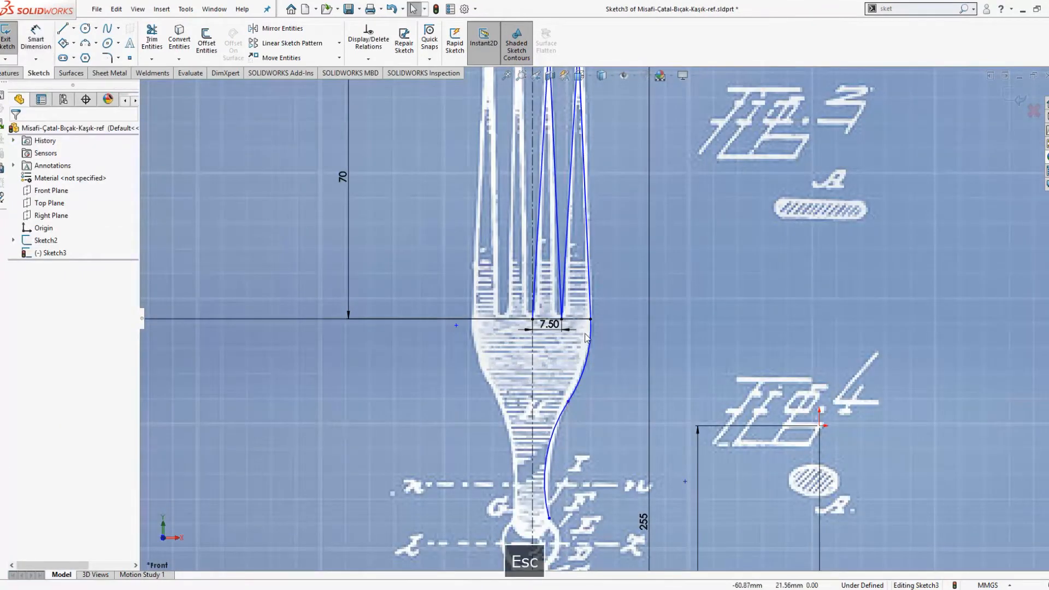
pyautogui.scroll(-5, 592, 321)
pyautogui.press('s')
pyautogui.click(632, 337)
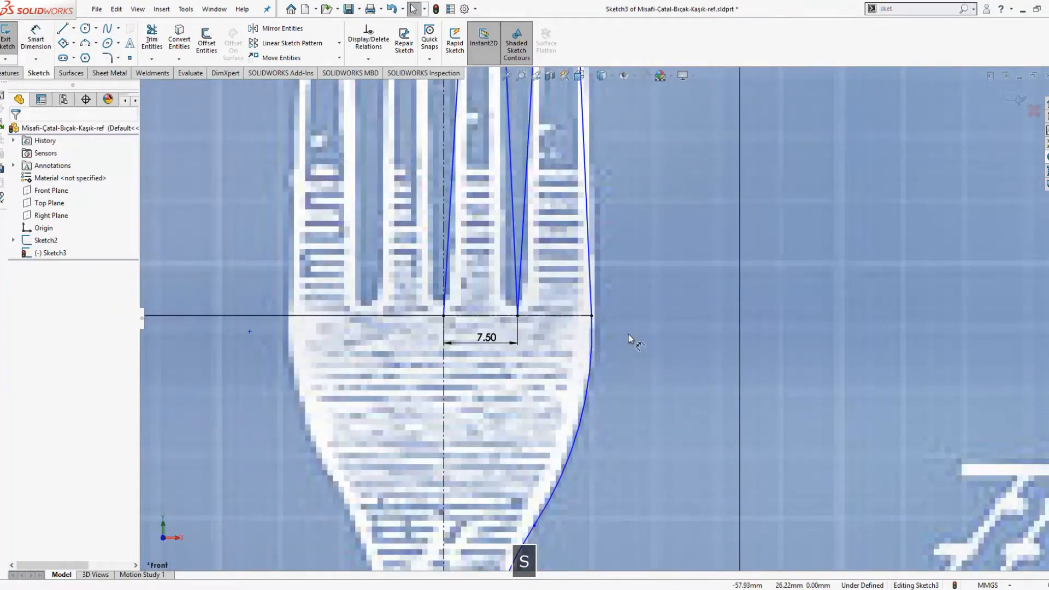
pyautogui.click(591, 316)
pyautogui.press('Escape')
pyautogui.scroll(3, 602, 323)
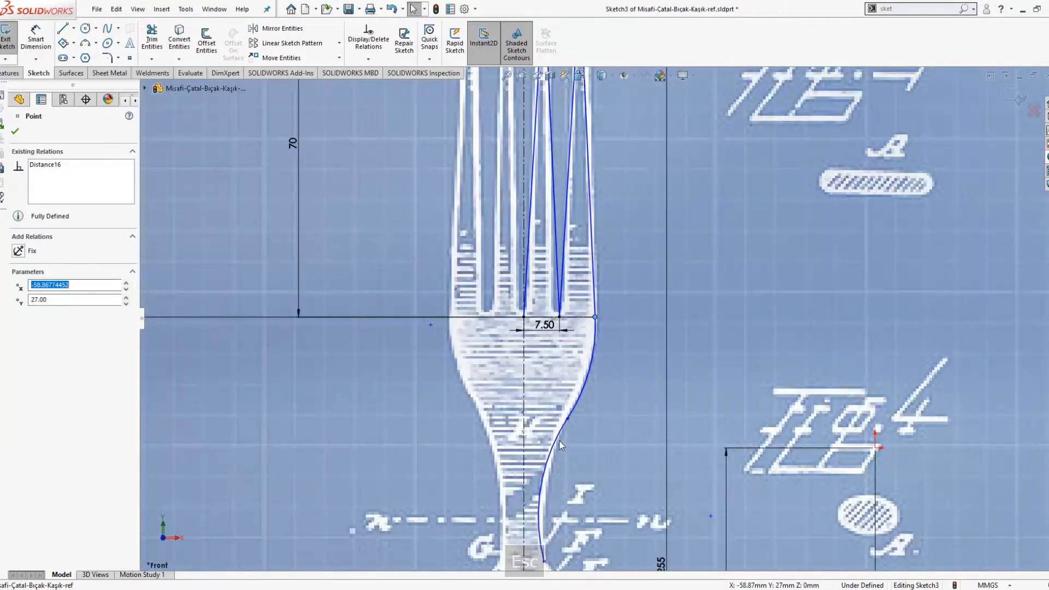
pyautogui.press('Escape')
# Refit the arcs' junction, the neck arc's lower end and its curvature to the blueprint outline.
pyautogui.click(570, 414)
pyautogui.press('Escape')
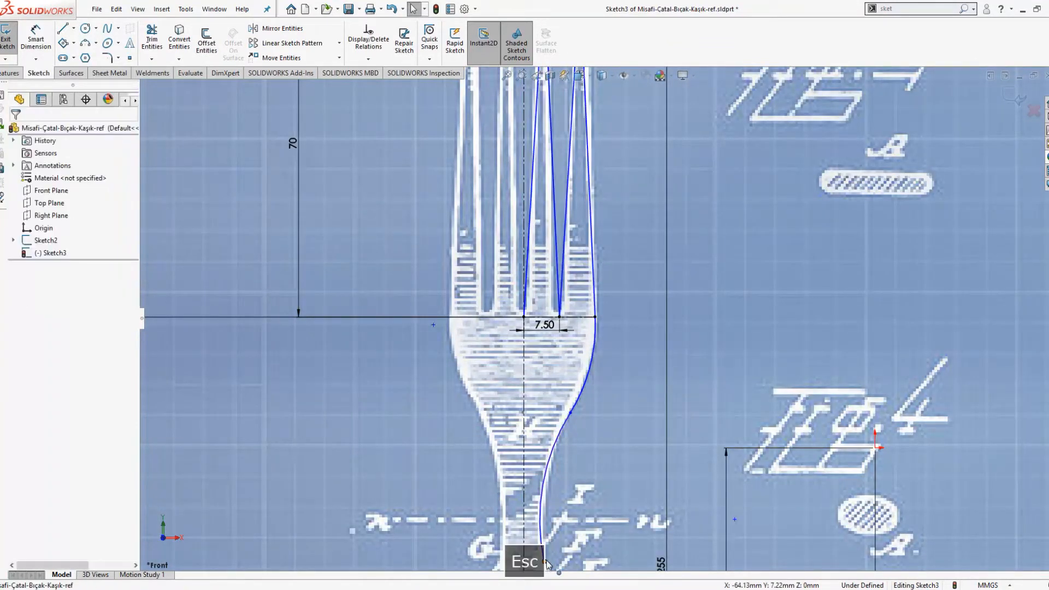
pyautogui.moveTo(545, 561); pyautogui.dragTo(543, 532)
pyautogui.press('Escape')
pyautogui.moveTo(548, 471)
pyautogui.mouseDown()
pyautogui.moveTo(579, 470)
pyautogui.moveTo(553, 457)
pyautogui.mouseUp()
pyautogui.press('Escape')
# Dimension the vertical distance from the outer tine's root to the arcs' junction and set it to 19 mm.
pyautogui.press('s')
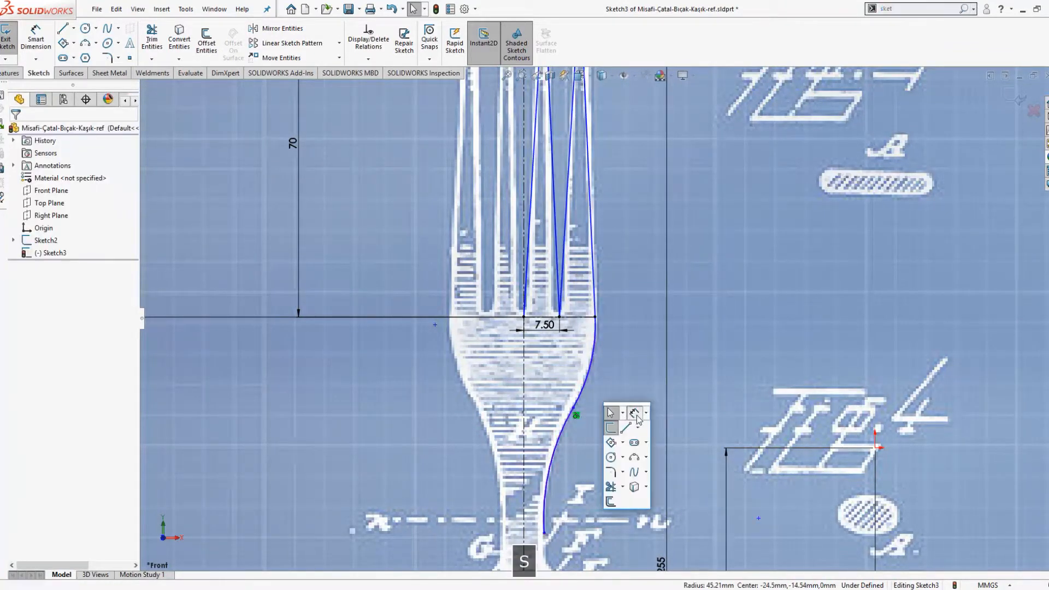
pyautogui.click(634, 414)
pyautogui.click(573, 407)
pyautogui.click(596, 316)
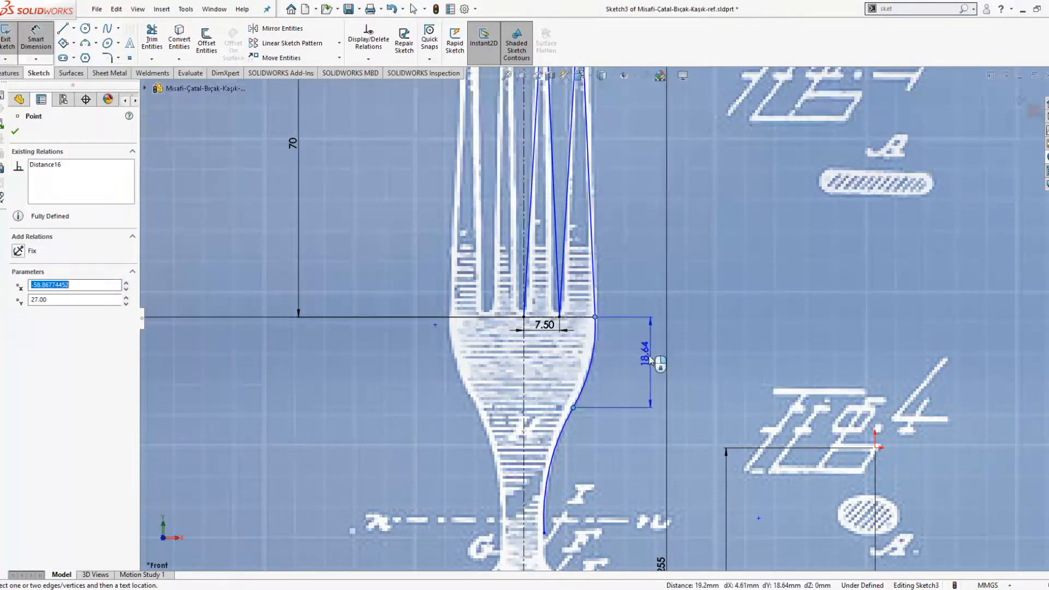
pyautogui.click(647, 360)
pyautogui.write('19')
pyautogui.press('Return')
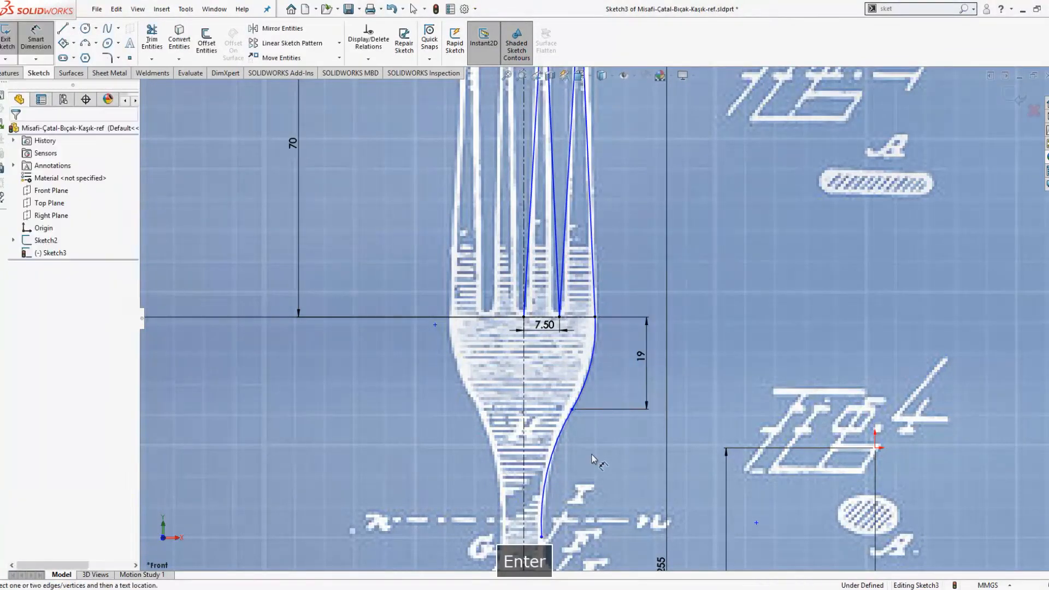
# Dimension the horizontal distance from the fork's axis to the arcs' junction and set it to 10 mm.
pyautogui.click(580, 378)
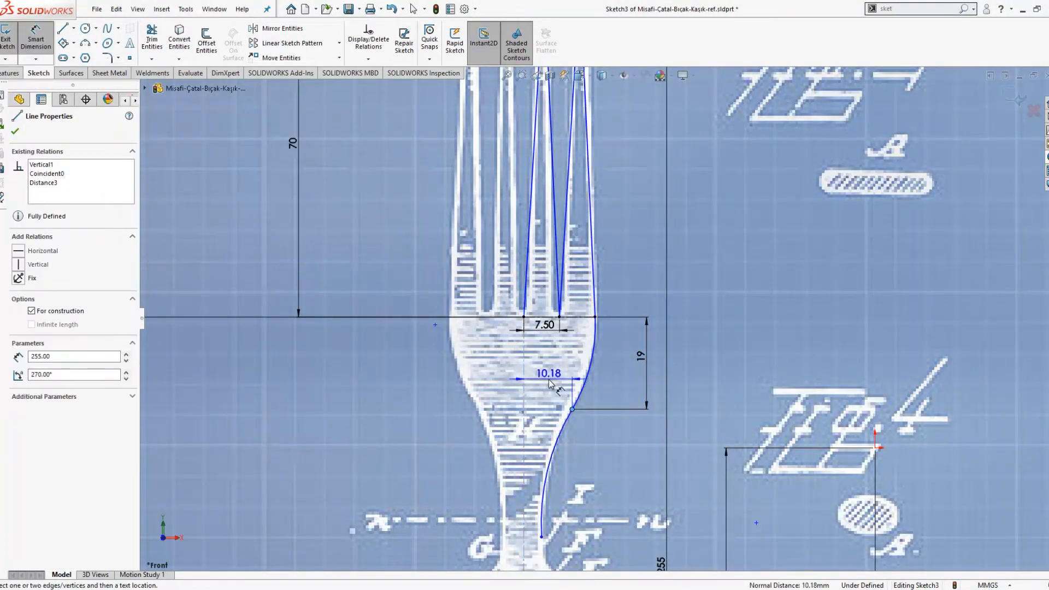
pyautogui.click(553, 386)
pyautogui.write('10')
pyautogui.press('Return')
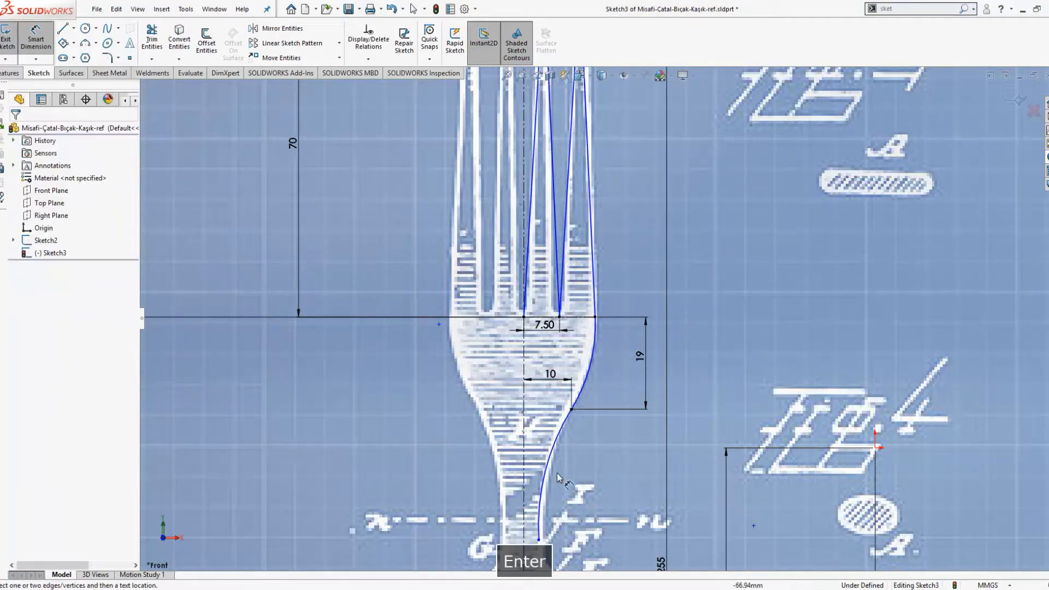
pyautogui.press('Escape')
# Adjust the neck arc's curvature to follow the blueprint's neck outline.
pyautogui.scroll(-2, 560, 475)
pyautogui.click(560, 462)
pyautogui.press('Escape')
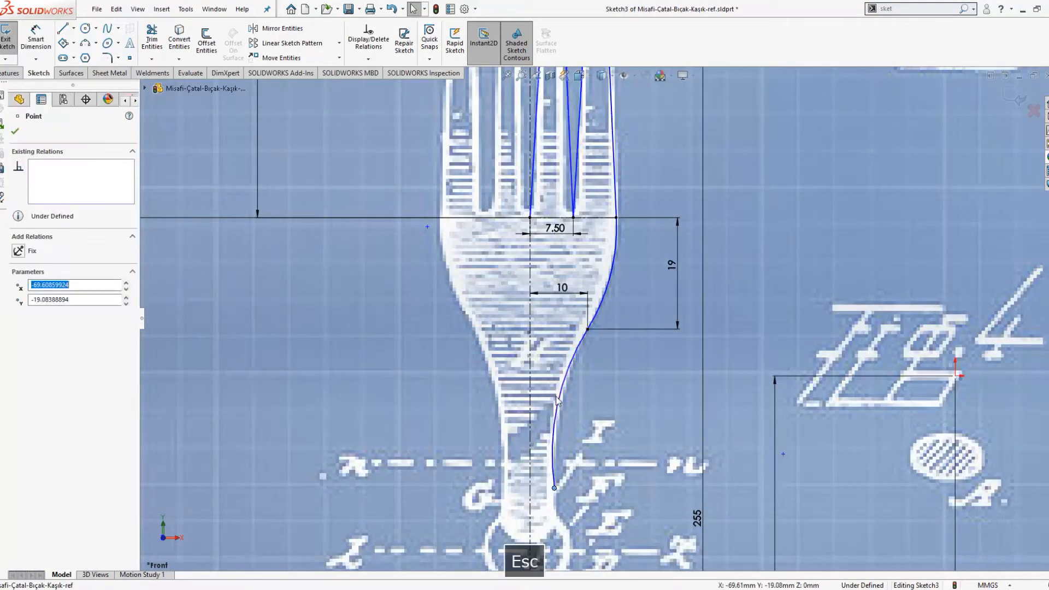
pyautogui.click(564, 395)
pyautogui.moveTo(564, 395); pyautogui.dragTo(564, 396)
# Try shifting the tine outlines sideways, and undo the move.
pyautogui.scroll(3, 667, 240)
pyautogui.click(659, 214)
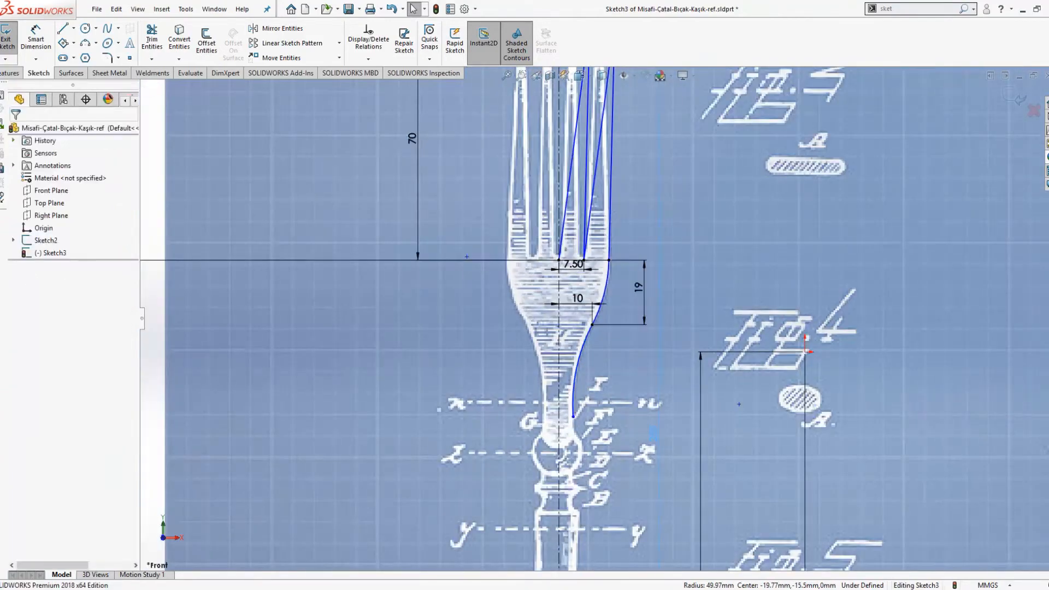
pyautogui.scroll(2, 658, 213)
pyautogui.hotkey('ctrl', 'z')
pyautogui.press('Escape')
# Draw a vertical centreline upward from the outer tine's root.
pyautogui.scroll(-5, 617, 248)
pyautogui.press('s')
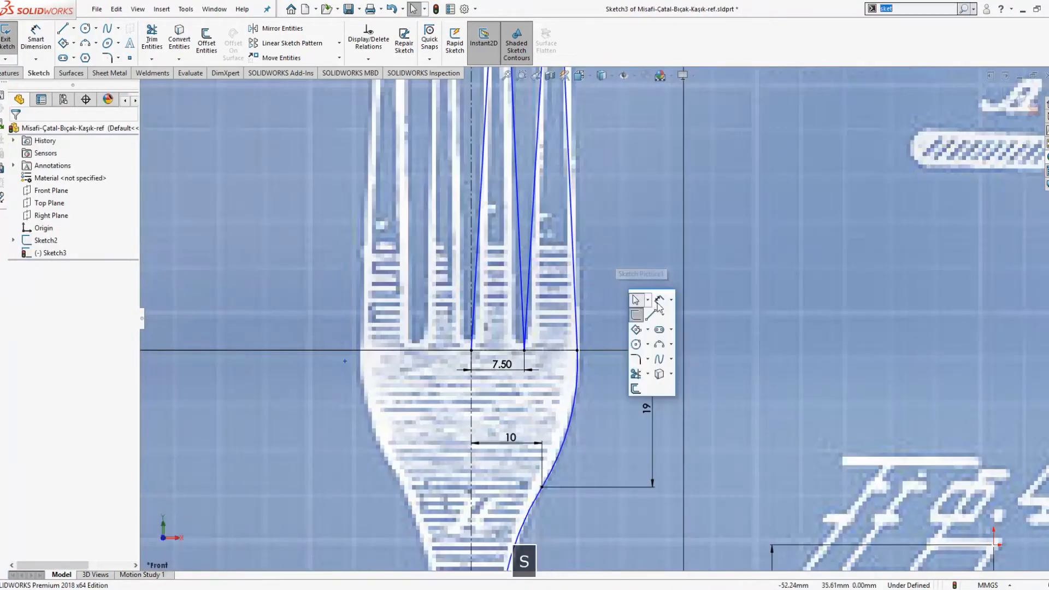
pyautogui.click(664, 318)
pyautogui.click(667, 344)
pyautogui.click(577, 350)
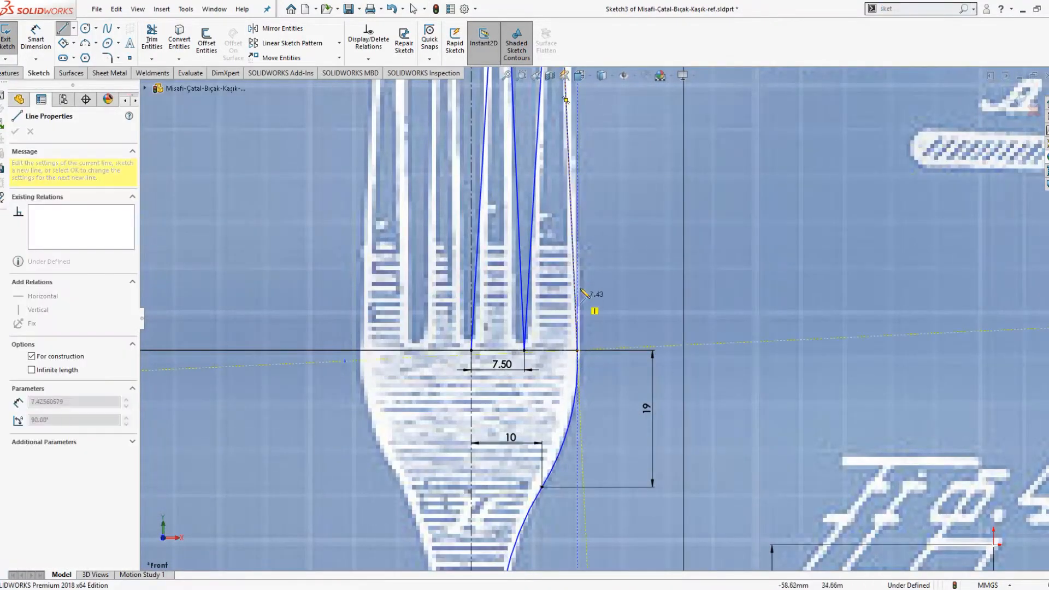
pyautogui.click(580, 168)
pyautogui.press('Escape')
# Dimension the angle between the outer tine's outer line and the vertical centreline at its root and set it to 2.7°.
pyautogui.press('s')
pyautogui.click(603, 197)
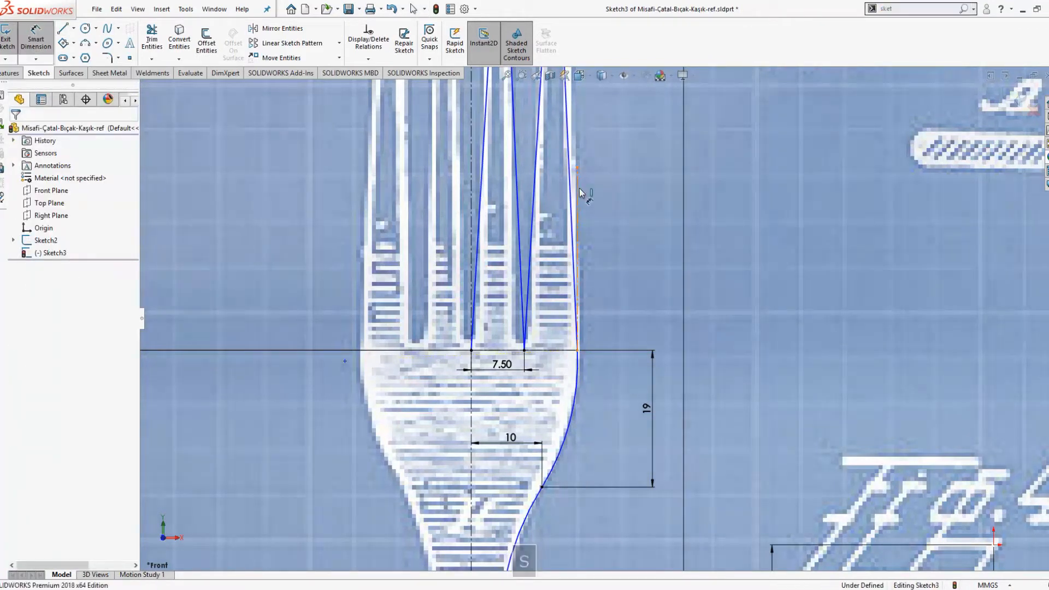
pyautogui.click(574, 191)
pyautogui.scroll(-5, 577, 162)
pyautogui.click(582, 185)
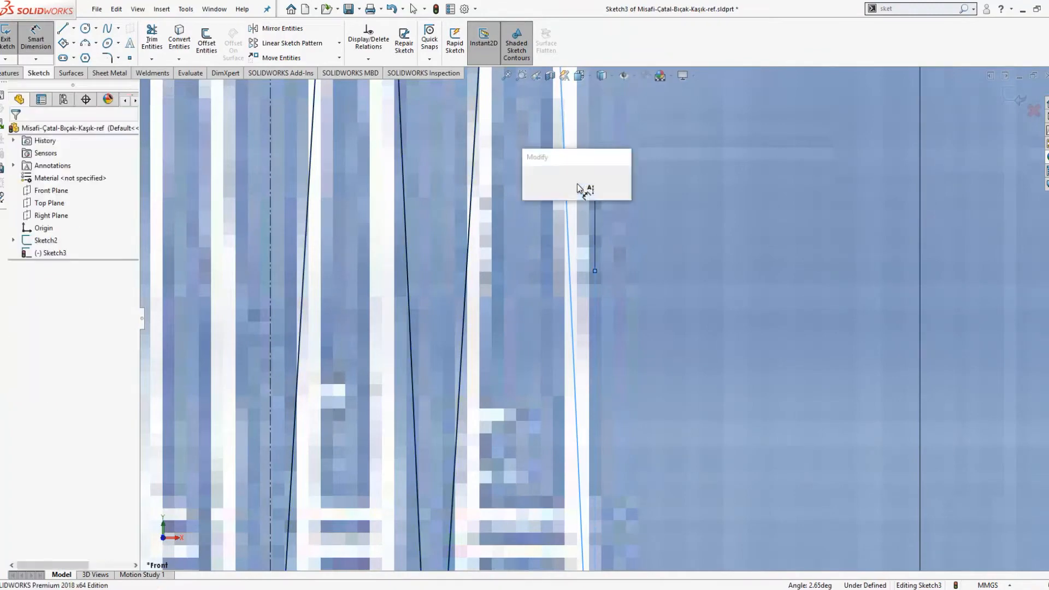
pyautogui.write('2,7')
pyautogui.press('Return')
pyautogui.scroll(6, 641, 243)
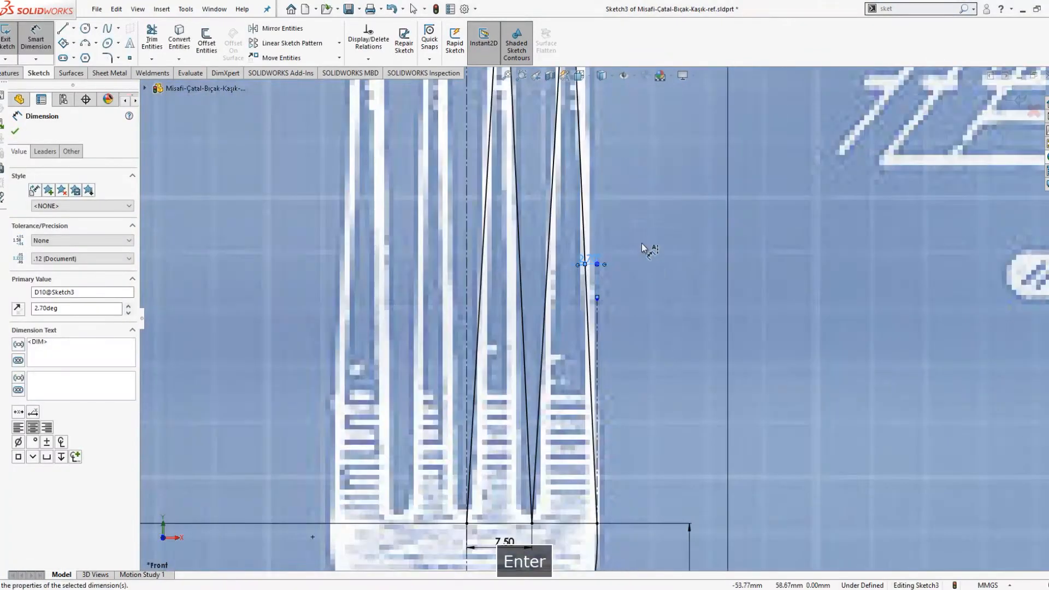
pyautogui.scroll(4, 632, 282)
pyautogui.press('Escape')
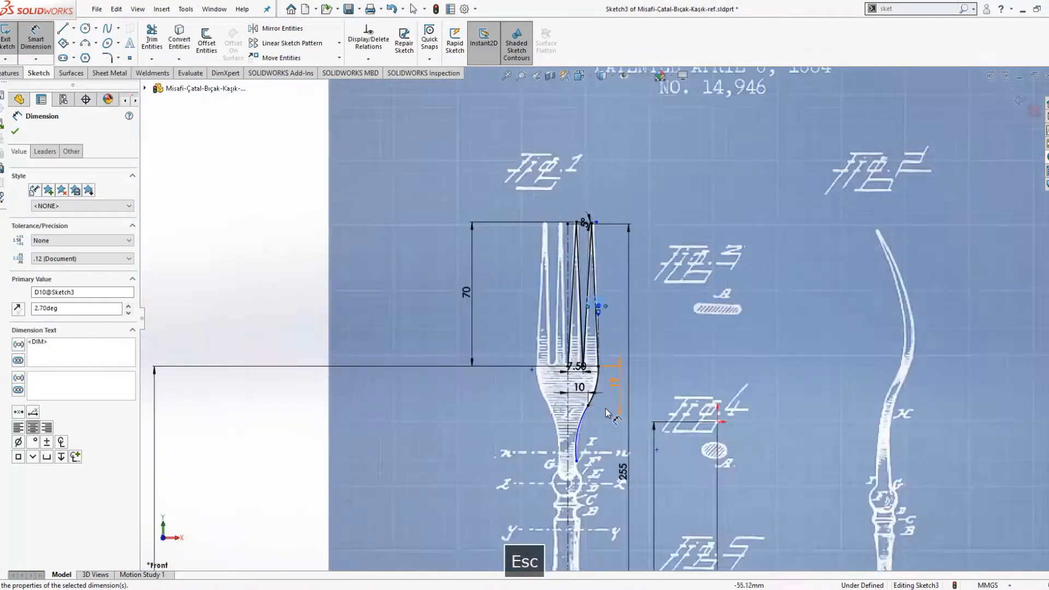
# Dimension the radius of the neck arc and set it to 50 mm.
pyautogui.scroll(-6, 595, 366)
pyautogui.press('Escape')
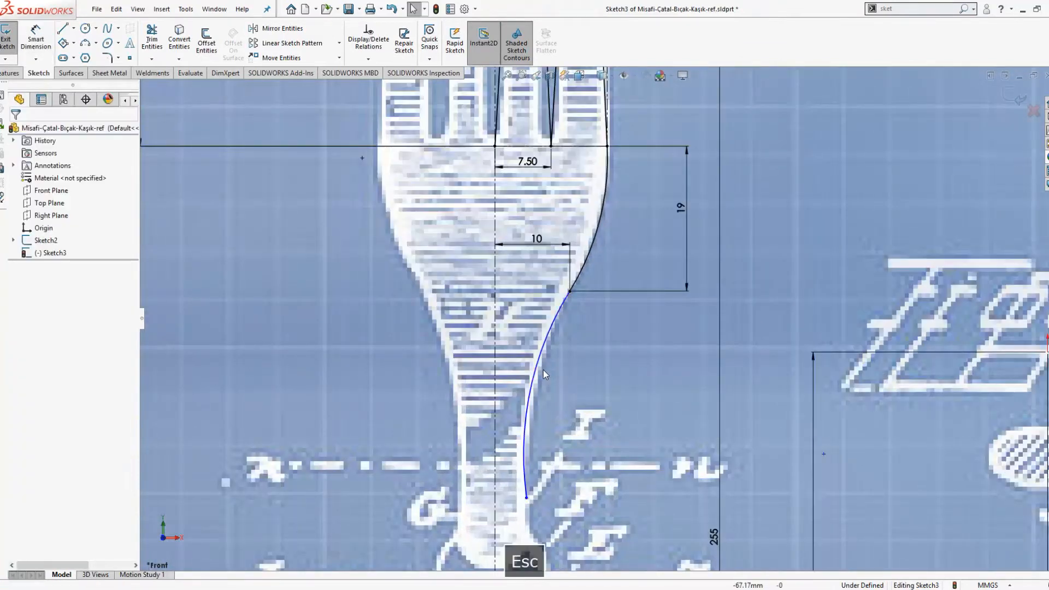
pyautogui.press('d')
pyautogui.click(823, 454)
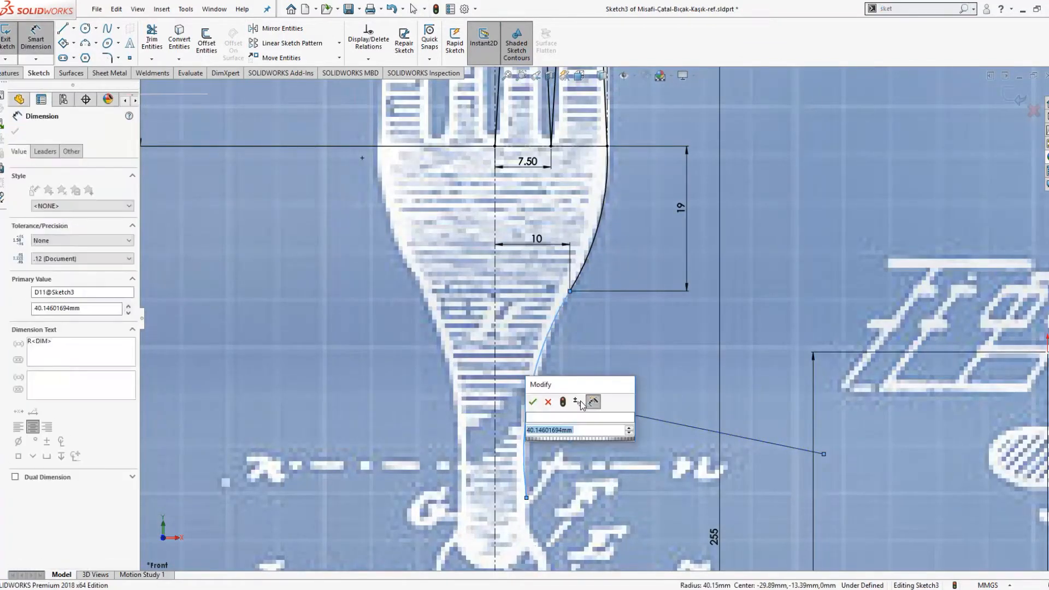
pyautogui.write('50')
pyautogui.press('Return')
pyautogui.press('Escape')
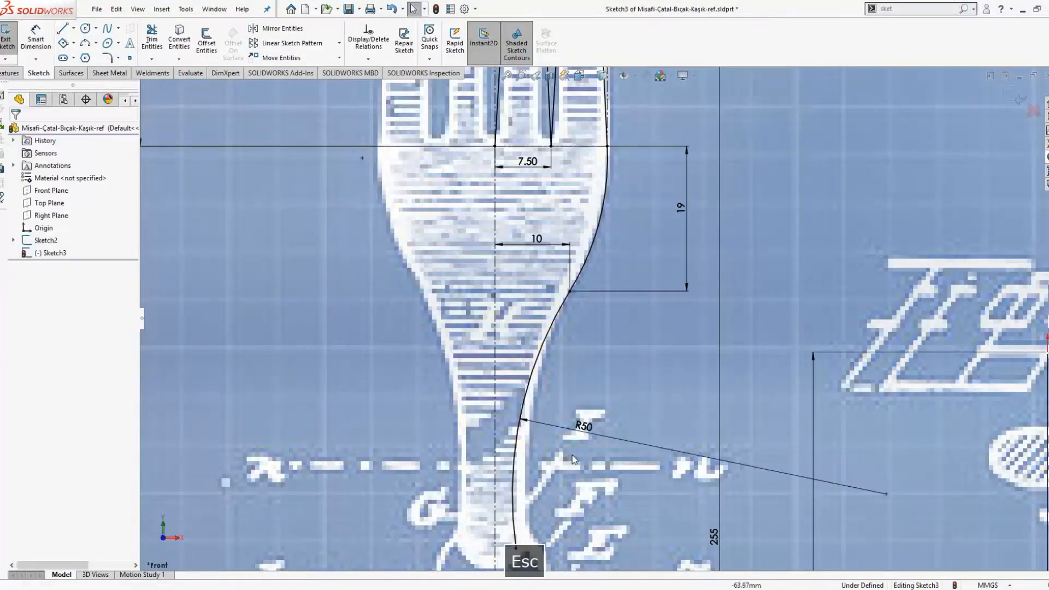
# Try radii of 40 mm and 35 mm for the neck arc.
pyautogui.click(580, 431)
pyautogui.write('40')
pyautogui.press('Return')
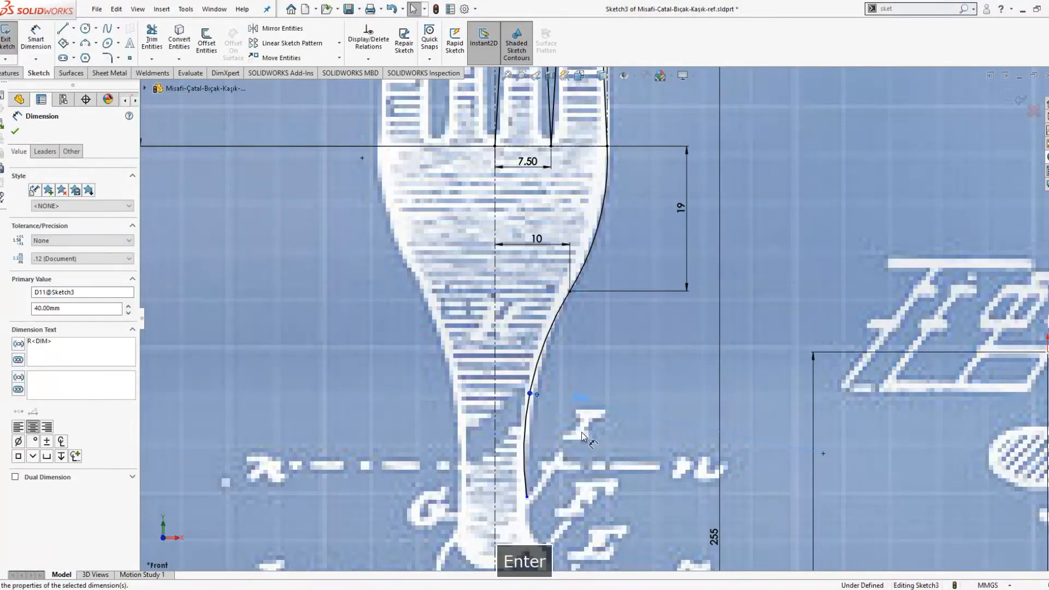
pyautogui.press('Escape')
pyautogui.doubleClick(579, 398)
pyautogui.write('35')
pyautogui.press('Return')
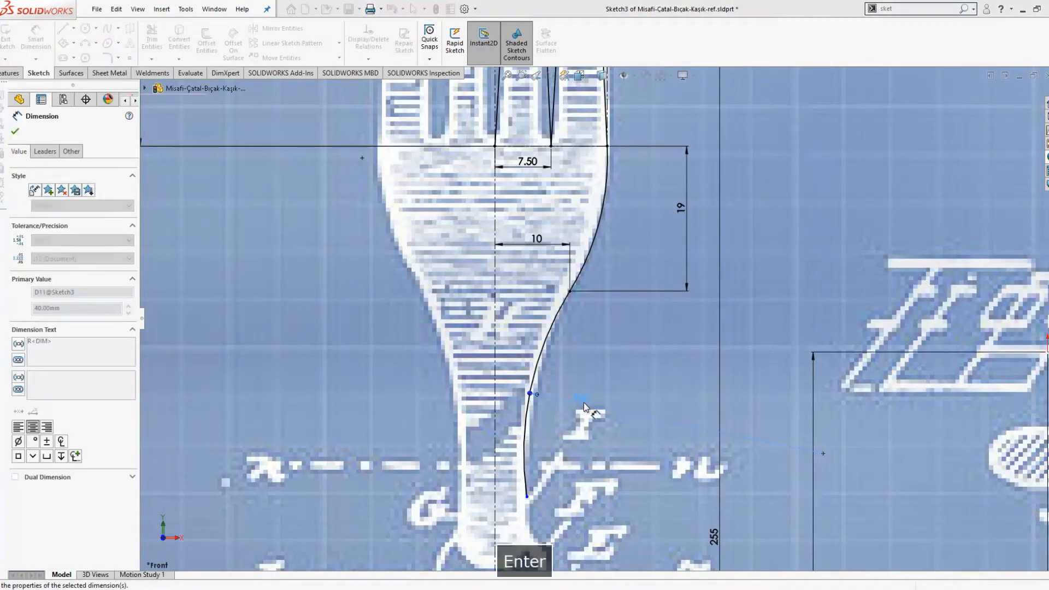
pyautogui.press('Escape')
# Shorten the neck arc by moving its lower endpoint up along the blueprint's neck, and set its radius to 37.5 mm.
pyautogui.moveTo(531, 471); pyautogui.dragTo(528, 416)
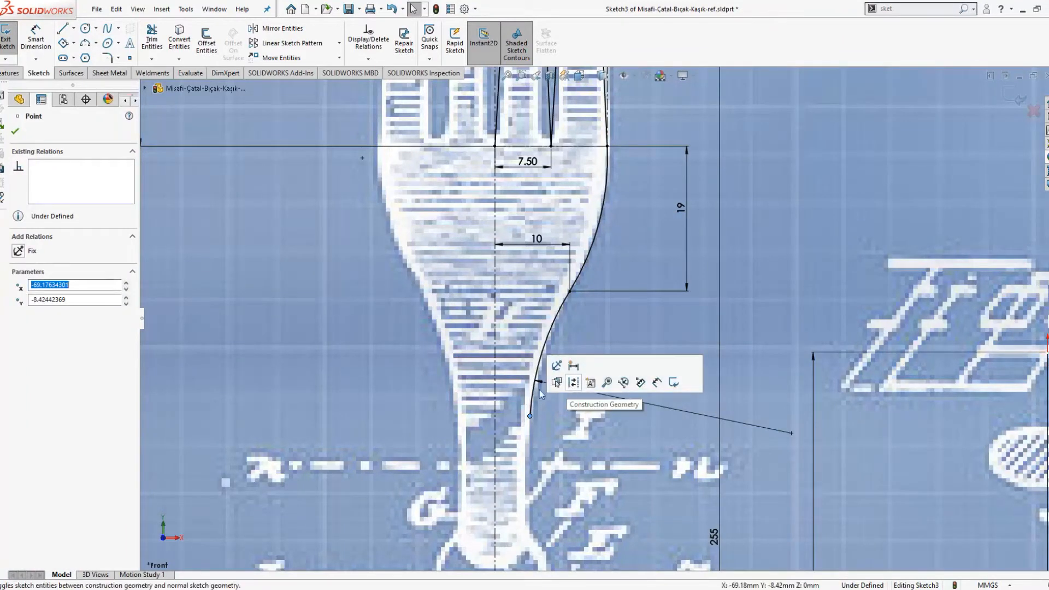
pyautogui.press('Escape')
pyautogui.press('Escape')
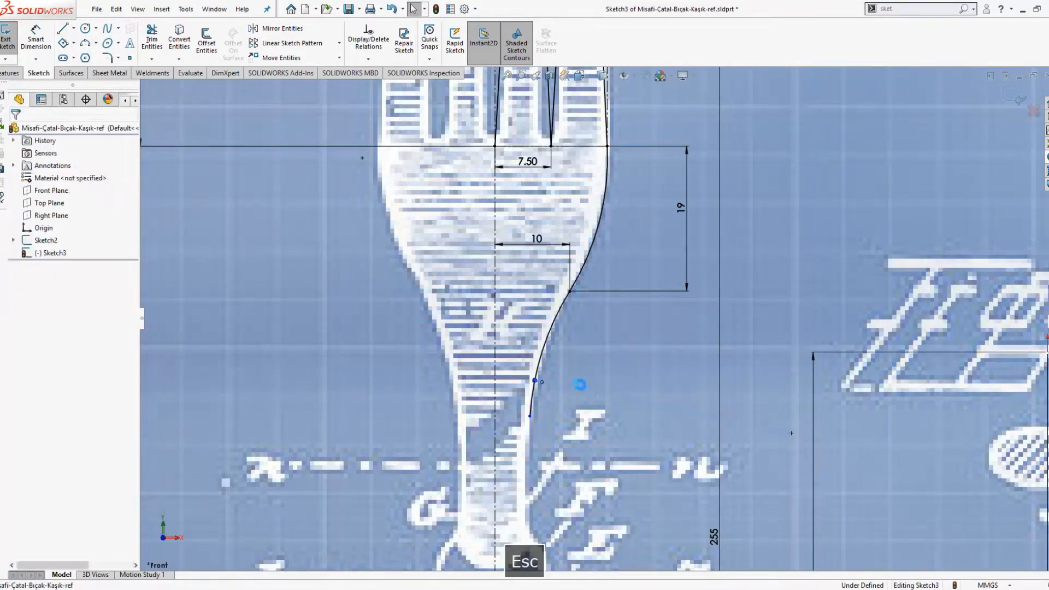
pyautogui.doubleClick(577, 382)
pyautogui.write('37.5')
pyautogui.press('Return')
pyautogui.press('Escape')
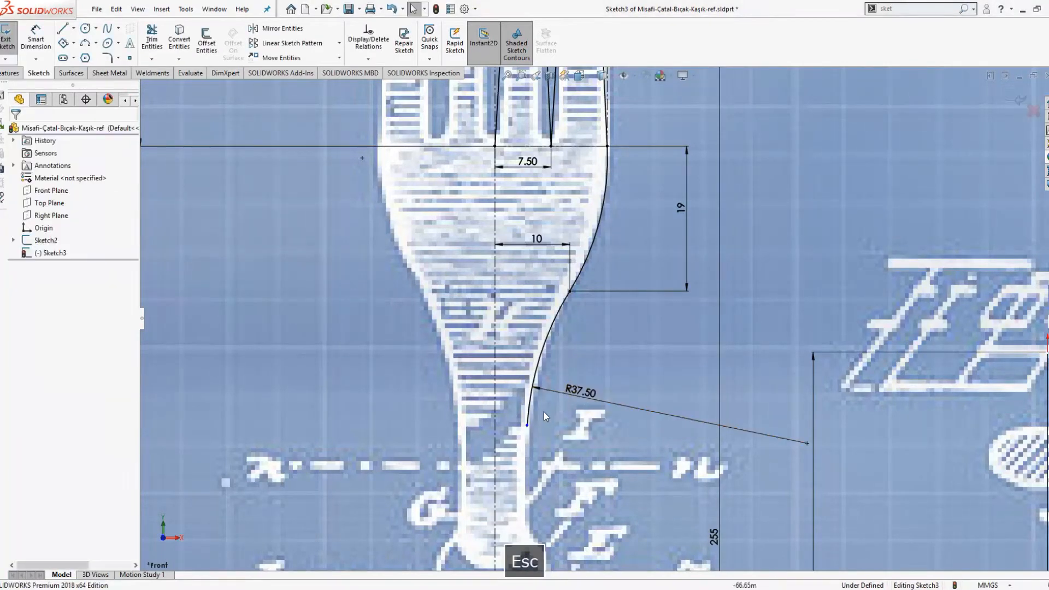
# Adjust the neck arc's lower endpoint and draw a vertical line about 10 mm long downward from it along the neck.
pyautogui.click(527, 444)
pyautogui.press('s')
pyautogui.moveTo(527, 444); pyautogui.dragTo(526, 447)
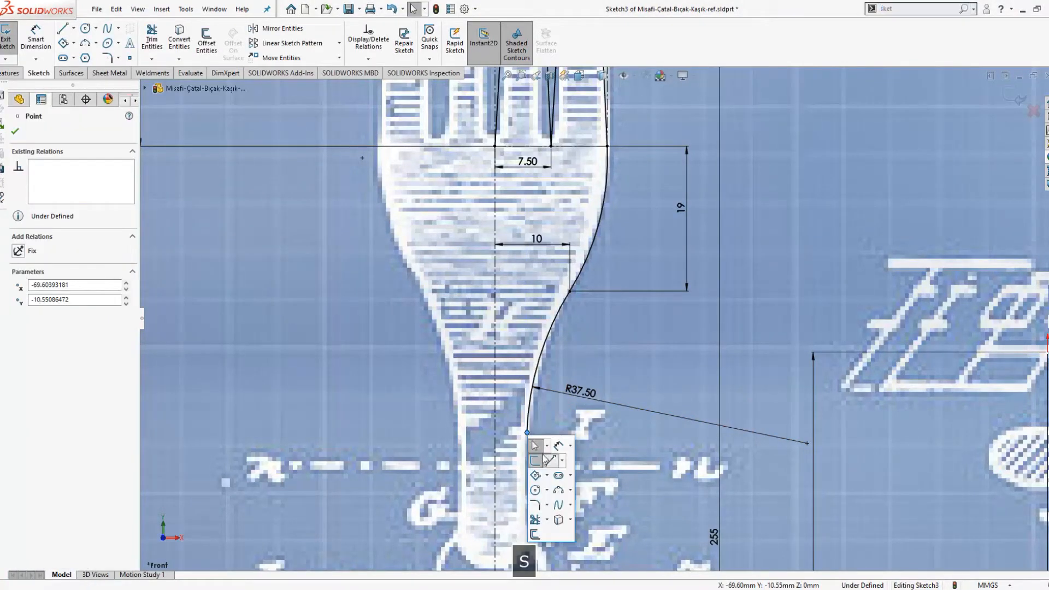
pyautogui.click(532, 440)
pyautogui.click(526, 432)
pyautogui.click(526, 511)
pyautogui.press('Escape')
# Make the vertical neck line tangent to the neck arc.
pyautogui.click(525, 471)
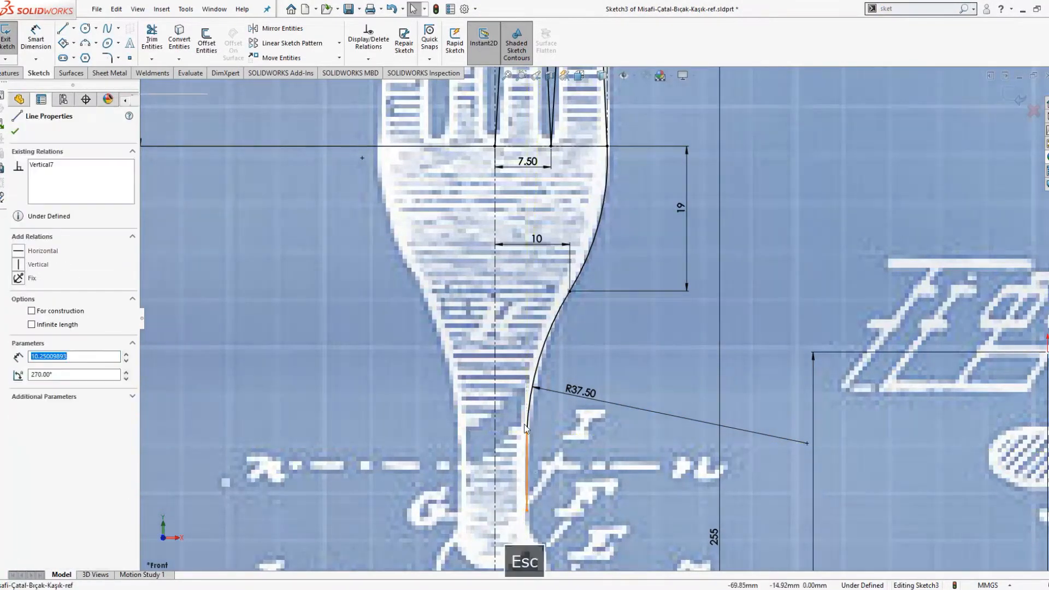
pyautogui.keyDown('ctrl'); pyautogui.click(528, 421); pyautogui.keyUp('ctrl')
pyautogui.click(21, 315)
pyautogui.press('Escape')
pyautogui.scroll(3, 547, 438)
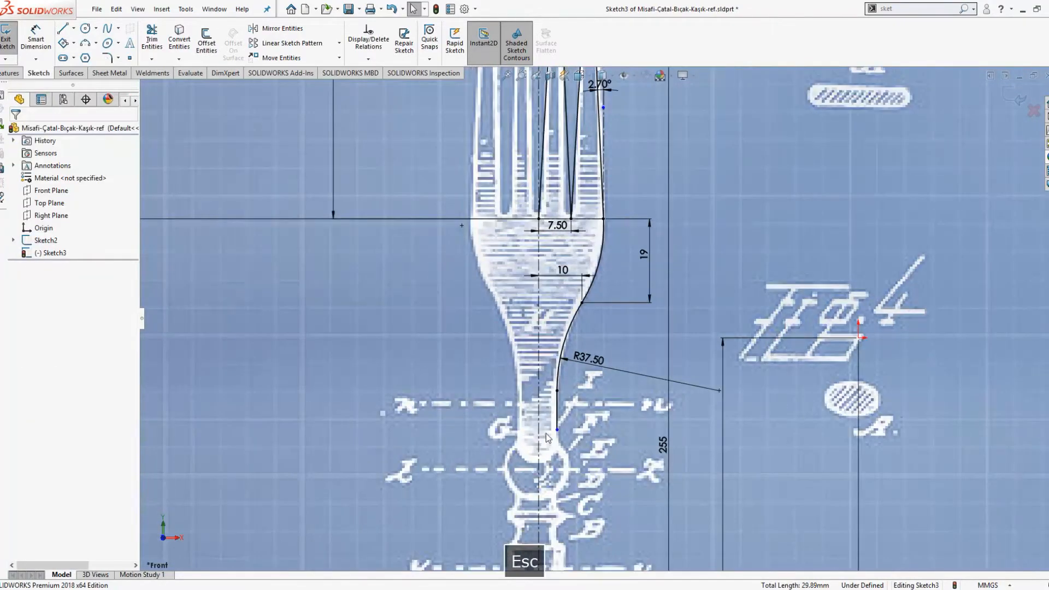
# Lengthen the vertical neck line downward to where the neck meets the blueprint's ball.
pyautogui.moveTo(558, 433); pyautogui.dragTo(559, 449)
pyautogui.scroll(4, 568, 448)
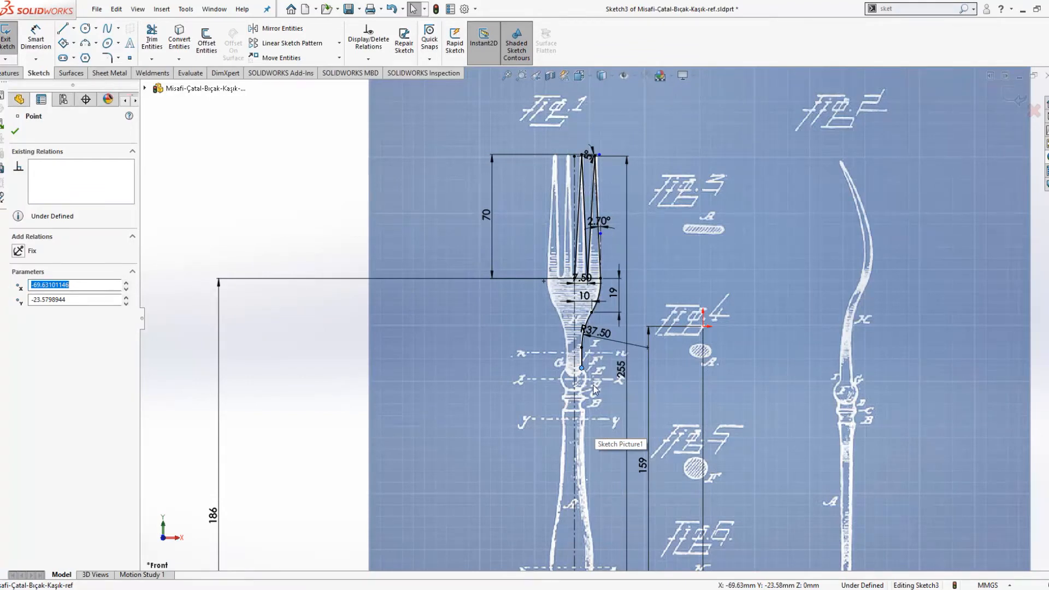
pyautogui.scroll(3, 595, 389)
pyautogui.scroll(-4, 601, 395)
pyautogui.scroll(1, 605, 395)
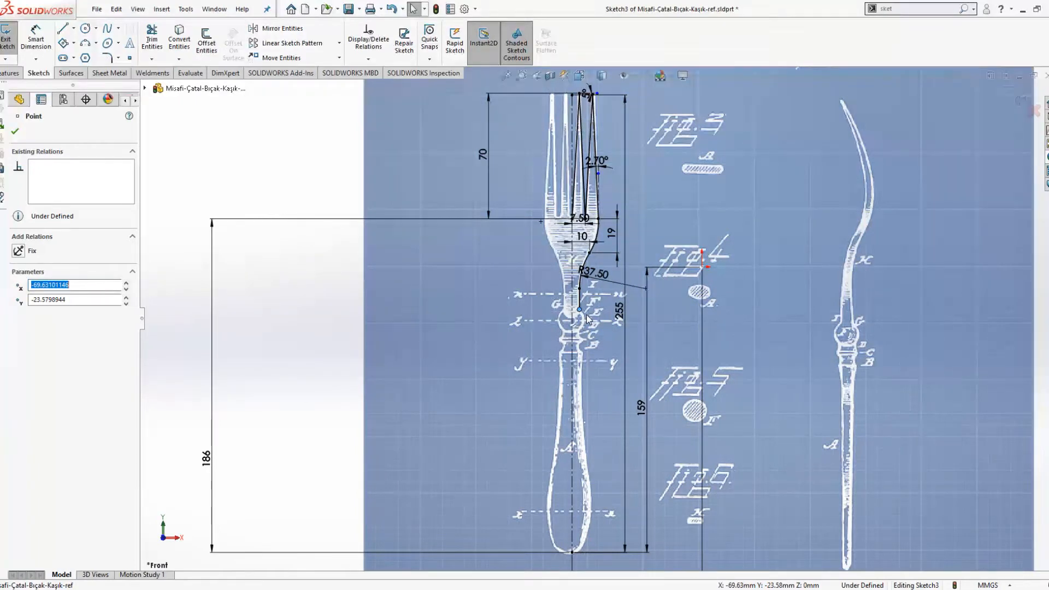
# Draw a three-point arc of about 9.3 mm radius from the neck line's lower end, tracing the ball's outer side.
pyautogui.scroll(-5, 585, 313)
pyautogui.press('Escape')
pyautogui.press('s')
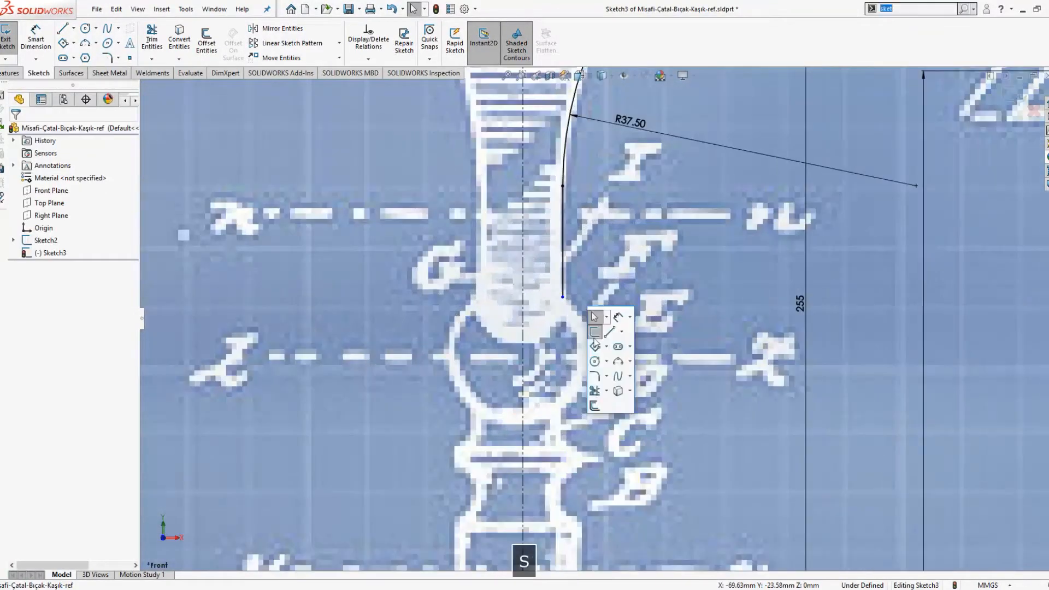
pyautogui.click(618, 361)
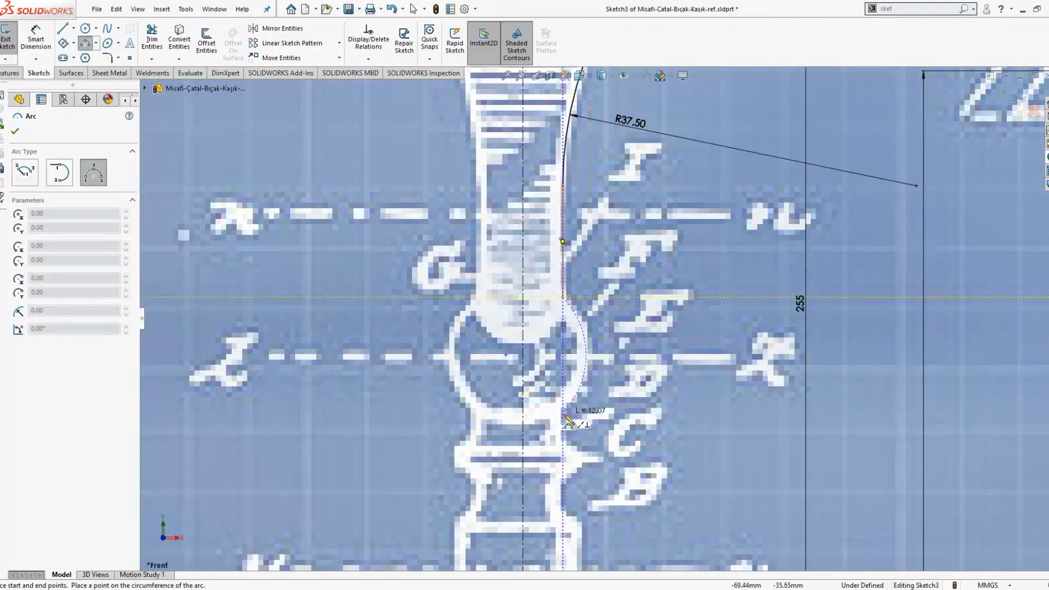
pyautogui.click(564, 422)
pyautogui.click(592, 361)
pyautogui.press('Escape')
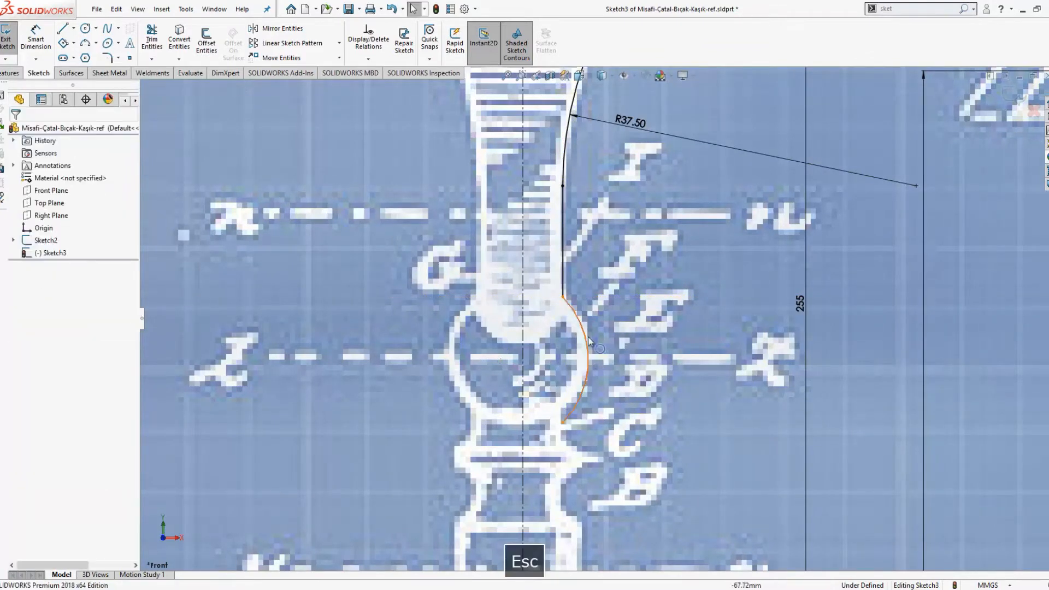
# Draw a vertical centreline joining the two endpoints of the ball arc.
pyautogui.press('s')
pyautogui.click(619, 363)
pyautogui.press('s')
pyautogui.click(671, 409)
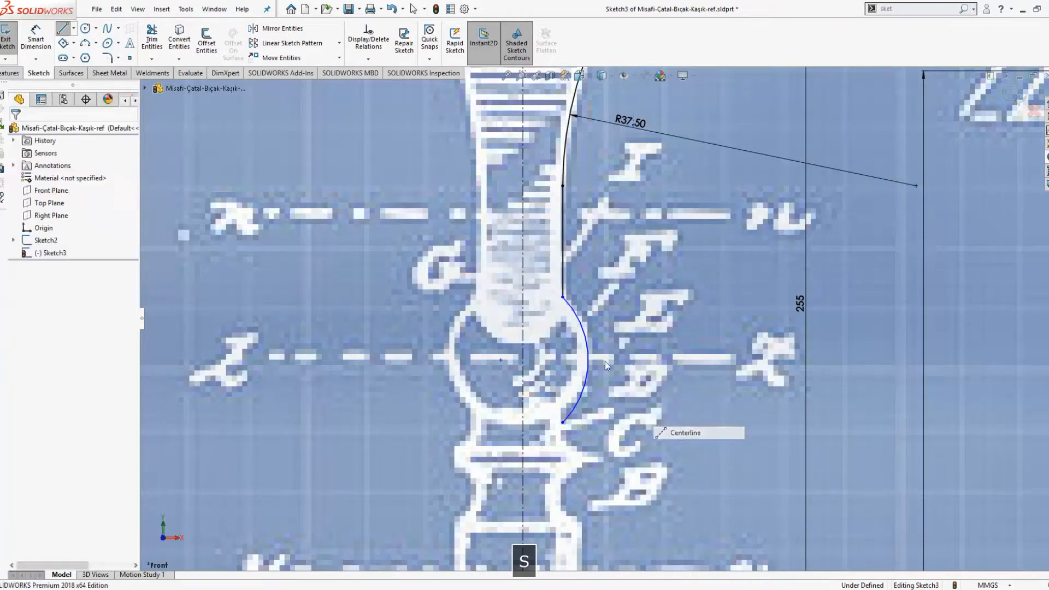
pyautogui.click(707, 448)
pyautogui.click(563, 297)
pyautogui.click(562, 422)
pyautogui.press('Escape')
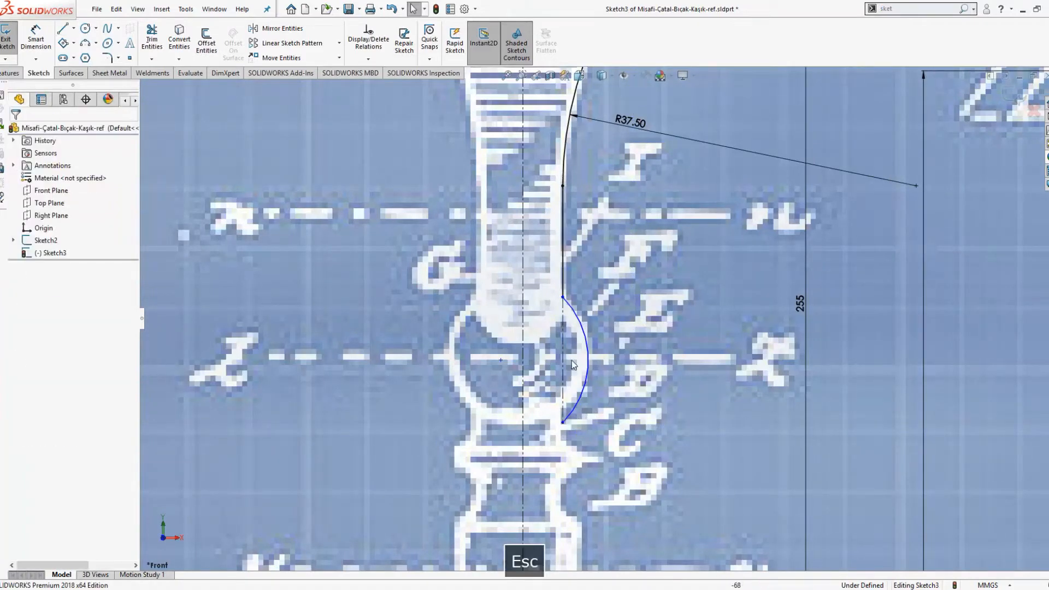
# Dimension the ball arc's radius and set it to 10 mm.
pyautogui.press('s')
pyautogui.click(588, 366)
pyautogui.click(588, 350)
pyautogui.click(630, 337)
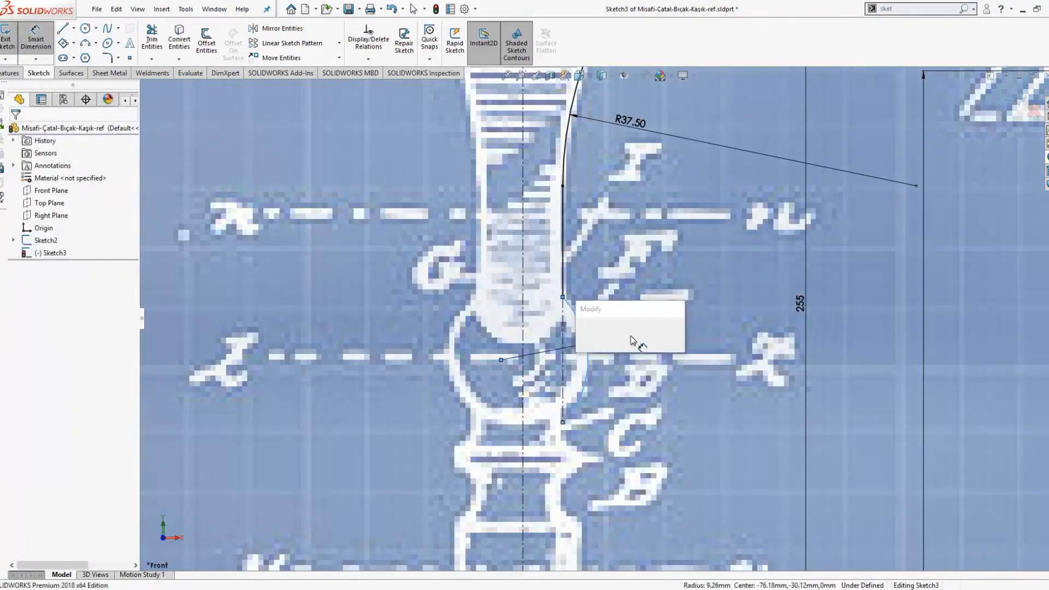
pyautogui.write('10')
pyautogui.press('Return')
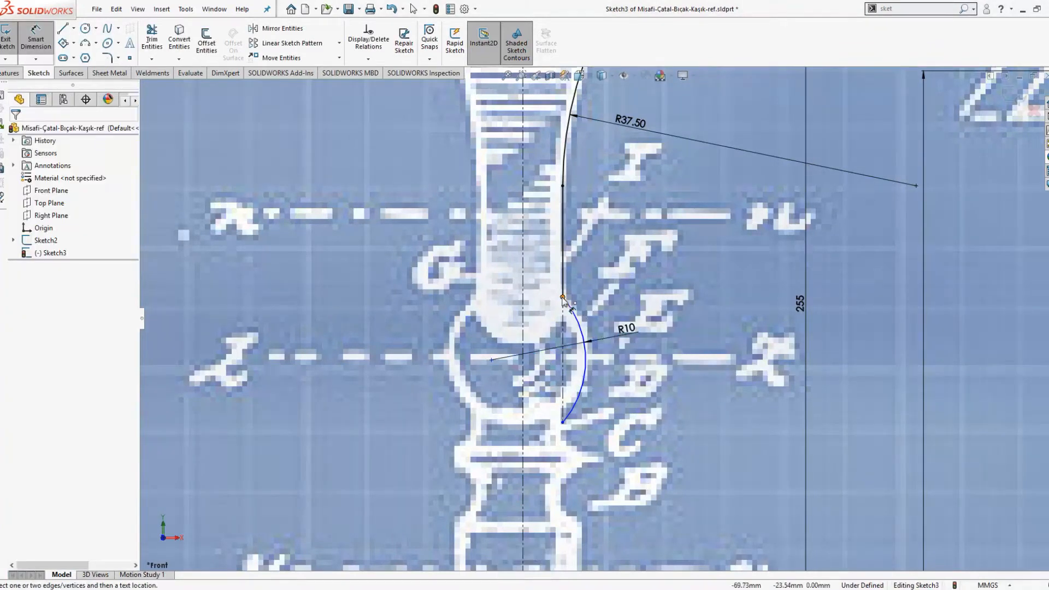
# Dimension the vertical centreline across the ball arc and set its length to 13 mm.
pyautogui.click(562, 314)
pyautogui.click(421, 346)
pyautogui.write('13')
pyautogui.press('Return')
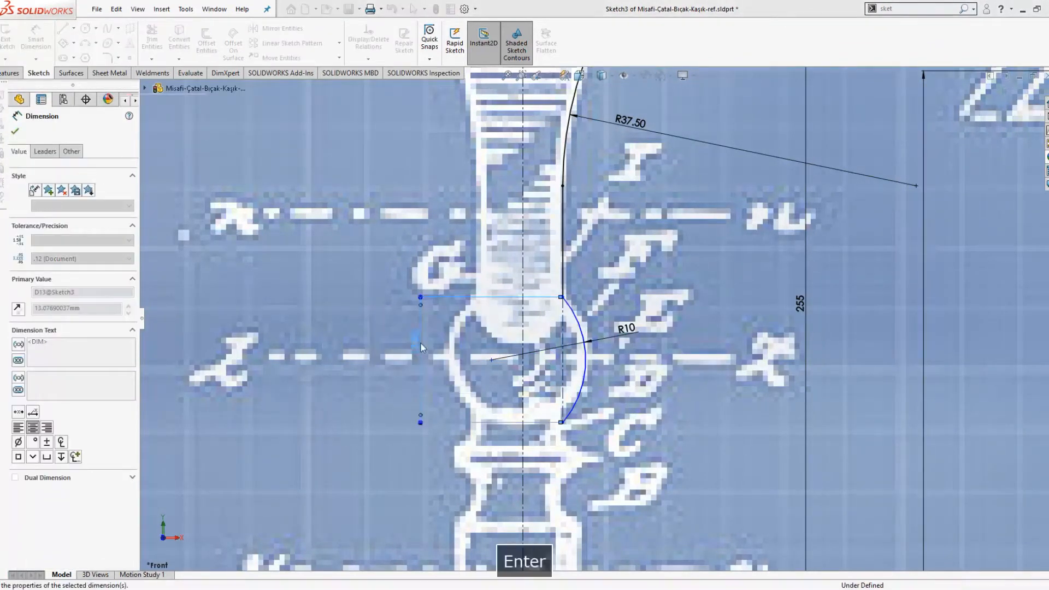
pyautogui.press('Escape')
pyautogui.click(594, 332)
pyautogui.press('Escape')
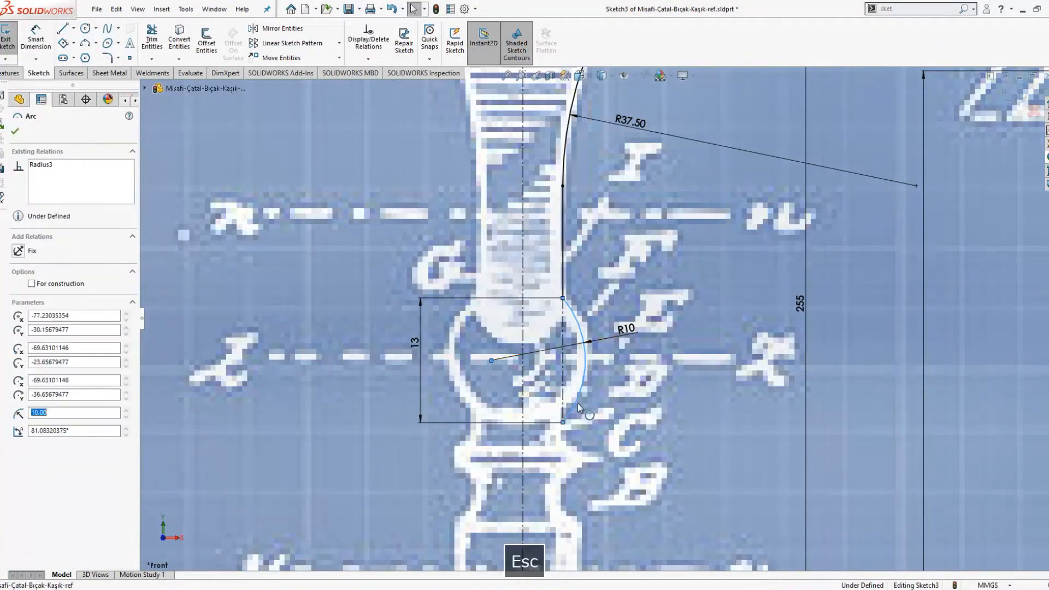
# Dimension the vertical neck line above the ball and set its length to 11 mm.
pyautogui.click(563, 298)
pyautogui.press('s')
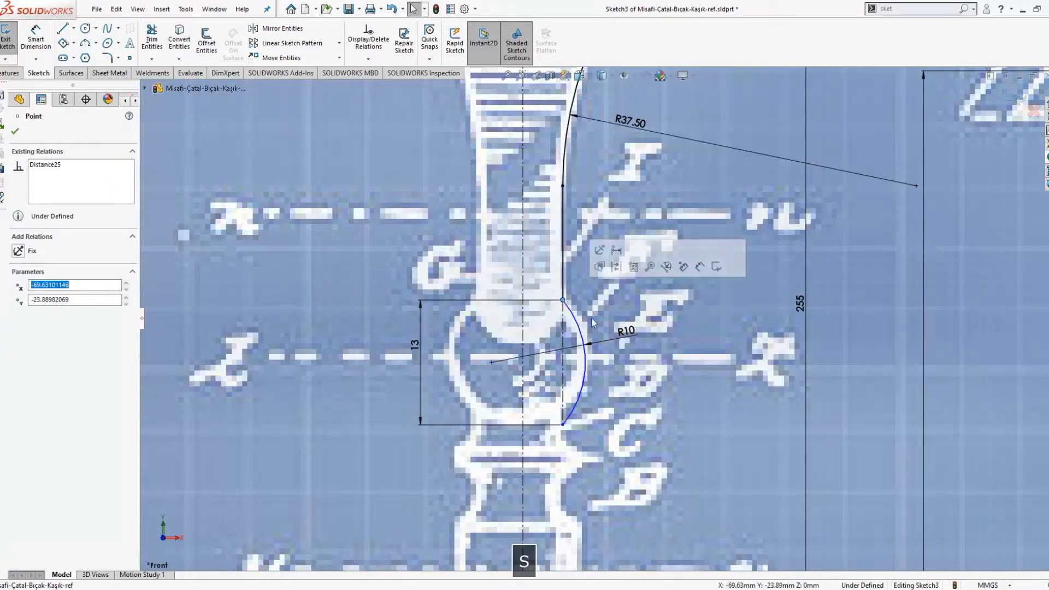
pyautogui.click(623, 328)
pyautogui.click(564, 273)
pyautogui.click(590, 274)
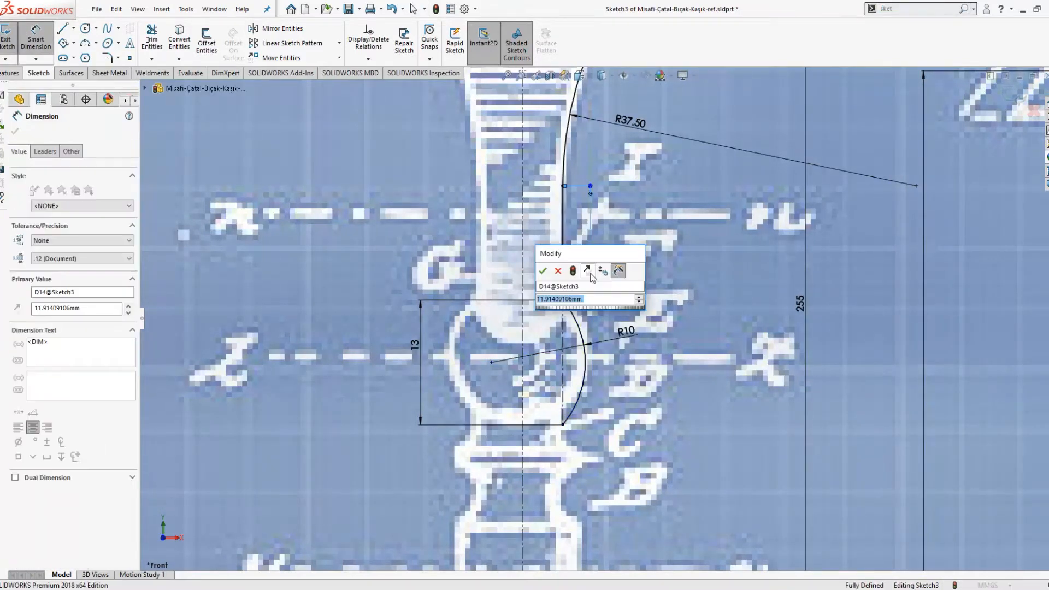
pyautogui.write('10')
pyautogui.press('BackSpace')
pyautogui.write('1')
pyautogui.press('Return')
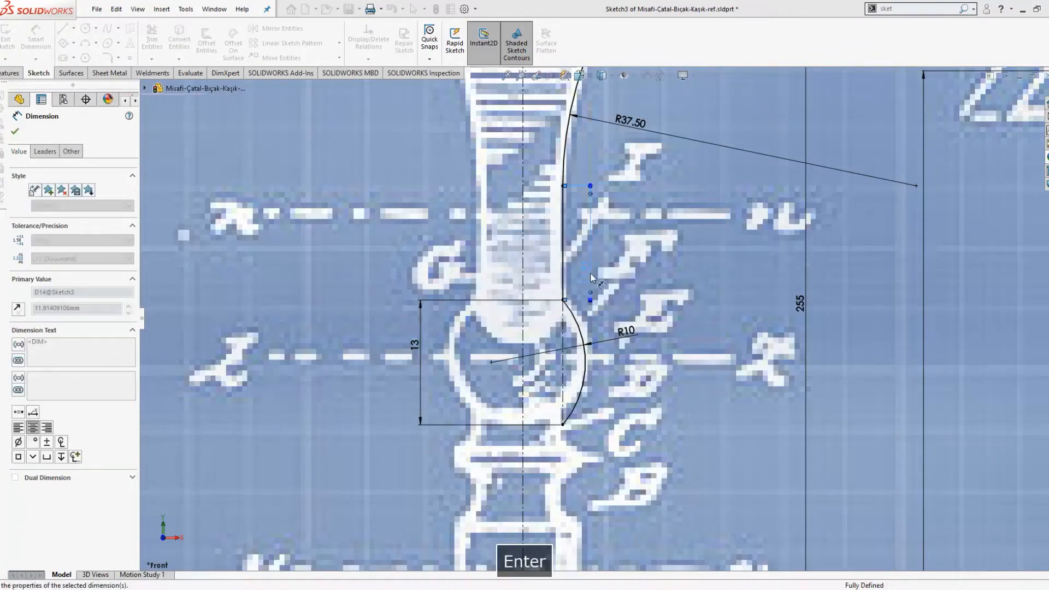
pyautogui.press('Escape')
# Draw a short vertical line downward from the ball arc's lower end along the blueprint's collar.
pyautogui.scroll(5, 601, 361)
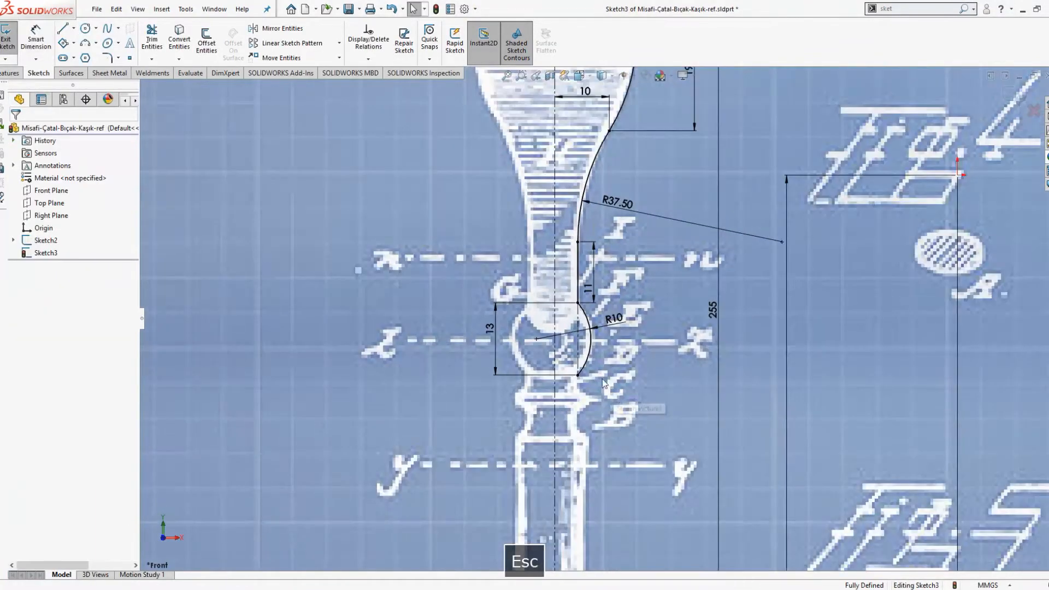
pyautogui.scroll(-3, 600, 359)
pyautogui.scroll(3, 601, 359)
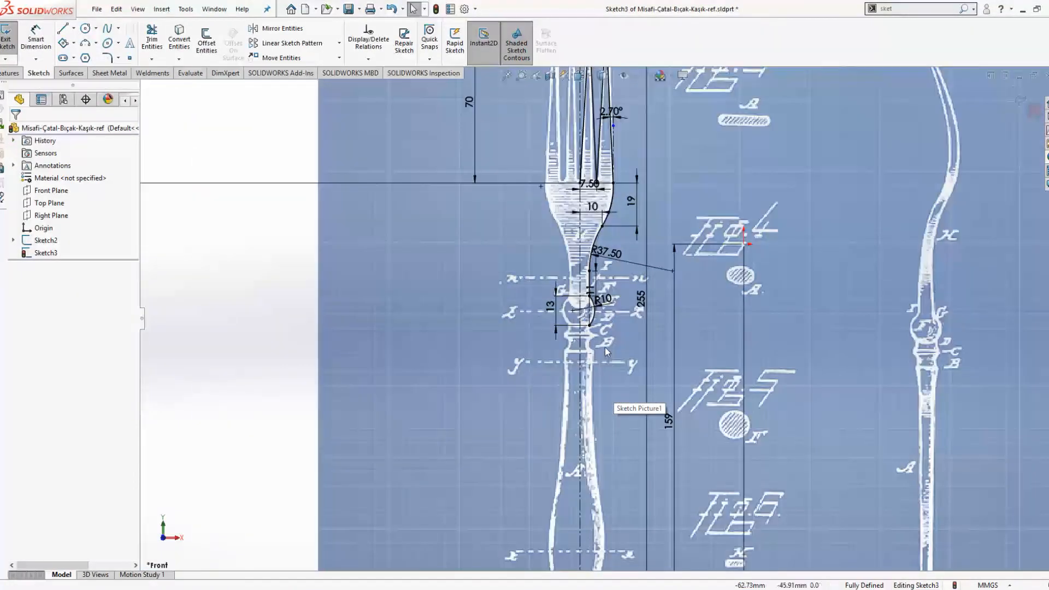
pyautogui.scroll(-3, 601, 359)
pyautogui.press('s')
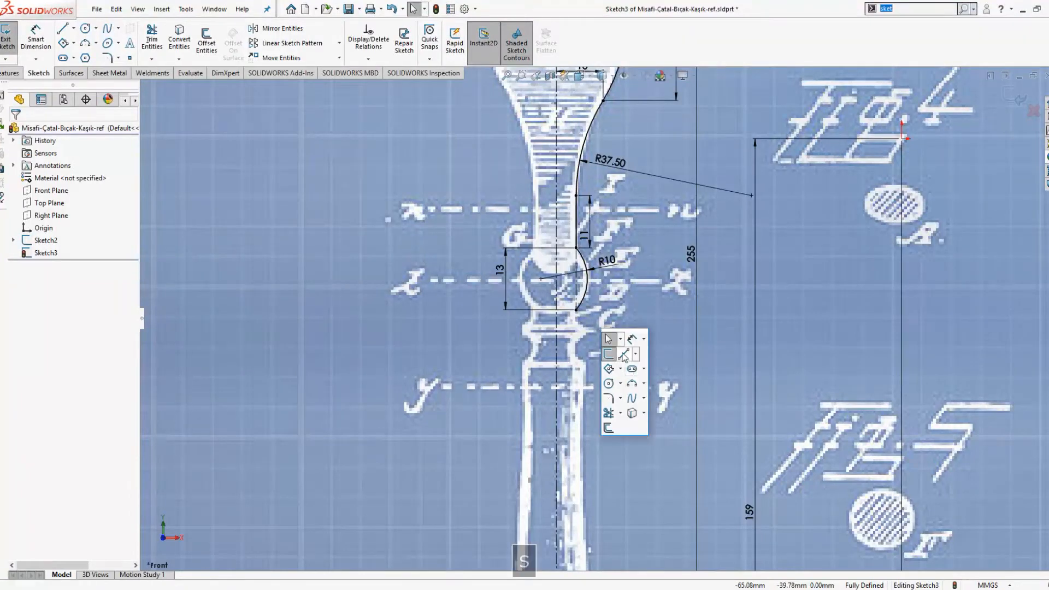
pyautogui.click(623, 355)
pyautogui.scroll(-3, 577, 315)
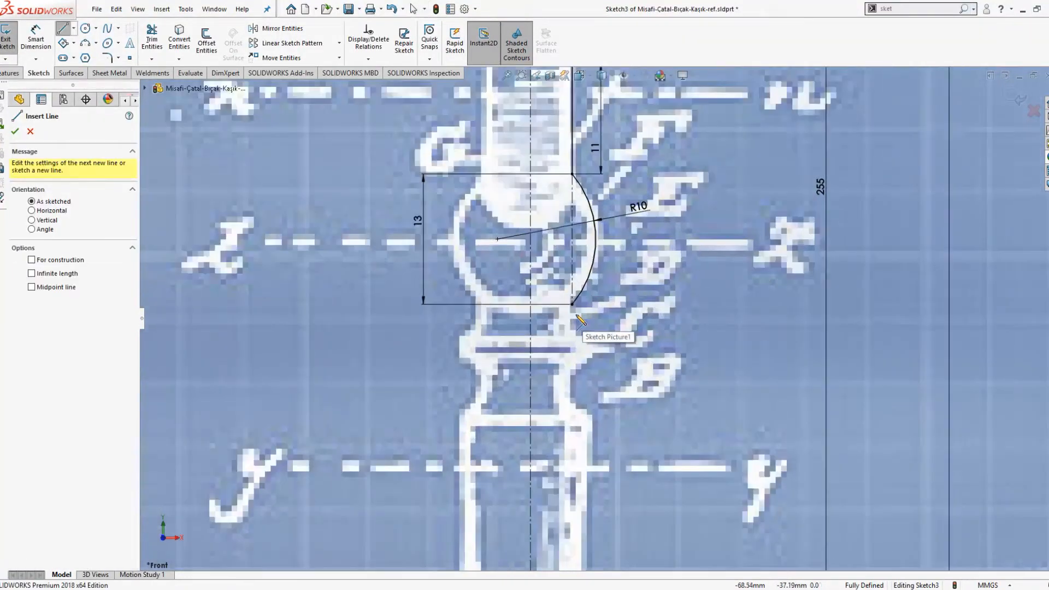
pyautogui.click(571, 305)
pyautogui.click(571, 322)
pyautogui.press('s')
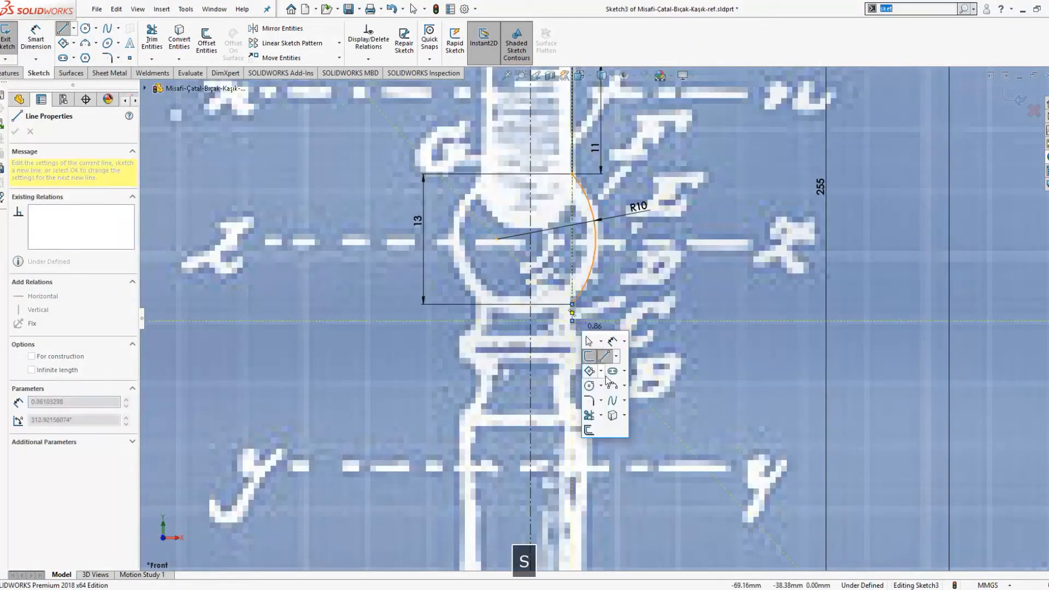
# Draw two mirrored-looking concave arcs of about 4.7 mm and 4.8 mm radius meeting in an outward point at the collar's rim.
pyautogui.click(612, 384)
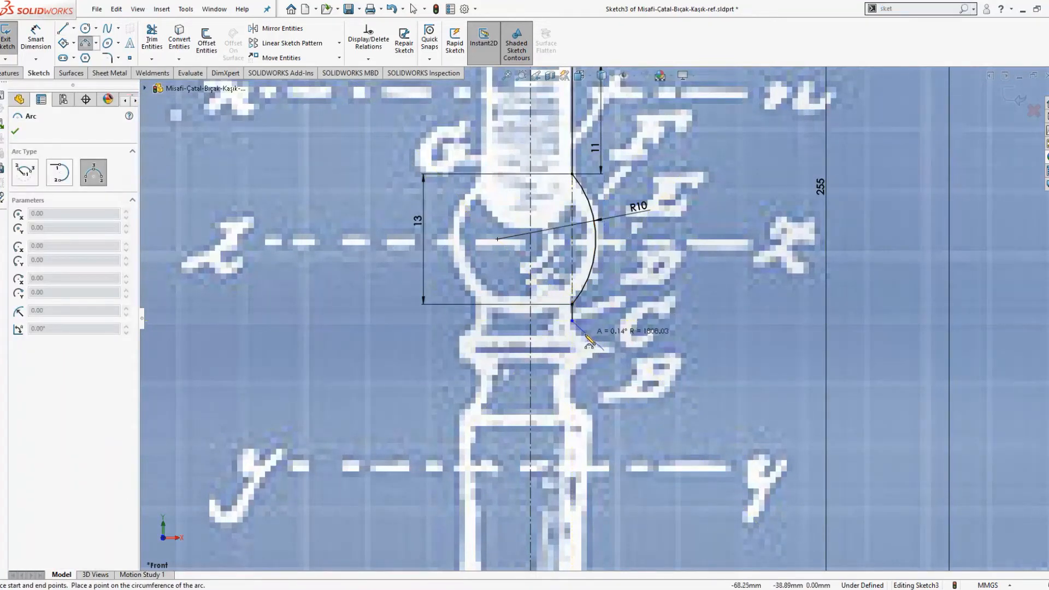
pyautogui.click(582, 338)
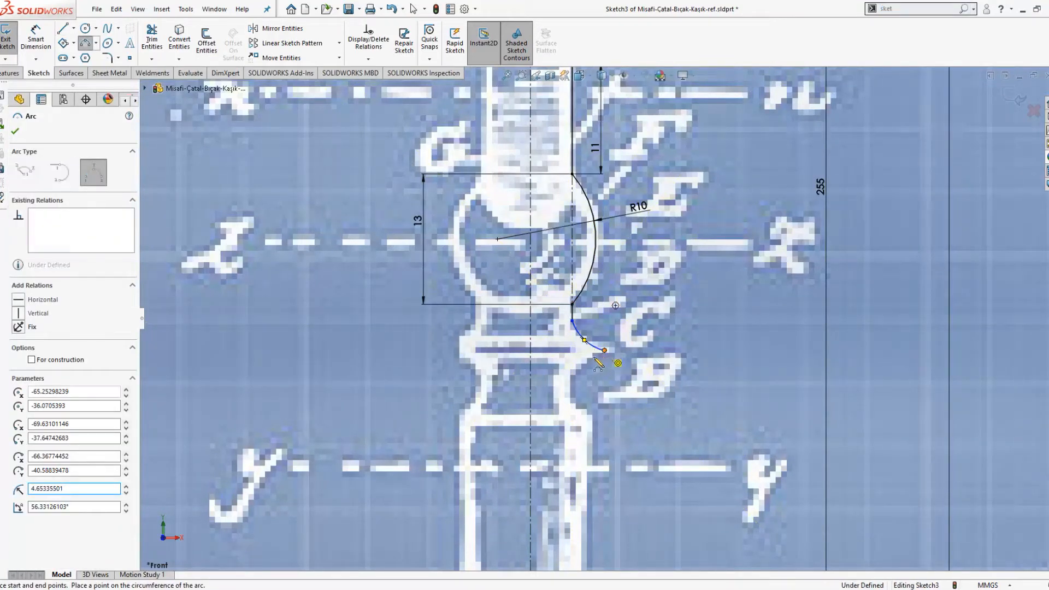
pyautogui.click(604, 350)
pyautogui.click(582, 365)
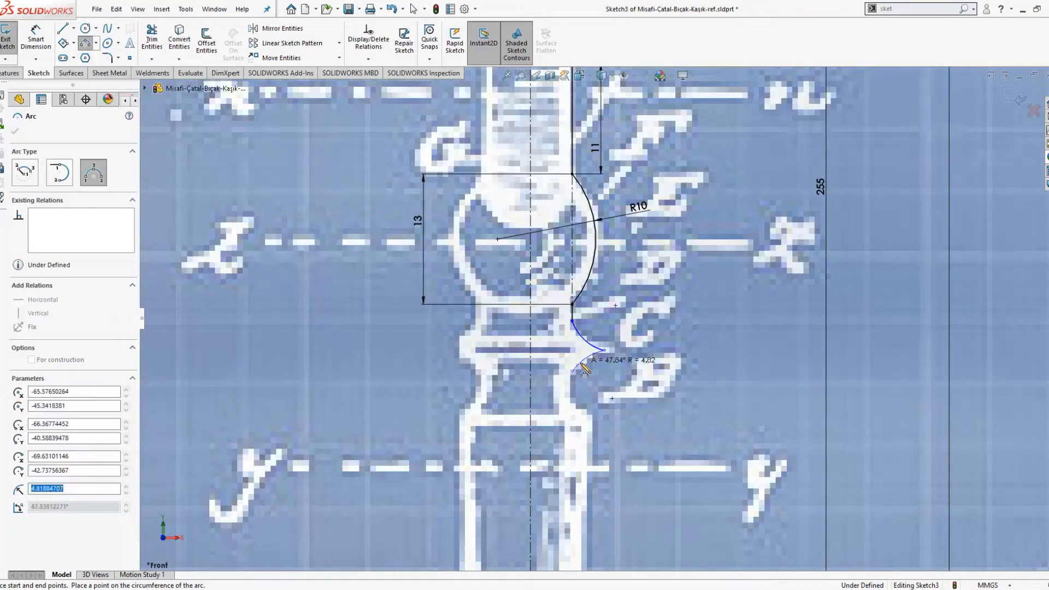
pyautogui.press('Escape')
# Draw a vertical centreline joining the inner ends of the two collar arcs.
pyautogui.press('s')
pyautogui.click(622, 383)
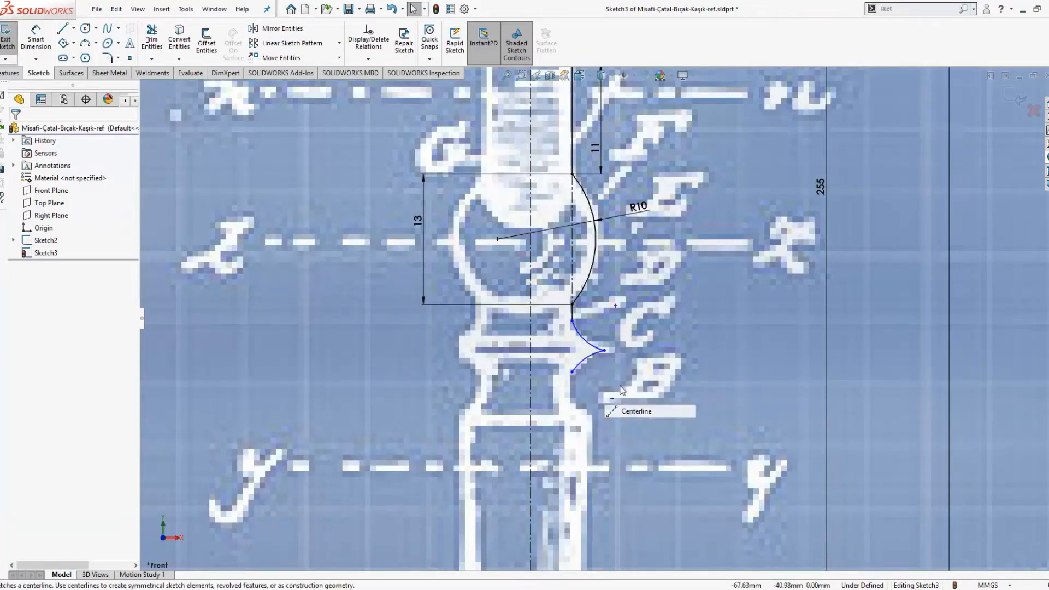
pyautogui.click(616, 407)
pyautogui.click(572, 371)
pyautogui.press('Escape')
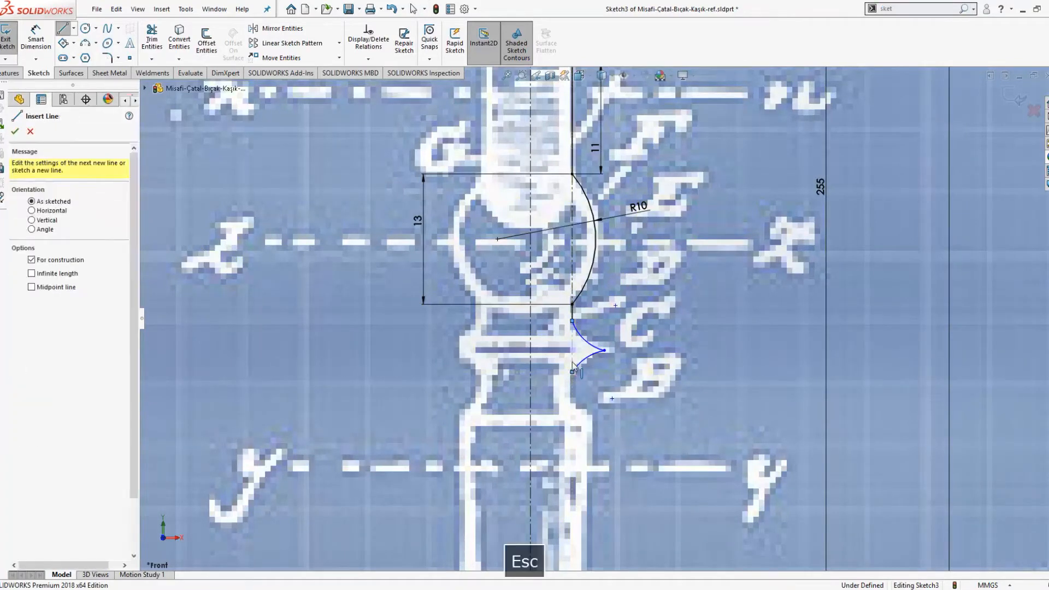
# Give the two concave collar arcs an equal-radius relation.
pyautogui.press('Escape')
pyautogui.scroll(-3, 530, 331)
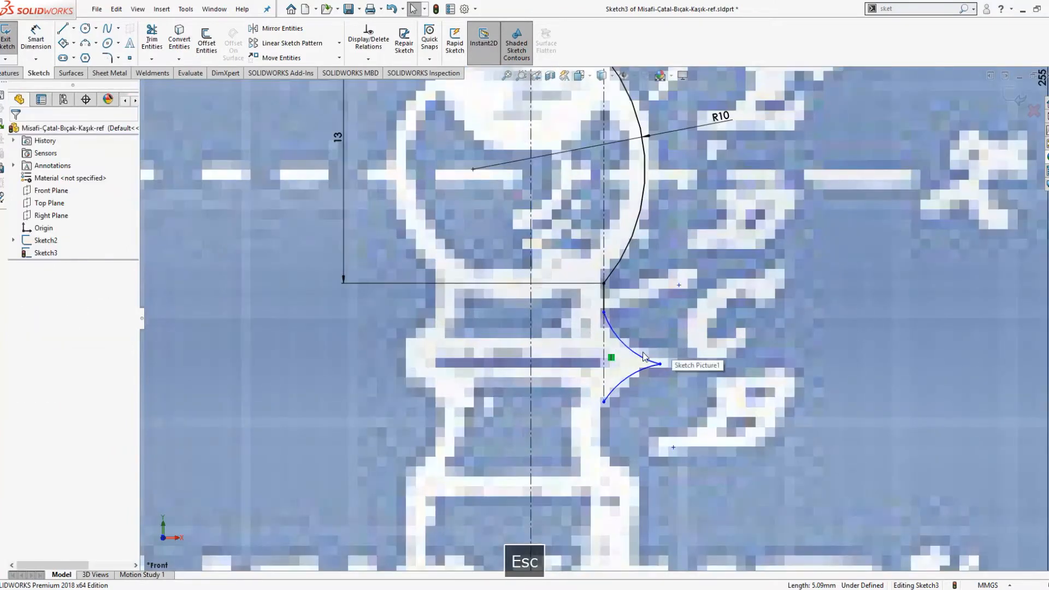
pyautogui.click(643, 356)
pyautogui.keyDown('ctrl'); pyautogui.click(625, 378); pyautogui.keyUp('ctrl')
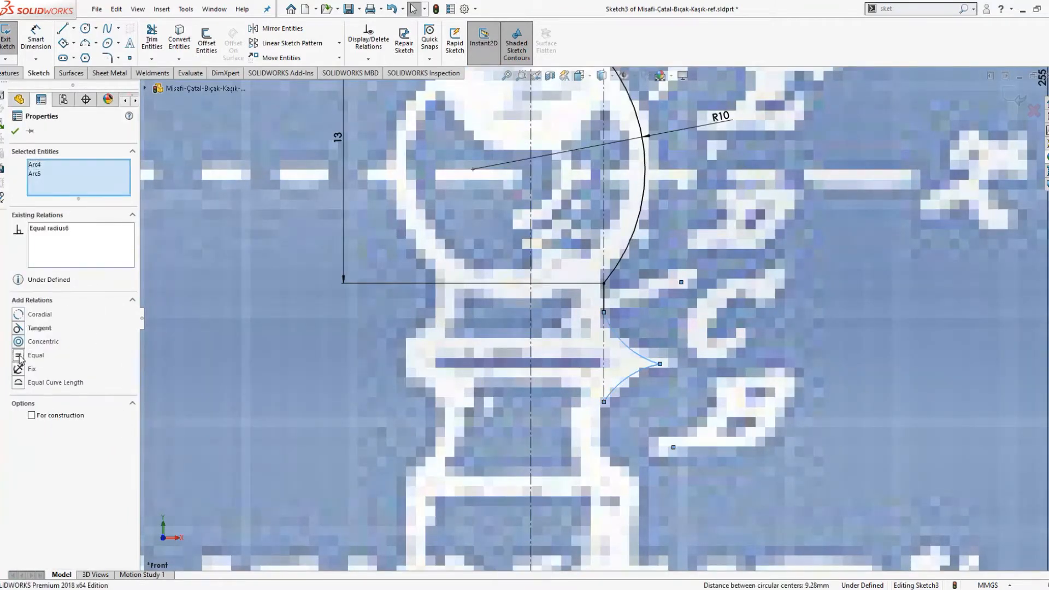
pyautogui.press('Escape')
# Draw a centreline from the collar's outer point to the middle of its vertical centreline and make it horizontal.
pyautogui.press('s')
pyautogui.click(628, 392)
pyautogui.click(672, 414)
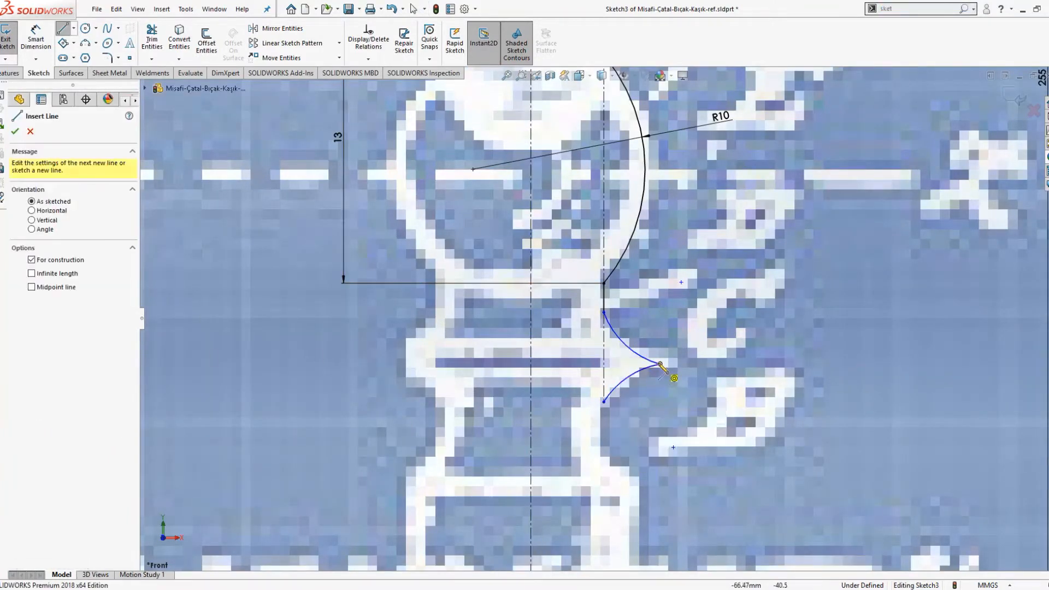
pyautogui.click(660, 364)
pyautogui.click(603, 357)
pyautogui.press('Escape')
pyautogui.click(613, 359)
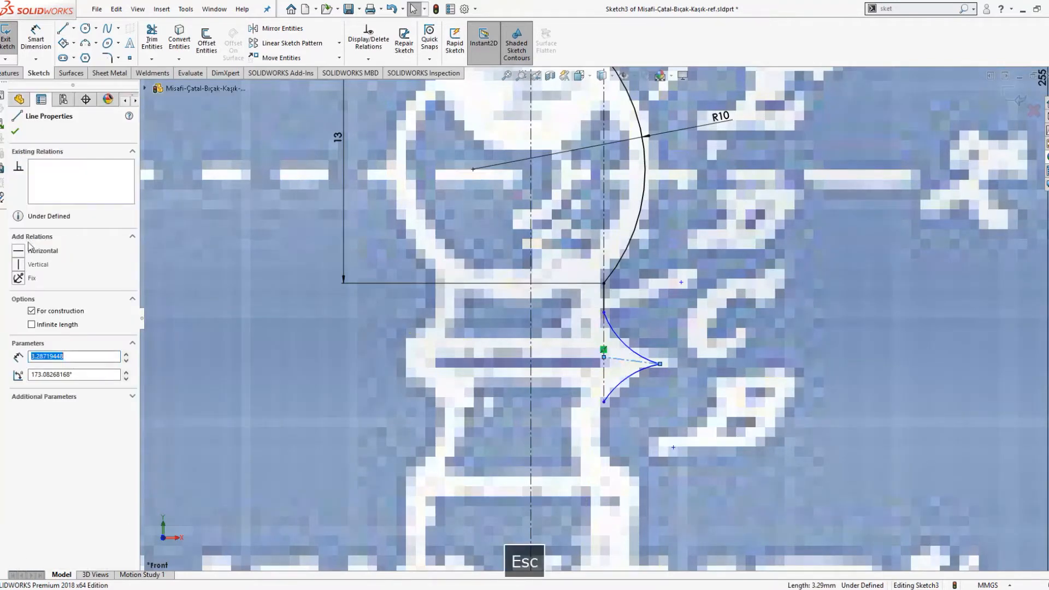
pyautogui.click(20, 249)
pyautogui.press('Escape')
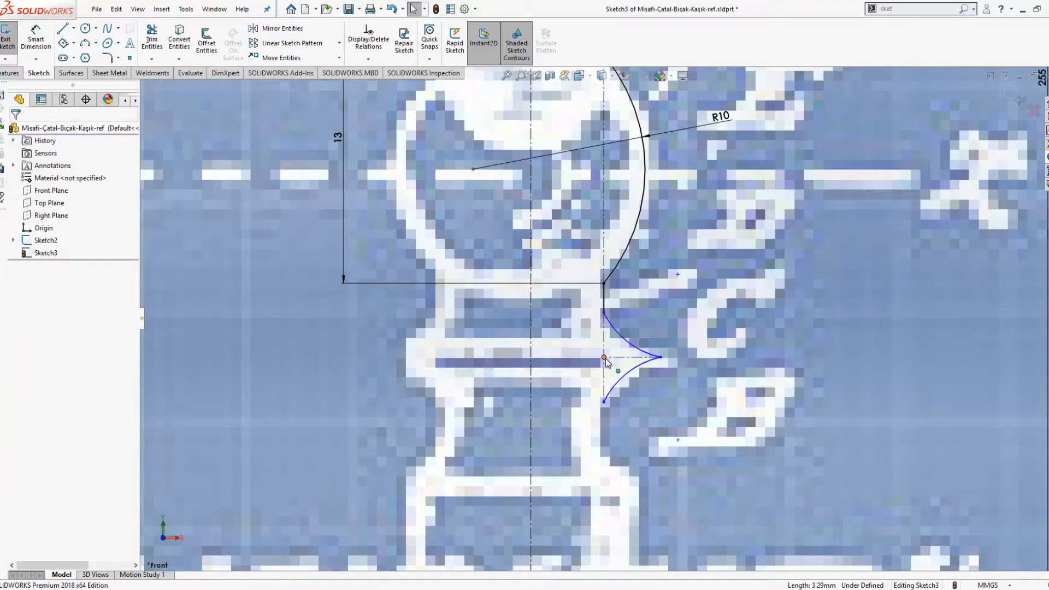
# Reposition the collar's outer point and the lower arc's inner end against the blueprint.
pyautogui.moveTo(605, 358); pyautogui.dragTo(664, 362)
pyautogui.press('Escape')
pyautogui.press('Escape')
pyautogui.moveTo(604, 401); pyautogui.dragTo(601, 406)
# Draw a short vertical line downward from the lower collar arc's inner end.
pyautogui.scroll(5, 612, 360)
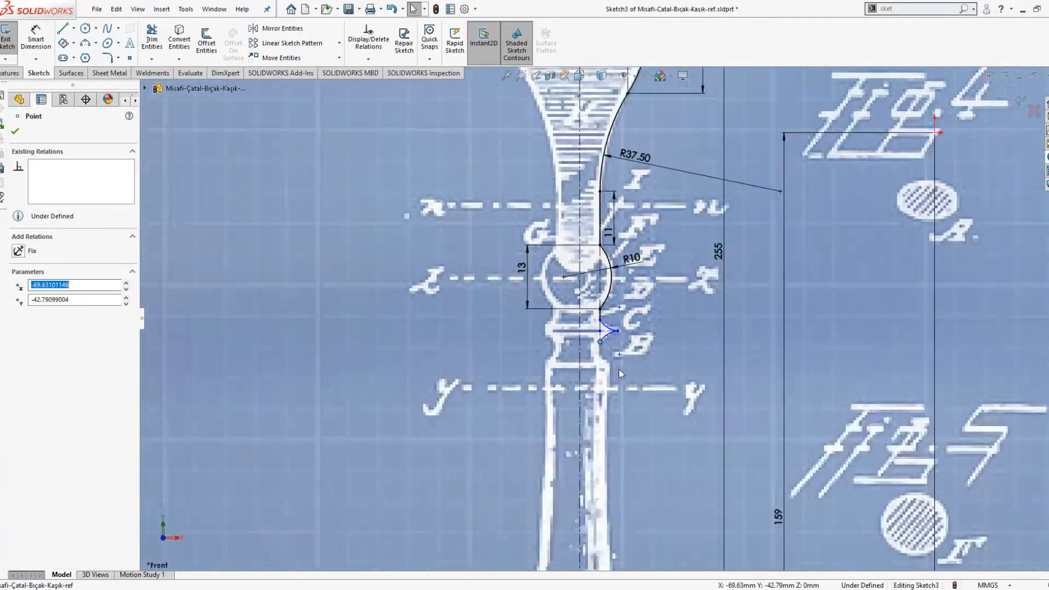
pyautogui.press('s')
pyautogui.click(610, 349)
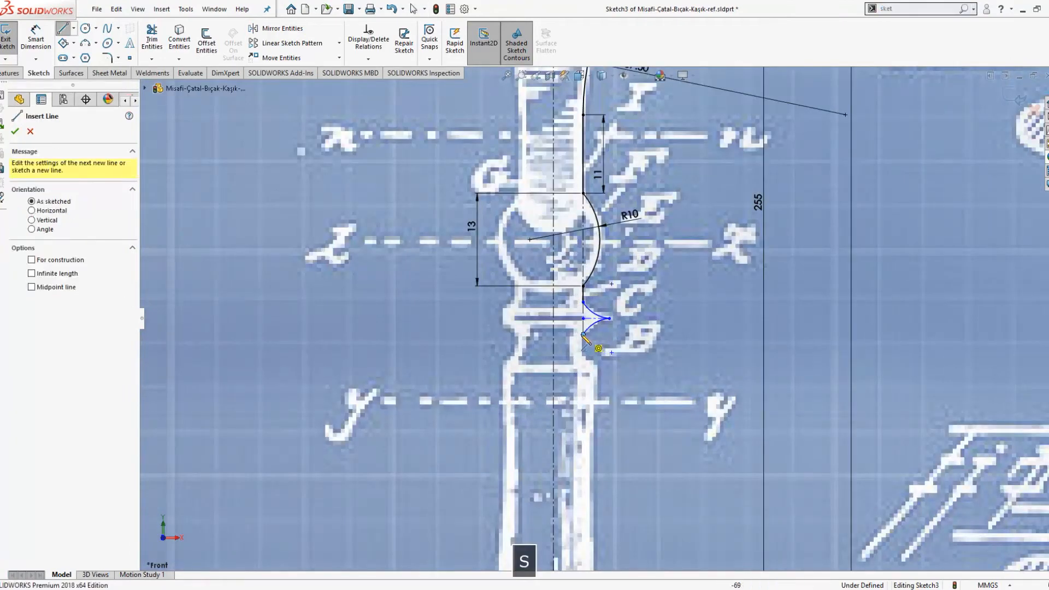
pyautogui.click(583, 334)
pyautogui.click(583, 353)
pyautogui.press('Escape')
# Dimension the short vertical line between the ball and the collar and set its length to 2.5 mm.
pyautogui.scroll(-3, 594, 316)
pyautogui.press('s')
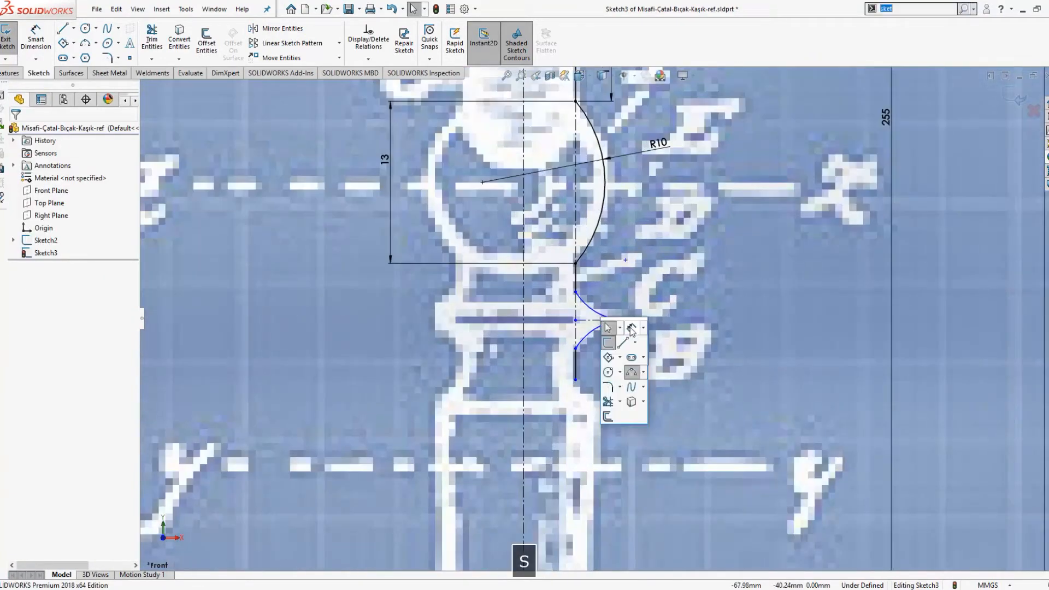
pyautogui.click(631, 329)
pyautogui.click(576, 284)
pyautogui.click(619, 284)
pyautogui.write('2.5')
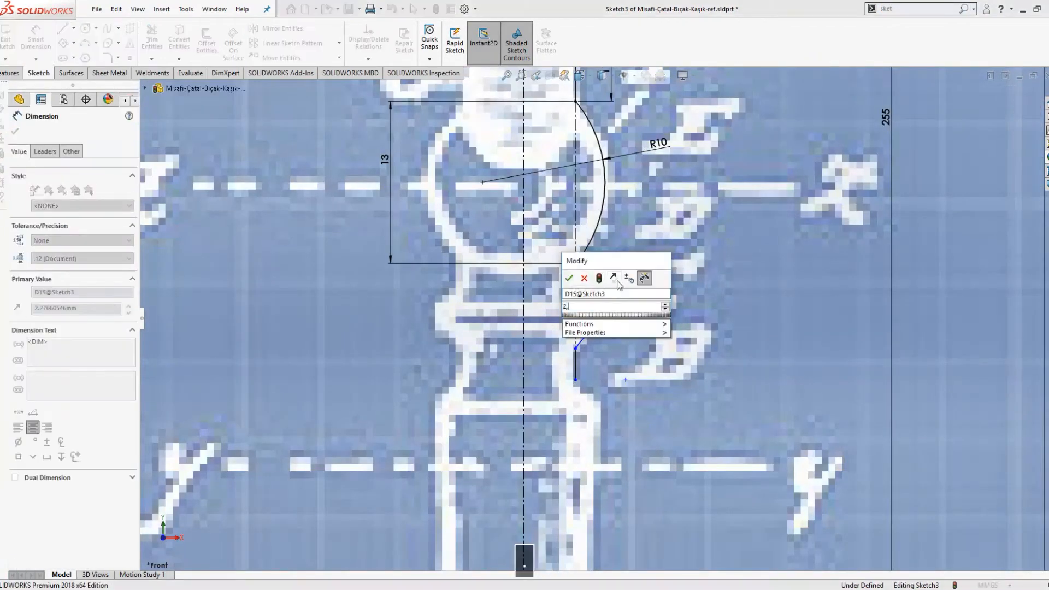
pyautogui.press('Return')
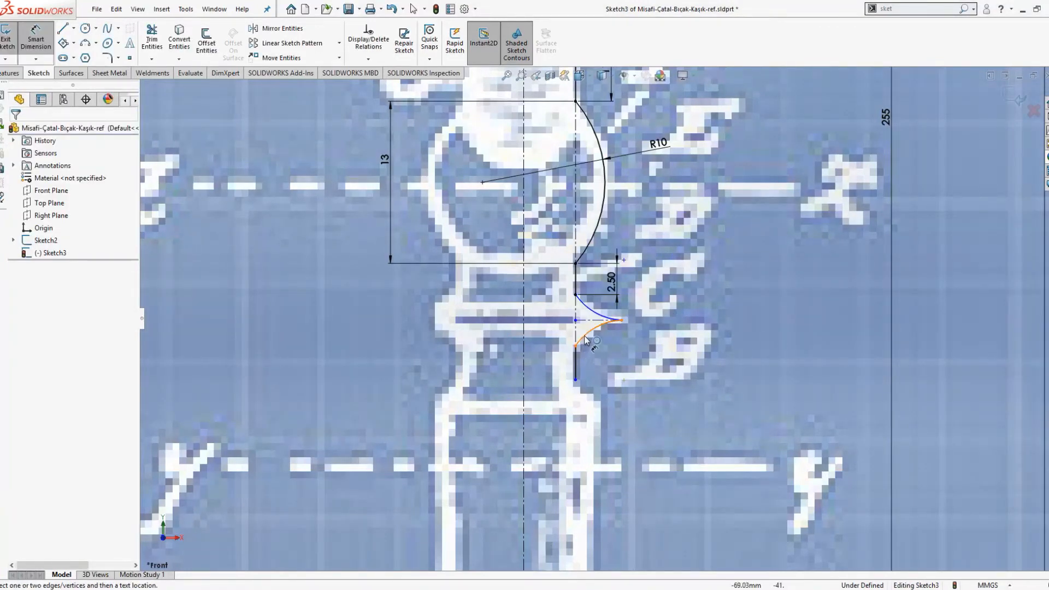
# Dimension the collar's vertical and horizontal centrelines and set the height and the outward projection to 4 mm each.
pyautogui.click(577, 313)
pyautogui.click(433, 316)
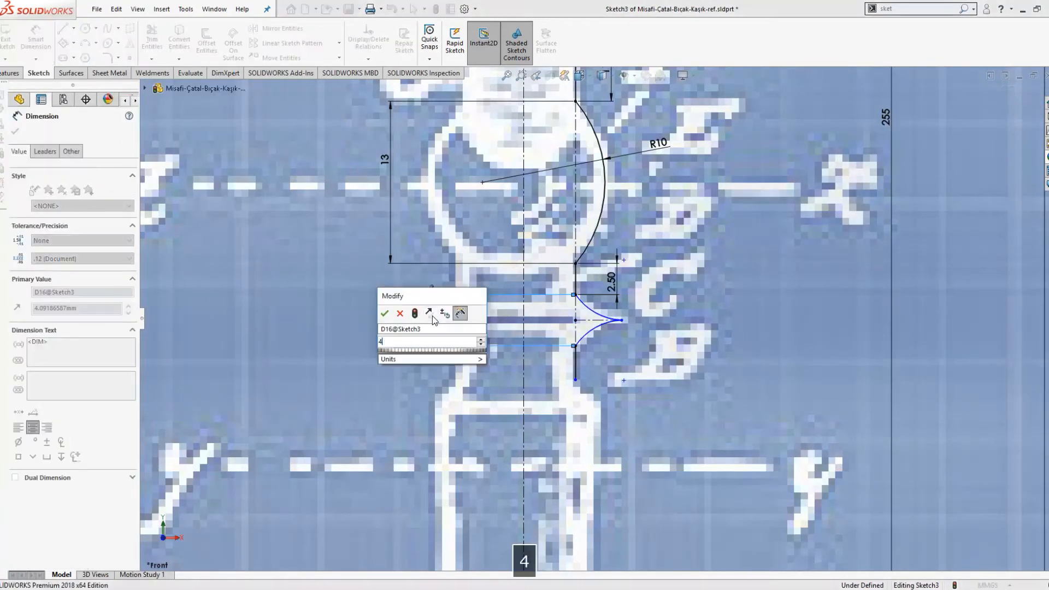
pyautogui.press('Return')
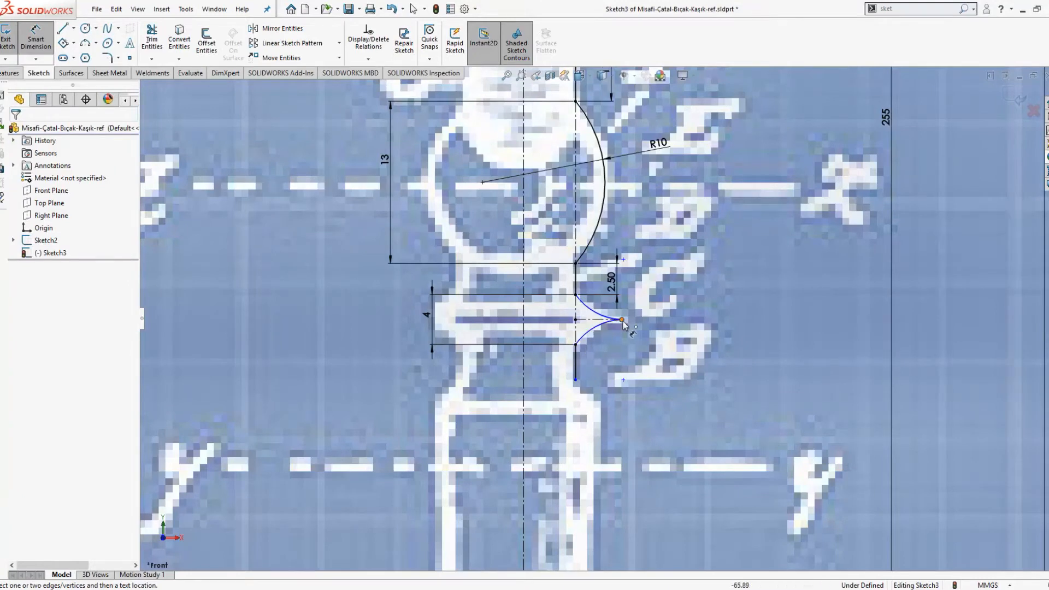
pyautogui.click(597, 325)
pyautogui.click(703, 335)
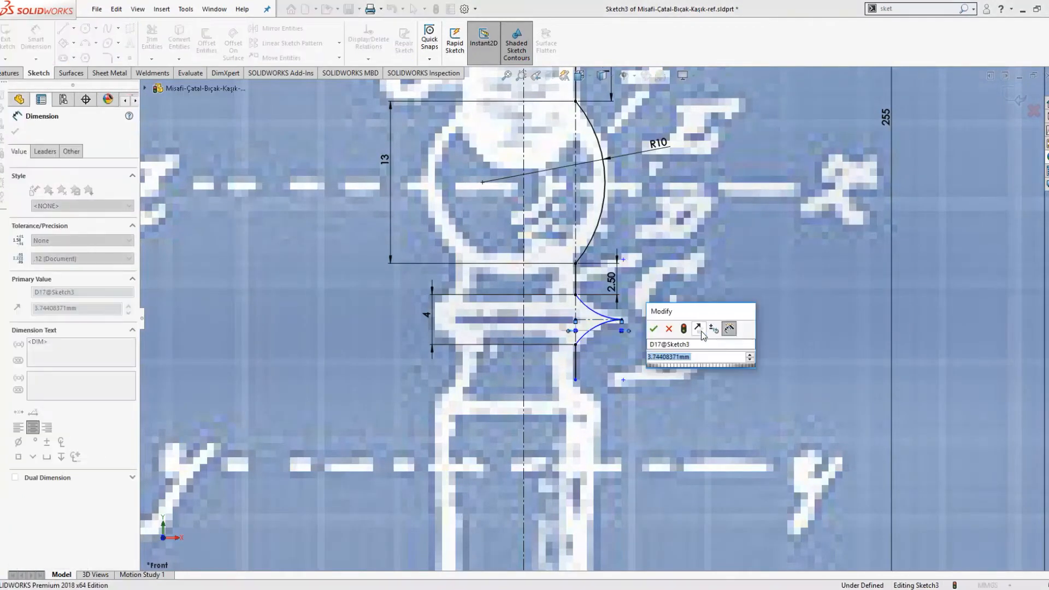
pyautogui.press('Return')
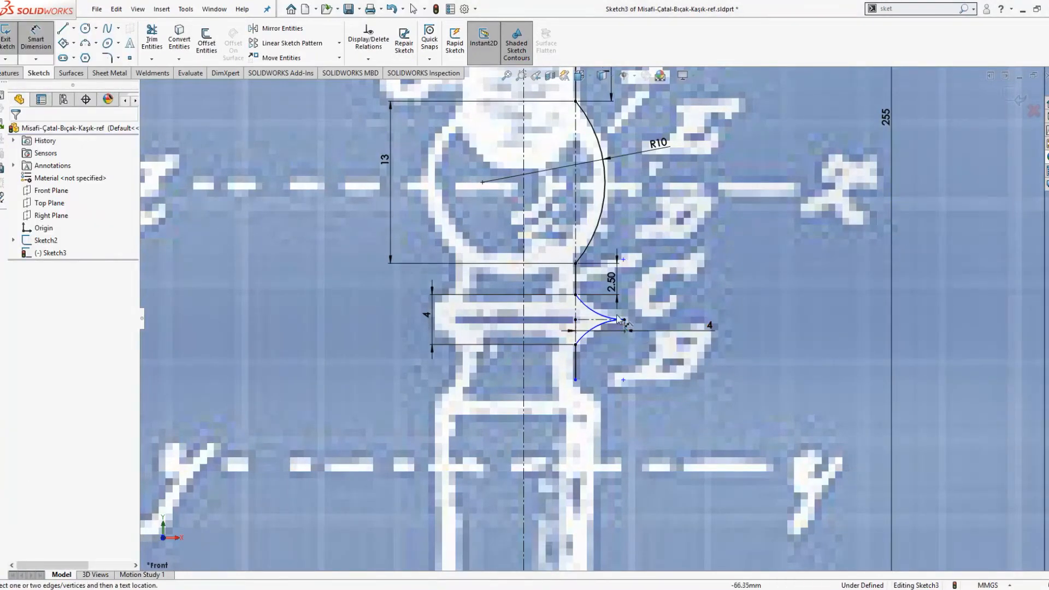
# Dimension the lower collar arc's radius and set it to 5 mm.
pyautogui.scroll(-5, 622, 338)
pyautogui.scroll(-10, 623, 339)
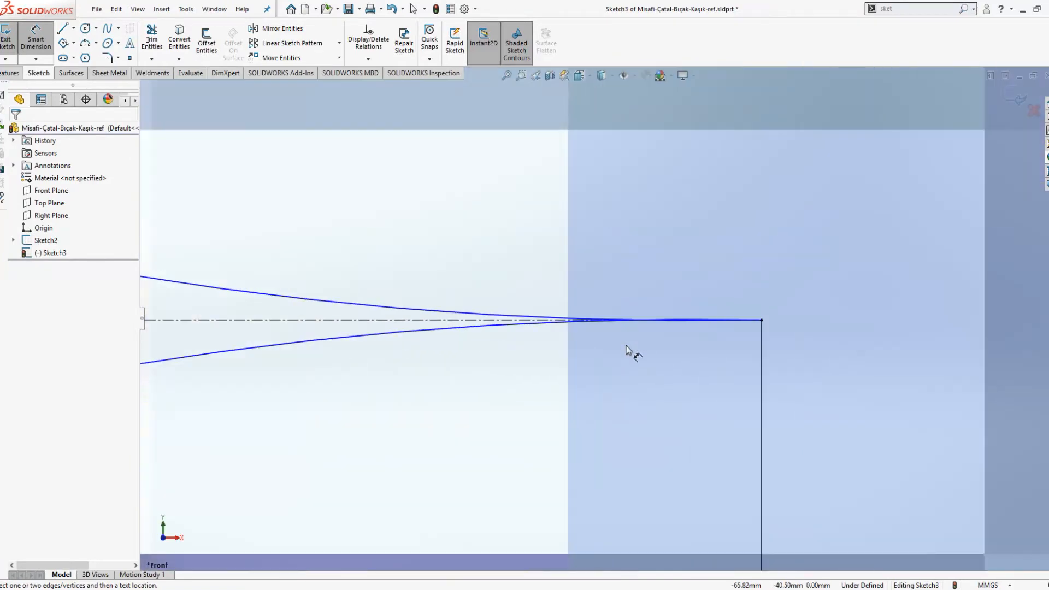
pyautogui.scroll(10, 626, 325)
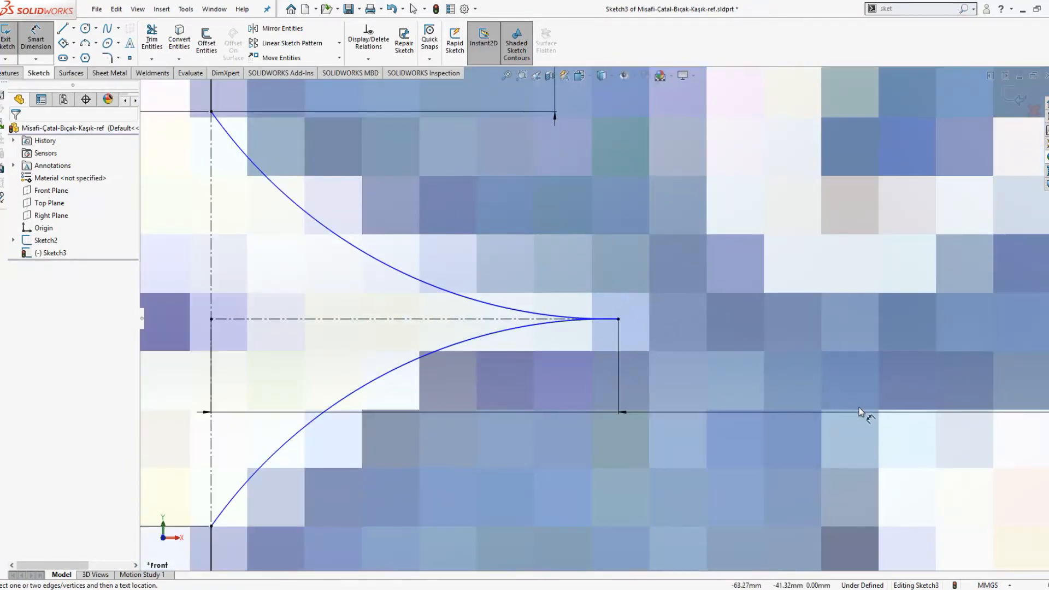
pyautogui.scroll(3, 614, 359)
pyautogui.click(527, 344)
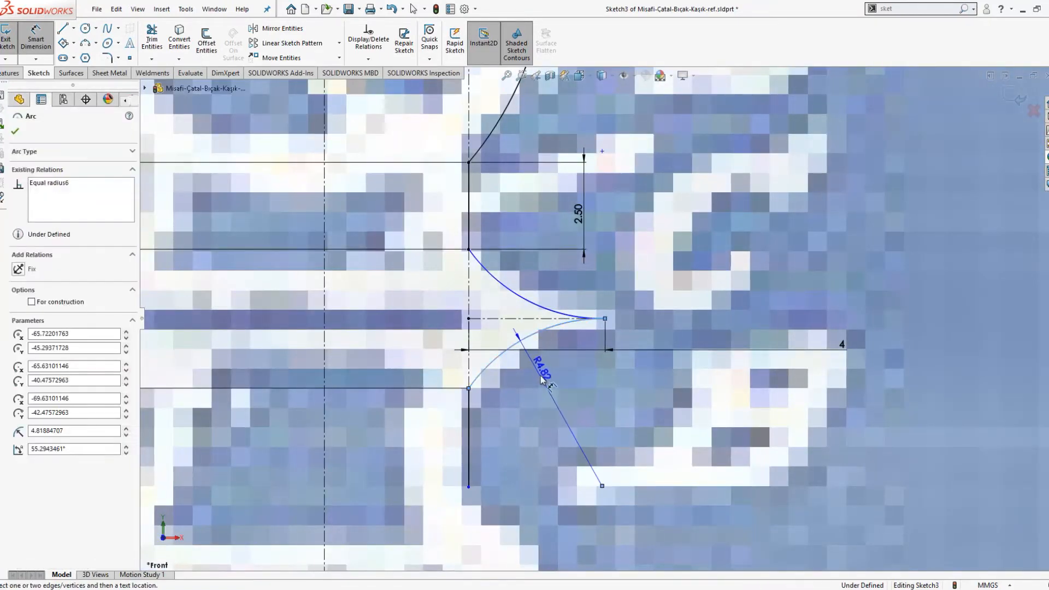
pyautogui.click(539, 379)
pyautogui.write('5')
pyautogui.press('Return')
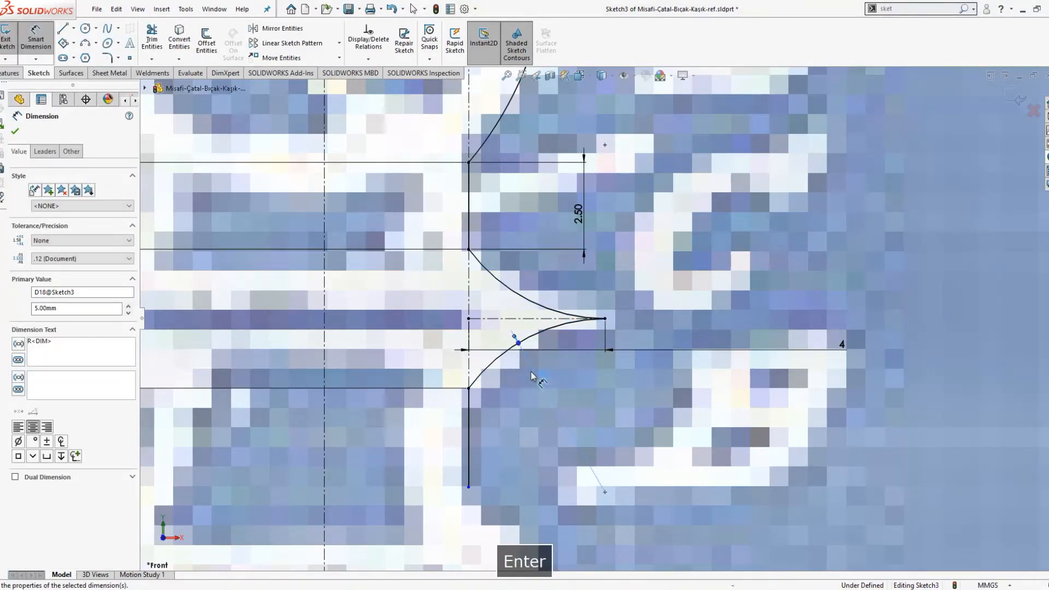
# Try radii of 10 mm and 8 mm for the collar arcs.
pyautogui.click(549, 378)
pyautogui.write('10')
pyautogui.press('Return')
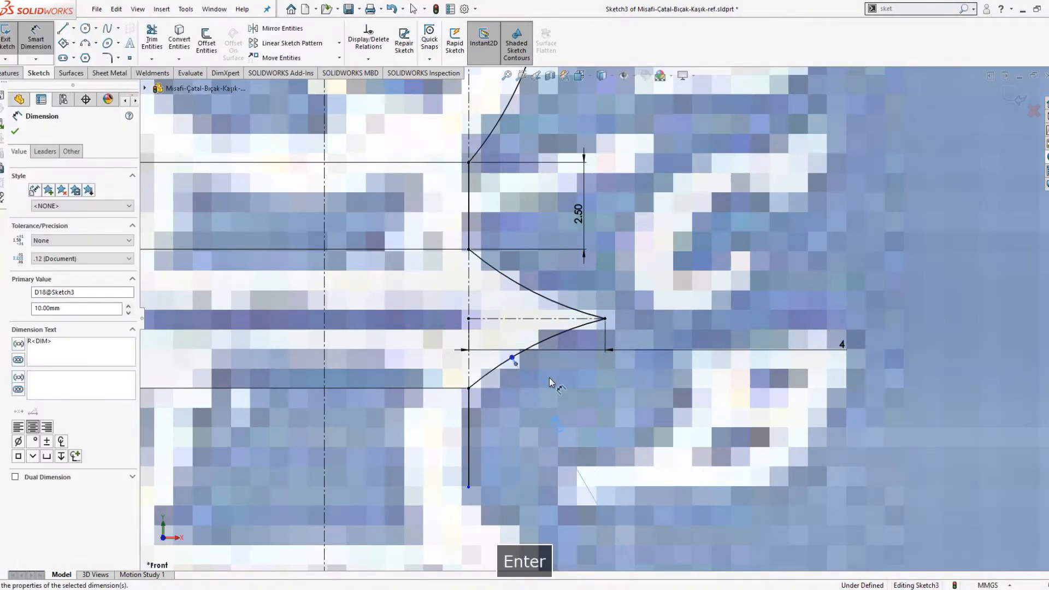
pyautogui.click(557, 425)
pyautogui.write('8')
pyautogui.press('Return')
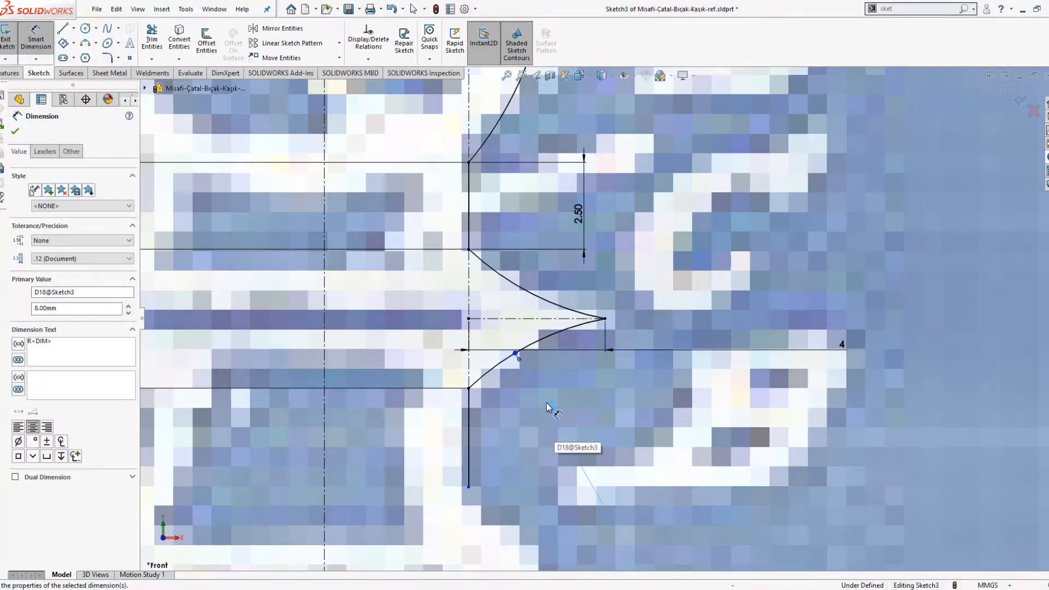
# Set the collar arcs' radius to 6 mm.
pyautogui.scroll(8, 598, 321)
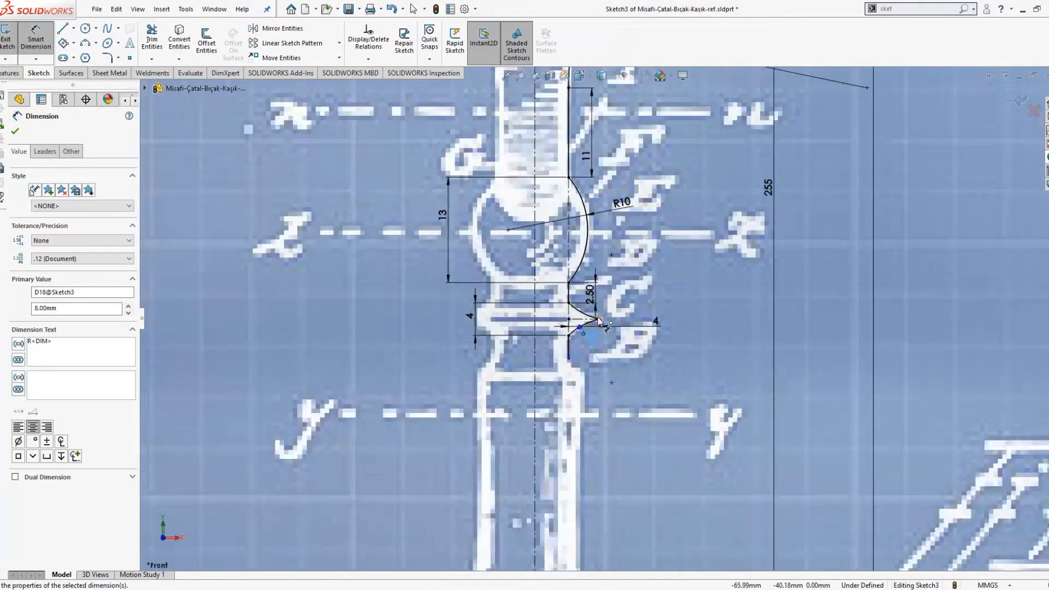
pyautogui.scroll(-5, 599, 320)
pyautogui.click(575, 375)
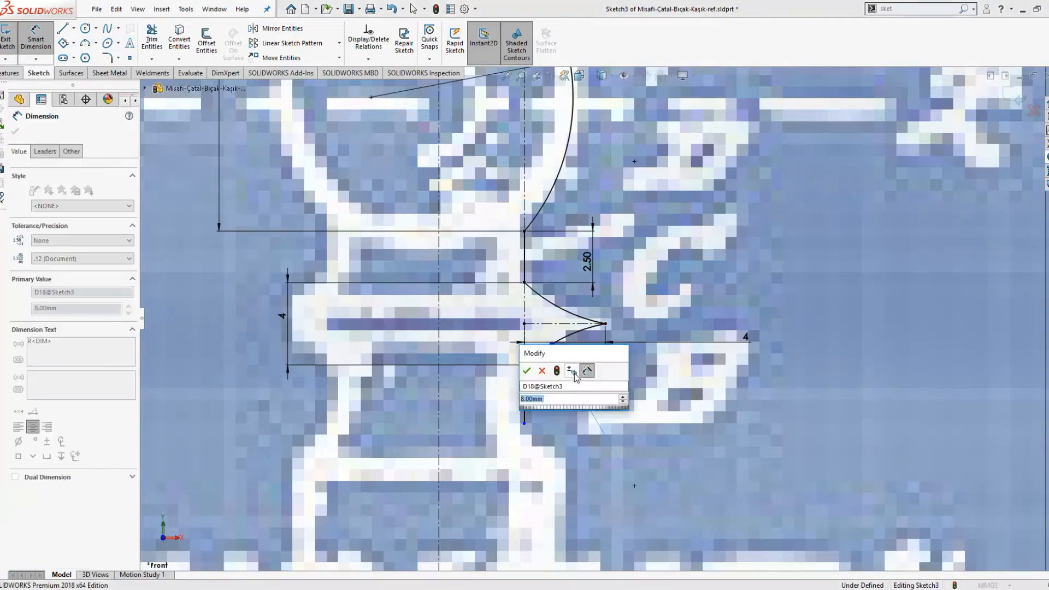
pyautogui.write('6')
pyautogui.press('Return')
pyautogui.press('Escape')
pyautogui.scroll(-3, 573, 316)
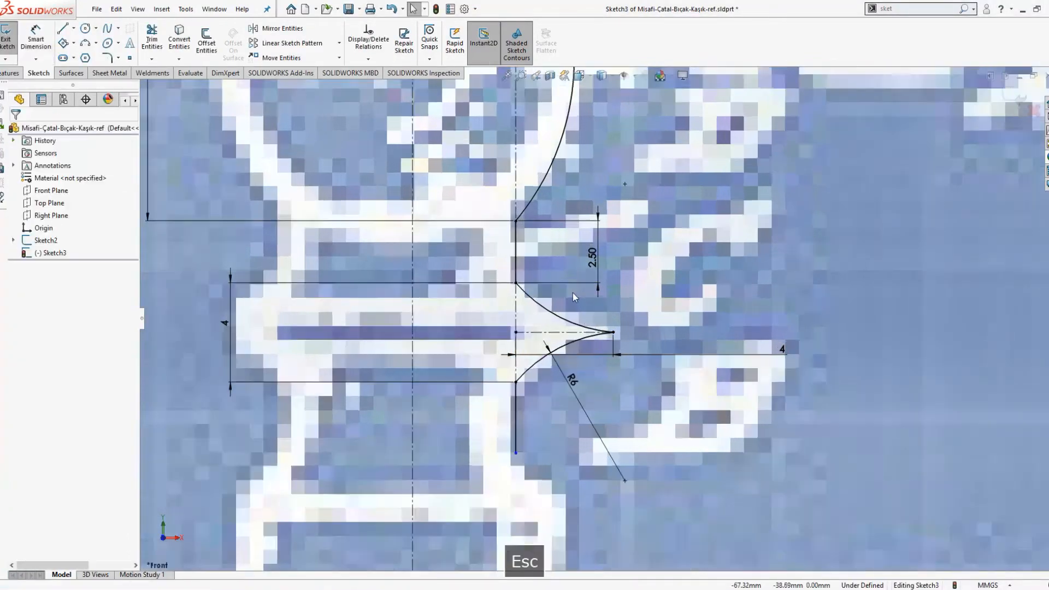
# Draw an outward-curving arc of about 2.9 mm radius from the lower end of the vertical line below the collar to the handle's shoulder.
pyautogui.scroll(5, 622, 356)
pyautogui.scroll(2, 599, 382)
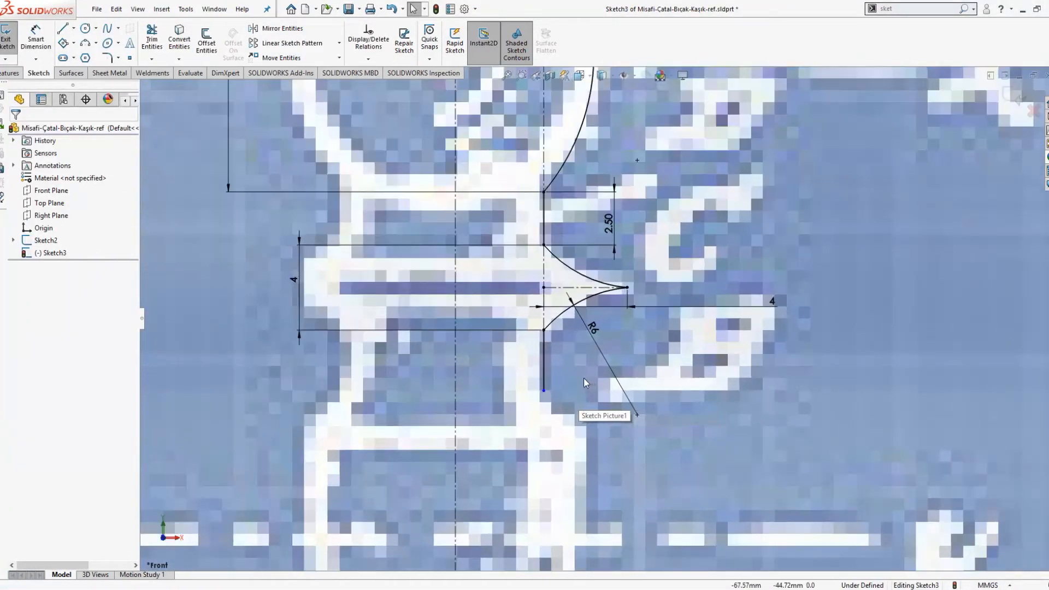
pyautogui.scroll(5, 580, 382)
pyautogui.scroll(-6, 603, 335)
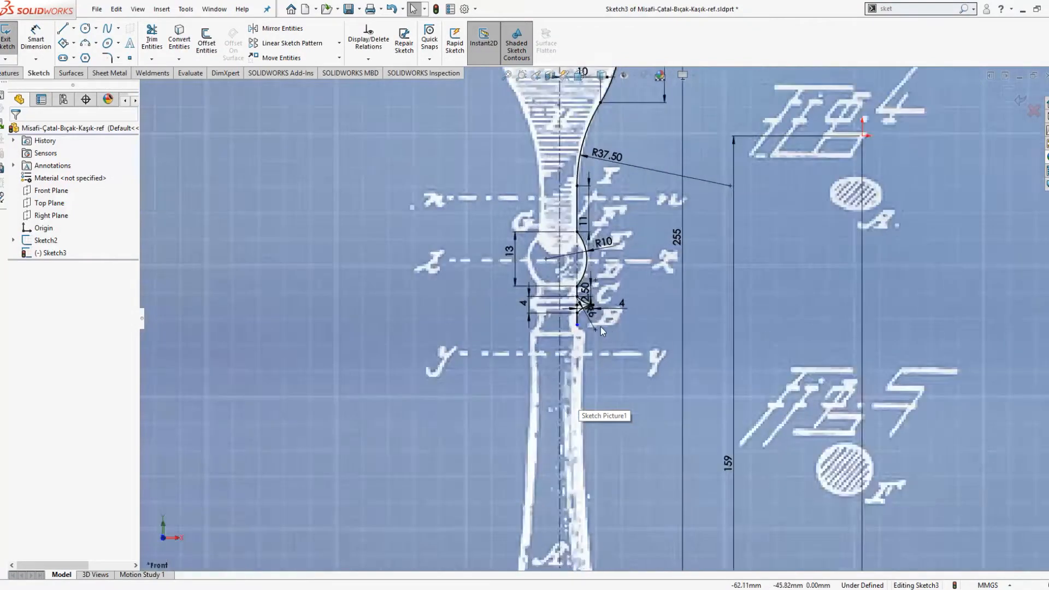
pyautogui.press('s')
pyautogui.click(631, 385)
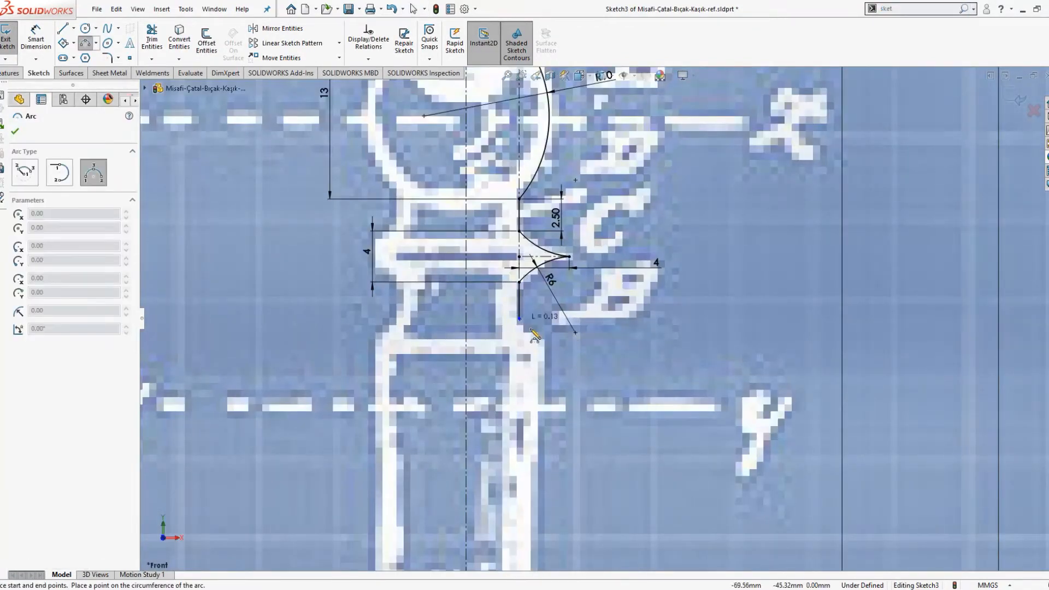
pyautogui.click(528, 337)
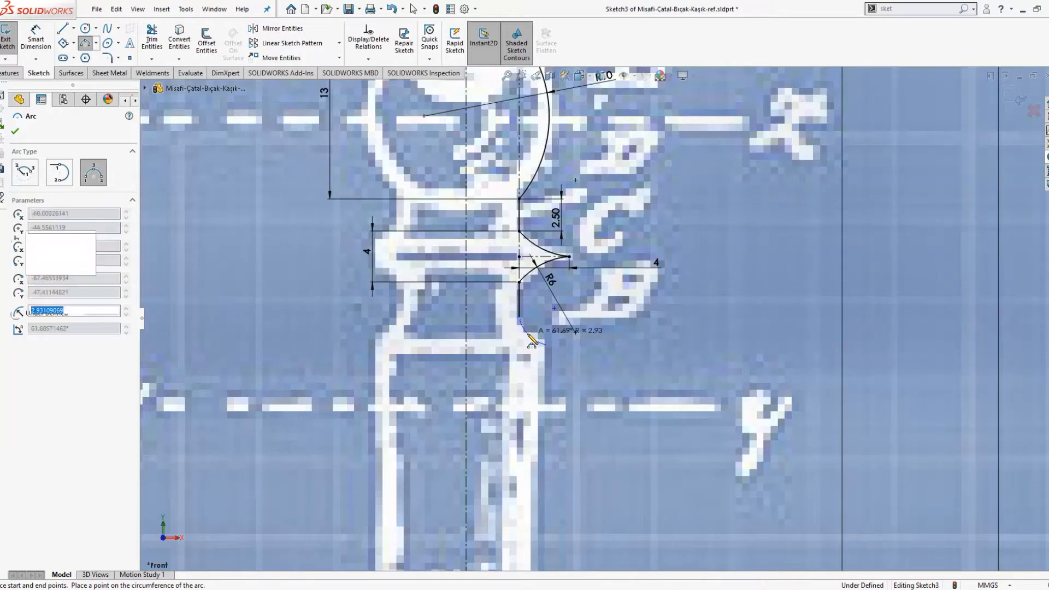
pyautogui.press('Escape')
# Make the new shoulder arc tangent to the vertical line below the collar.
pyautogui.click(527, 330)
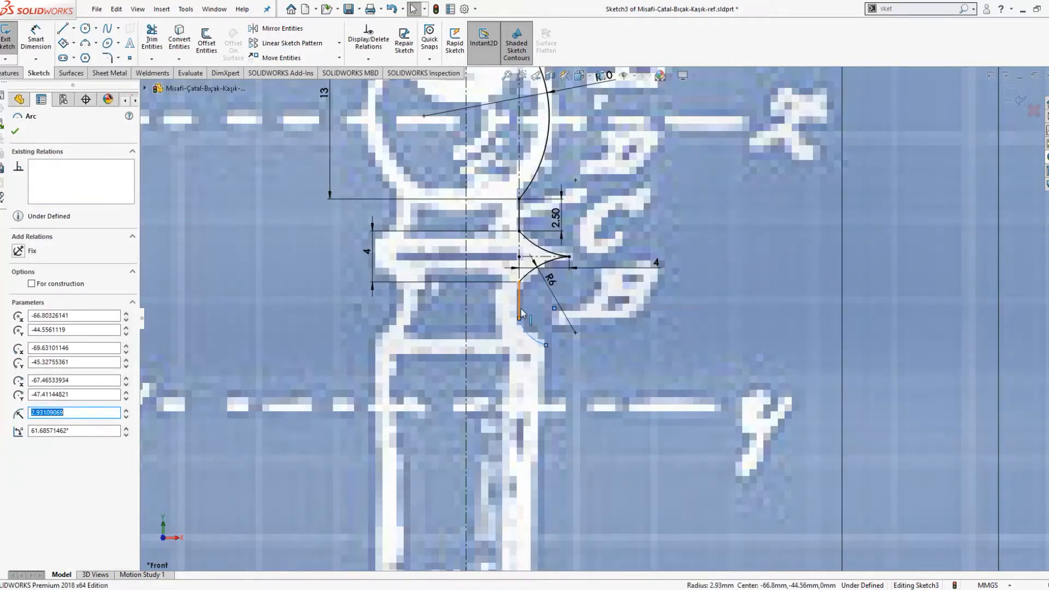
pyautogui.keyDown('ctrl'); pyautogui.click(519, 299); pyautogui.keyUp('ctrl')
pyautogui.click(18, 314)
pyautogui.press('Escape')
# Dimension the vertical line below the collar and set its length to 2 mm.
pyautogui.scroll(-4, 493, 329)
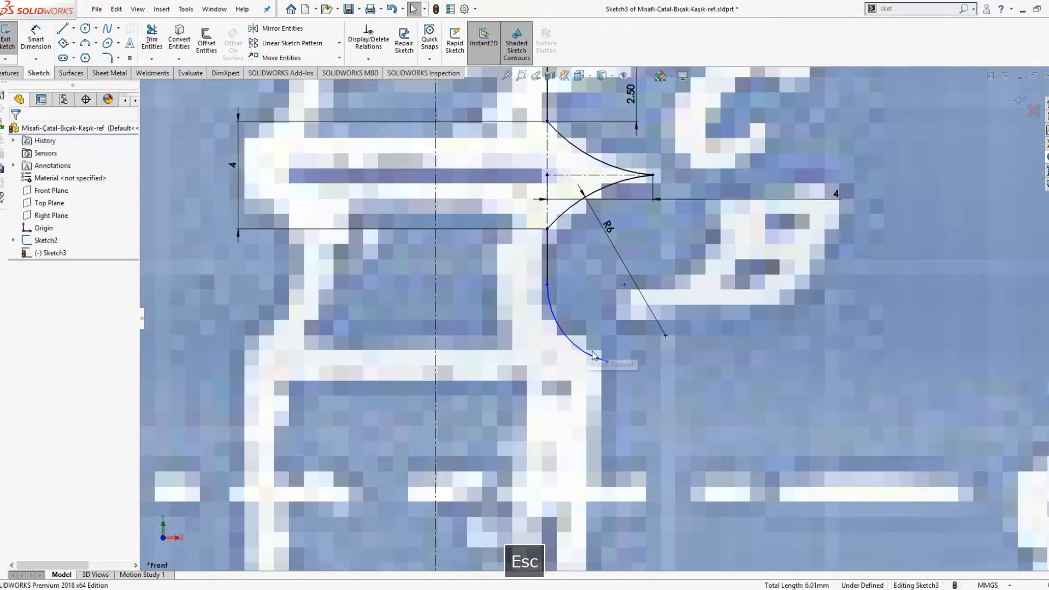
pyautogui.press('s')
pyautogui.click(580, 305)
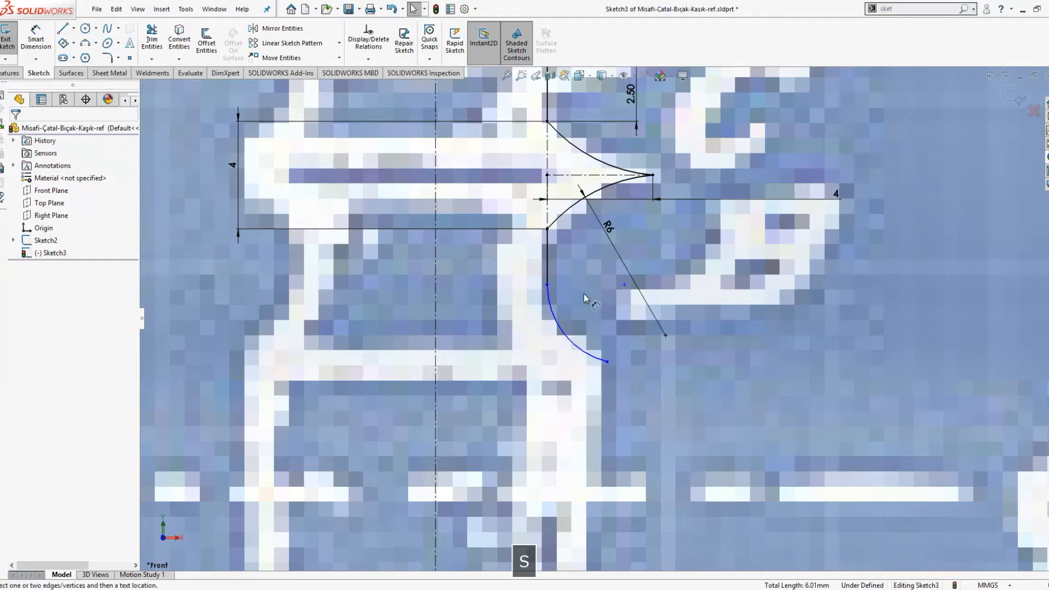
pyautogui.click(548, 269)
pyautogui.click(490, 267)
pyautogui.write('2.08038226mm')
pyautogui.press('Return')
pyautogui.press('Escape')
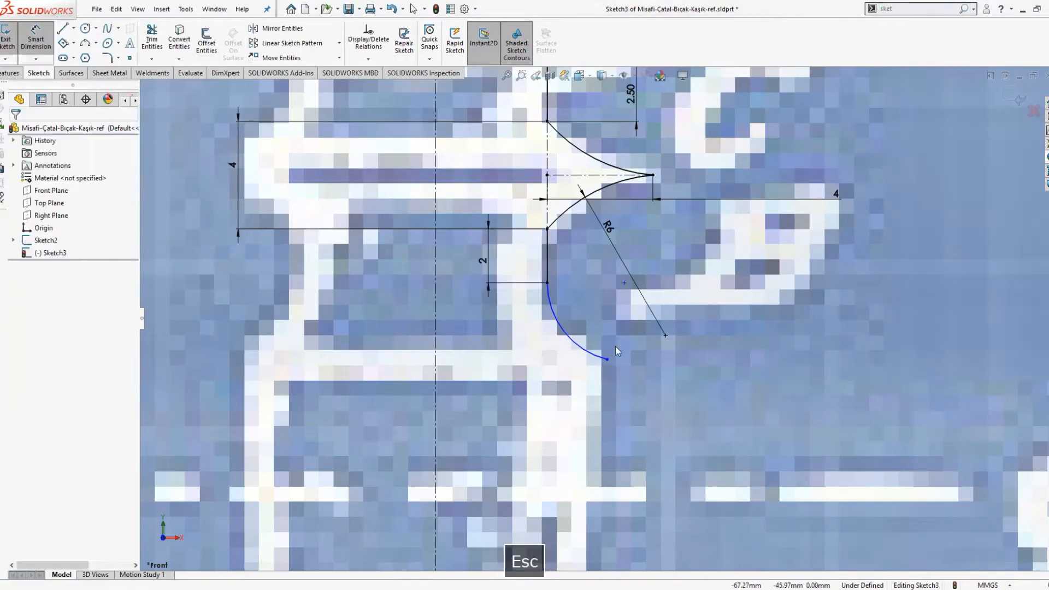
# Reposition the lower end of the arc below the collar and dimension the vertical distance between its endpoints as 3 mm.
pyautogui.moveTo(607, 360)
pyautogui.mouseDown()
pyautogui.moveTo(590, 356)
pyautogui.moveTo(598, 367)
pyautogui.mouseUp()
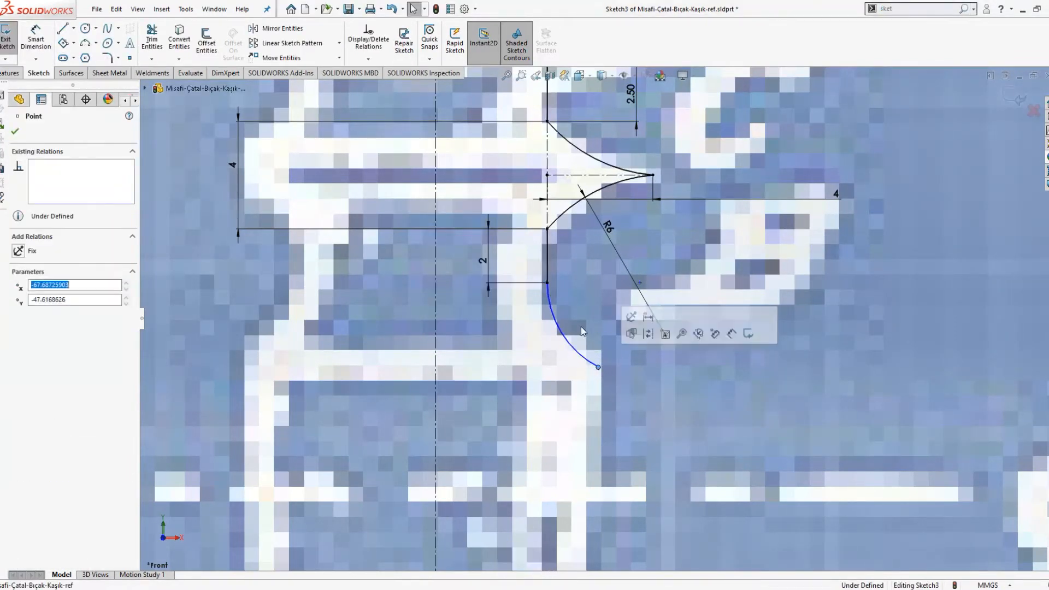
pyautogui.press('s')
pyautogui.click(612, 332)
pyautogui.click(598, 367)
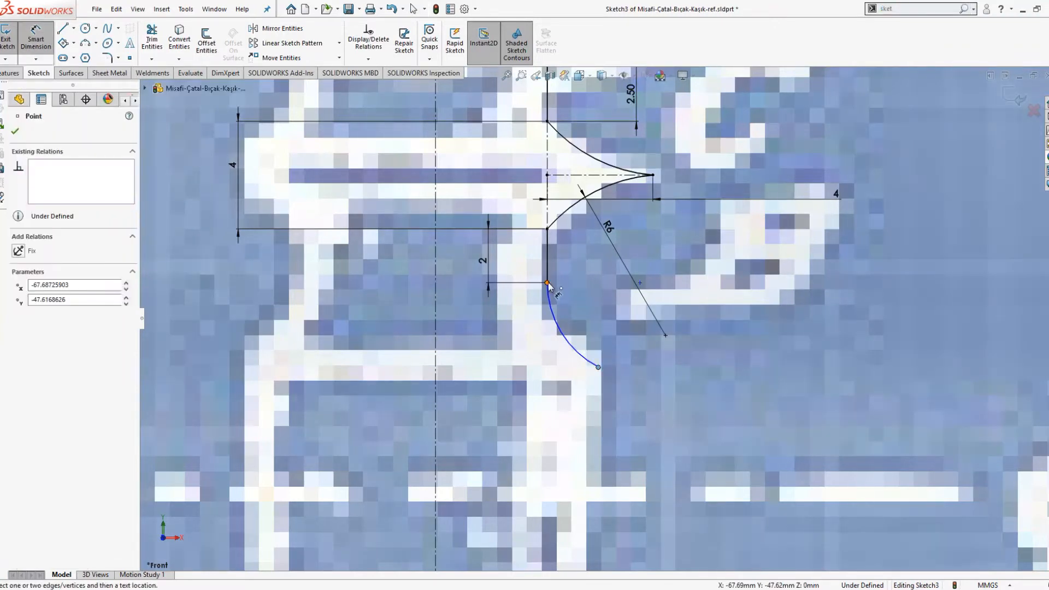
pyautogui.click(547, 283)
pyautogui.click(689, 322)
pyautogui.write('3.14113297mm')
pyautogui.press('Return')
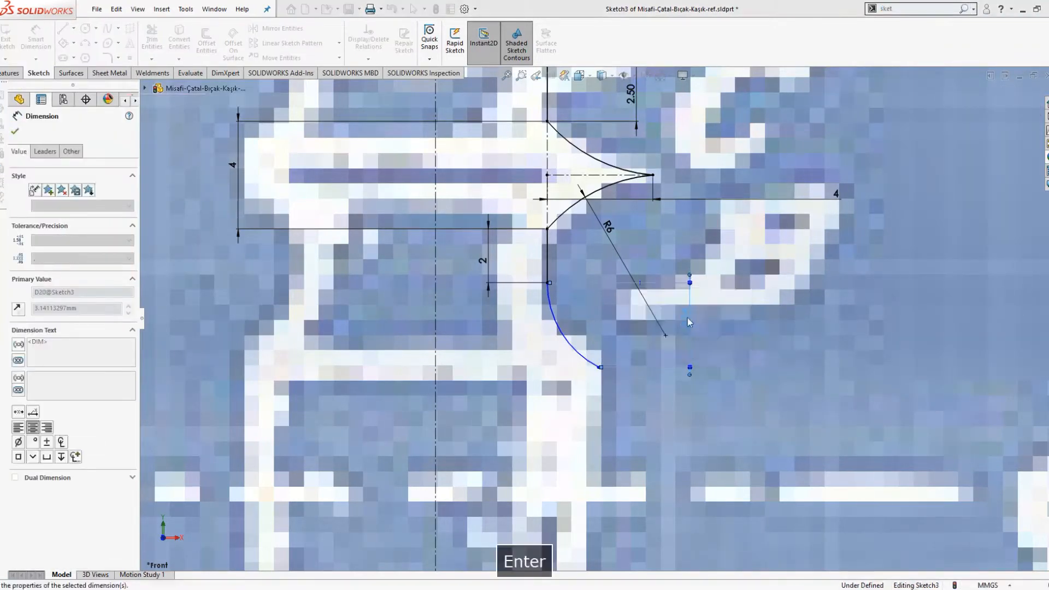
# Dimension the horizontal distance between the same arc's endpoints as 2 mm and place the dimension on the inner side of the neck.
pyautogui.click(593, 364)
pyautogui.click(546, 282)
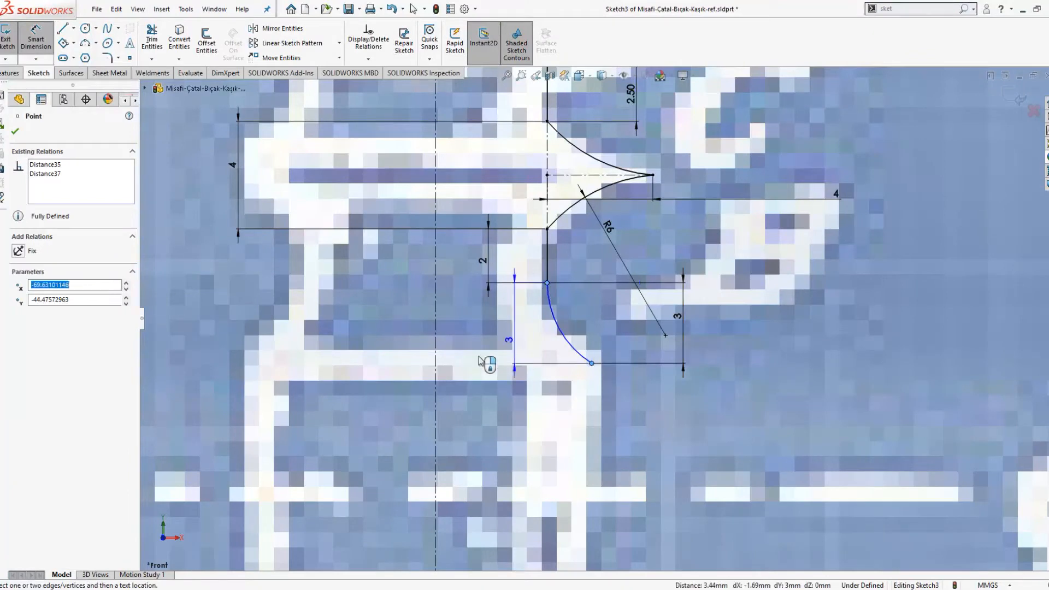
pyautogui.click(571, 408)
pyautogui.write('2')
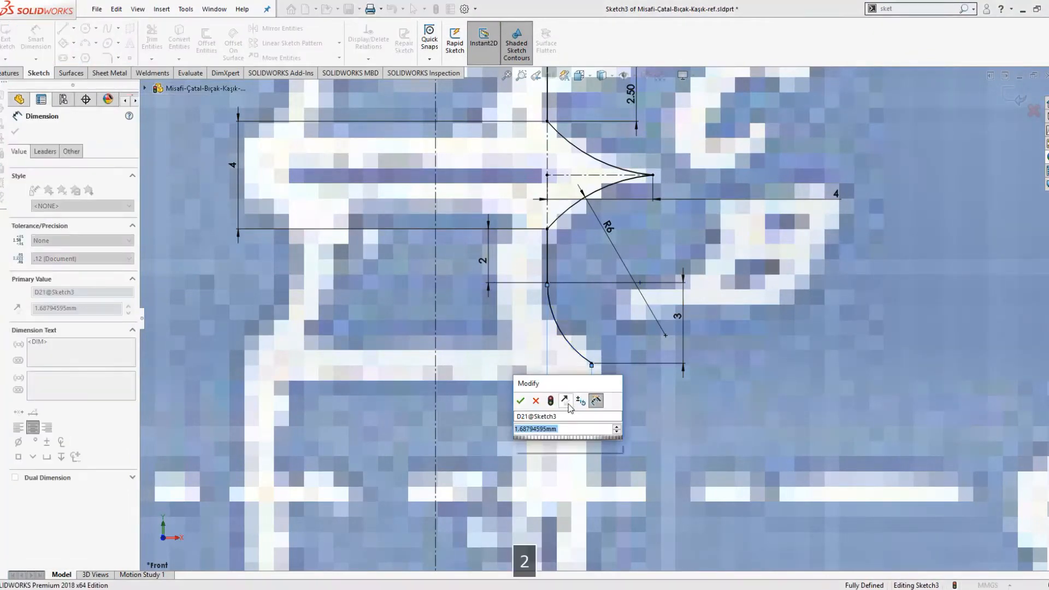
pyautogui.press('Return')
pyautogui.scroll(3, 606, 355)
pyautogui.press('Escape')
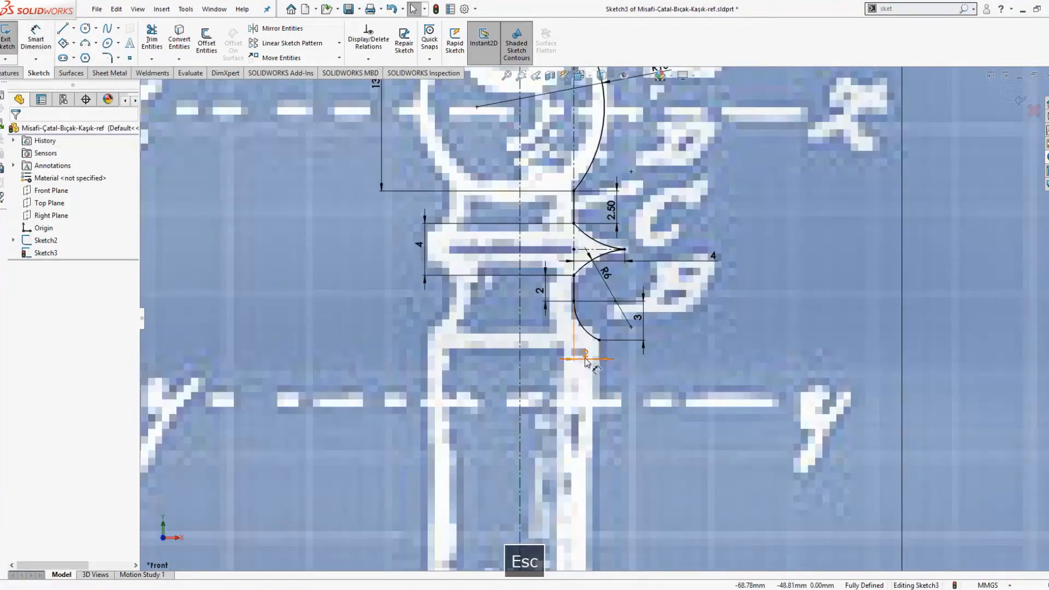
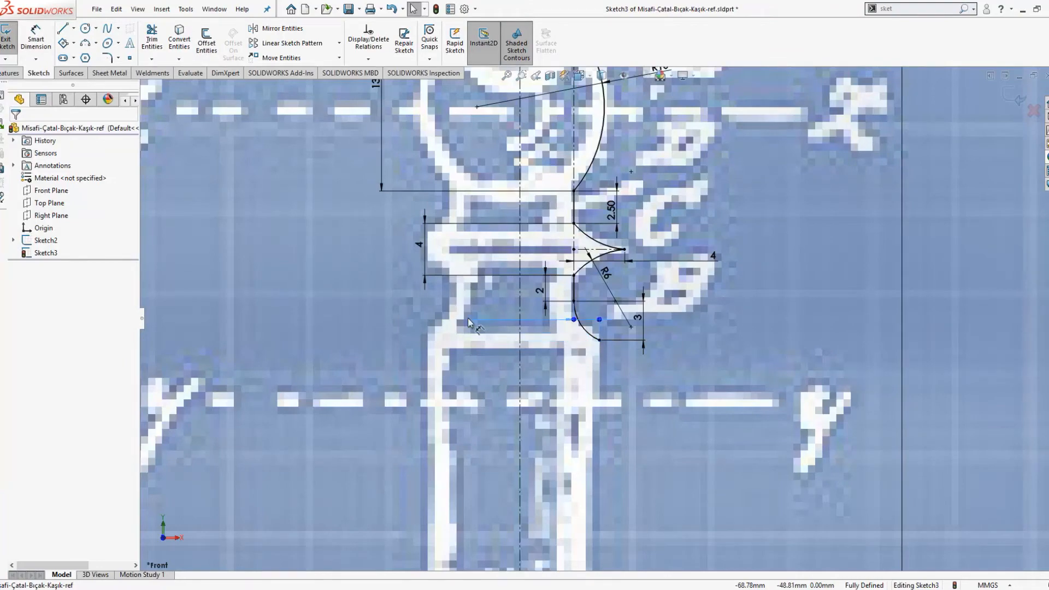
pyautogui.press('Escape')
# Trace the upper handle edge with a three-point arc of about 301 mm radius, starting from the neck arc's lower end.
pyautogui.scroll(6, 604, 348)
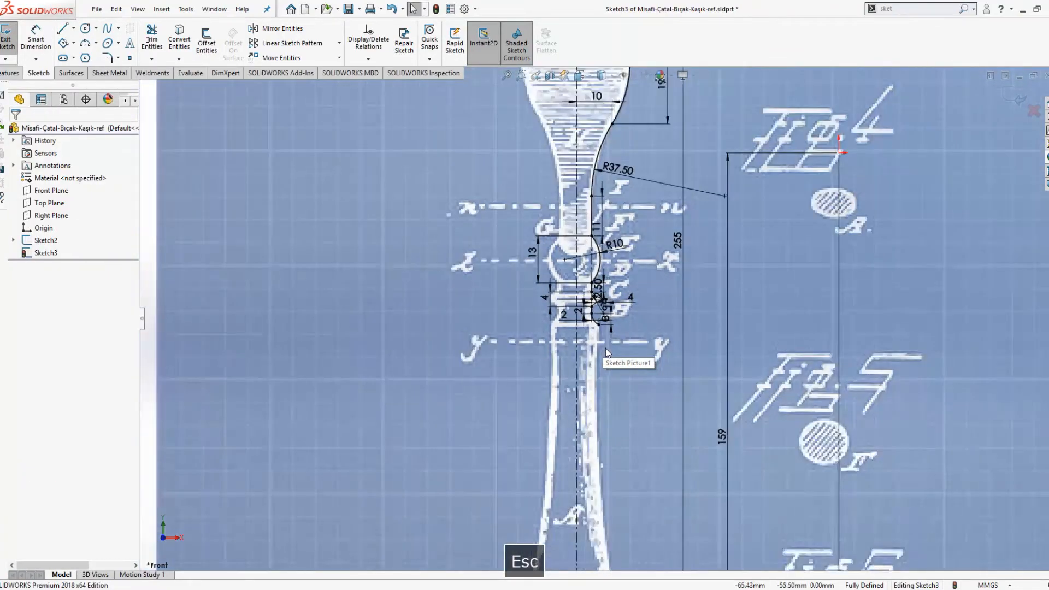
pyautogui.scroll(-1, 605, 350)
pyautogui.press('s')
pyautogui.click(649, 423)
pyautogui.scroll(-6, 599, 314)
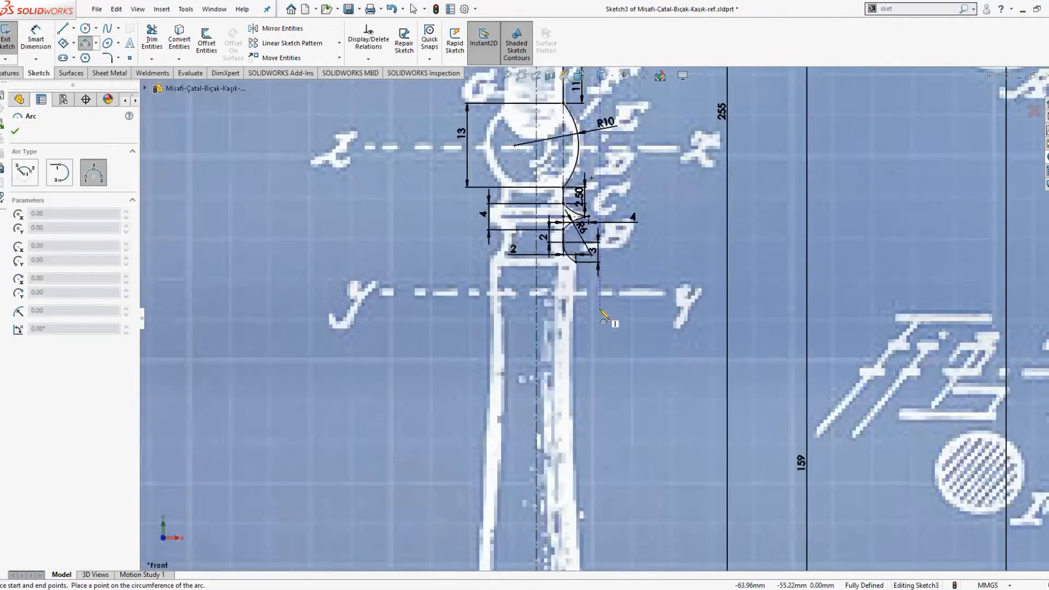
pyautogui.click(584, 261)
pyautogui.scroll(6, 596, 330)
pyautogui.scroll(-5, 603, 521)
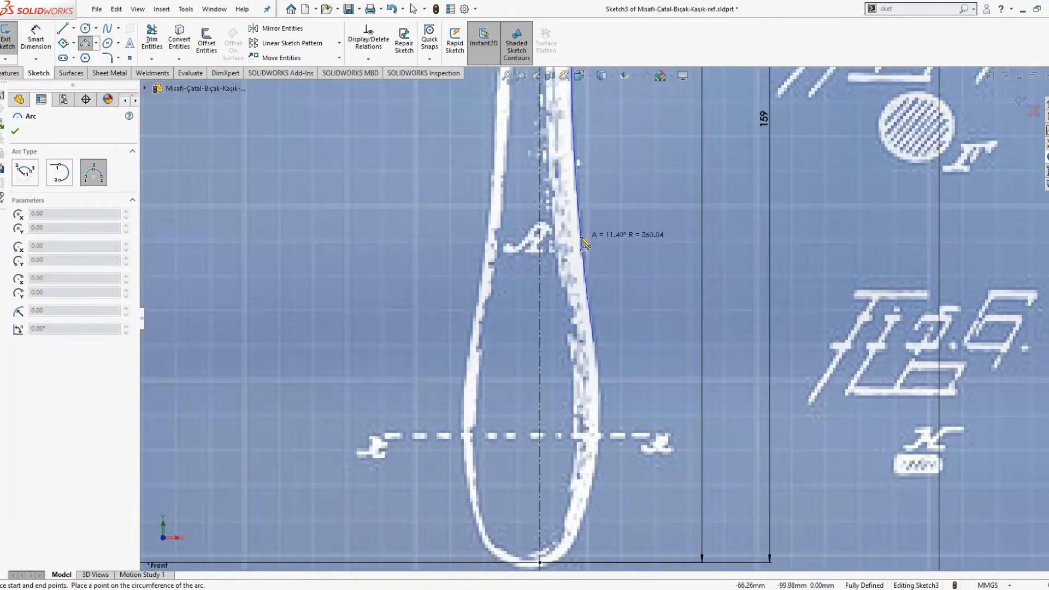
pyautogui.click(583, 243)
pyautogui.click(593, 339)
# Continue the outline with a three-point arc of about 57 mm radius along the bulge and one of about 6 mm to the bottom centre point.
pyautogui.scroll(-2, 609, 415)
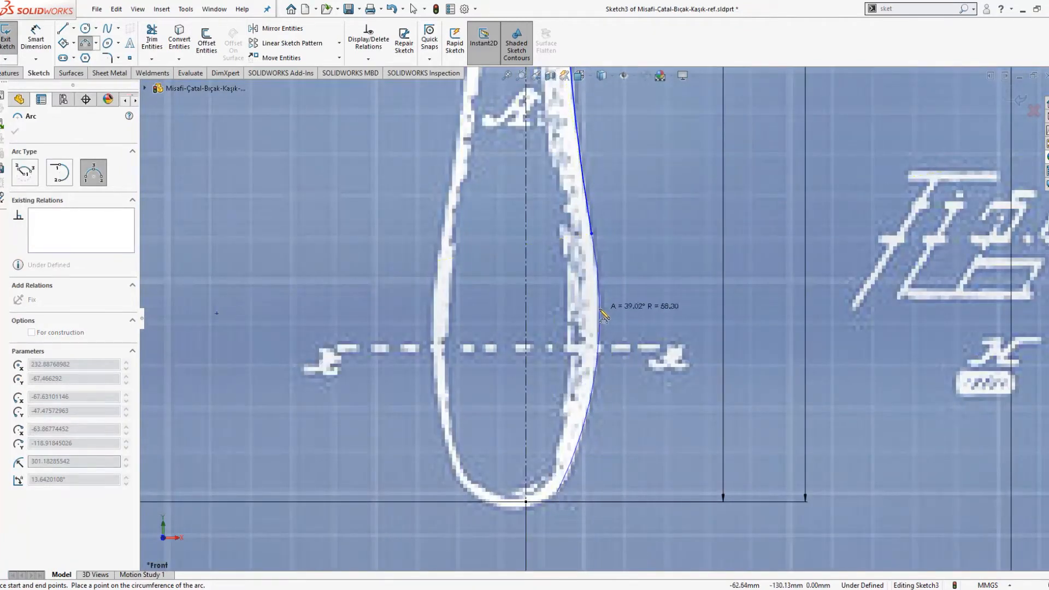
pyautogui.click(600, 315)
pyautogui.click(557, 492)
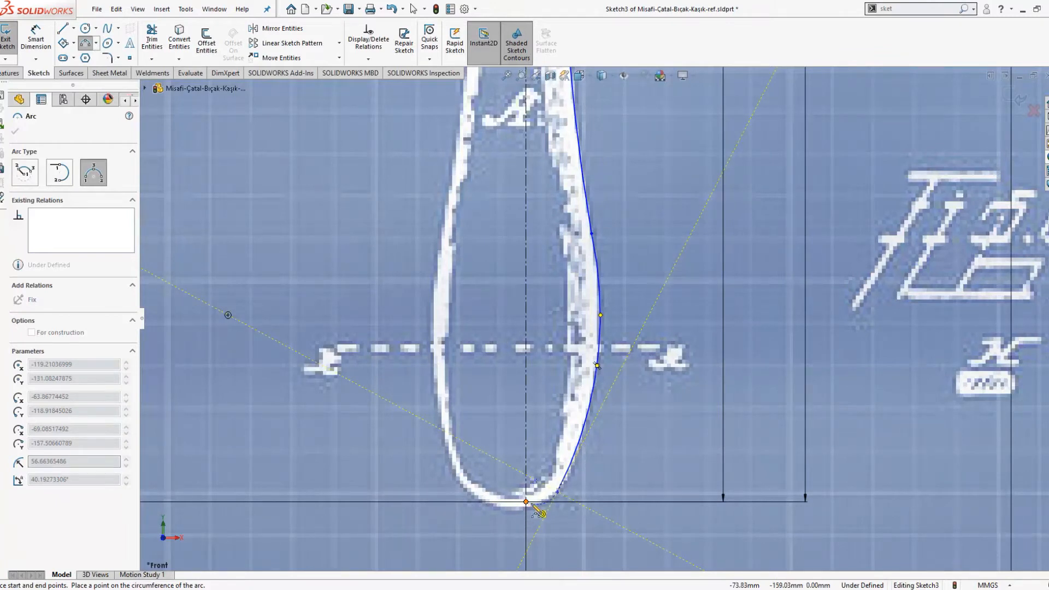
pyautogui.click(548, 507)
pyautogui.press('Escape')
# Make the handle's bulge arc tangent to the small arc at the bottom.
pyautogui.click(569, 452)
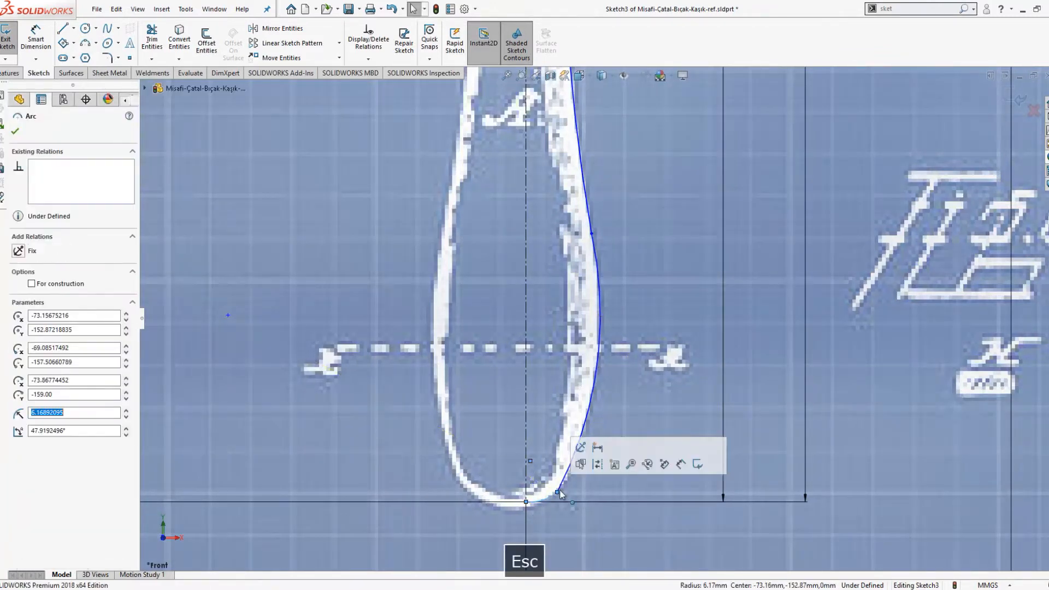
pyautogui.keyDown('ctrl'); pyautogui.click(544, 498); pyautogui.keyUp('ctrl')
pyautogui.click(38, 327)
# Draw a horizontal construction line about 20 mm long from the handle's bottom centre point, away from the outline.
pyautogui.press('s')
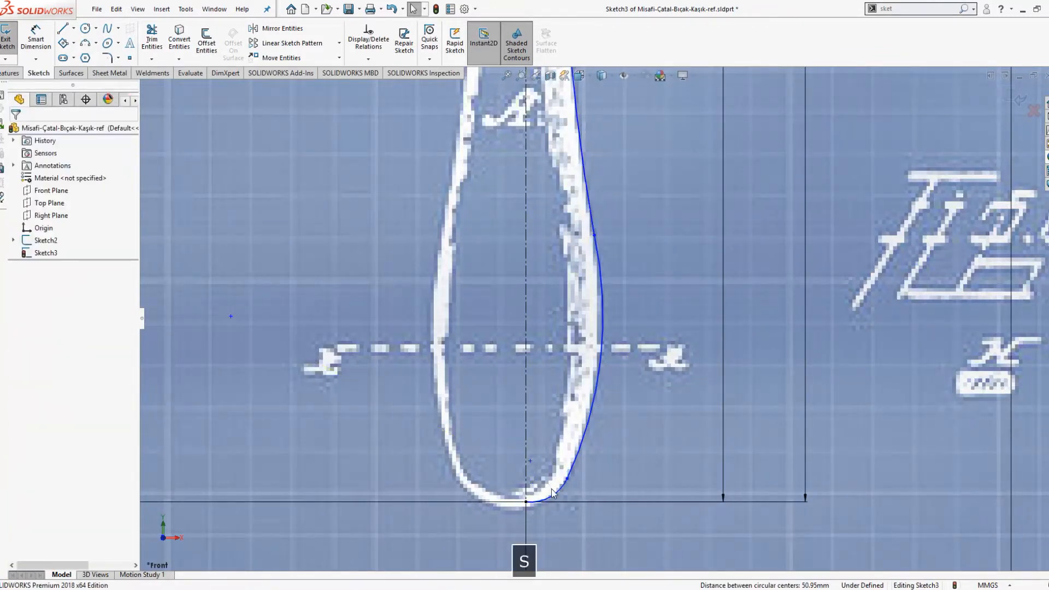
pyautogui.click(570, 525)
pyautogui.click(525, 501)
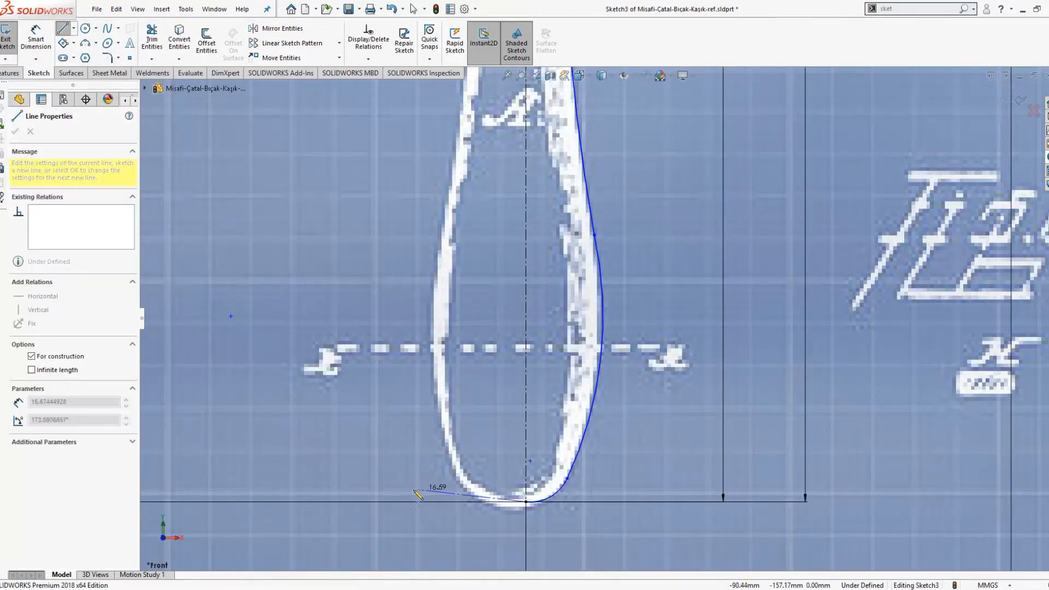
pyautogui.click(393, 501)
pyautogui.press('Escape')
# Make the small bottom arc tangent to the horizontal construction line.
pyautogui.click(492, 501)
pyautogui.keyDown('ctrl'); pyautogui.click(543, 498); pyautogui.keyUp('ctrl')
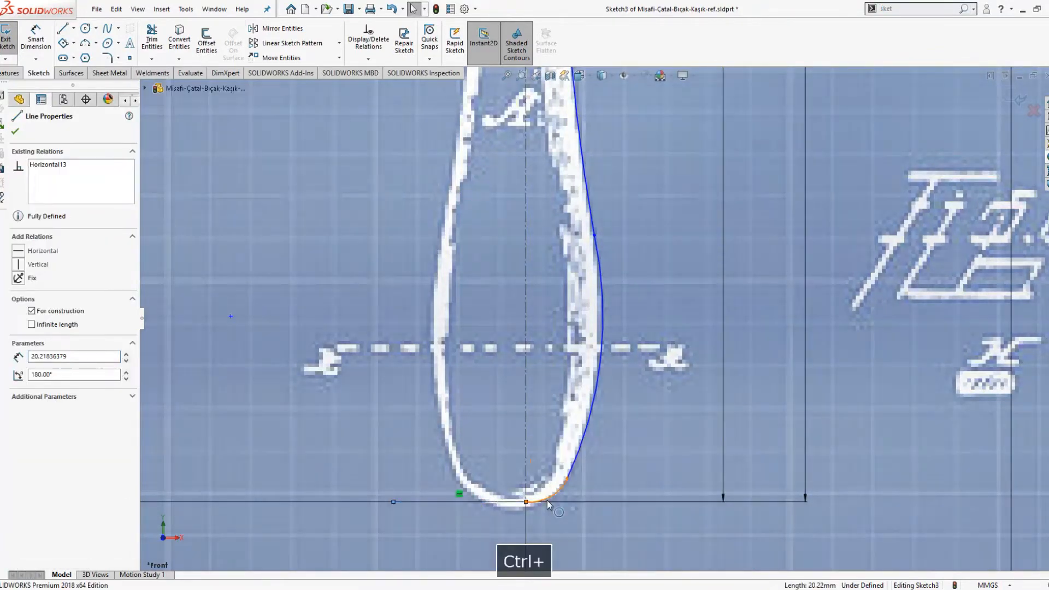
pyautogui.click(34, 331)
pyautogui.press('Escape')
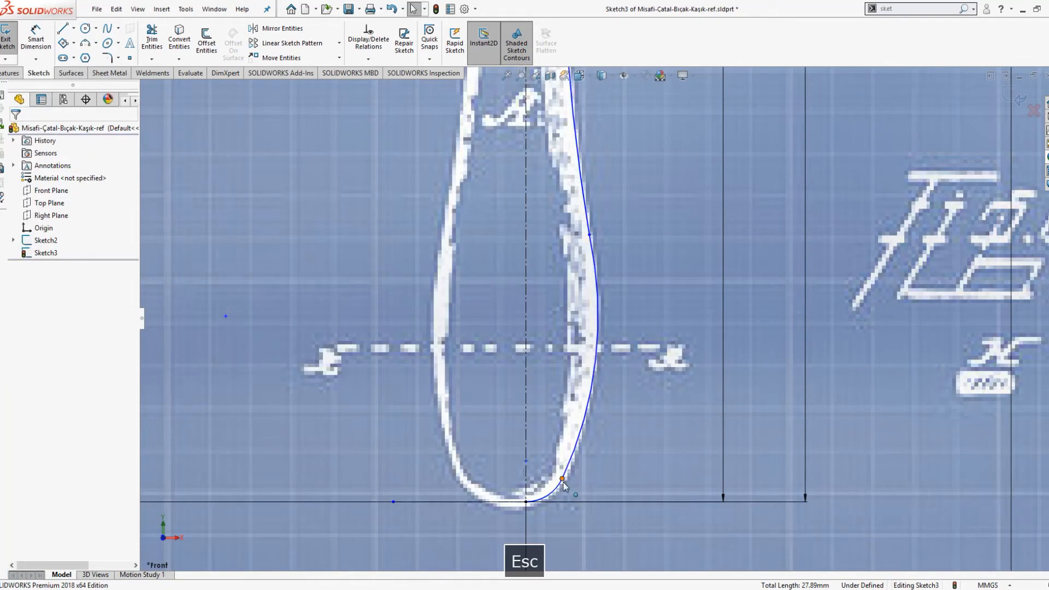
# Adjust the joint between the bottom and bulge arcs to the reference picture, and make the bulge arc tangent to the long handle arc.
pyautogui.moveTo(563, 481); pyautogui.dragTo(574, 469)
pyautogui.press('Escape')
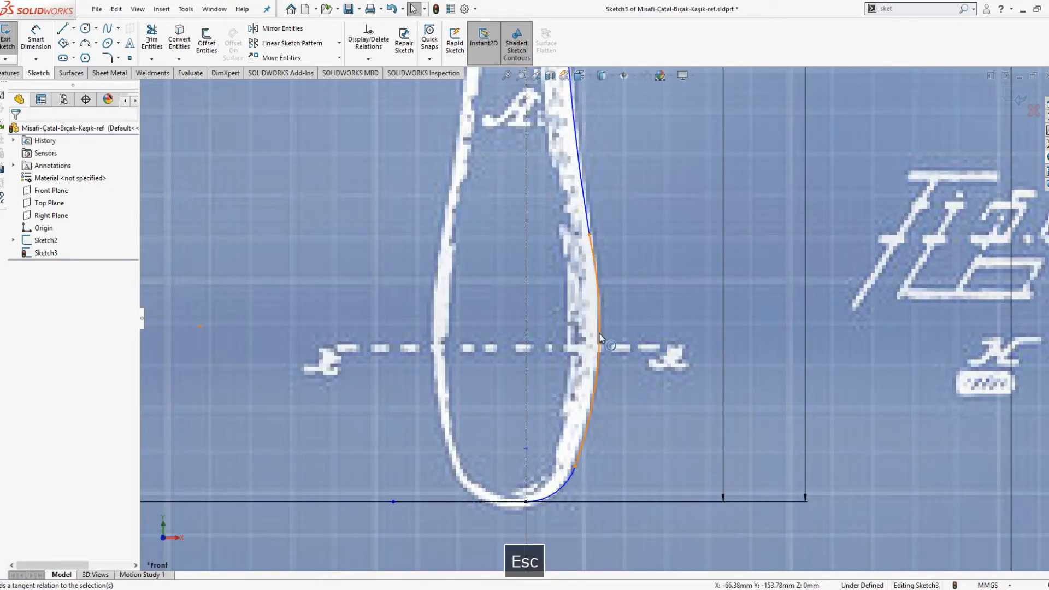
pyautogui.click(581, 454)
pyautogui.keyDown('ctrl'); pyautogui.click(590, 224); pyautogui.keyUp('ctrl')
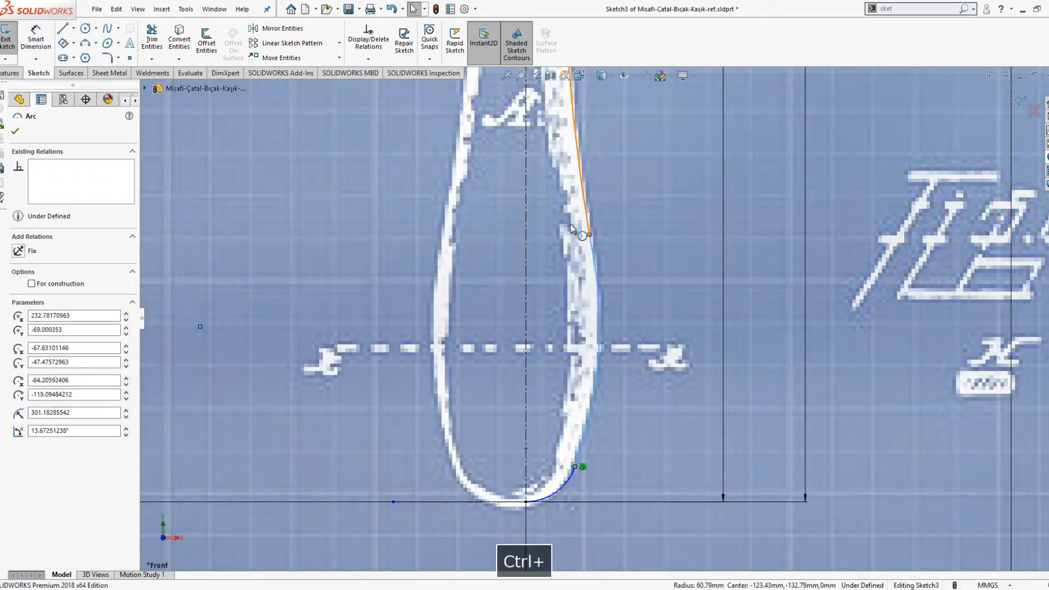
pyautogui.press('Escape')
# Dimension the joint between the long handle arc and the bulge arc as 10.25 mm from the vertical centreline.
pyautogui.scroll(3, 572, 251)
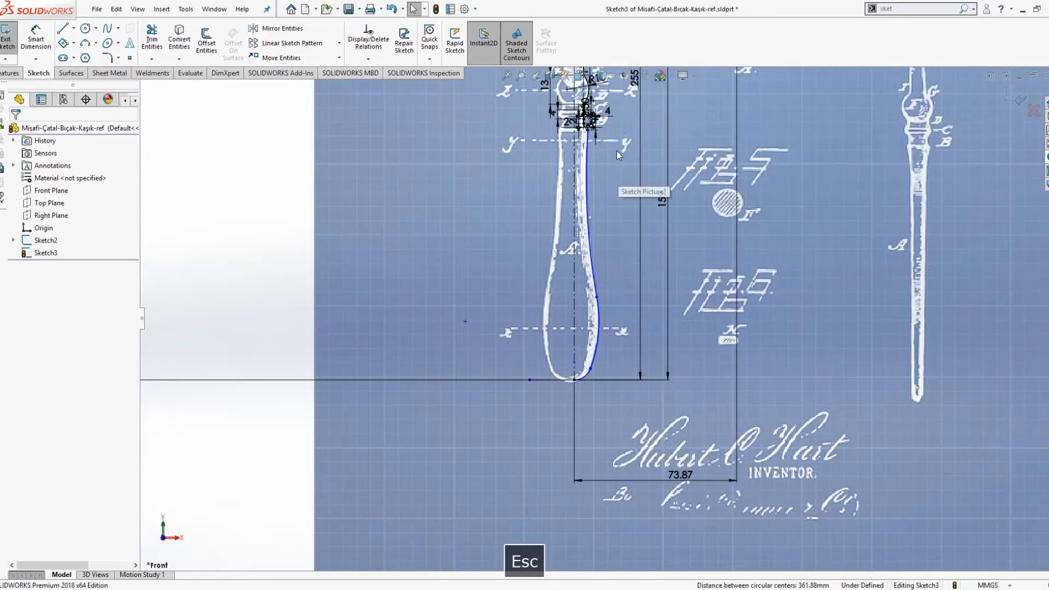
pyautogui.scroll(-5, 579, 164)
pyautogui.scroll(-2, 548, 251)
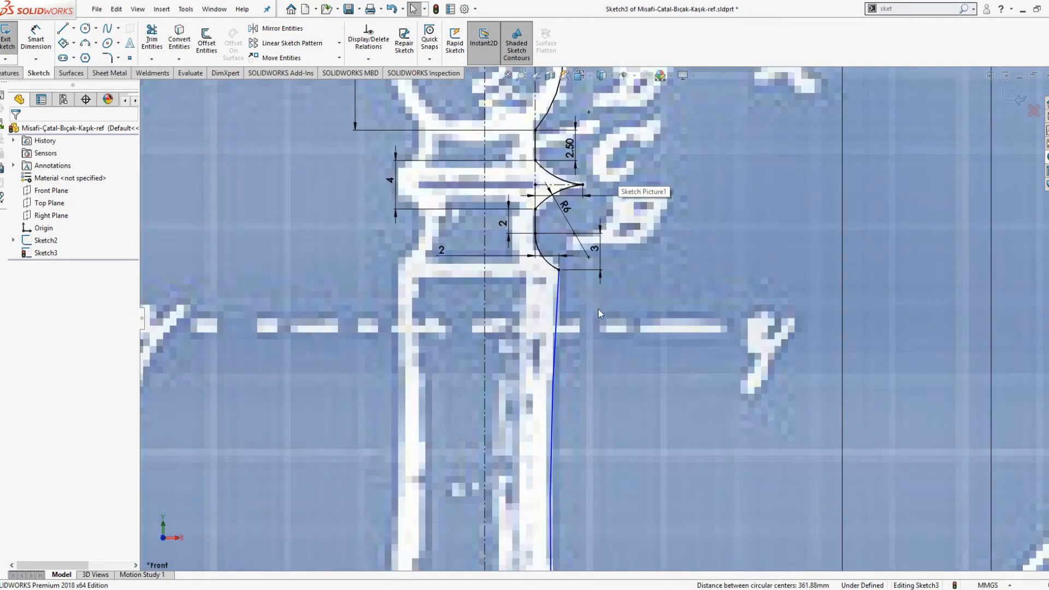
pyautogui.scroll(4, 598, 309)
pyautogui.scroll(-3, 595, 397)
pyautogui.press('s')
pyautogui.click(643, 422)
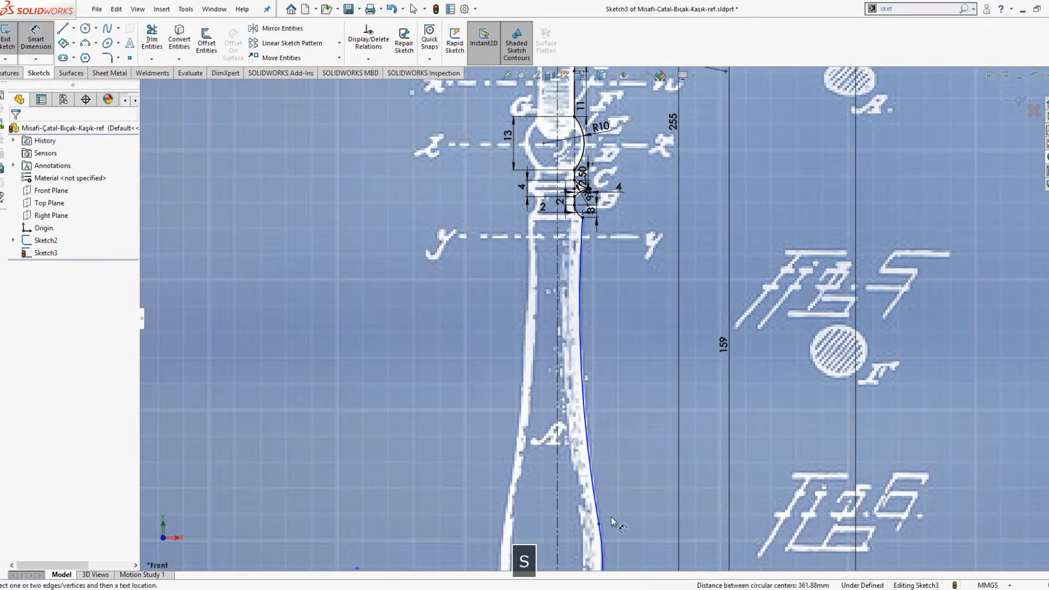
pyautogui.click(599, 525)
pyautogui.click(557, 507)
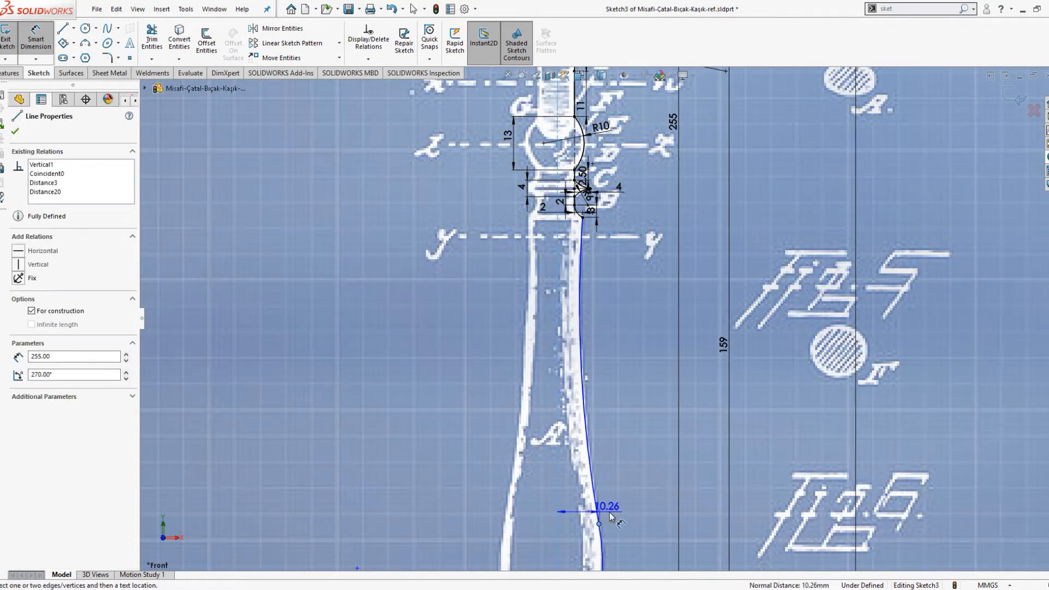
pyautogui.click(640, 505)
pyautogui.write('10,2')
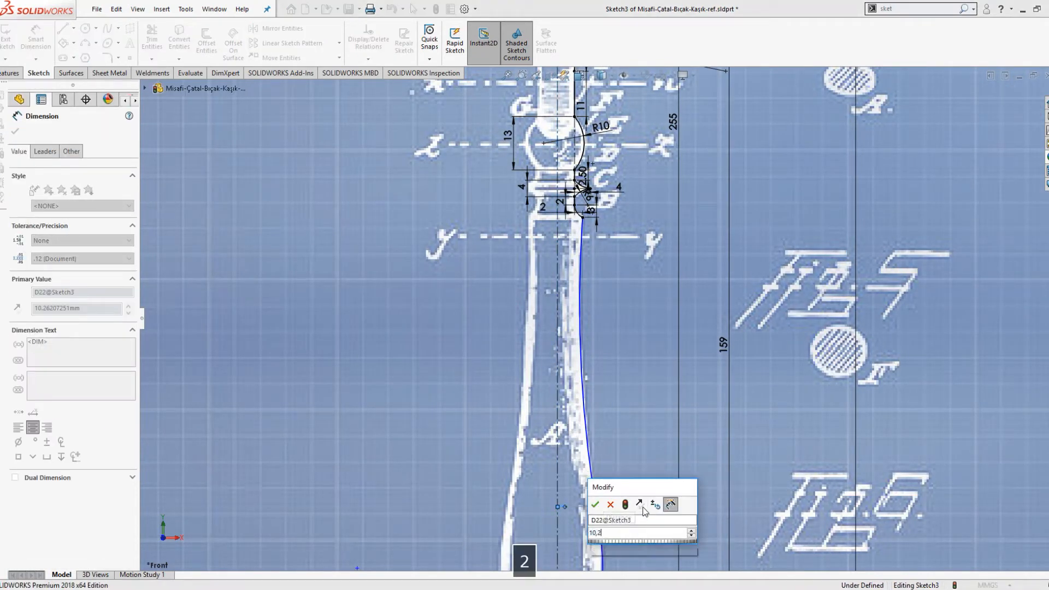
pyautogui.write('5')
pyautogui.press('Return')
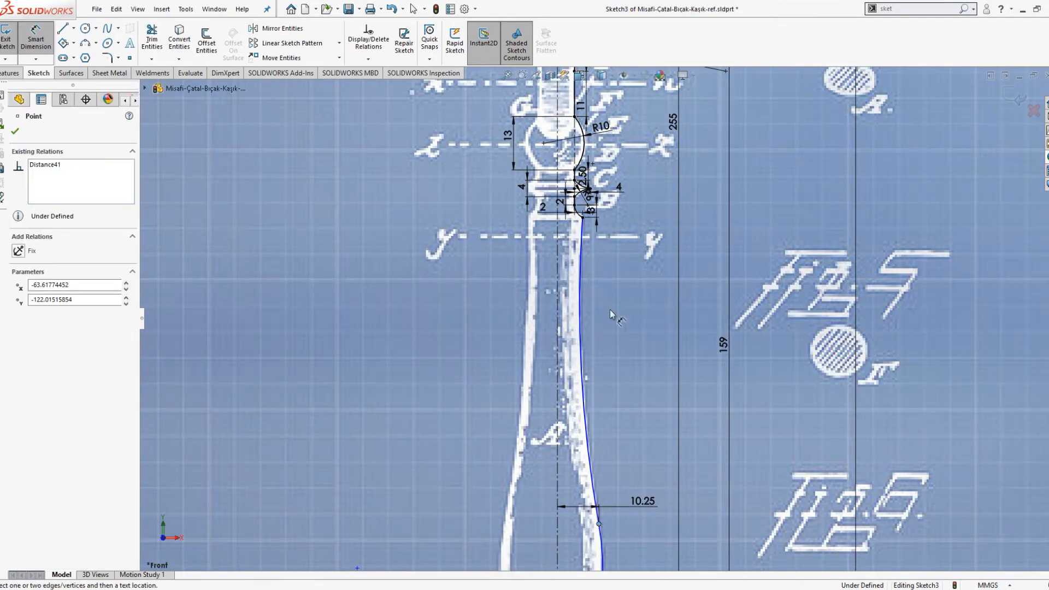
# Dimension the vertical distance from the neck arc's lower end to the long handle arc's lower end as 75 mm.
pyautogui.click(599, 523)
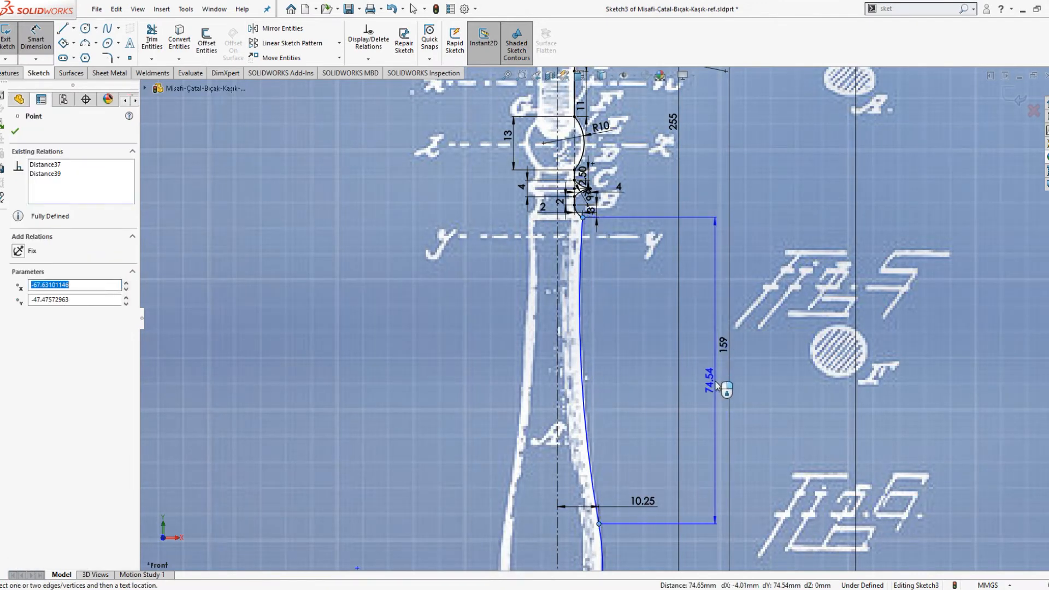
pyautogui.click(716, 382)
pyautogui.write('75')
pyautogui.press('Return')
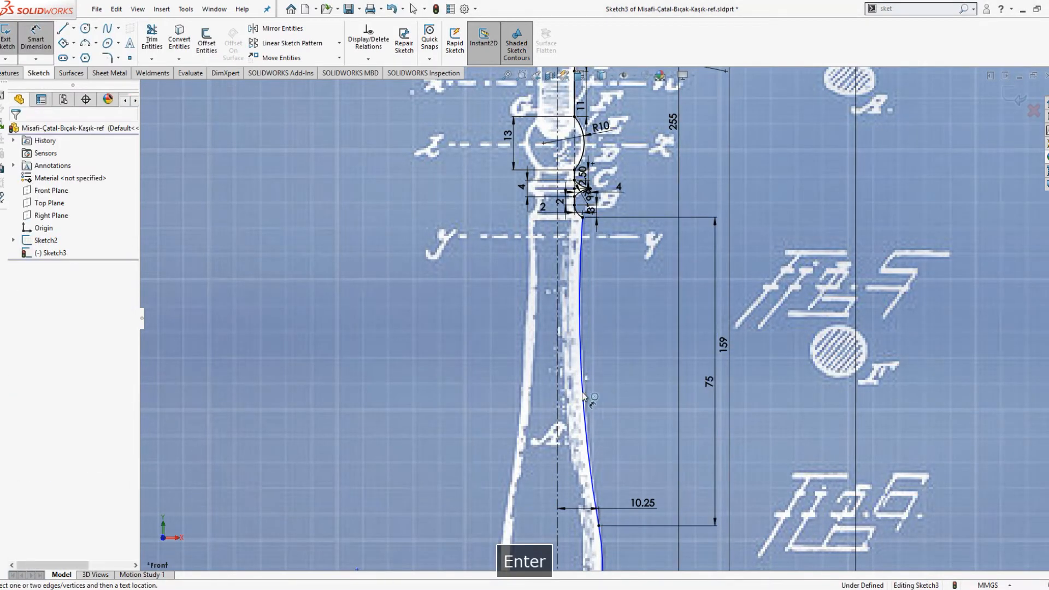
# Dimension the long handle arc's radius as 300 mm.
pyautogui.click(582, 393)
pyautogui.click(478, 397)
pyautogui.write('300')
pyautogui.press('Return')
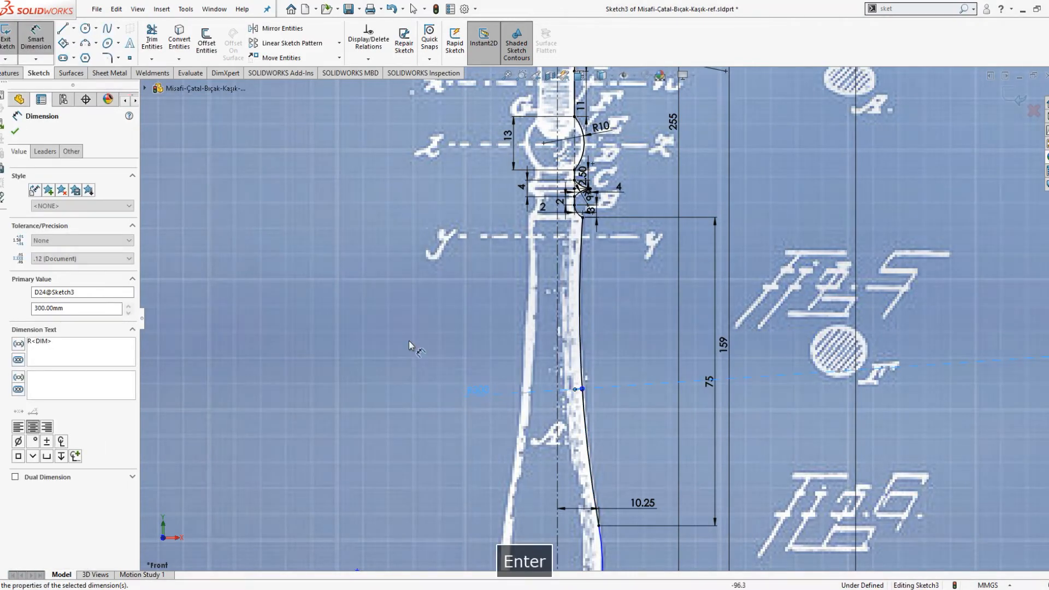
# Dimension the radius of the handle's bulge arc as 60 mm.
pyautogui.keyDown('ctrl'); pyautogui.moveTo(631, 587); pyautogui.dragTo(610, 451, button='middle'); pyautogui.keyUp('ctrl')
pyautogui.scroll(-2, 610, 450)
pyautogui.click(578, 448)
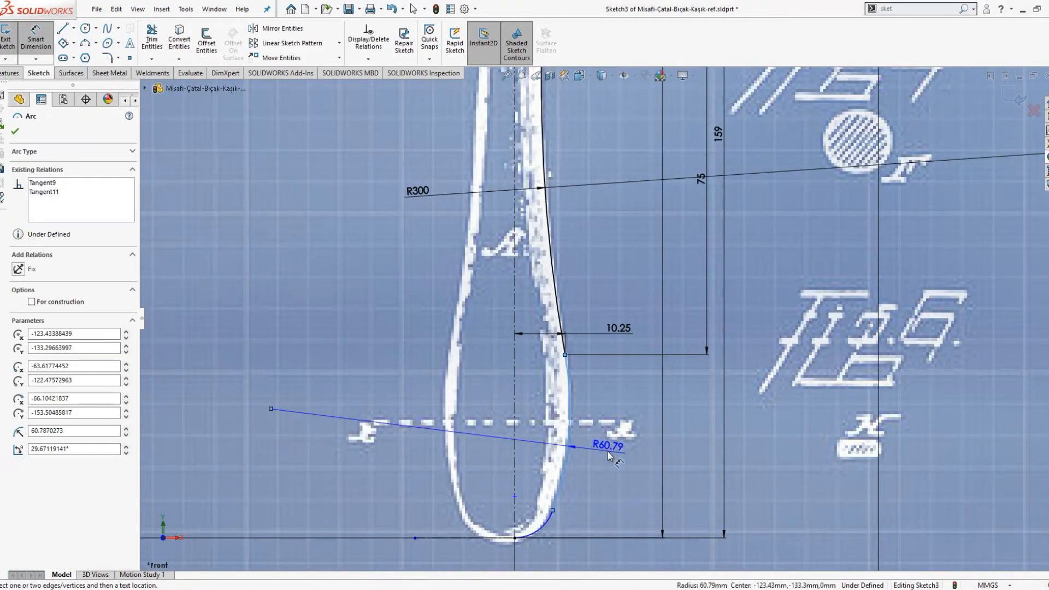
pyautogui.click(612, 459)
pyautogui.press('Return')
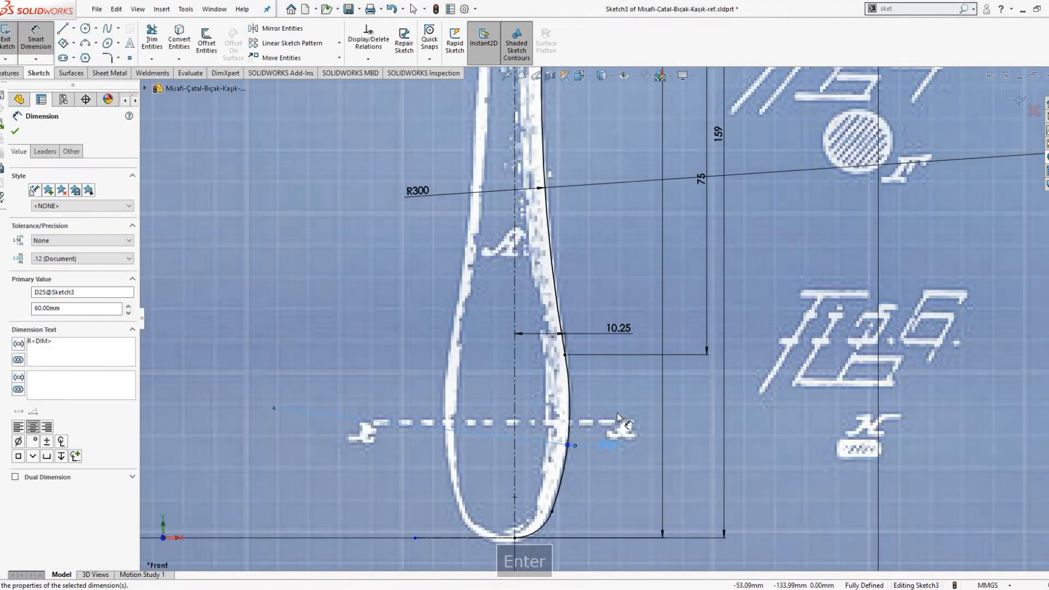
# Try radii of 50, 75, 60 and again 50 mm on the bulge arc to compare its fit with the reference picture.
pyautogui.click(614, 445)
pyautogui.press('Return')
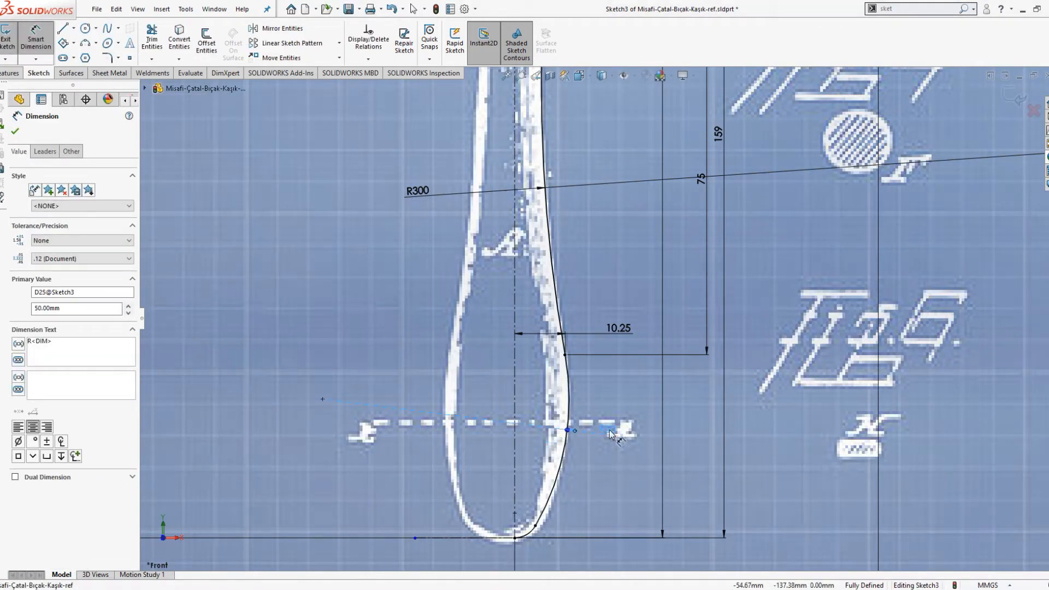
pyautogui.write('75')
pyautogui.press('Return')
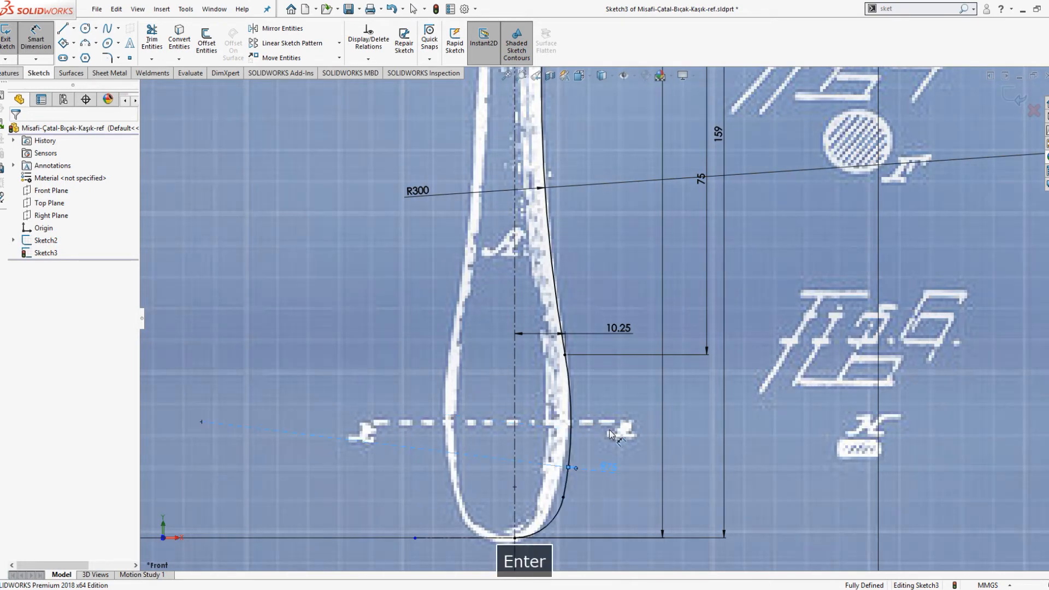
pyautogui.click(610, 472)
pyautogui.write('60')
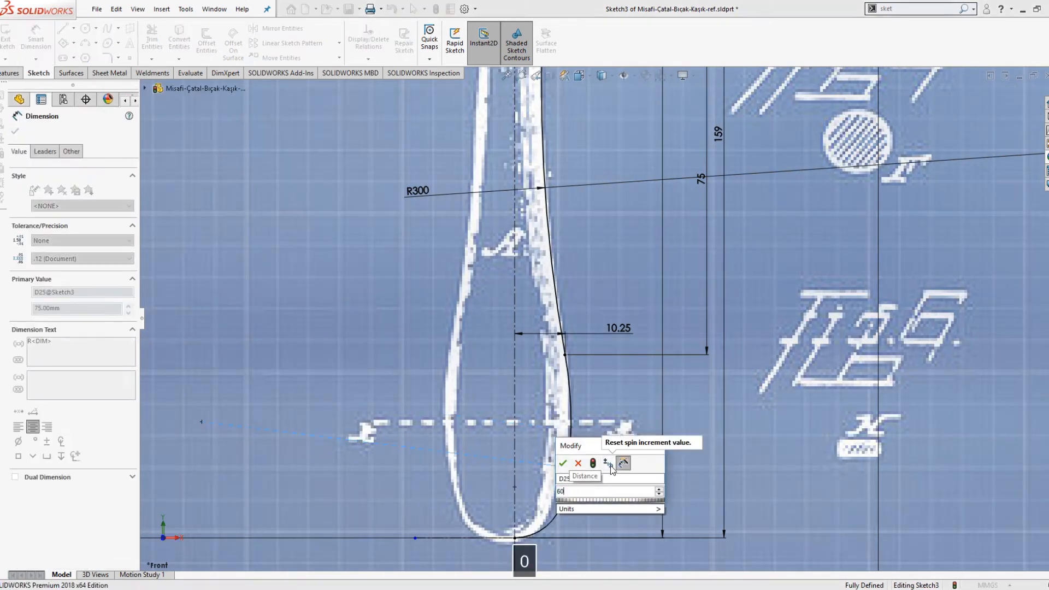
pyautogui.press('Return')
pyautogui.doubleClick(614, 448)
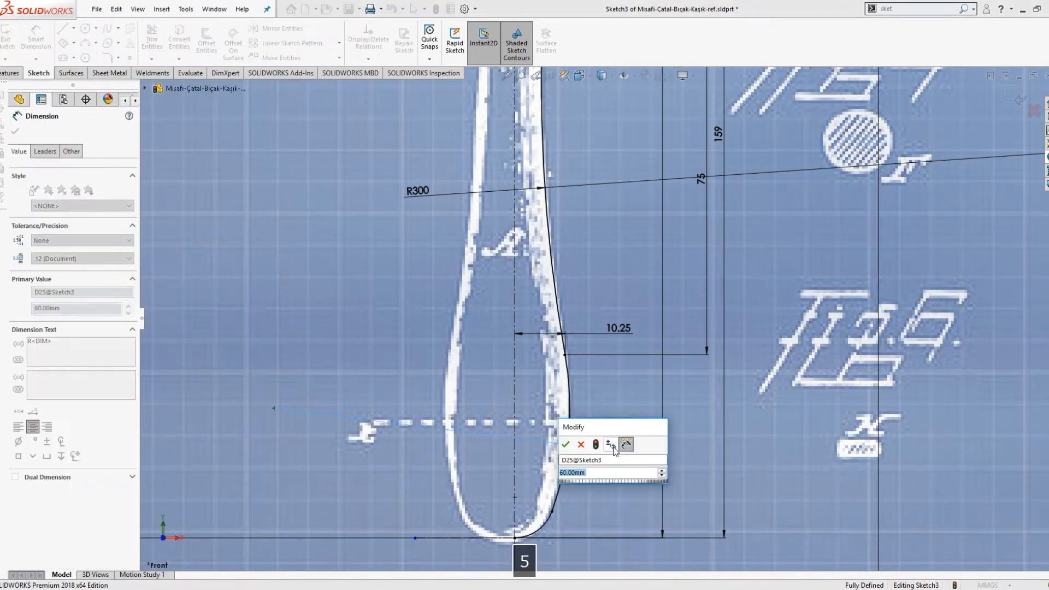
pyautogui.write('50')
pyautogui.press('Return')
# Set the radius of the handle's bulge arc to 55 mm.
pyautogui.doubleClick(609, 434)
pyautogui.write('55')
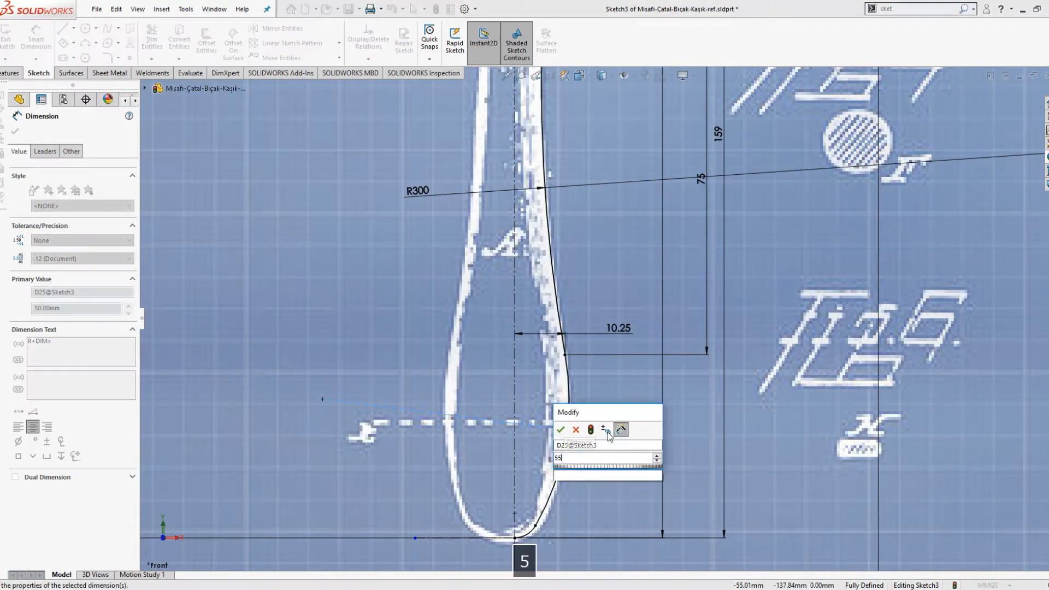
pyautogui.press('Return')
pyautogui.click(634, 395)
# Examine the traced half outline against the reference picture, from the handle's rounded end up to the fork tines.
pyautogui.scroll(-3, 574, 440)
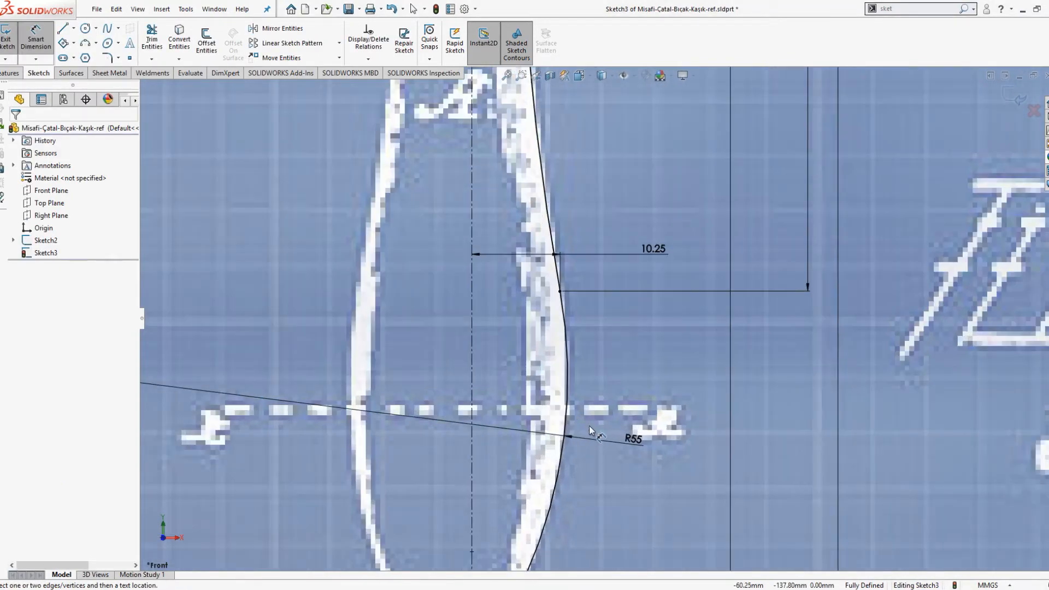
pyautogui.scroll(4, 589, 437)
pyautogui.scroll(-2, 580, 467)
pyautogui.scroll(-3, 571, 443)
pyautogui.press('Escape')
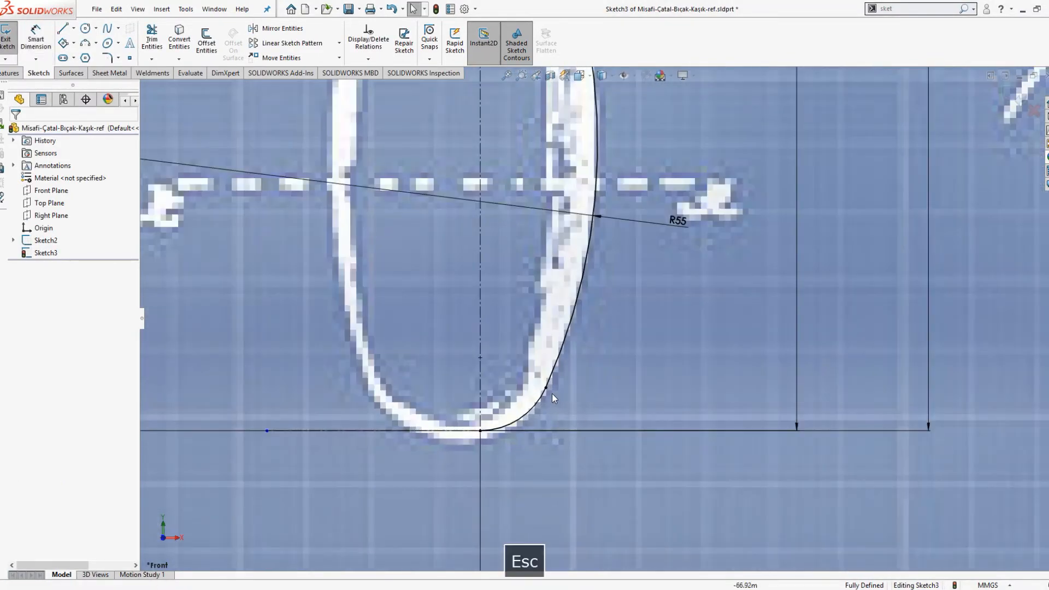
pyautogui.click(544, 410)
pyautogui.scroll(3, 580, 306)
pyautogui.press('Escape')
pyautogui.scroll(6, 580, 307)
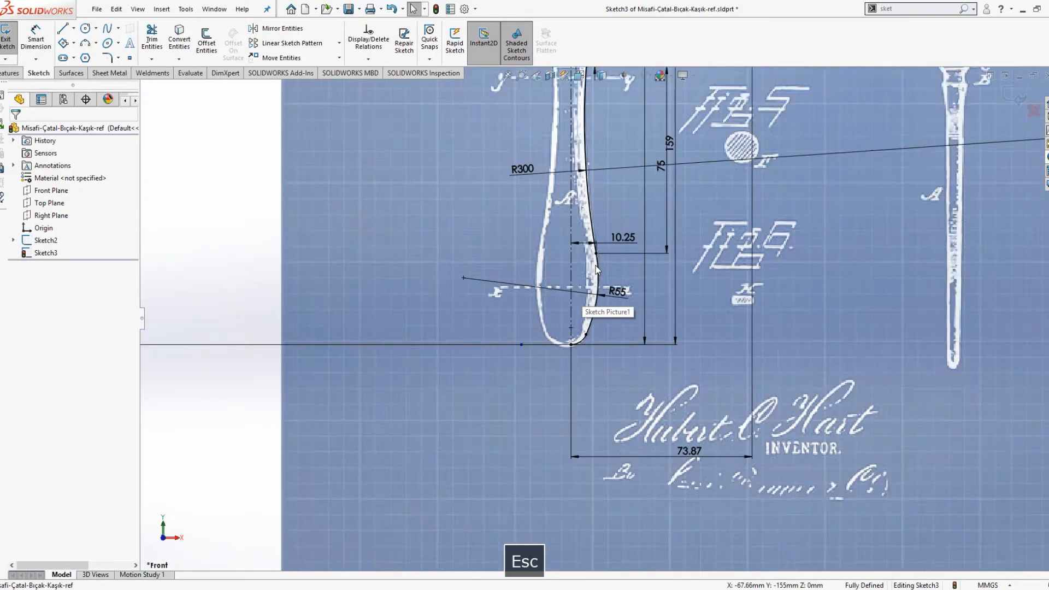
pyautogui.scroll(2, 613, 242)
pyautogui.scroll(-5, 601, 249)
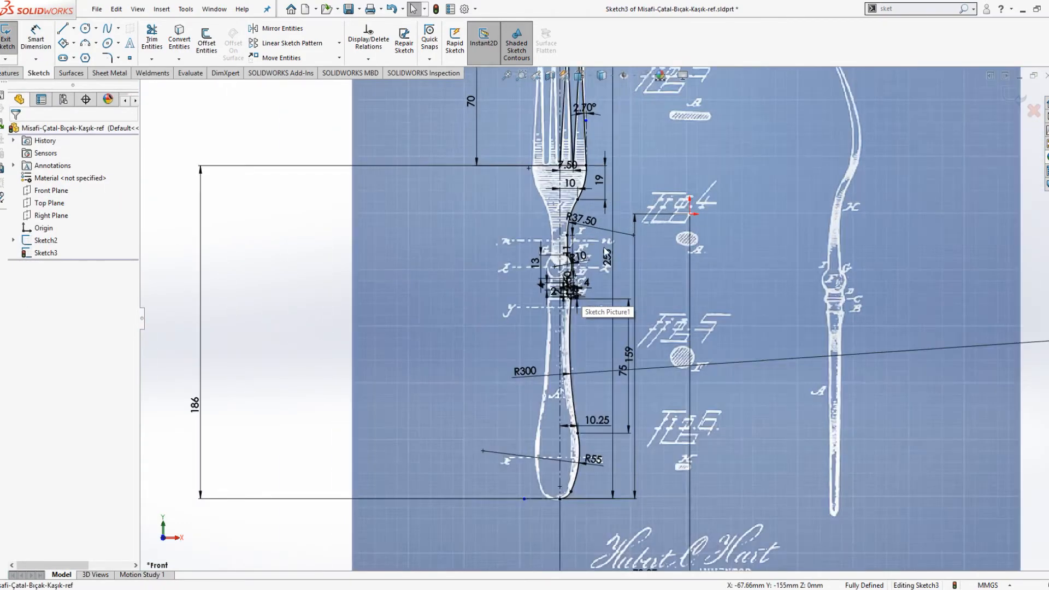
pyautogui.scroll(3, 585, 254)
pyautogui.scroll(-3, 585, 255)
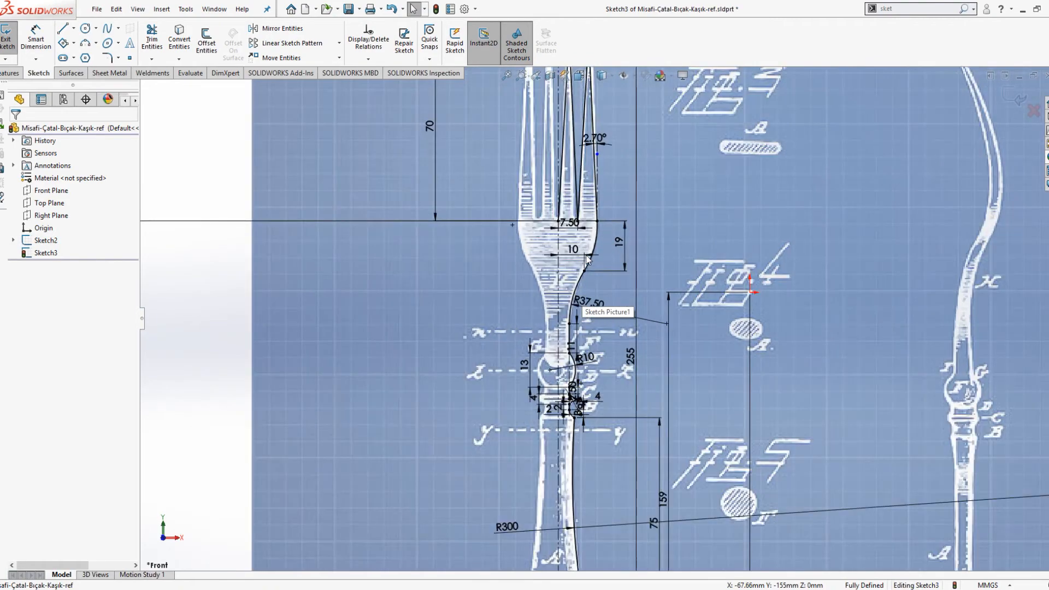
pyautogui.scroll(4, 586, 273)
pyautogui.scroll(-4, 585, 273)
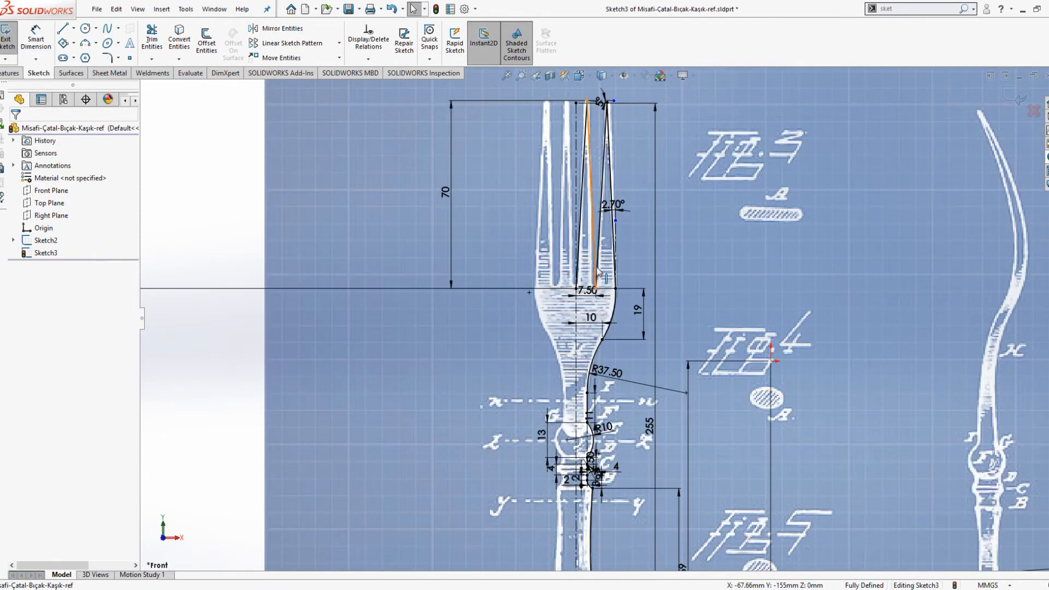
pyautogui.scroll(2, 596, 271)
pyautogui.scroll(-3, 593, 327)
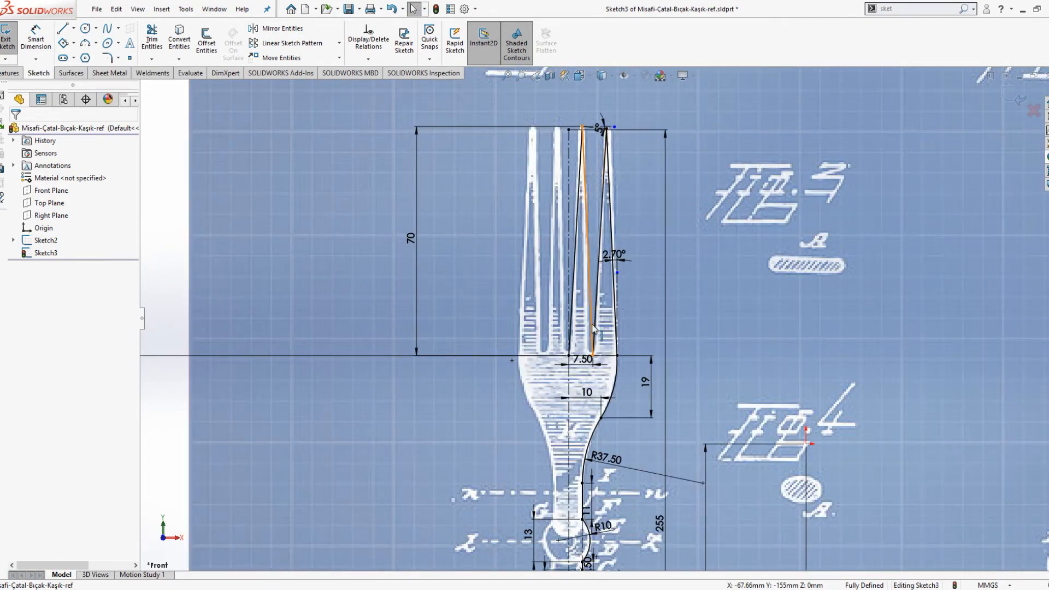
pyautogui.scroll(3, 592, 326)
pyautogui.scroll(-2, 627, 295)
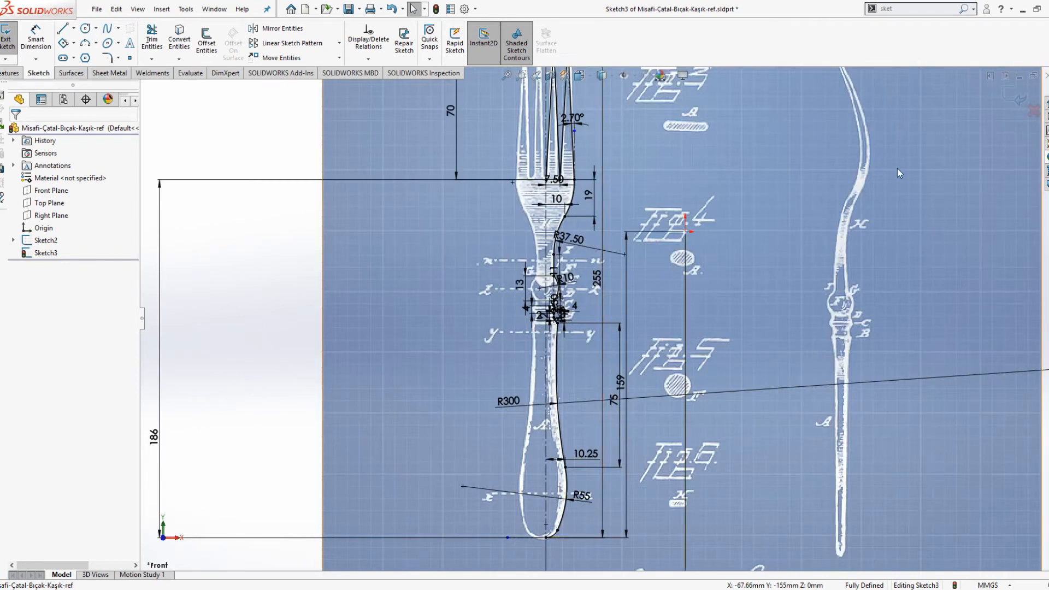
pyautogui.scroll(3, 714, 267)
# Close the fork outline sketch and save the part.
pyautogui.click(1019, 93)
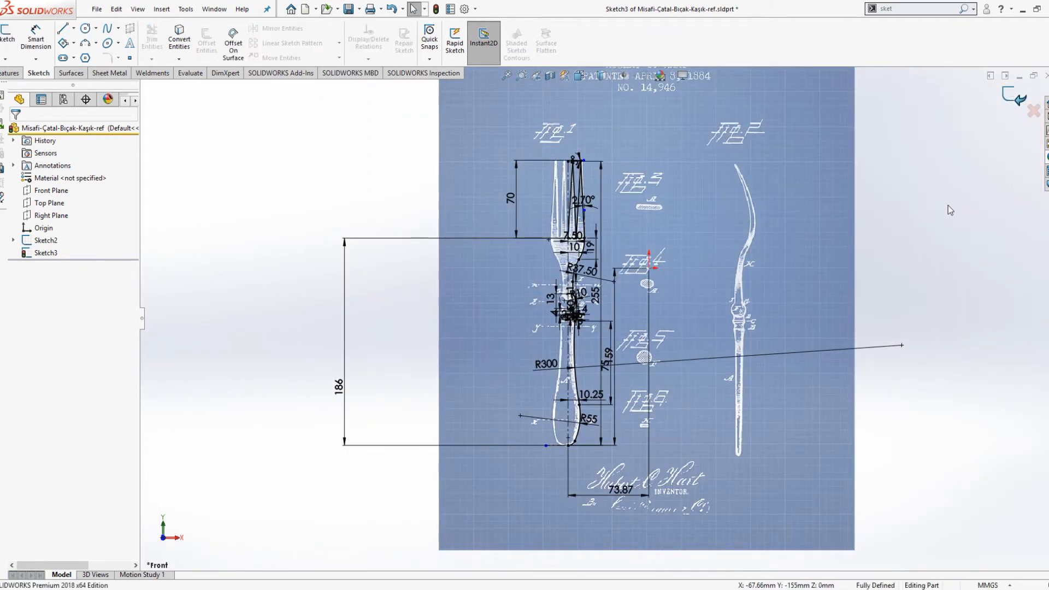
pyautogui.hotkey('ctrl', 's')
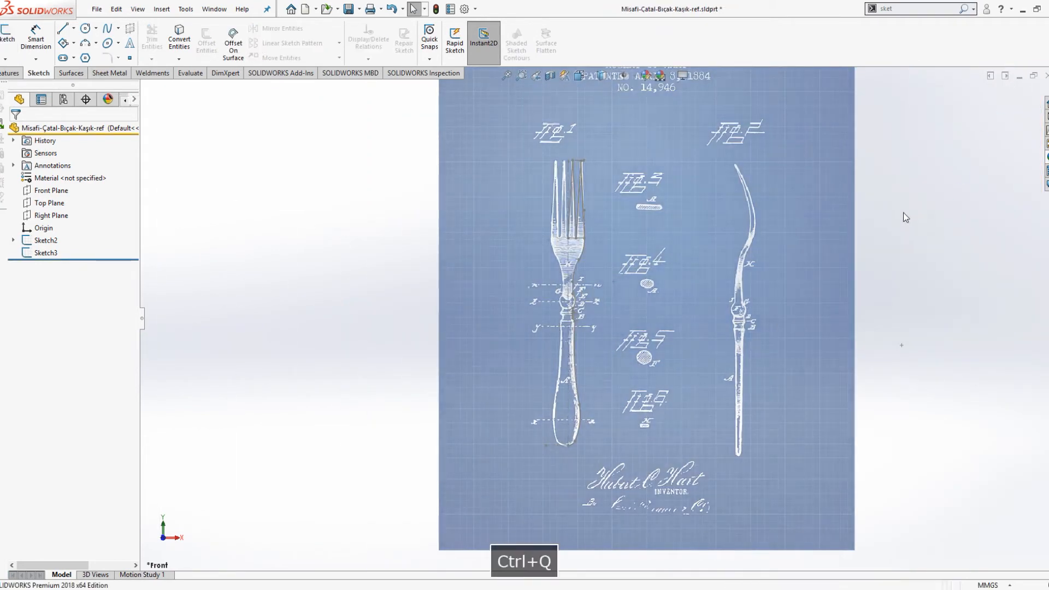
# Hide the reference picture's sketch and open the fork outline sketch to inspect the traced profile alone.
pyautogui.click(46, 252)
pyautogui.click(72, 217)
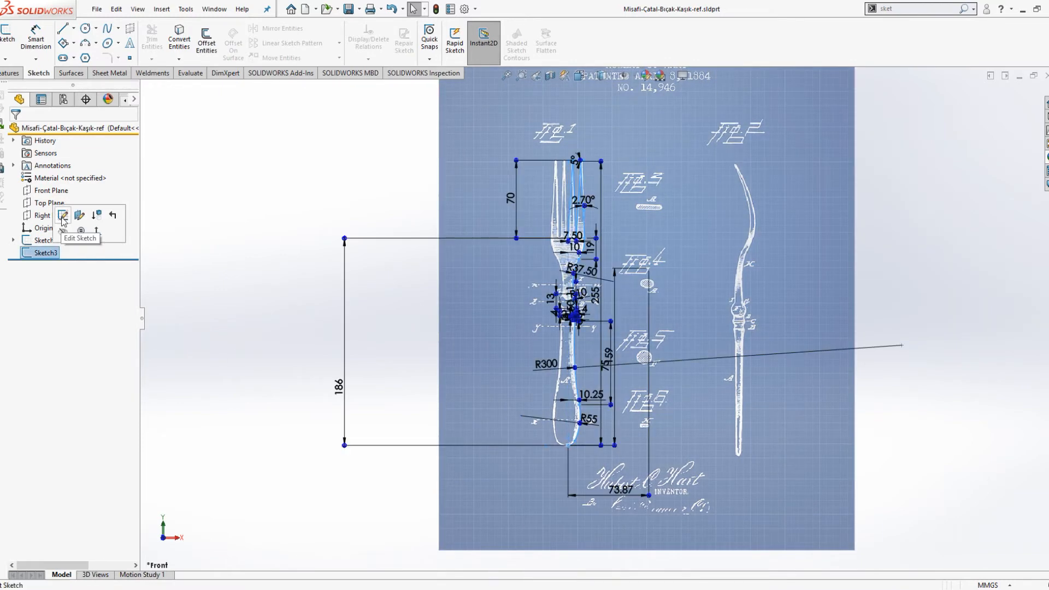
pyautogui.click(56, 224)
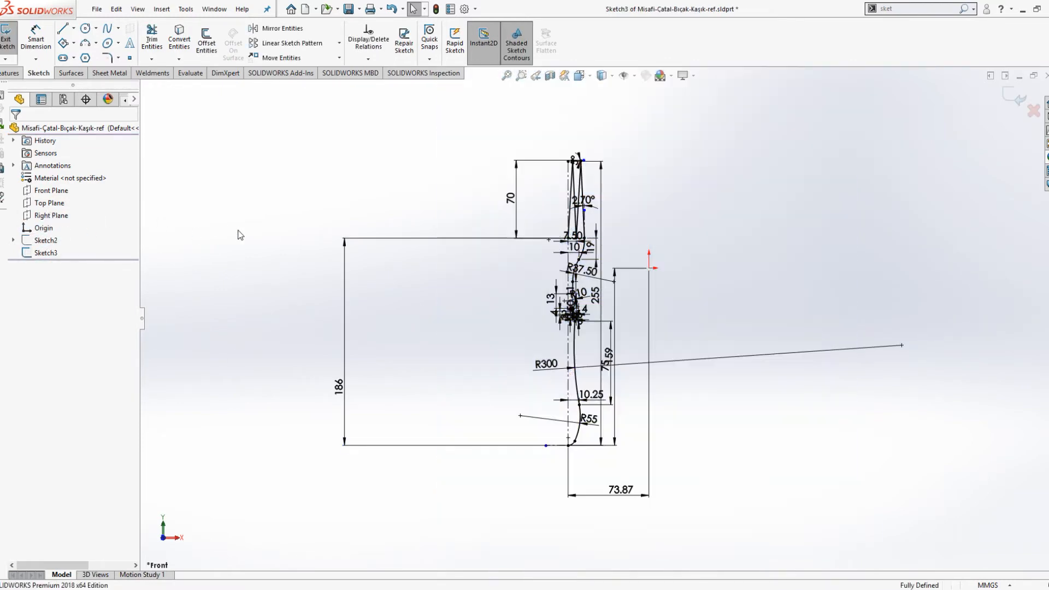
pyautogui.scroll(-3, 603, 277)
pyautogui.scroll(2, 659, 254)
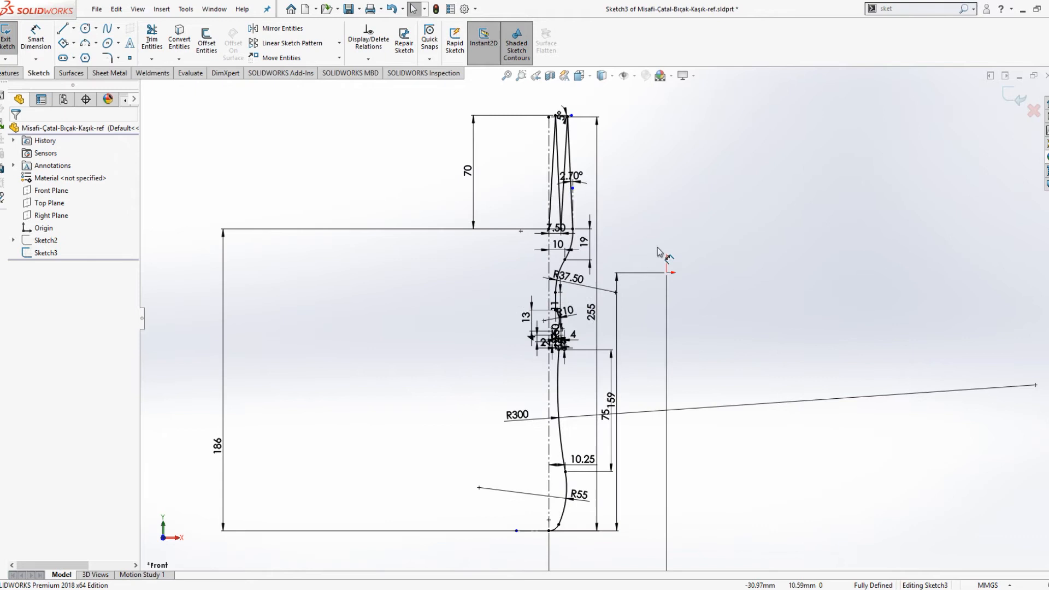
pyautogui.click(1009, 99)
# Reopen the fork outline sketch and select all its entities and dimensions for review, closing it without edits.
pyautogui.click(53, 253)
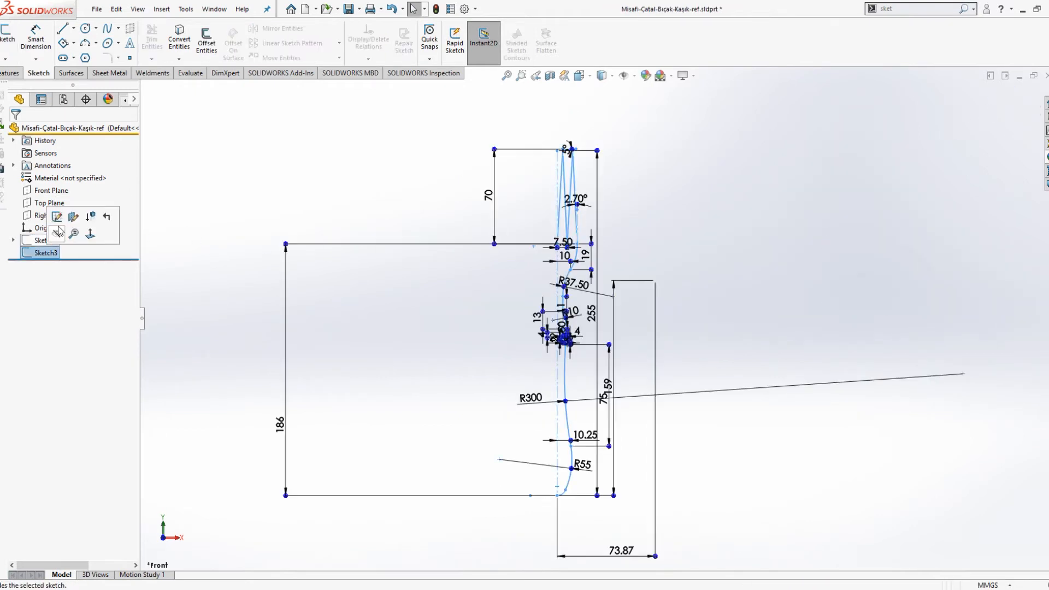
pyautogui.click(59, 218)
pyautogui.scroll(2, 601, 322)
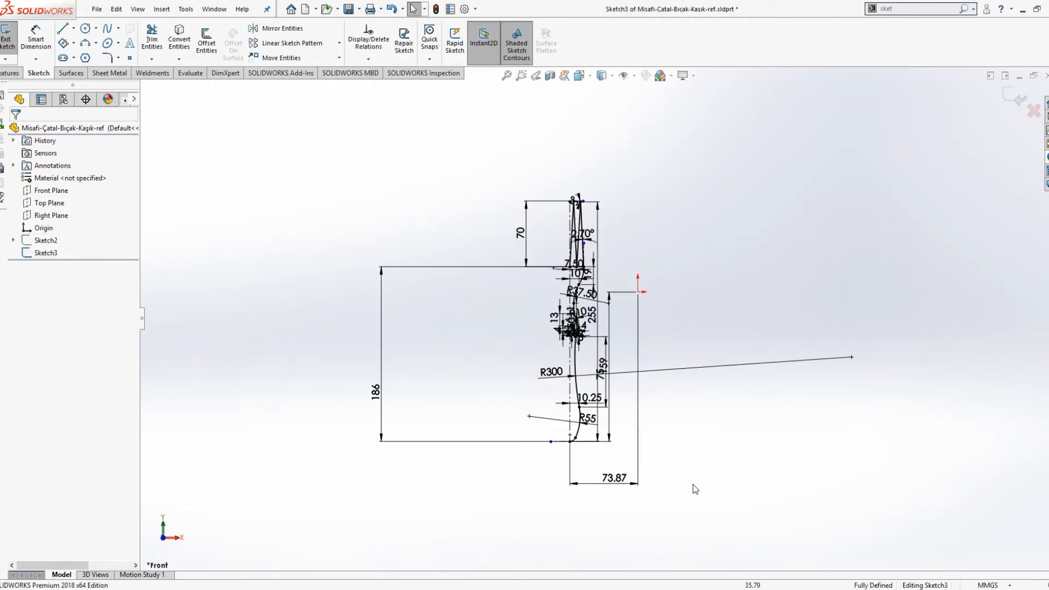
pyautogui.moveTo(728, 506)
pyautogui.mouseDown()
pyautogui.moveTo(516, 287)
pyautogui.moveTo(307, 166)
pyautogui.mouseUp()
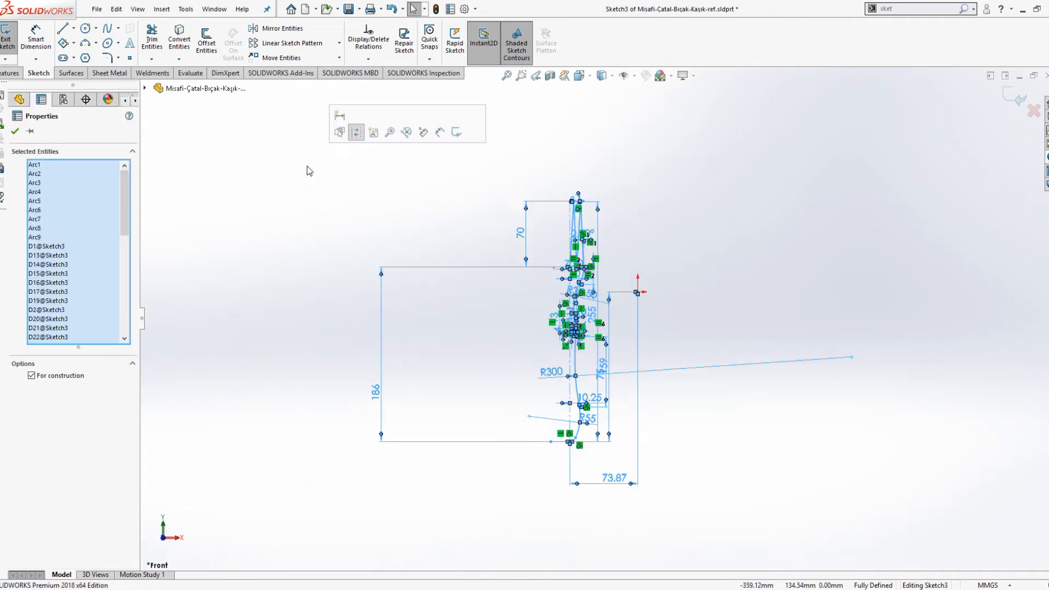
pyautogui.press('Escape')
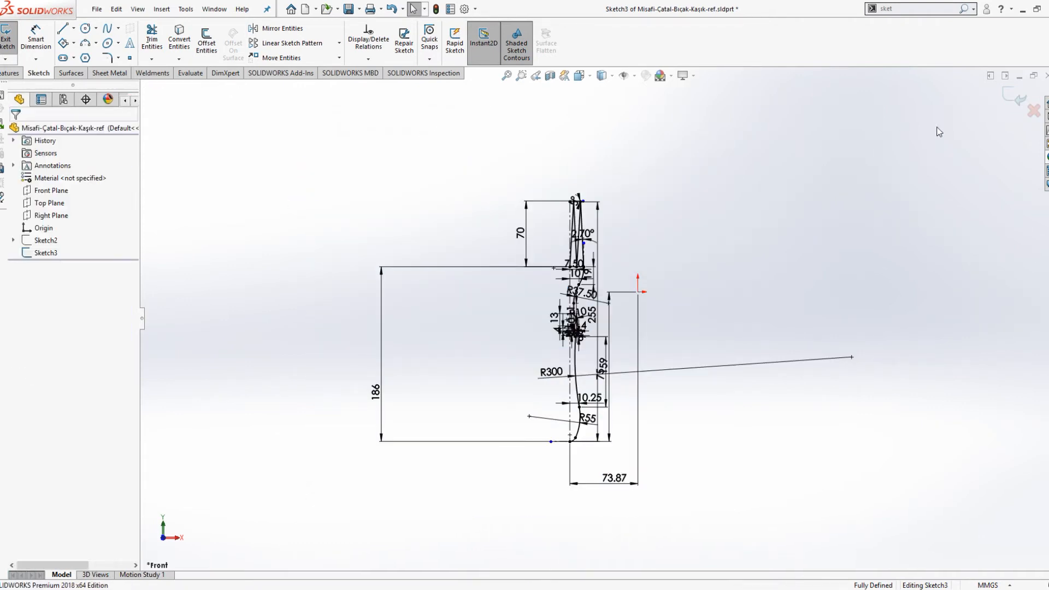
pyautogui.click(1013, 100)
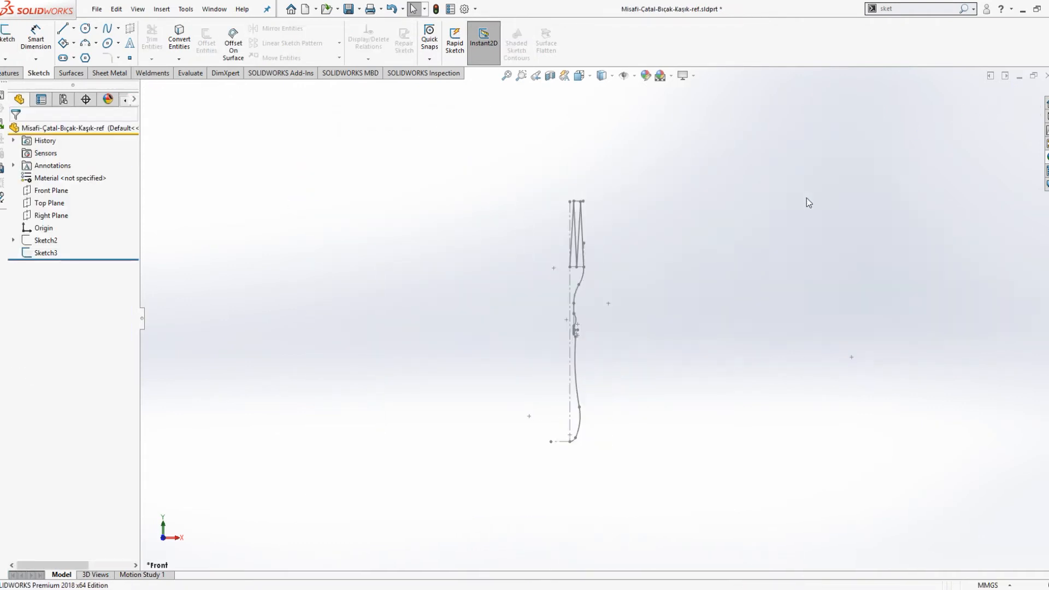
# Show the sketch with the fork reference picture again.
pyautogui.click(42, 241)
pyautogui.click(48, 225)
pyautogui.click(270, 252)
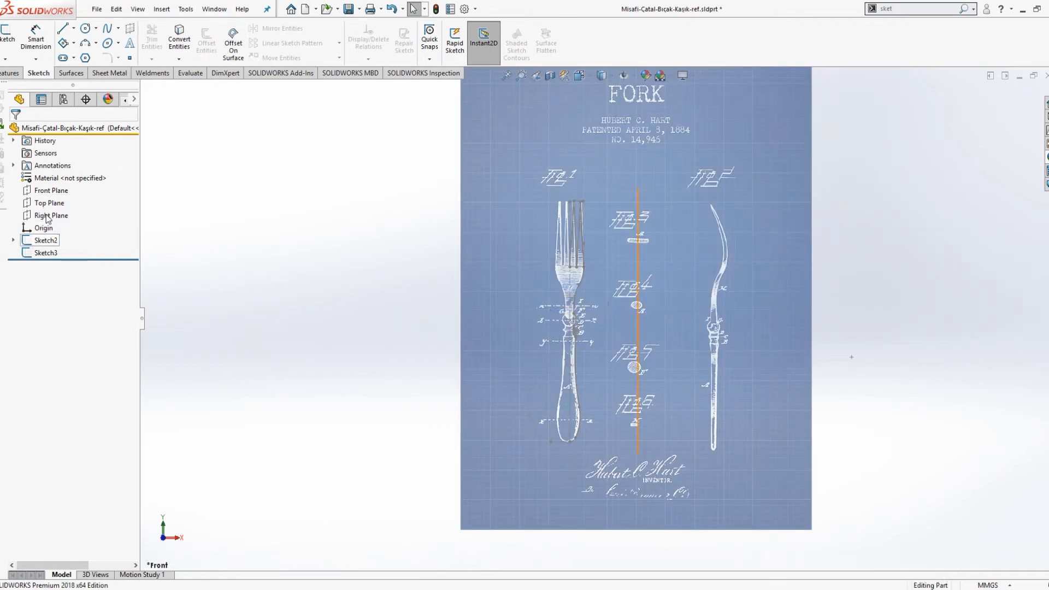
# Start a sketch on the Front Plane and draw a three-point arc about 82 mm long along the Fig. 2 side view's tines.
pyautogui.click(41, 193)
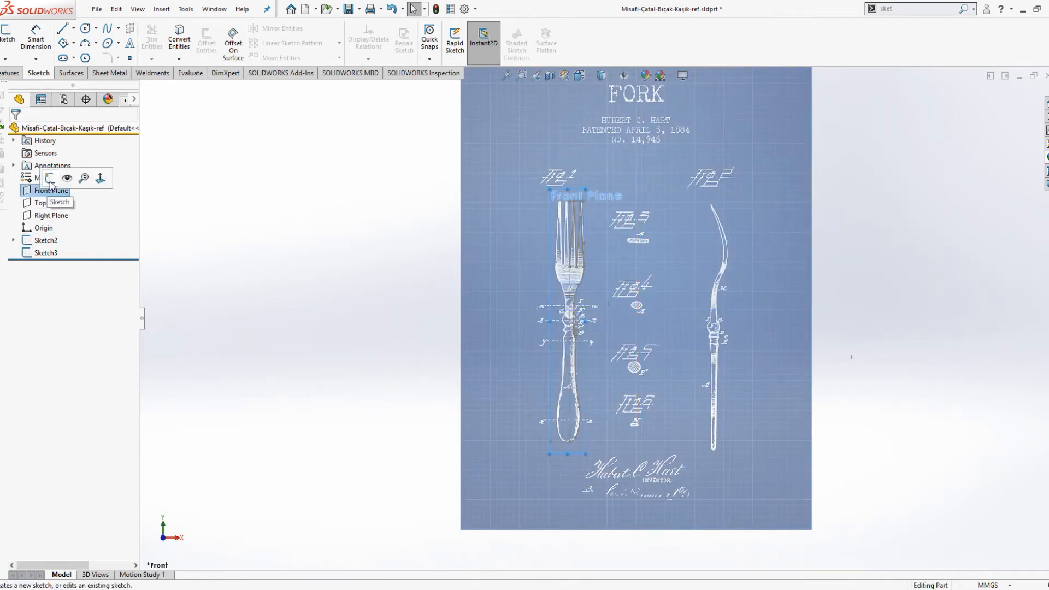
pyautogui.click(48, 178)
pyautogui.click(372, 236)
pyautogui.scroll(2, 601, 314)
pyautogui.scroll(-4, 760, 295)
pyautogui.press('s')
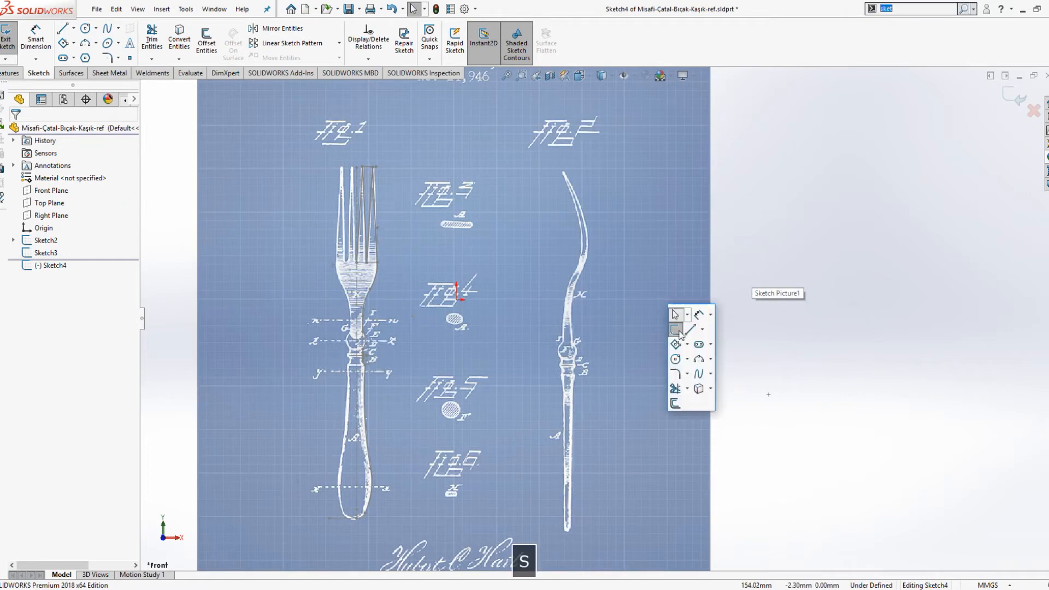
pyautogui.click(699, 359)
pyautogui.scroll(-4, 573, 177)
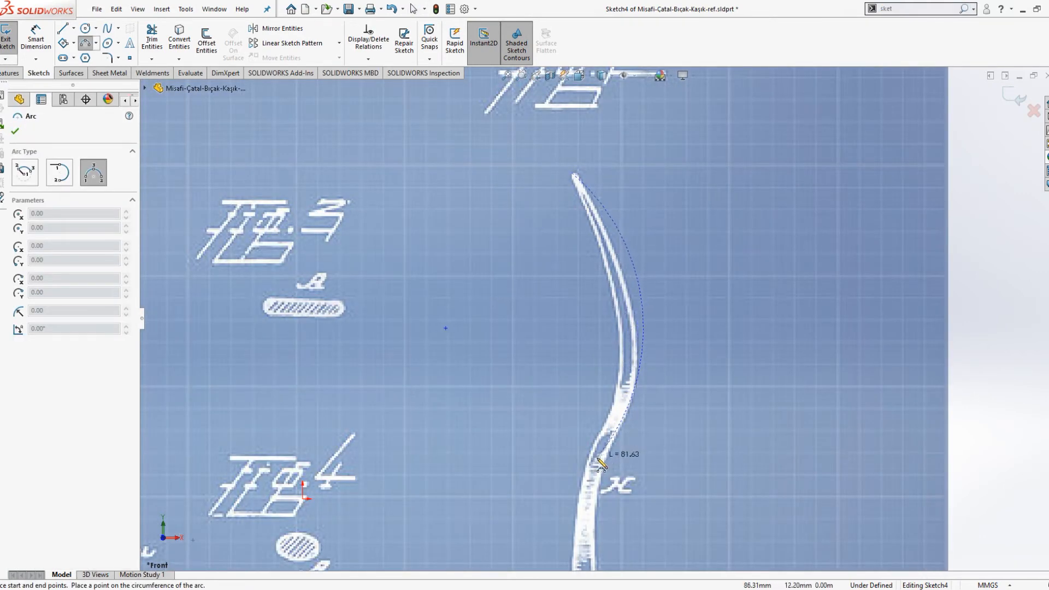
pyautogui.click(623, 329)
pyautogui.press('Escape')
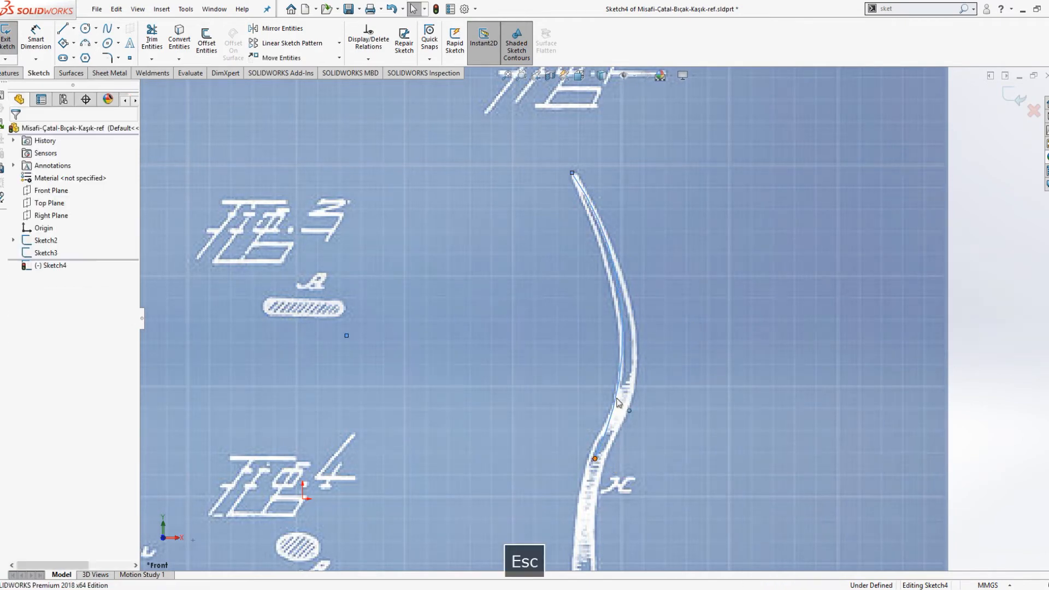
# Reshape the tine arc to follow the side profile's middle, moving its lower end to about X 95, Y 39.5 mm.
pyautogui.moveTo(595, 458); pyautogui.dragTo(625, 397)
pyautogui.press('Escape')
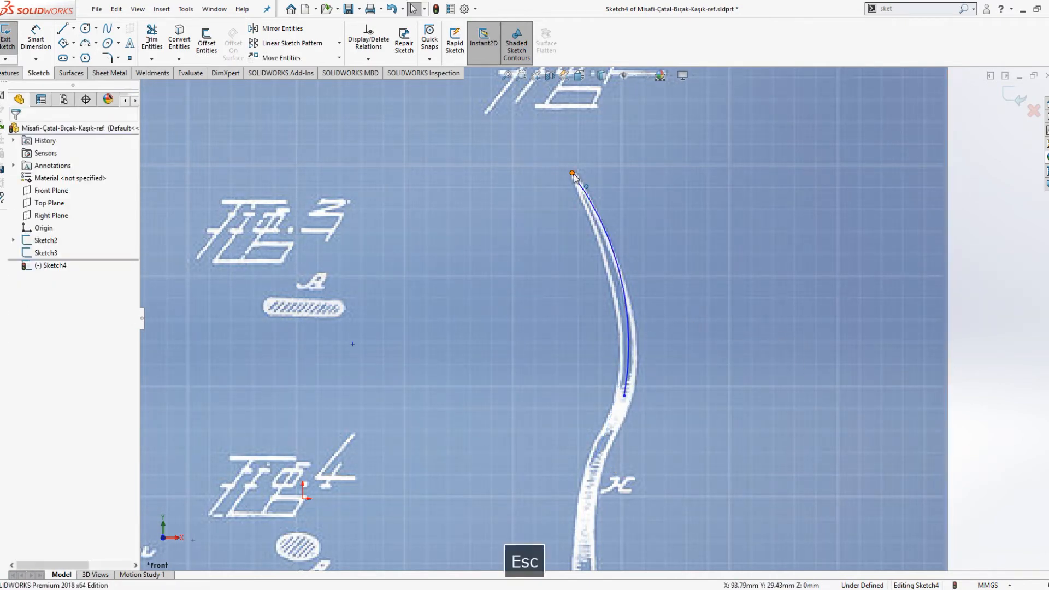
pyautogui.click(612, 262)
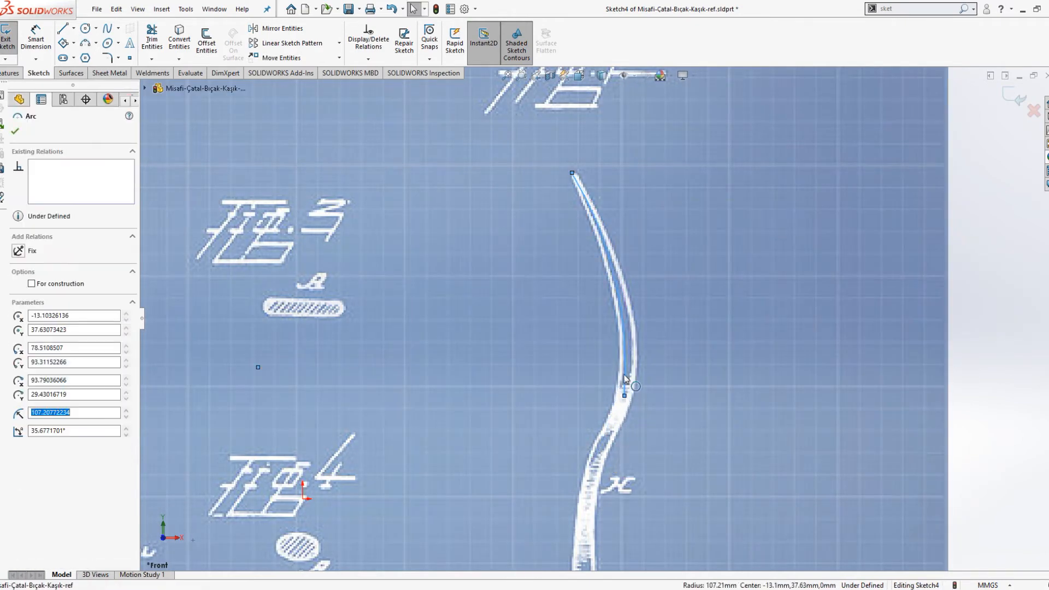
pyautogui.moveTo(624, 395); pyautogui.dragTo(629, 374)
# Draw a second three-point arc about 22 mm long from the tine arc's lower end down the bend toward the neck.
pyautogui.press('s')
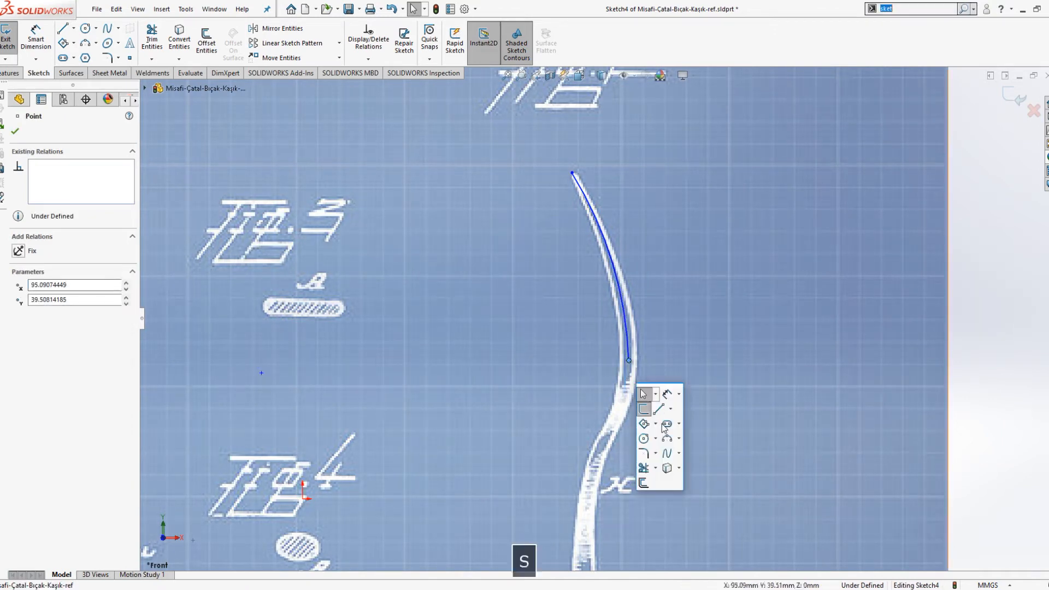
pyautogui.click(670, 434)
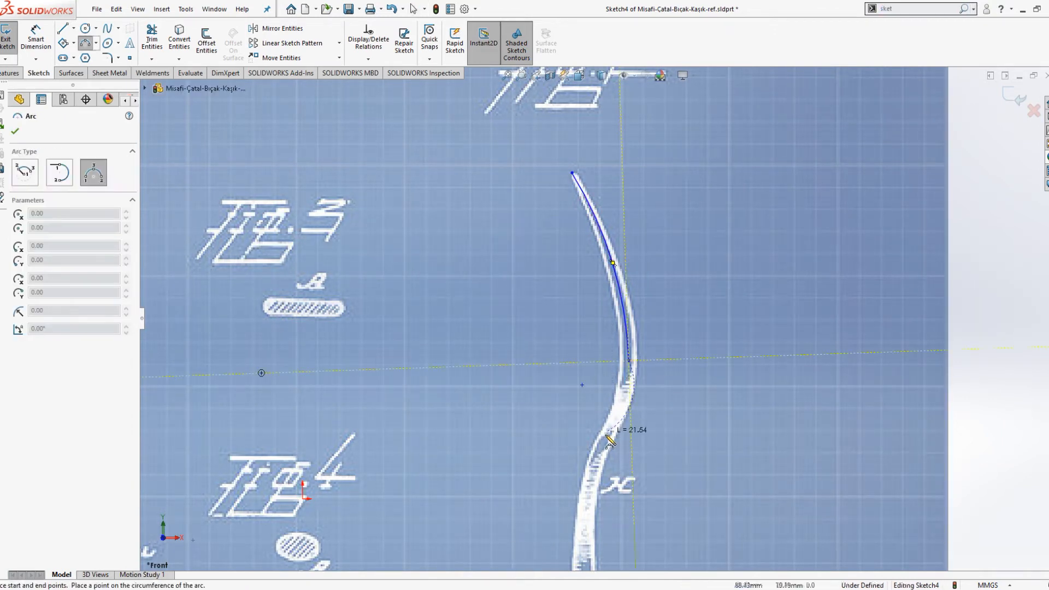
pyautogui.click(623, 405)
pyautogui.press('Escape')
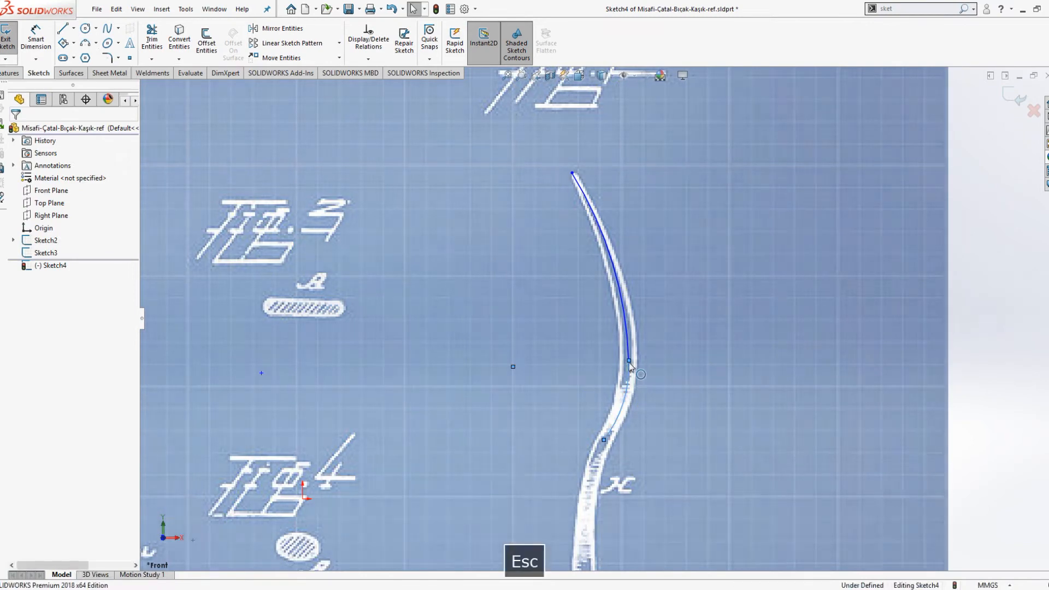
# Make the two side-view arcs tangent and move their shared point to about X 94.8, Y 36.9 mm.
pyautogui.click(628, 337)
pyautogui.keyDown('ctrl'); pyautogui.click(626, 391); pyautogui.keyUp('ctrl')
pyautogui.click(37, 328)
pyautogui.press('Escape')
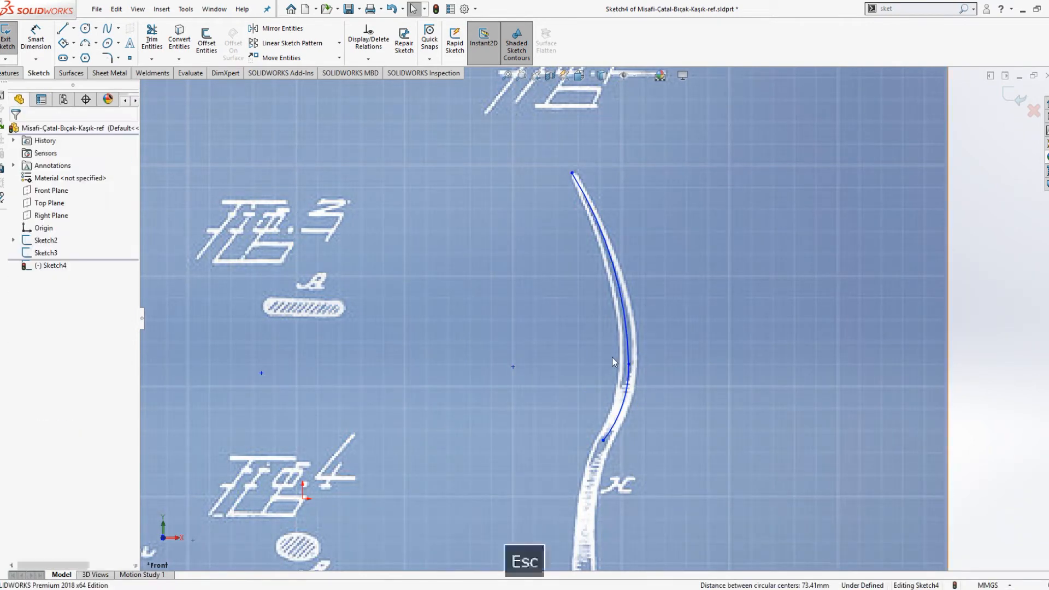
pyautogui.moveTo(629, 364); pyautogui.dragTo(629, 370)
pyautogui.press('Escape')
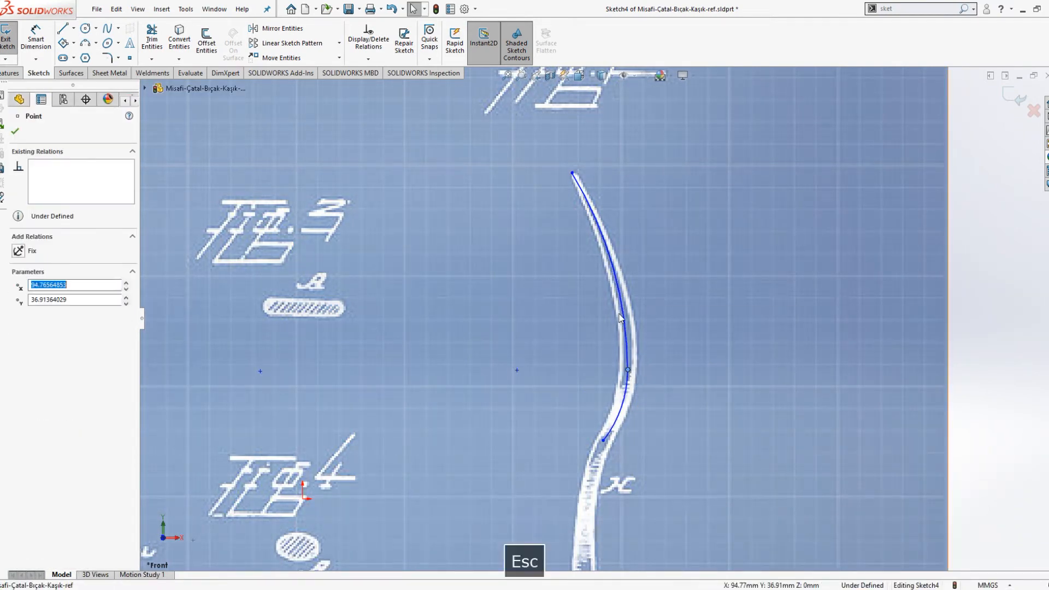
# Dimension the horizontal distance from the origin to the tine arc's upper tip as 78 mm.
pyautogui.scroll(5, 620, 319)
pyautogui.press('s')
pyautogui.click(658, 332)
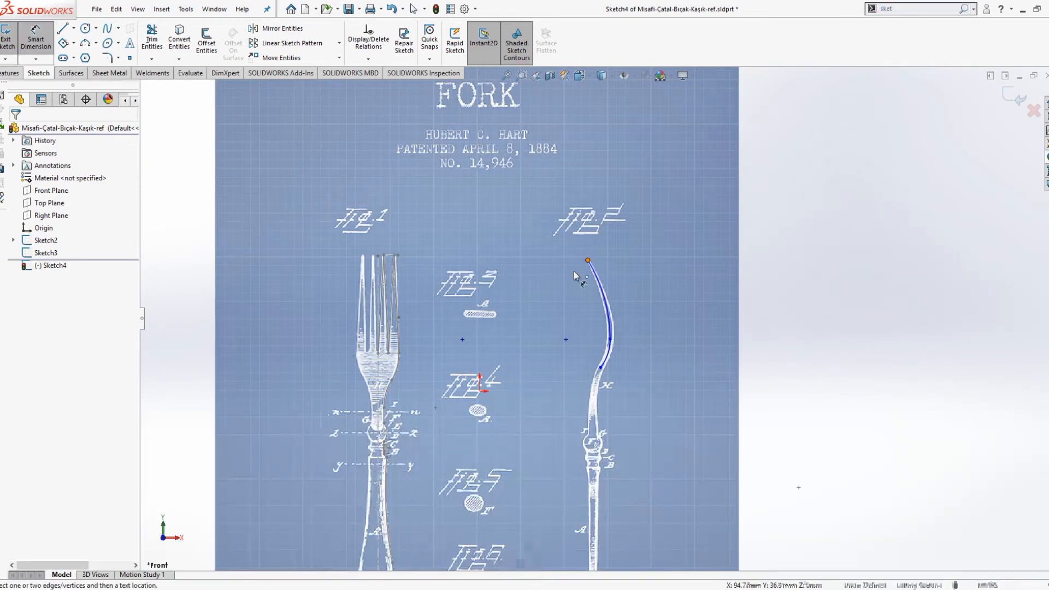
pyautogui.click(587, 260)
pyautogui.click(480, 391)
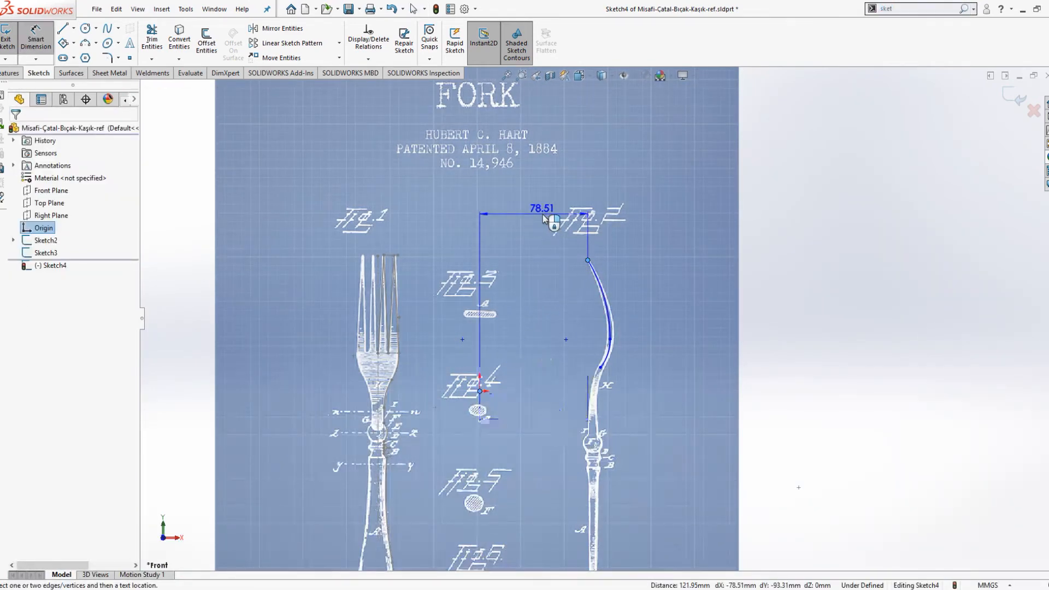
pyautogui.click(545, 218)
pyautogui.write('78')
pyautogui.press('Return')
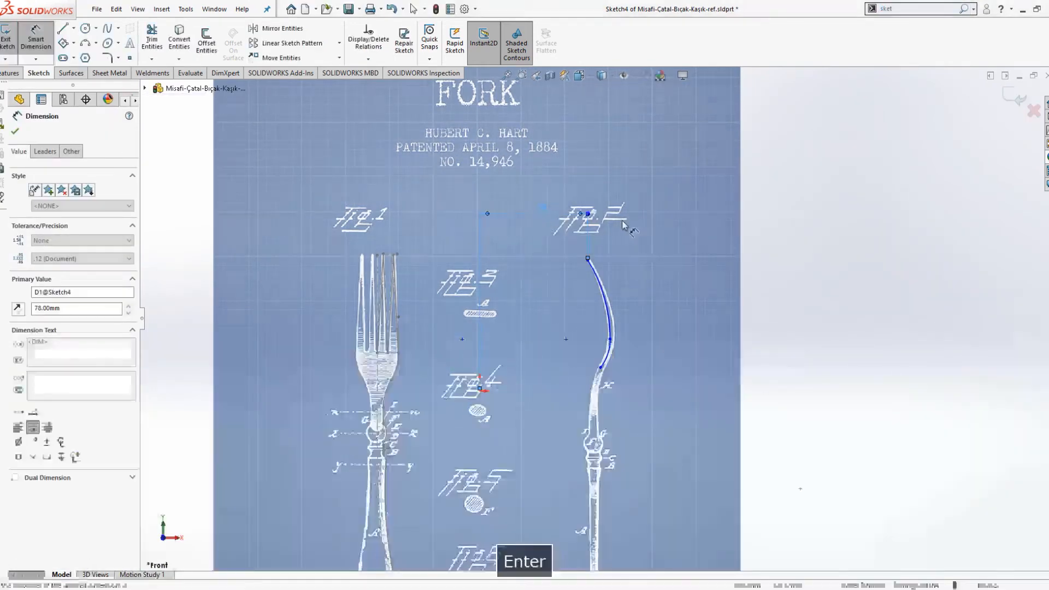
pyautogui.click(781, 255)
# Dimension the vertical distance from the origin to the tine arc's upper tip as 93 mm.
pyautogui.click(588, 260)
pyautogui.click(480, 389)
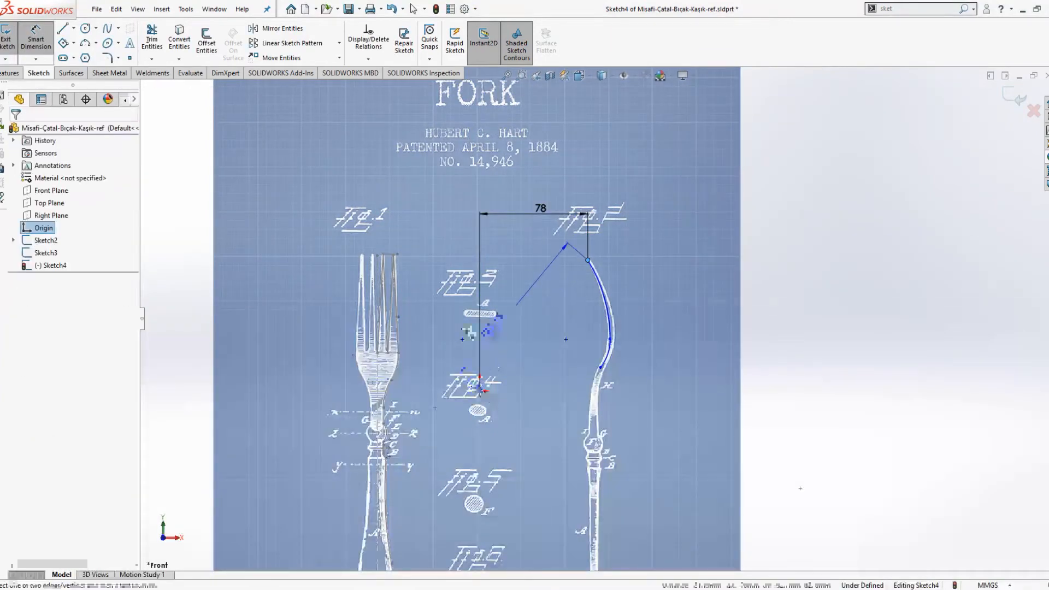
pyautogui.click(437, 327)
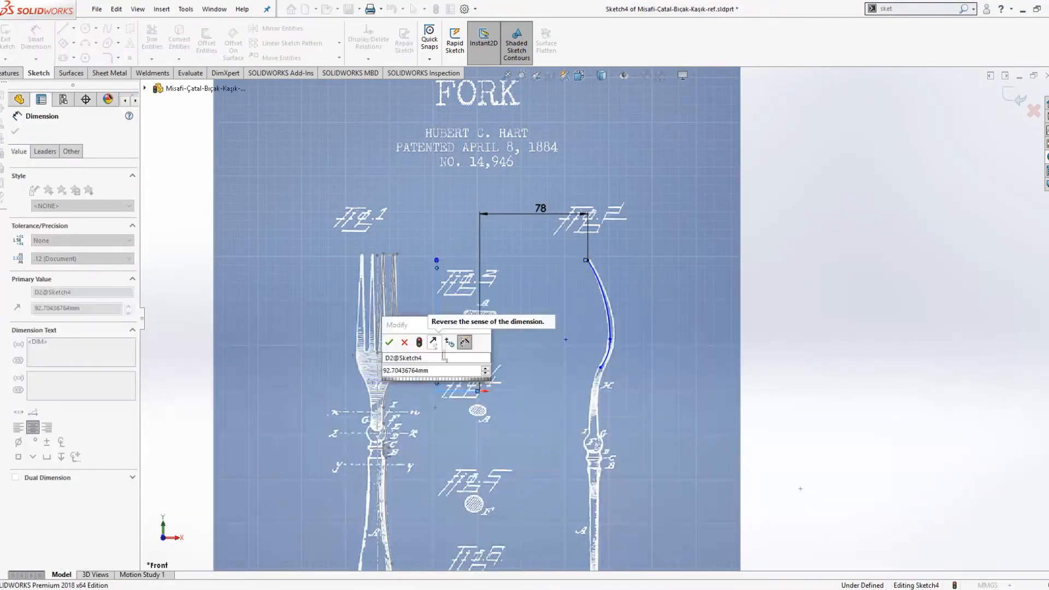
pyautogui.write('93')
pyautogui.press('Return')
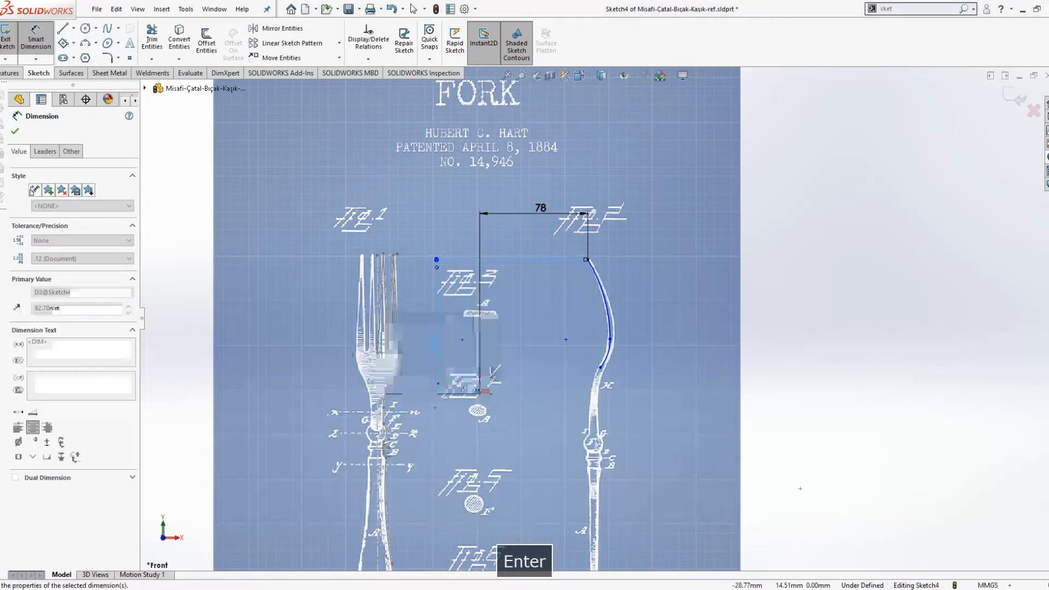
pyautogui.click(745, 337)
# Dimension the horizontal distance between the tine arc's upper tip and its lower end as 16 mm.
pyautogui.scroll(-5, 628, 270)
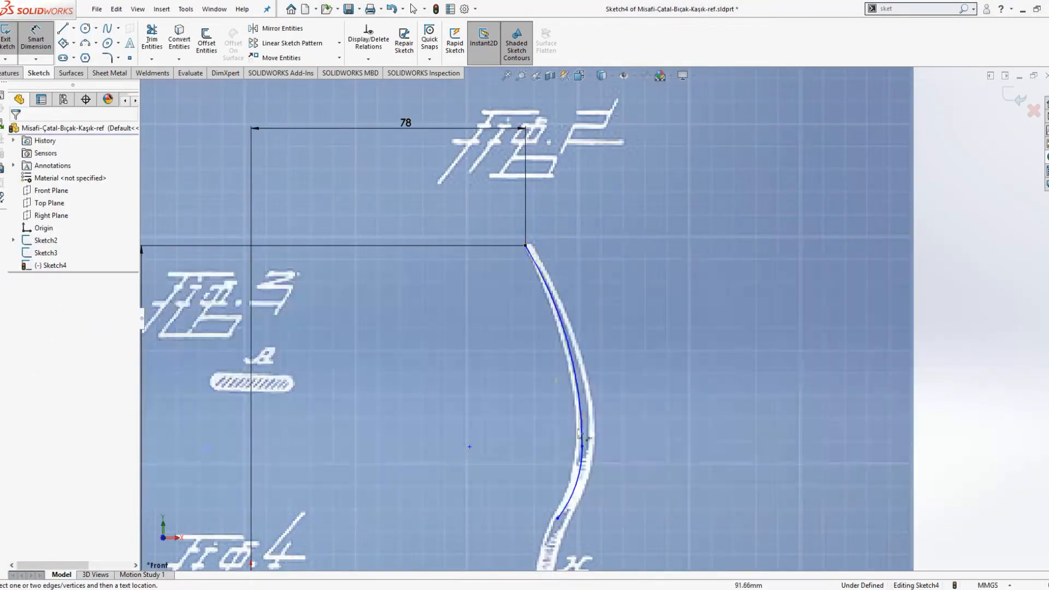
pyautogui.click(583, 447)
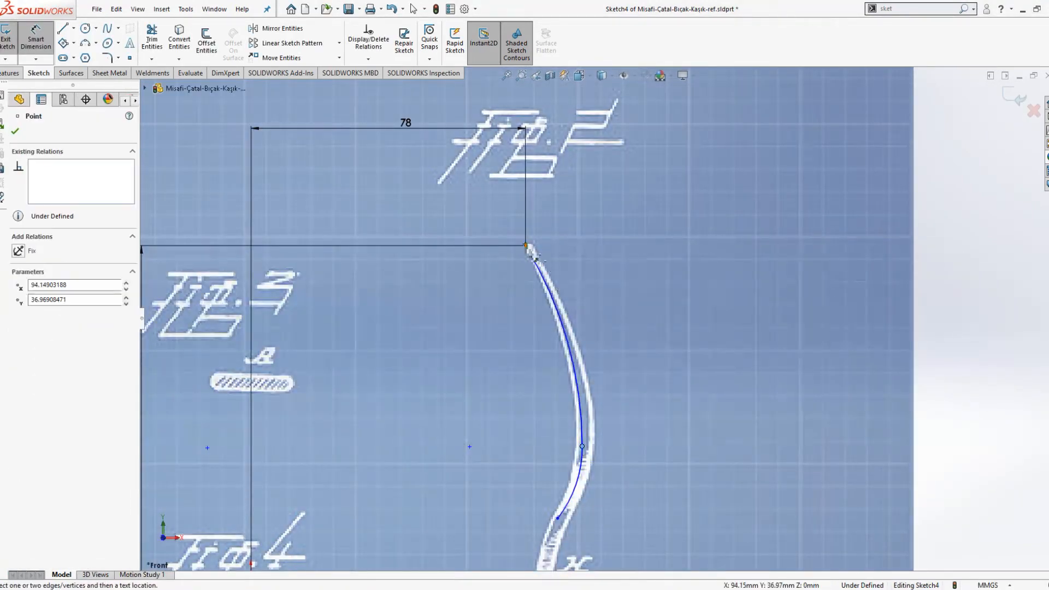
pyautogui.click(556, 473)
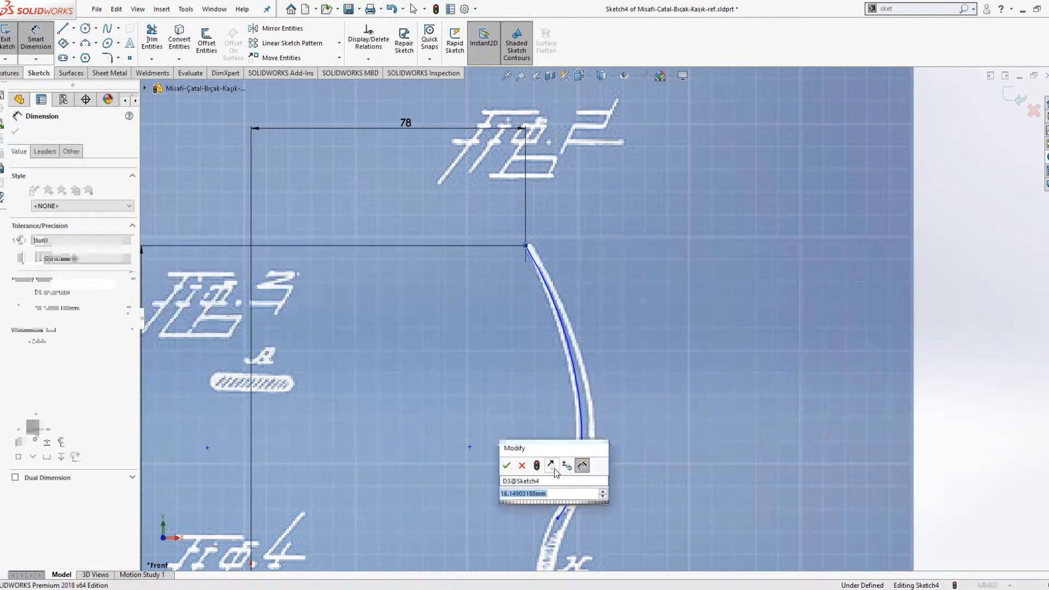
pyautogui.write('16')
pyautogui.press('Return')
# Try 18 mm for the horizontal distance between the tine arc's ends, and settle on 17 mm.
pyautogui.doubleClick(554, 462)
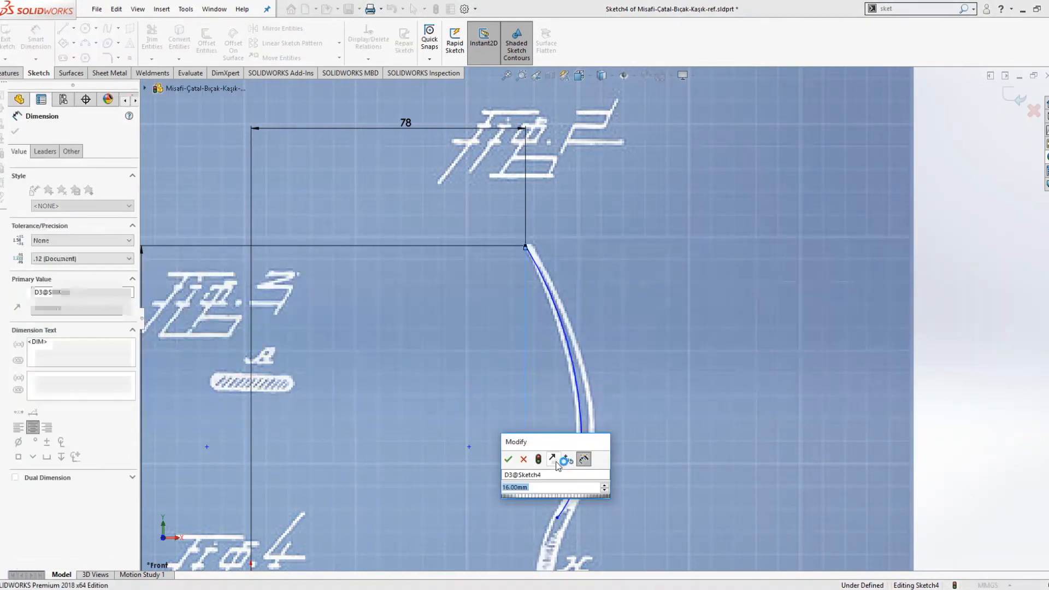
pyautogui.write('18')
pyautogui.press('Return')
pyautogui.doubleClick(554, 464)
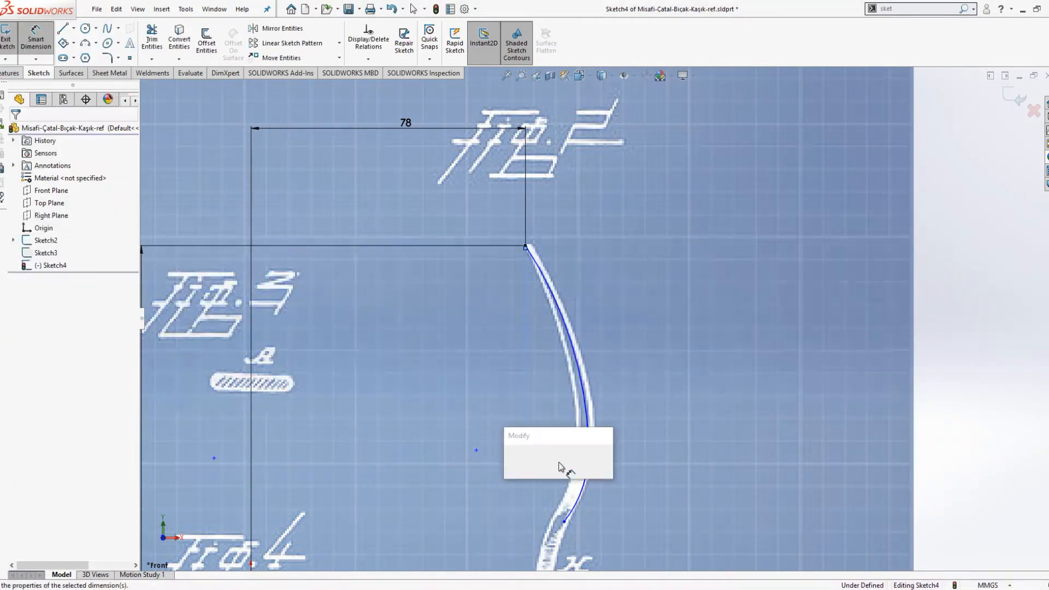
pyautogui.write('17')
pyautogui.press('Return')
pyautogui.click(526, 245)
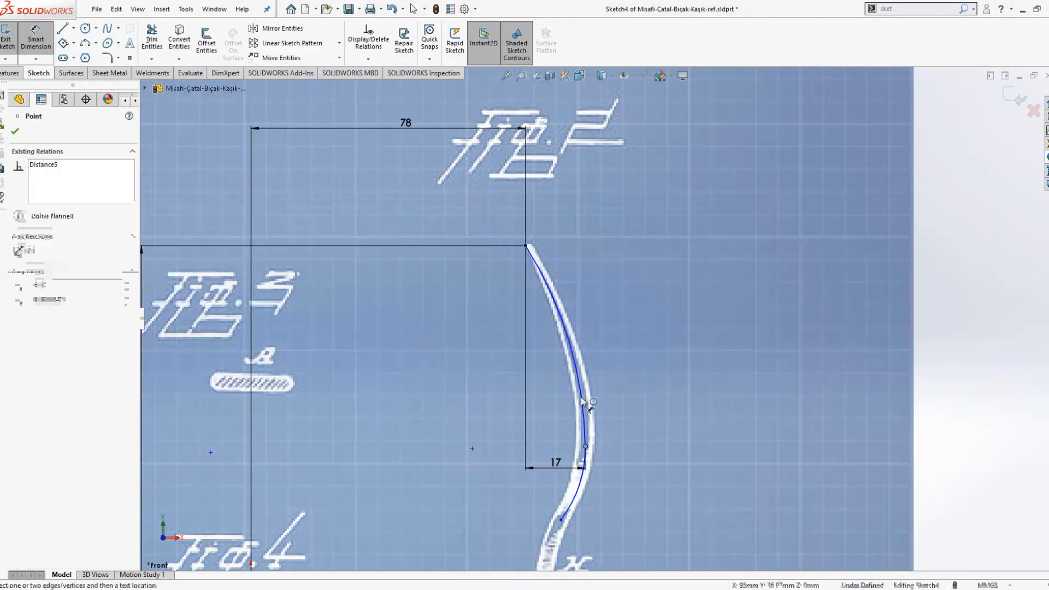
pyautogui.click(547, 220)
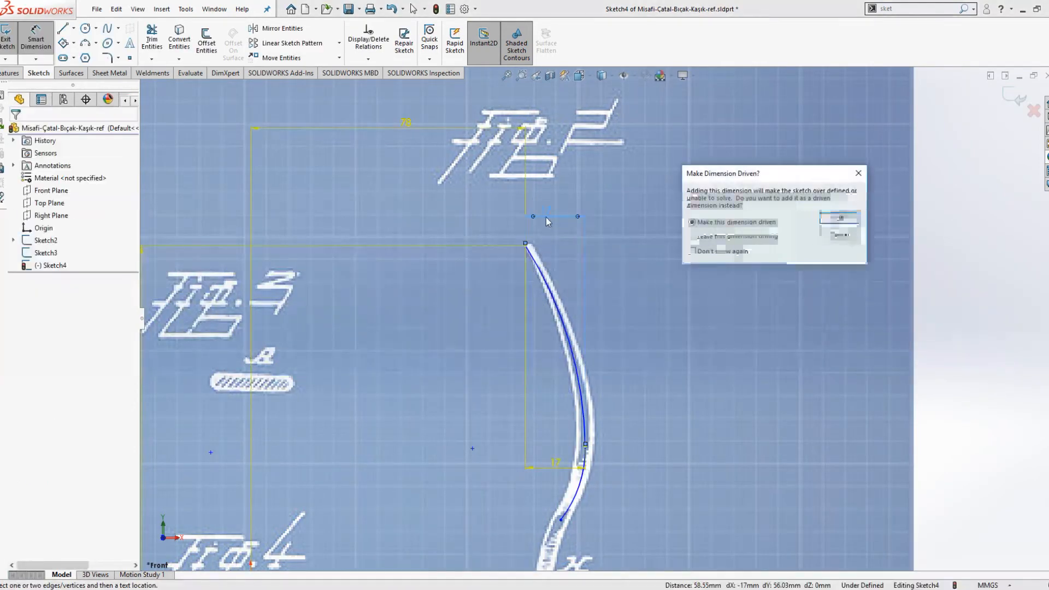
pyautogui.click(832, 235)
# Dimension the vertical distance between the tine arc's upper tip and its lower end as 56 mm.
pyautogui.click(525, 246)
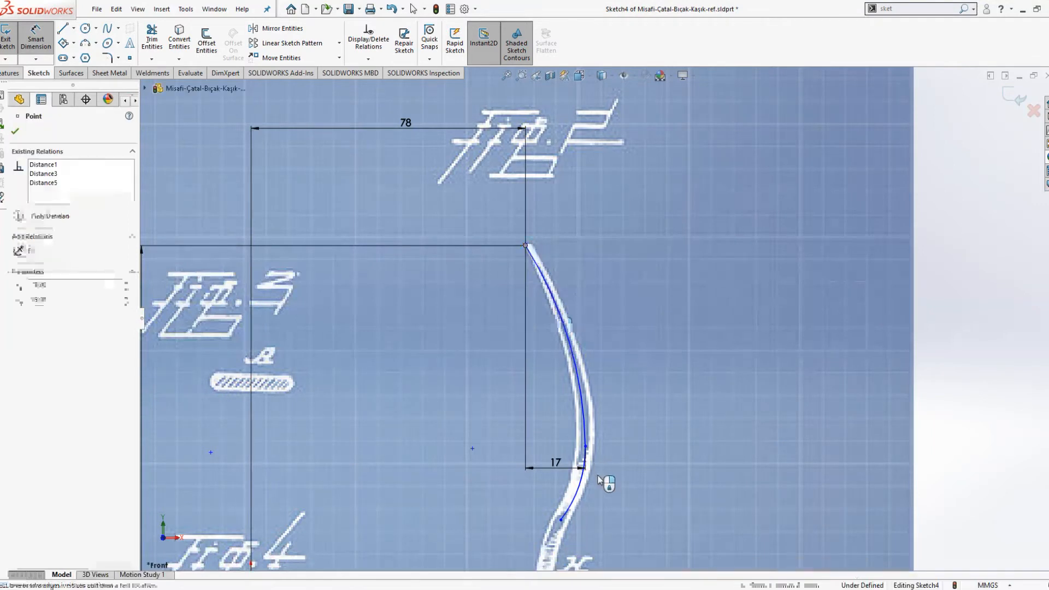
pyautogui.click(583, 446)
pyautogui.click(435, 363)
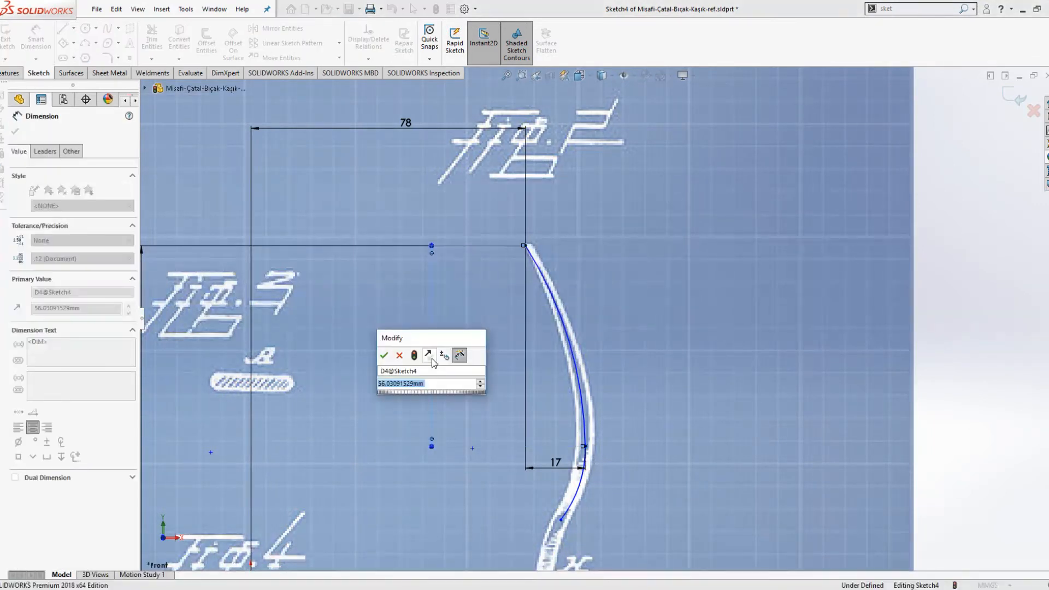
pyautogui.write('56')
pyautogui.press('Return')
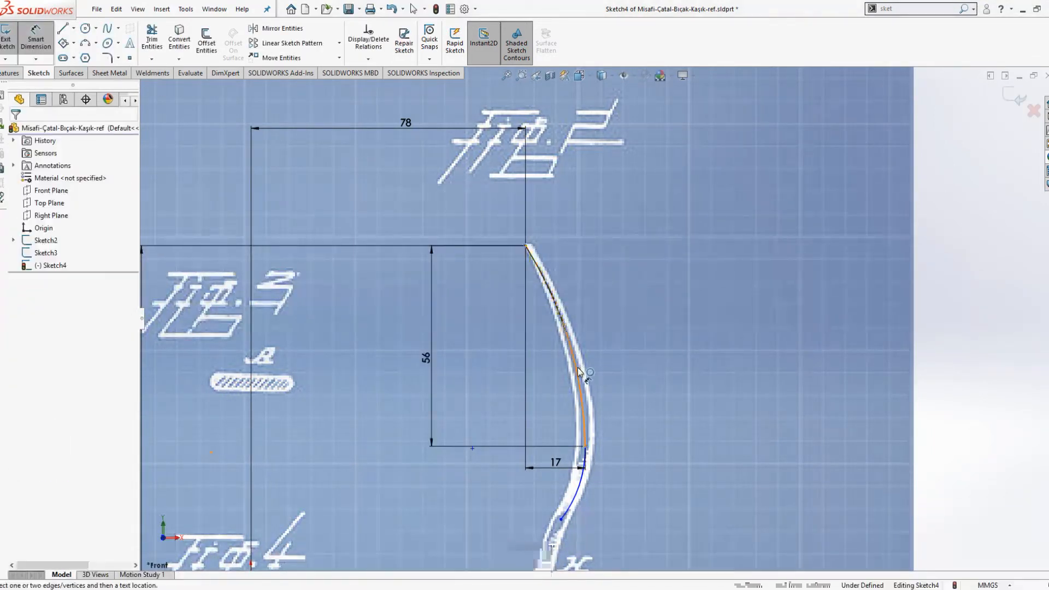
# Dimension the tine arc's radius as 100 mm.
pyautogui.click(570, 360)
pyautogui.click(542, 367)
pyautogui.write('100')
pyautogui.press('Return')
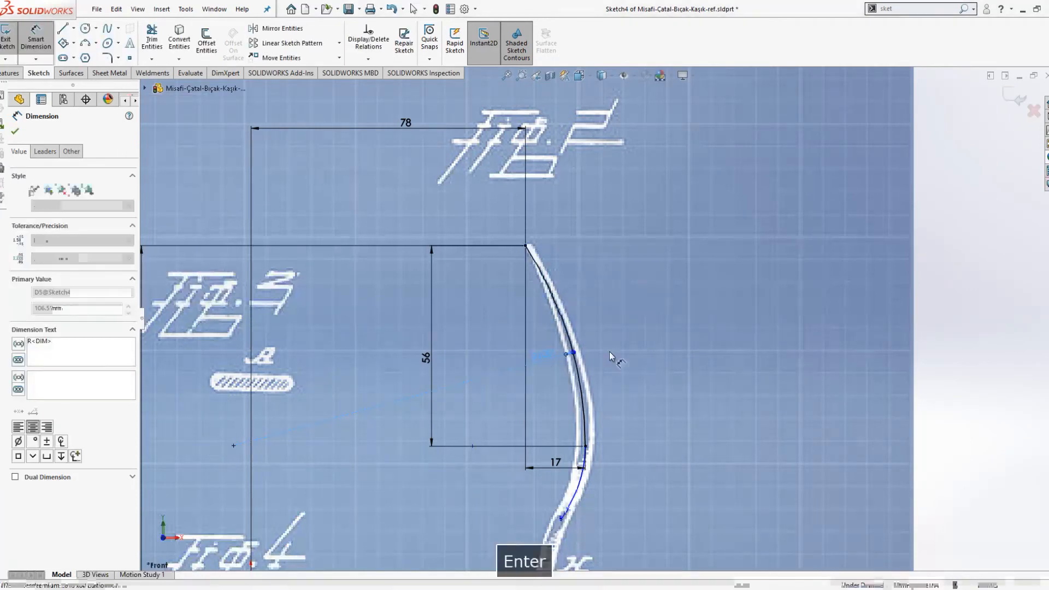
pyautogui.scroll(-2, 584, 383)
pyautogui.press('Escape')
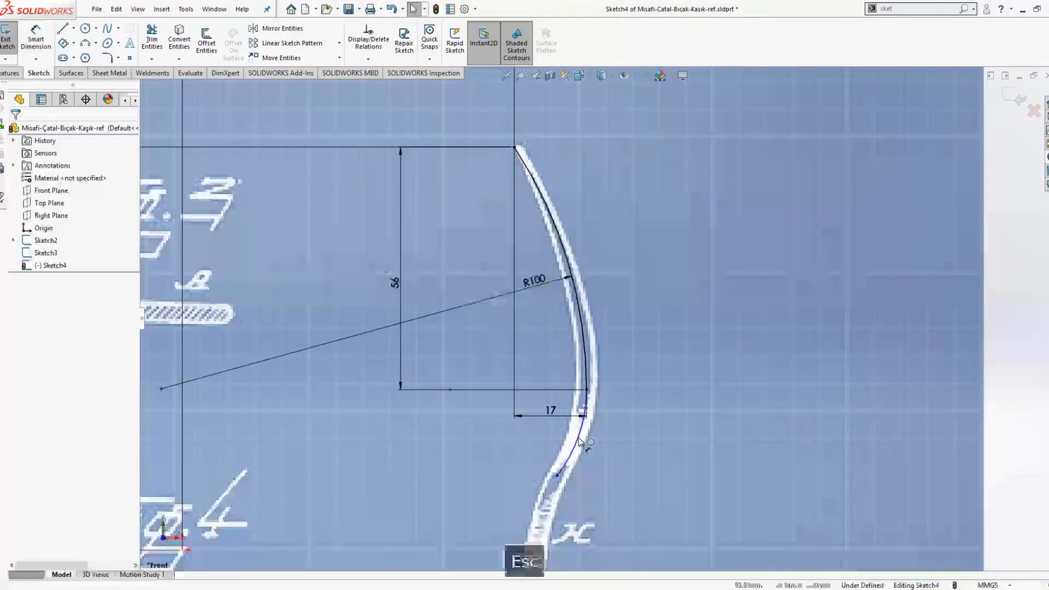
# Check the existing relations between the tine arc and the bend arc below it.
pyautogui.click(584, 382)
pyautogui.click(584, 379)
pyautogui.keyDown('ctrl'); pyautogui.click(584, 406); pyautogui.keyUp('ctrl')
pyautogui.press('Escape')
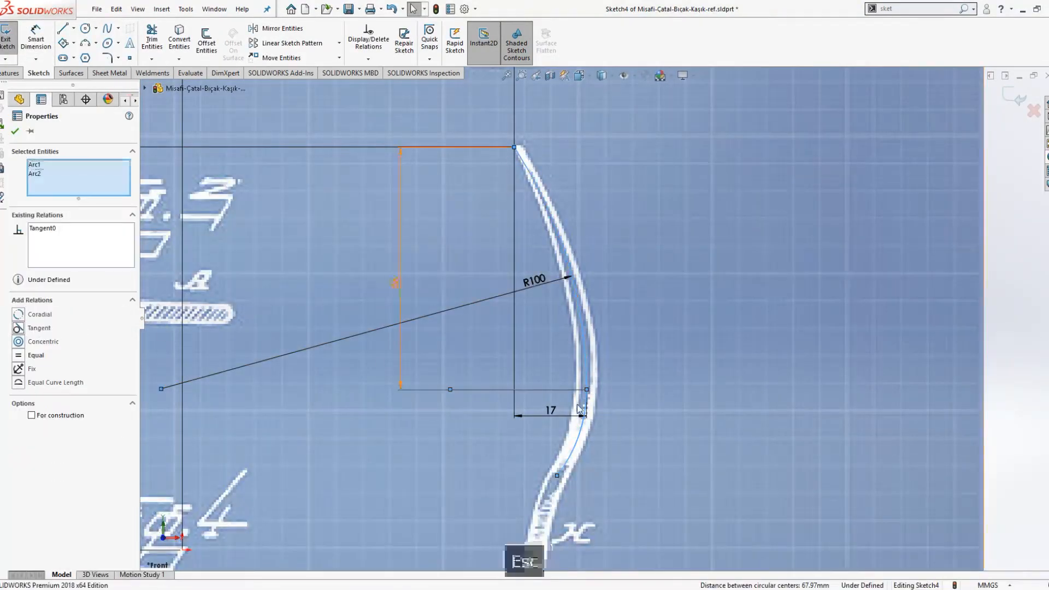
pyautogui.scroll(-2, 606, 420)
pyautogui.press('s')
pyautogui.click(612, 431)
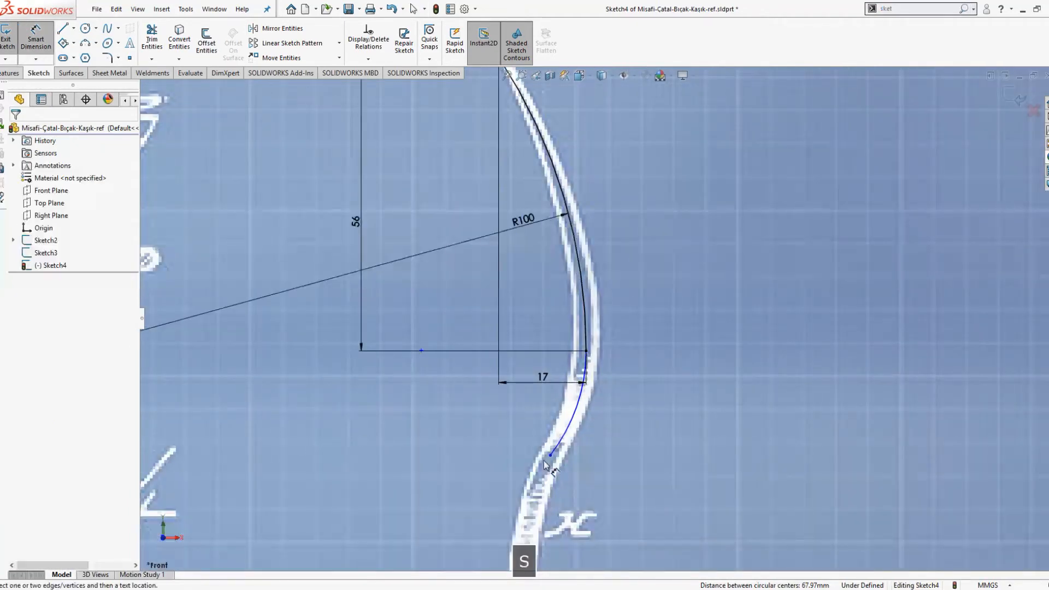
pyautogui.press('Escape')
# Draw a three-point arc from the bend arc's lower end down along the neck to just above the round collar.
pyautogui.scroll(4, 598, 350)
pyautogui.scroll(-2, 601, 437)
pyautogui.press('s')
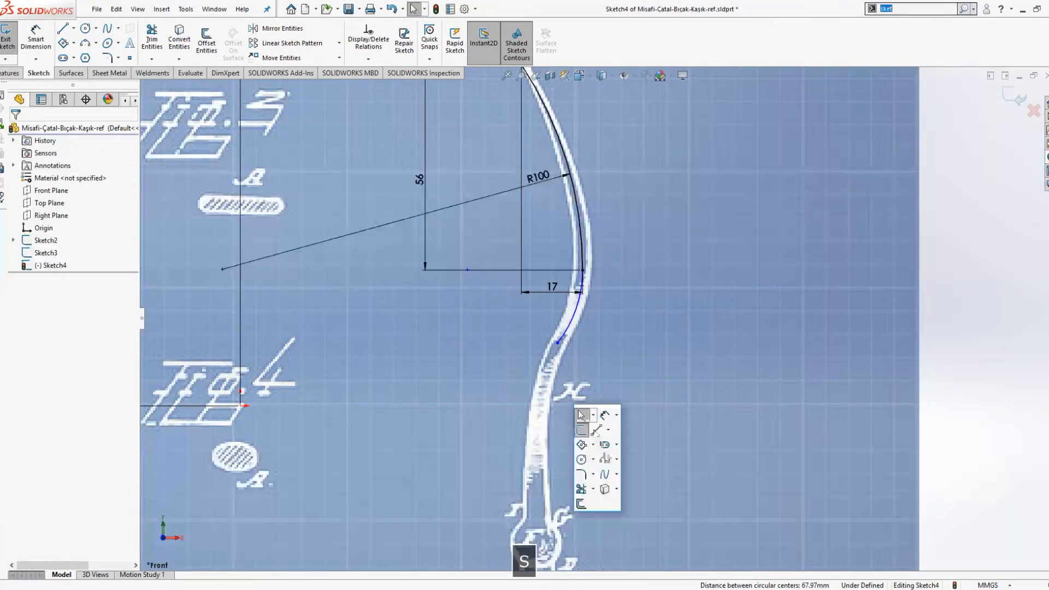
pyautogui.click(603, 452)
pyautogui.click(557, 343)
pyautogui.scroll(2, 561, 361)
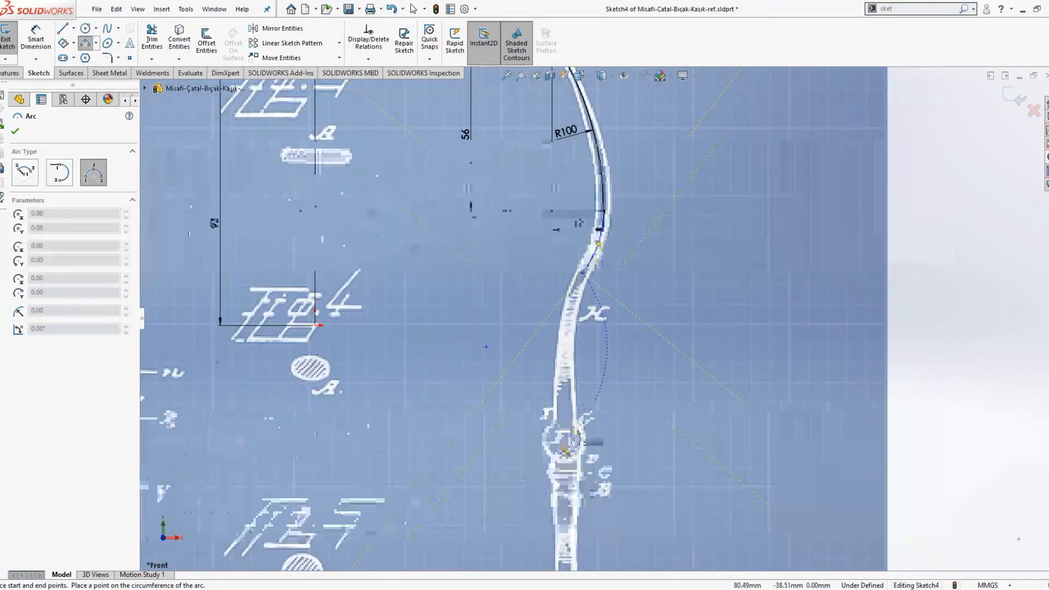
pyautogui.click(567, 317)
pyautogui.press('Escape')
# Make the bend arc and the neck arc tangent to each other.
pyautogui.click(591, 258)
pyautogui.keyDown('ctrl'); pyautogui.click(574, 290); pyautogui.keyUp('ctrl')
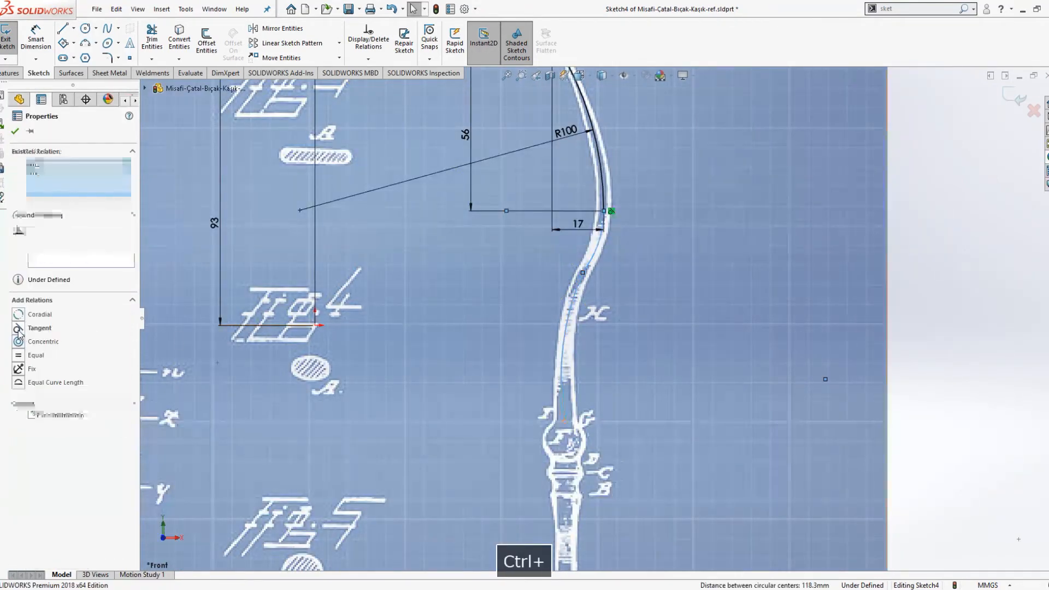
pyautogui.click(18, 328)
pyautogui.press('Escape')
# Move the bend and neck arcs' shared point to about X 91.4, Y 22.4 mm and the neck arc's lower end to about X 82.3, Y -20.9 mm.
pyautogui.click(587, 269)
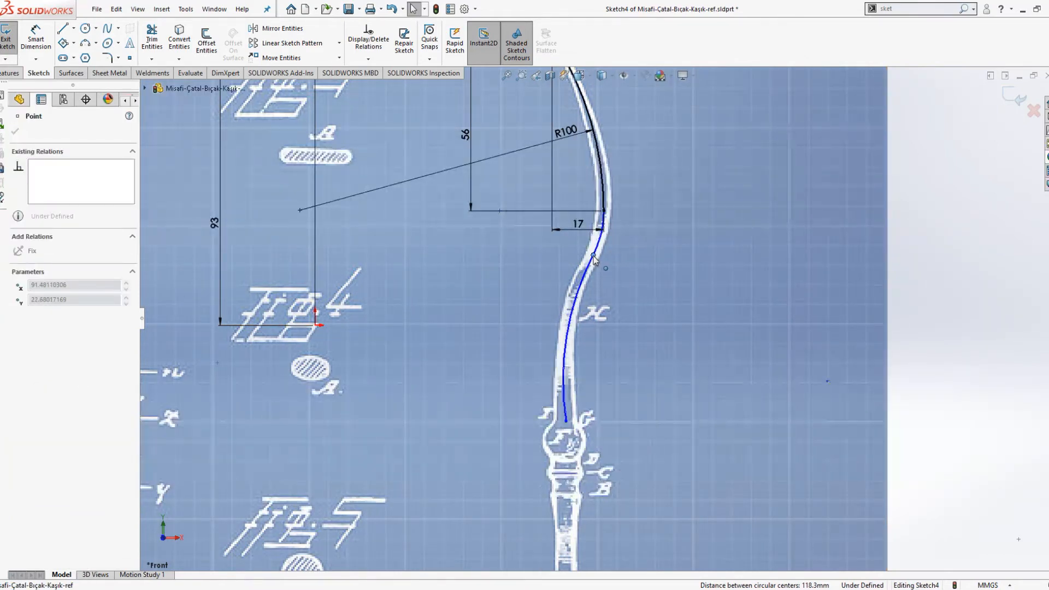
pyautogui.press('Escape')
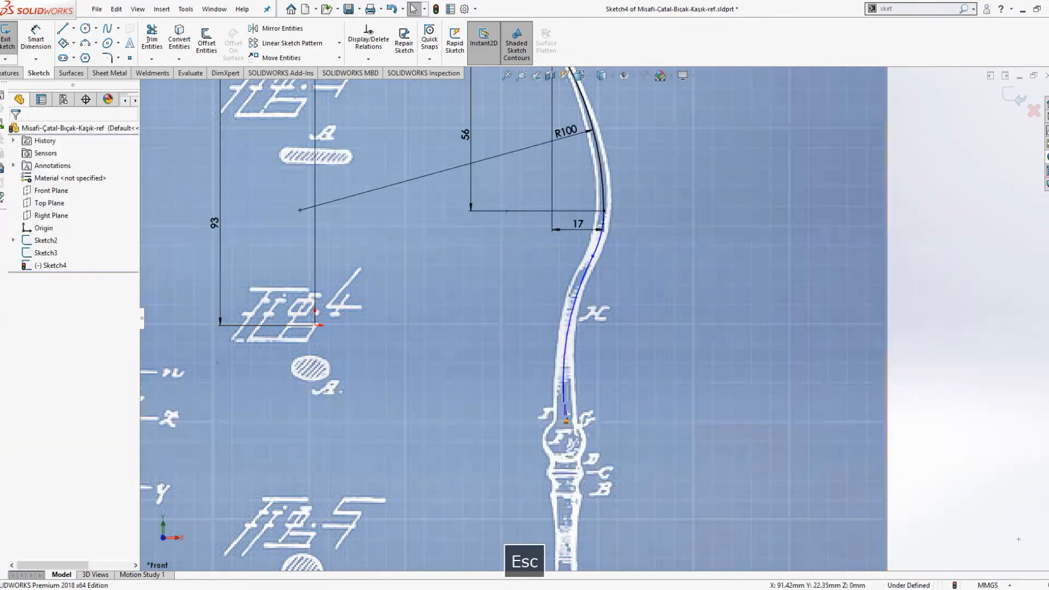
pyautogui.moveTo(566, 420); pyautogui.dragTo(565, 389)
# Draw a vertical line from the neck arc's lower end down the side-view handle to its bottom tip at about X 83, Y -166 mm.
pyautogui.press('s')
pyautogui.click(607, 415)
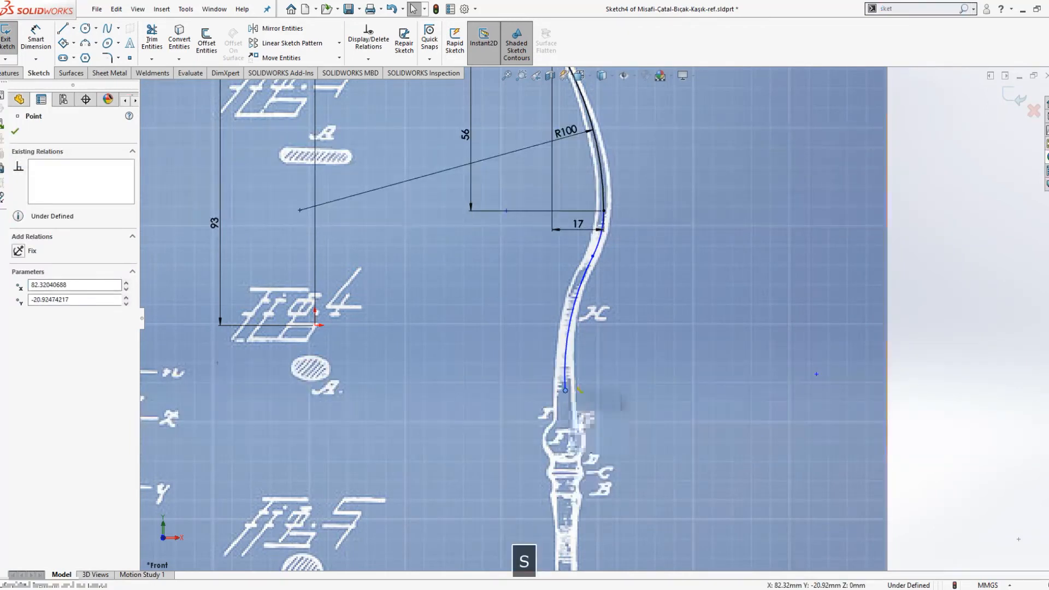
pyautogui.scroll(2, 580, 437)
pyautogui.rightClick(582, 432)
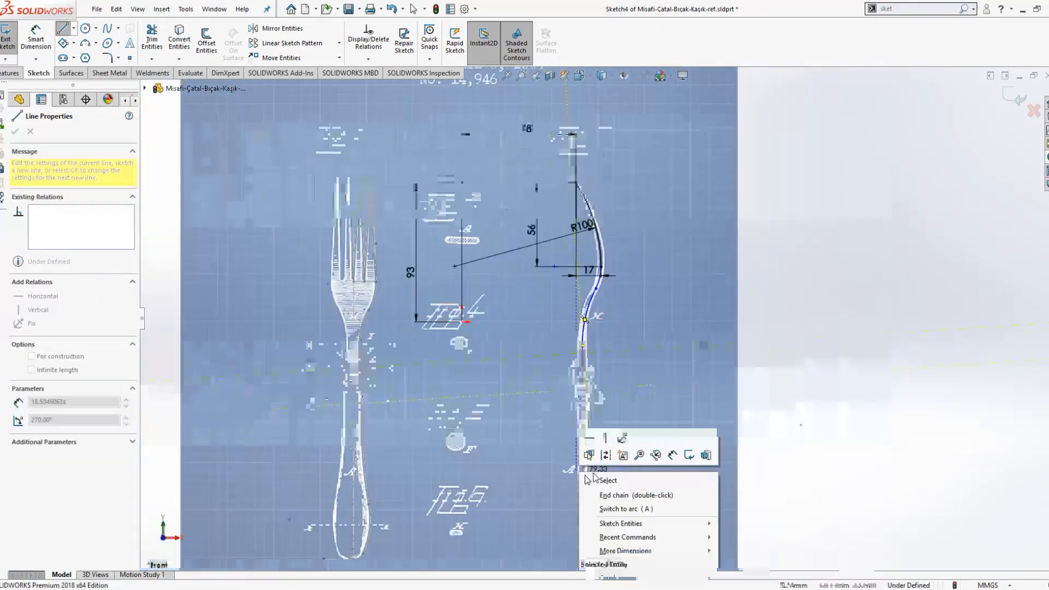
pyautogui.press('Escape')
pyautogui.click(582, 477)
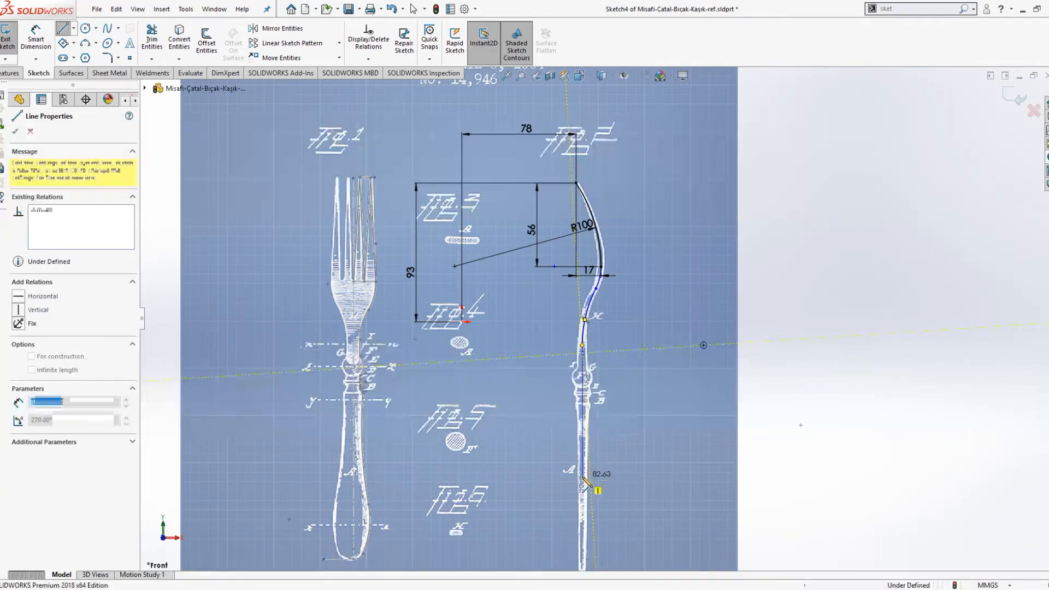
pyautogui.press('Escape')
pyautogui.scroll(2, 584, 481)
pyautogui.scroll(-2, 582, 486)
pyautogui.click(589, 459)
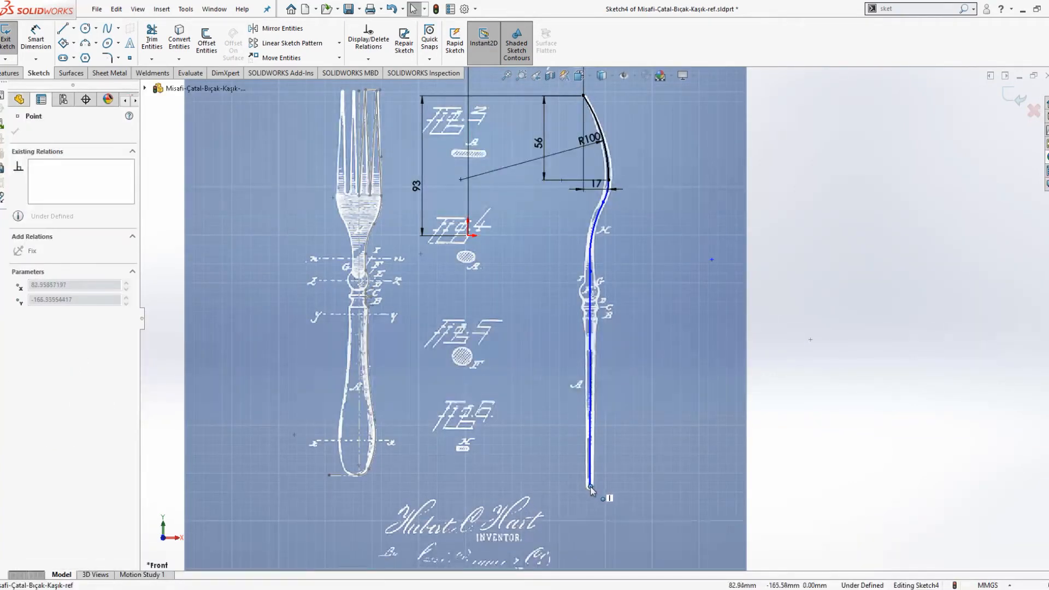
pyautogui.moveTo(590, 487); pyautogui.dragTo(589, 488)
pyautogui.press('Escape')
# Make the vertical handle line and the neck arc tangent to each other.
pyautogui.scroll(-7, 608, 259)
pyautogui.click(544, 317)
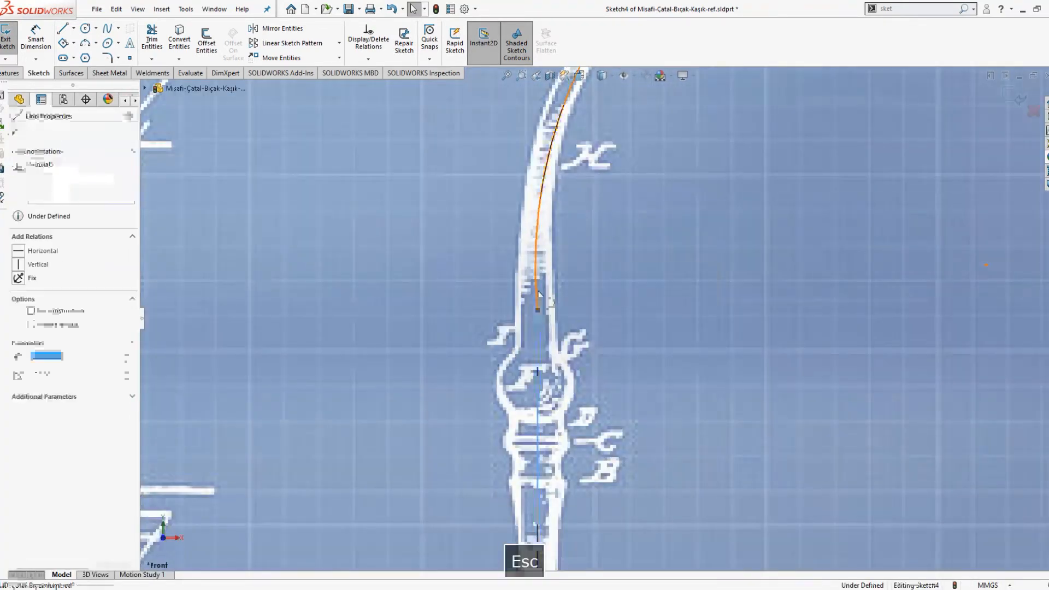
pyautogui.keyDown('ctrl'); pyautogui.click(537, 309); pyautogui.keyUp('ctrl')
pyautogui.press('Escape')
pyautogui.scroll(6, 581, 313)
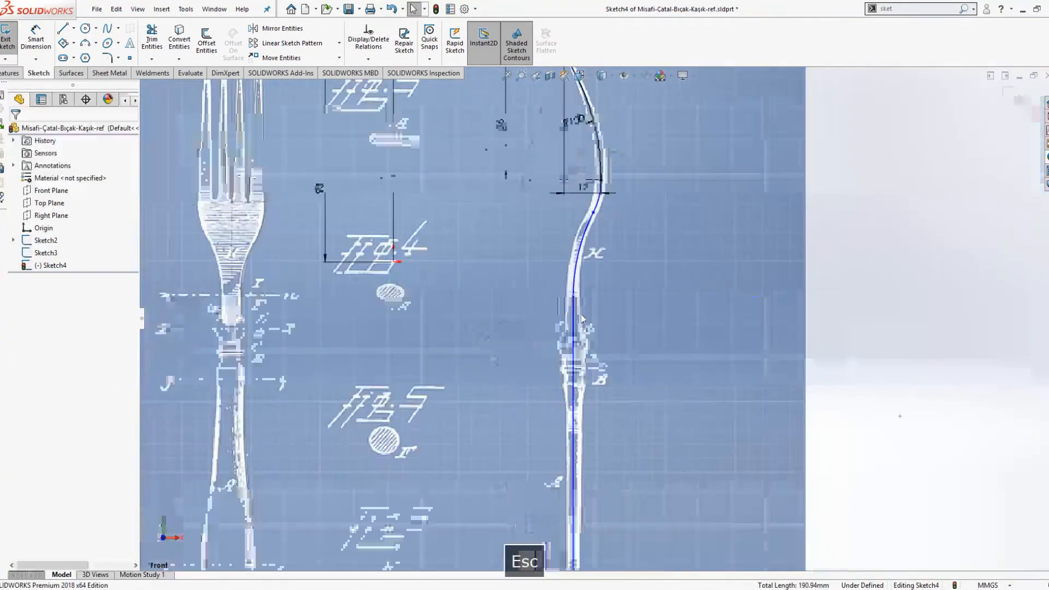
pyautogui.press('s')
pyautogui.click(629, 427)
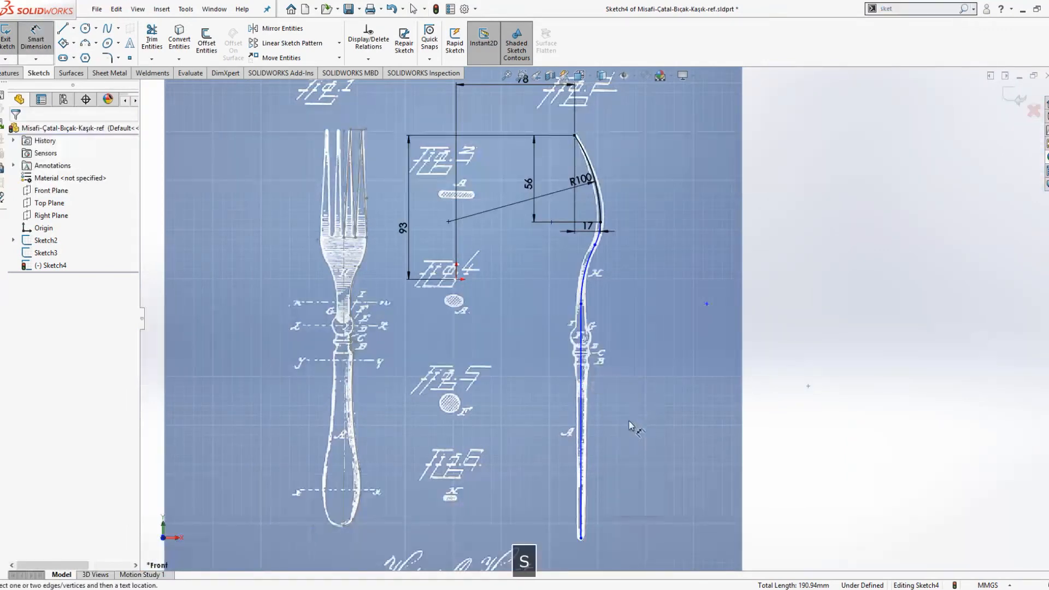
pyautogui.press('Escape')
# Draw a construction line about 156 mm long from the front view's handle bottom to the side line's lower end and make it horizontal.
pyautogui.scroll(2, 513, 514)
pyautogui.scroll(-2, 415, 516)
pyautogui.press('s')
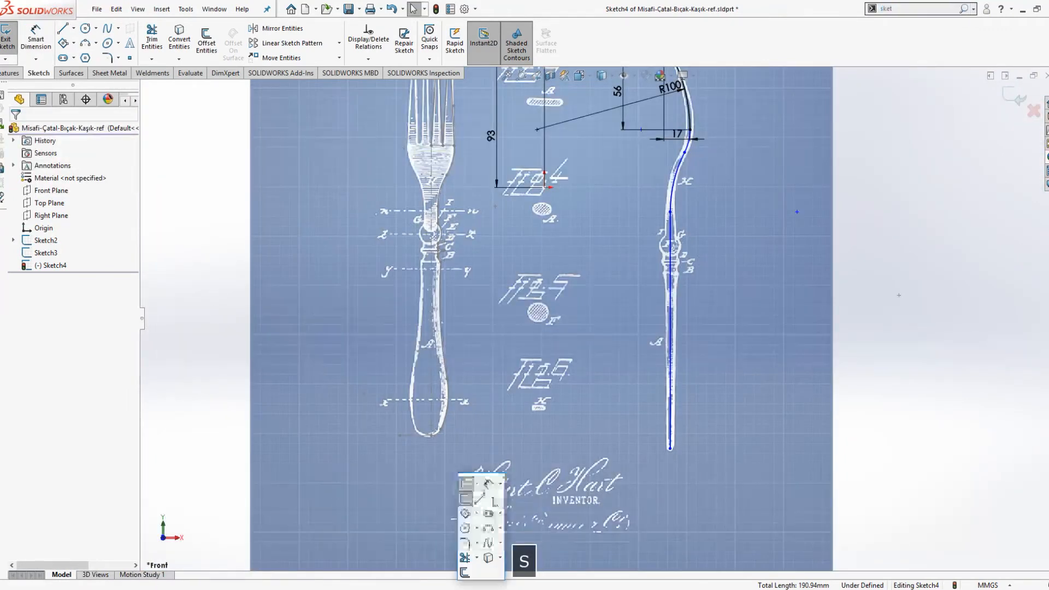
pyautogui.click(480, 498)
pyautogui.click(669, 447)
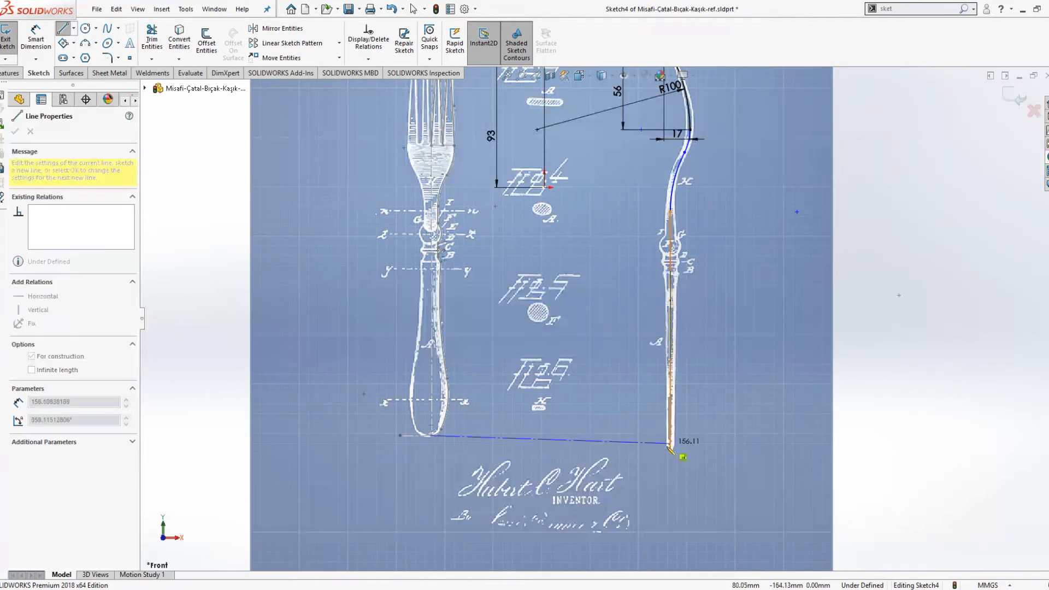
pyautogui.press('Escape')
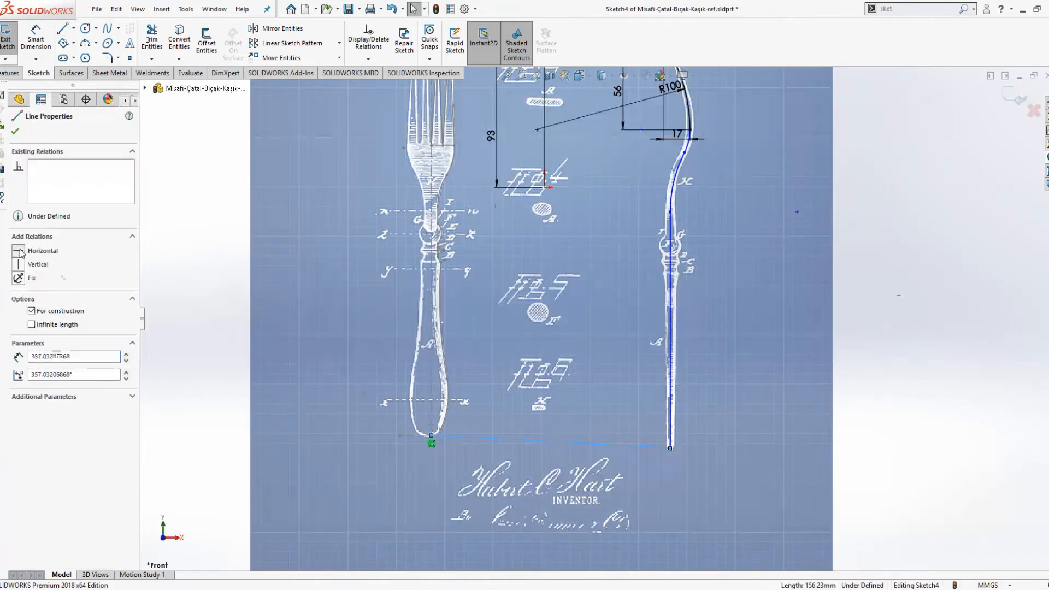
pyautogui.press('Escape')
pyautogui.scroll(1, 546, 328)
# Delete the tine arc's 56 mm vertical dimension and undo the deletion.
pyautogui.press('s')
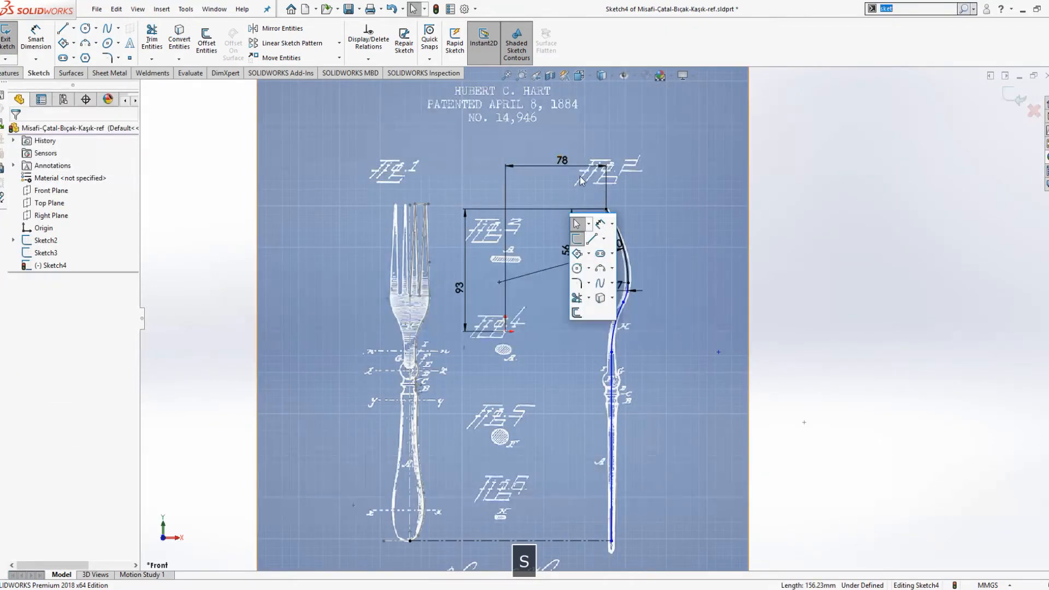
pyautogui.press('Escape')
pyautogui.click(565, 250)
pyautogui.press('Delete')
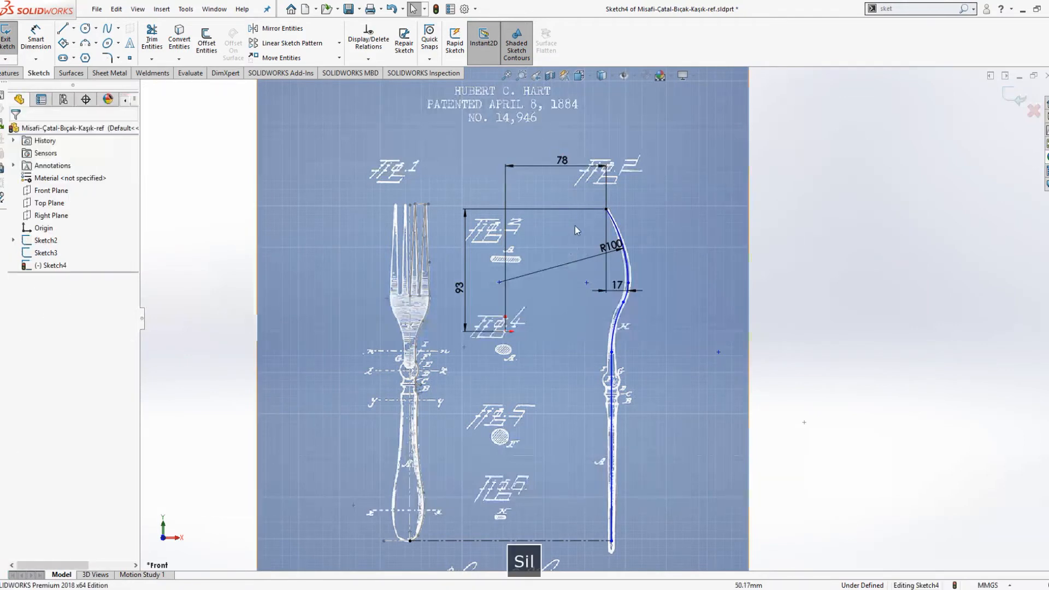
pyautogui.hotkey('ctrl', 'z')
pyautogui.press('Escape')
pyautogui.scroll(-2, 497, 231)
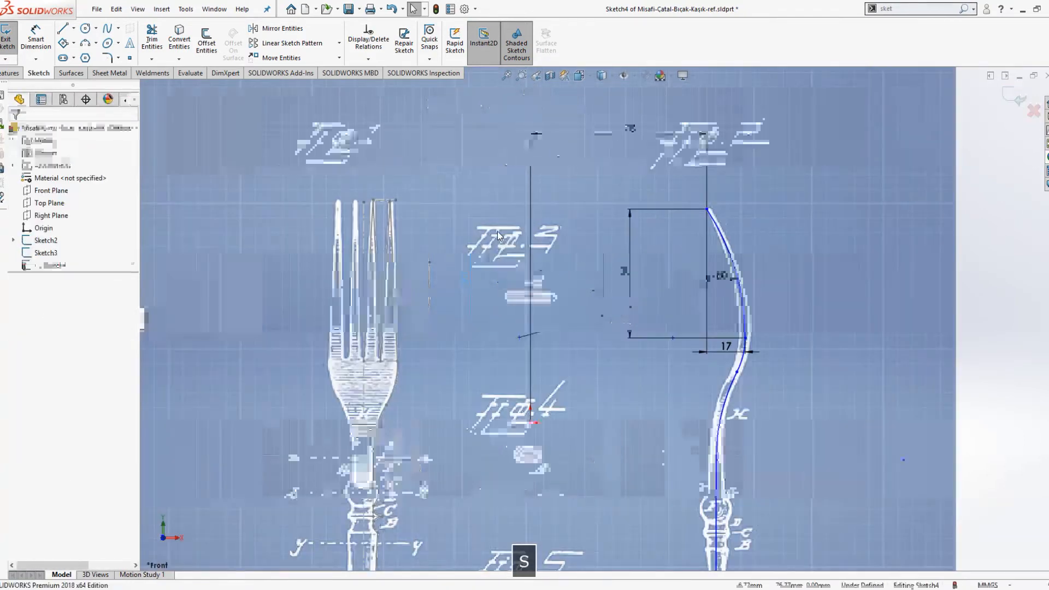
pyautogui.press('s')
pyautogui.click(520, 279)
pyautogui.click(546, 269)
pyautogui.scroll(-3, 379, 203)
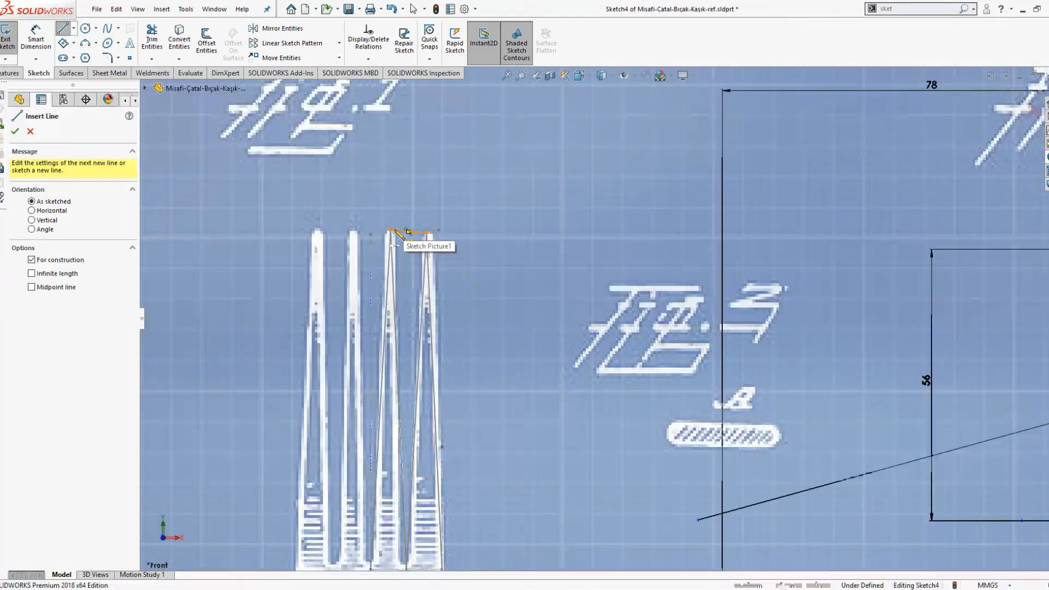
pyautogui.click(391, 230)
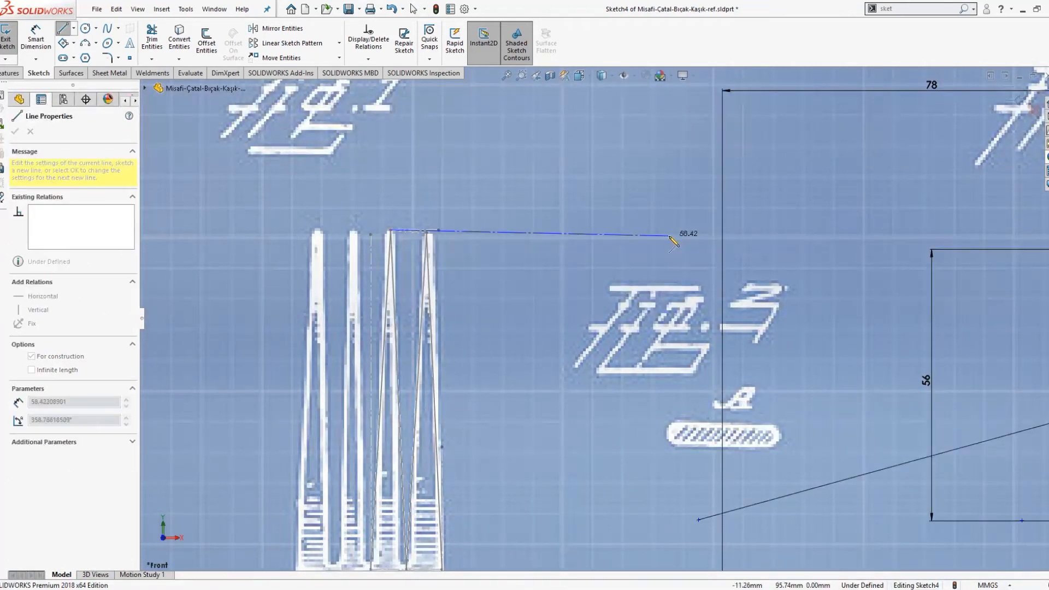
pyautogui.press('Escape')
# Draw construction lines about 3 mm straight up from the inner tine's tip and about 148 mm horizontally to above the side profile's tip.
pyautogui.press('s')
pyautogui.click(483, 254)
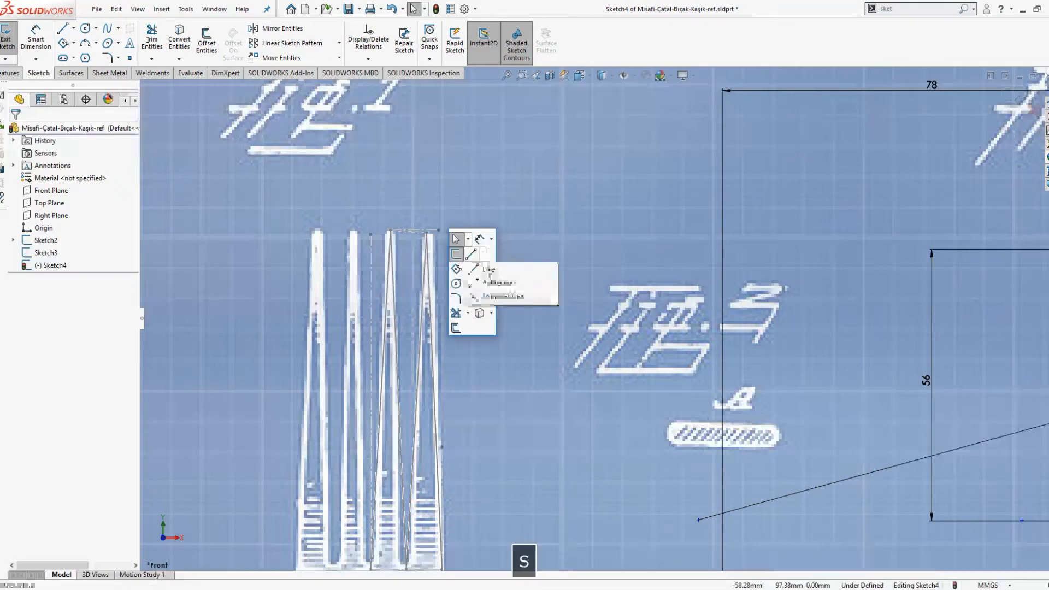
pyautogui.click(491, 281)
pyautogui.click(390, 230)
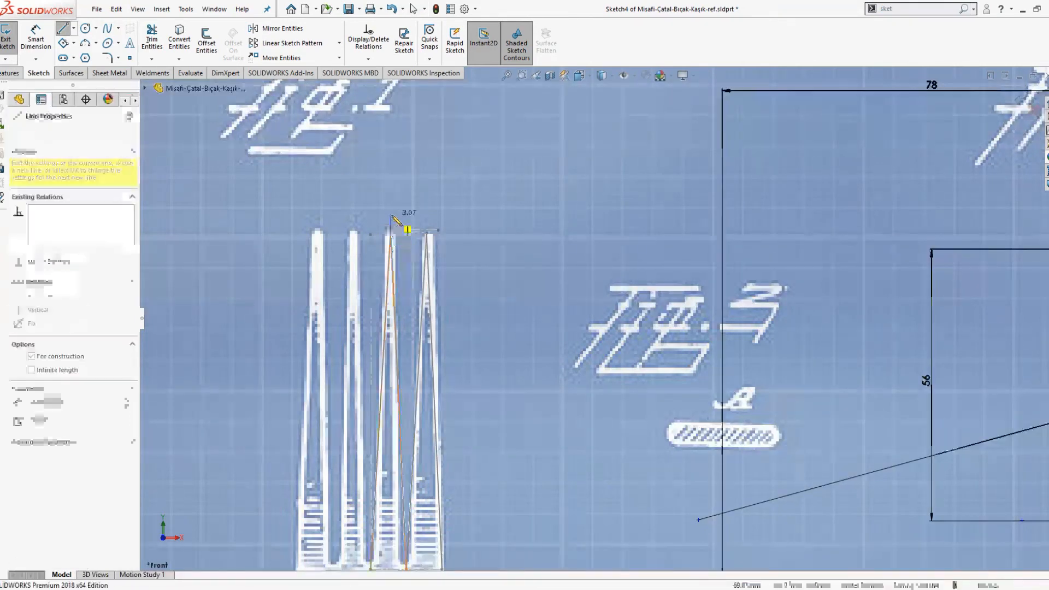
pyautogui.scroll(2, 695, 218)
pyautogui.scroll(2, 695, 218)
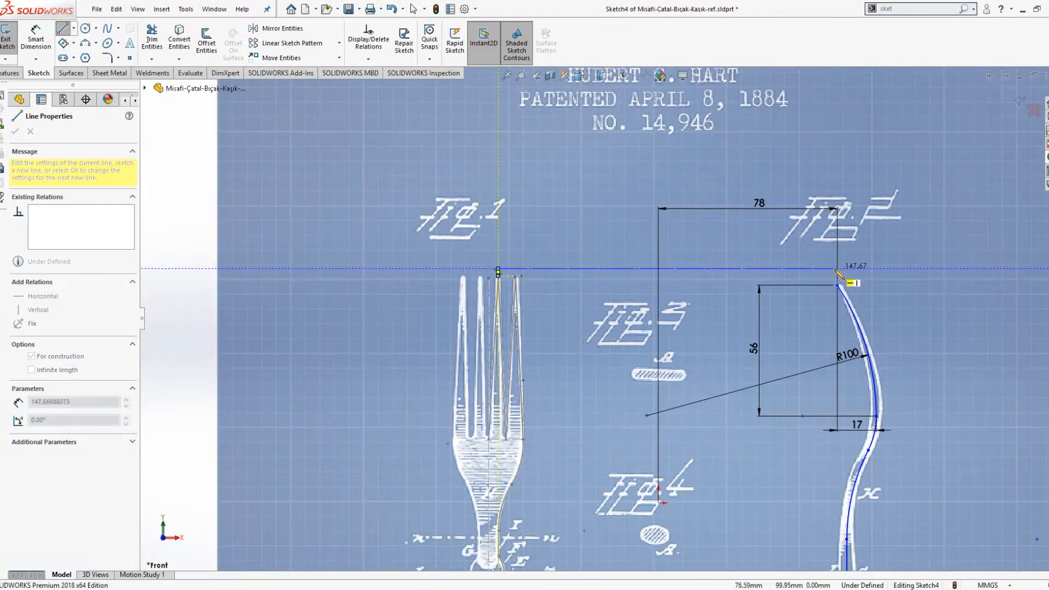
pyautogui.click(840, 270)
pyautogui.press('Escape')
pyautogui.scroll(-5, 496, 270)
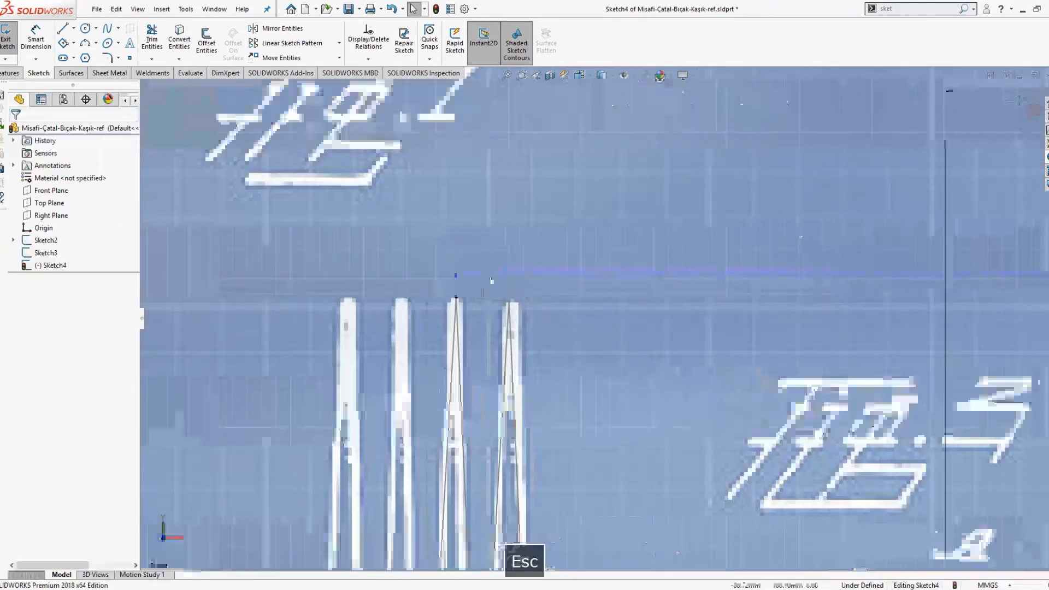
# Dimension the short vertical construction line above the inner tine's tip to 1 mm.
pyautogui.click(457, 287)
pyautogui.press('s')
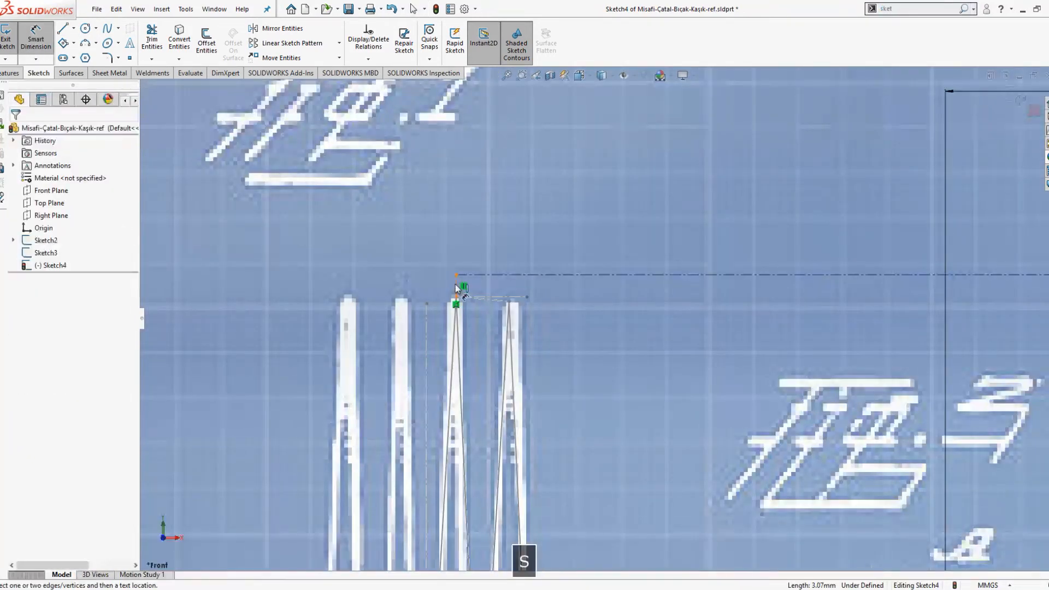
pyautogui.click(457, 288)
pyautogui.click(386, 240)
pyautogui.press('Return')
pyautogui.press('Escape')
# Move the side profile's upper tip onto the far end of the horizontal construction line so the points coincide.
pyautogui.scroll(4, 562, 317)
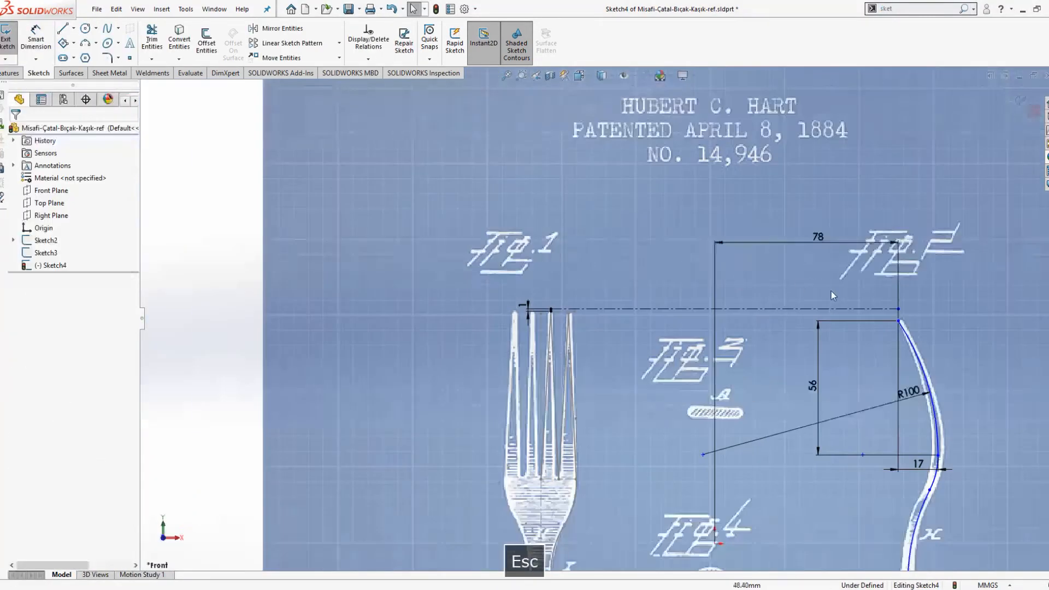
pyautogui.scroll(-4, 883, 371)
pyautogui.moveTo(890, 353); pyautogui.dragTo(890, 323)
pyautogui.press('Escape')
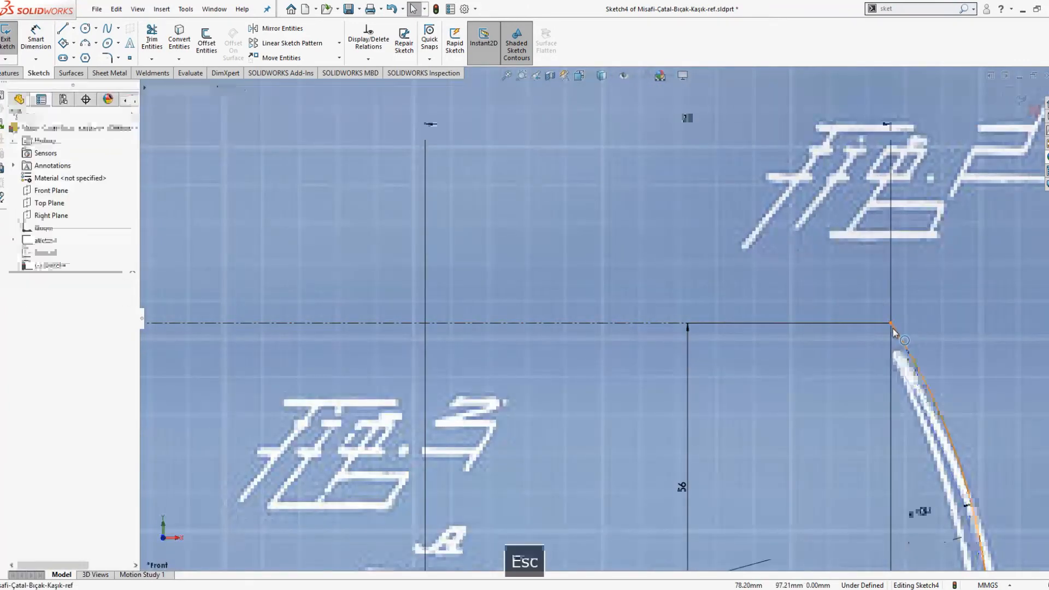
pyautogui.scroll(5, 601, 322)
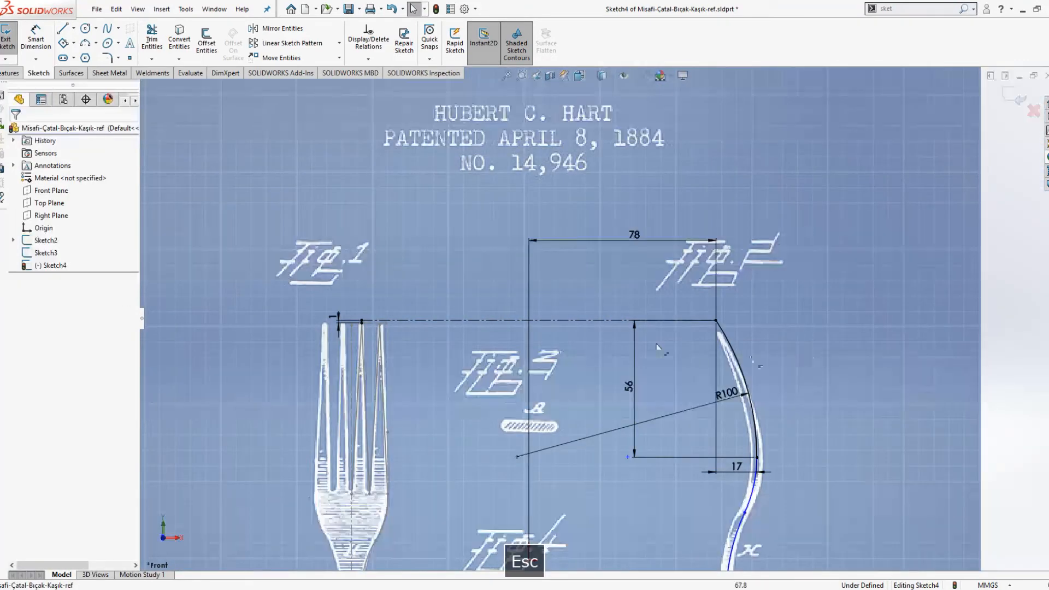
# Set the horizontal distance from the origin to the side profile's tip to 76 mm.
pyautogui.doubleClick(633, 236)
pyautogui.write('77')
pyautogui.press('Return')
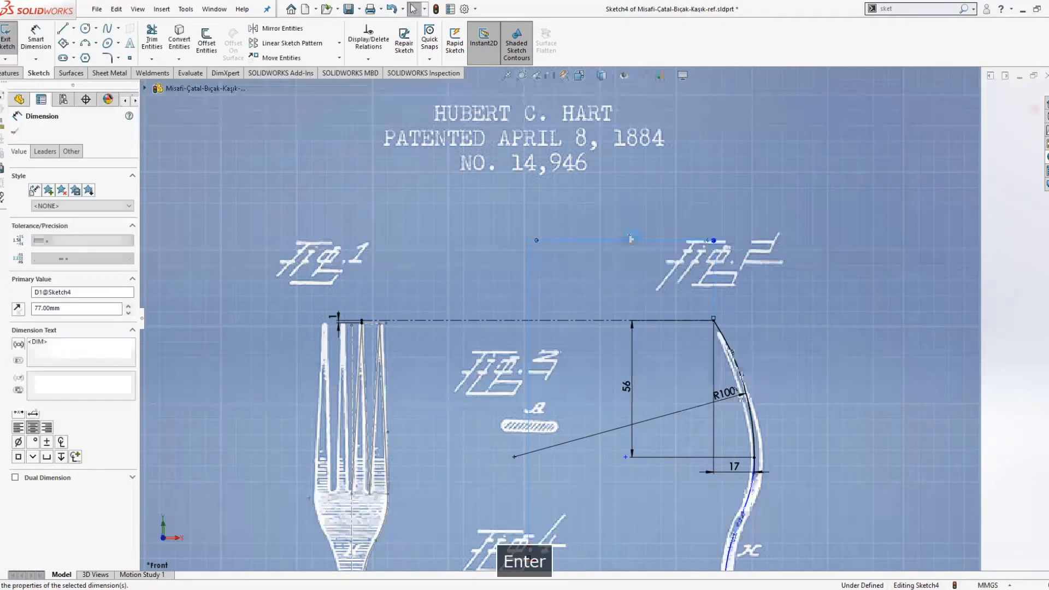
pyautogui.write('76')
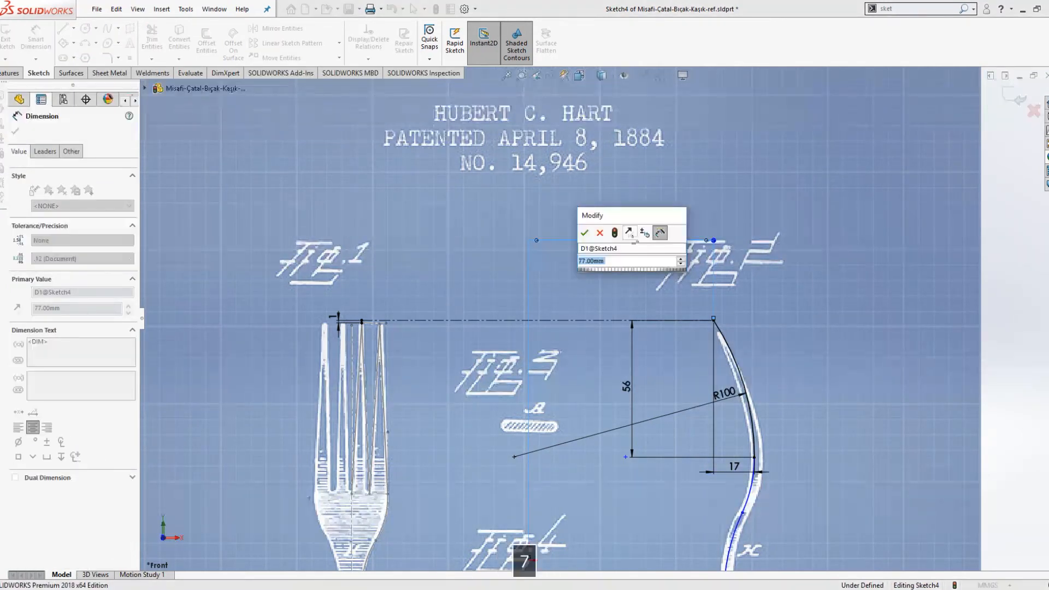
pyautogui.press('Return')
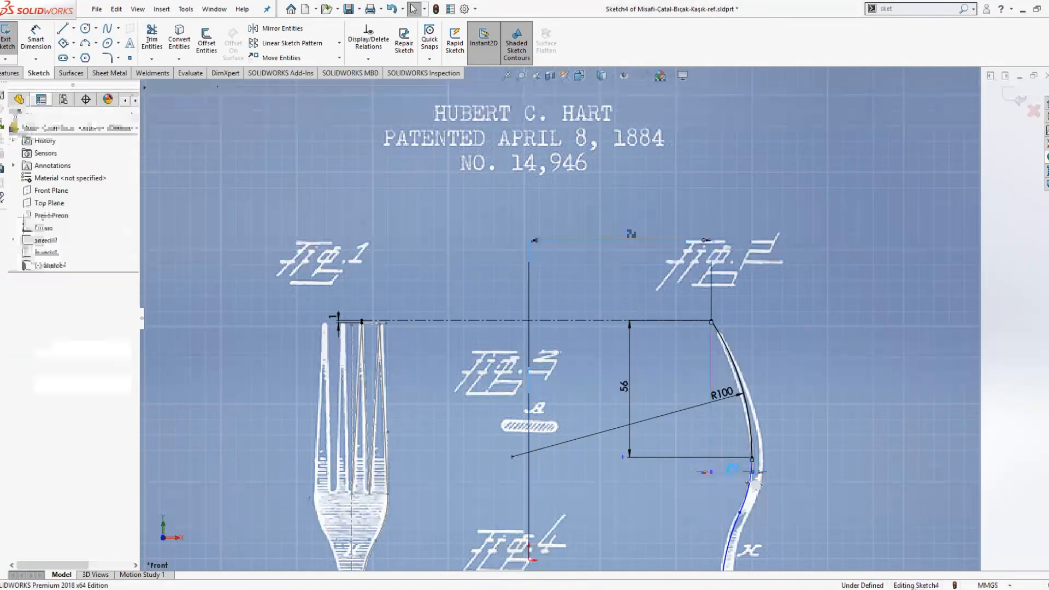
# Set the horizontal distance between the tine arc's upper and lower ends to 19 mm.
pyautogui.doubleClick(732, 468)
pyautogui.write('19')
pyautogui.press('Return')
pyautogui.scroll(-5, 741, 477)
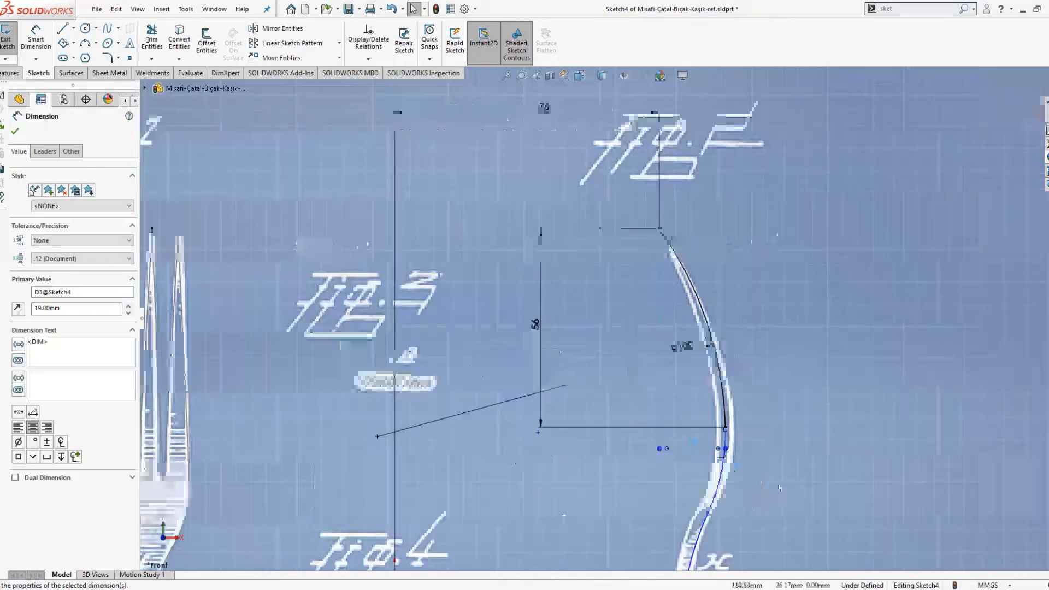
pyautogui.press('Escape')
pyautogui.scroll(3, 704, 453)
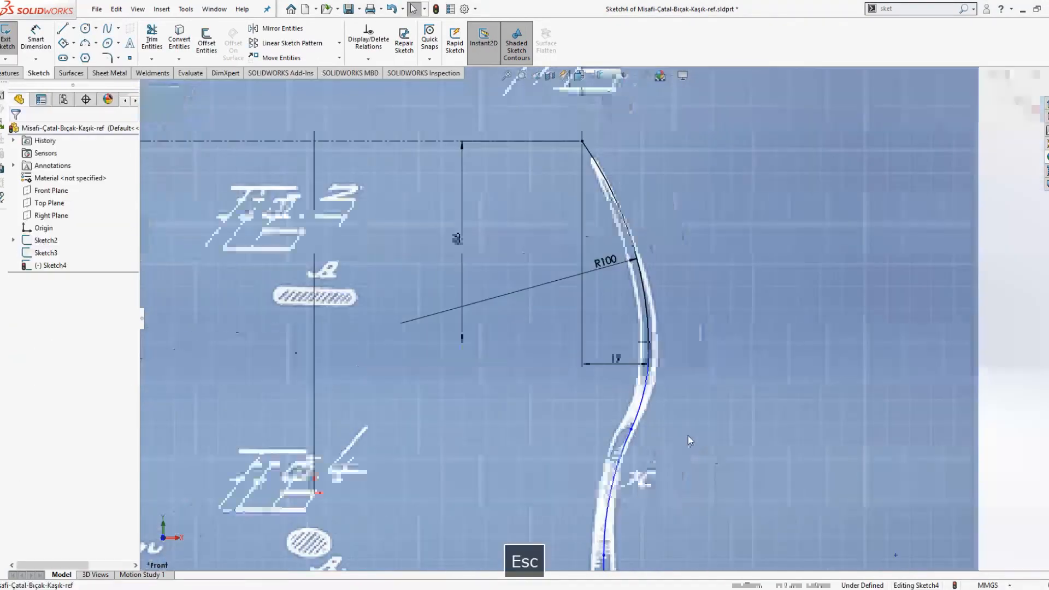
# Dimension the horizontal distance from the side profile's tip to the junction of the middle and neck arcs as 12.5 mm.
pyautogui.press('s')
pyautogui.click(687, 424)
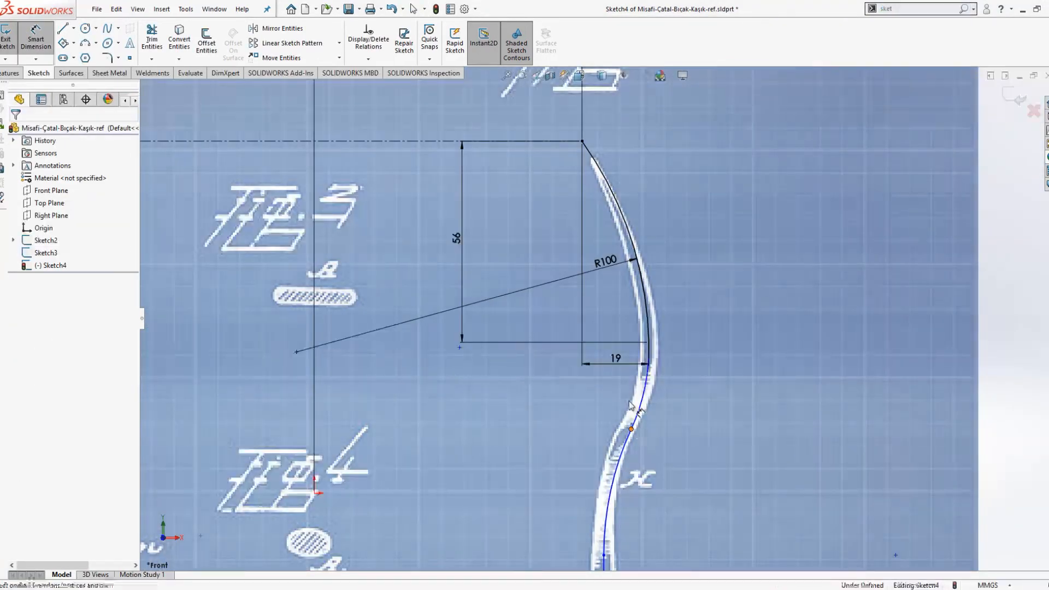
pyautogui.click(582, 141)
pyautogui.click(631, 429)
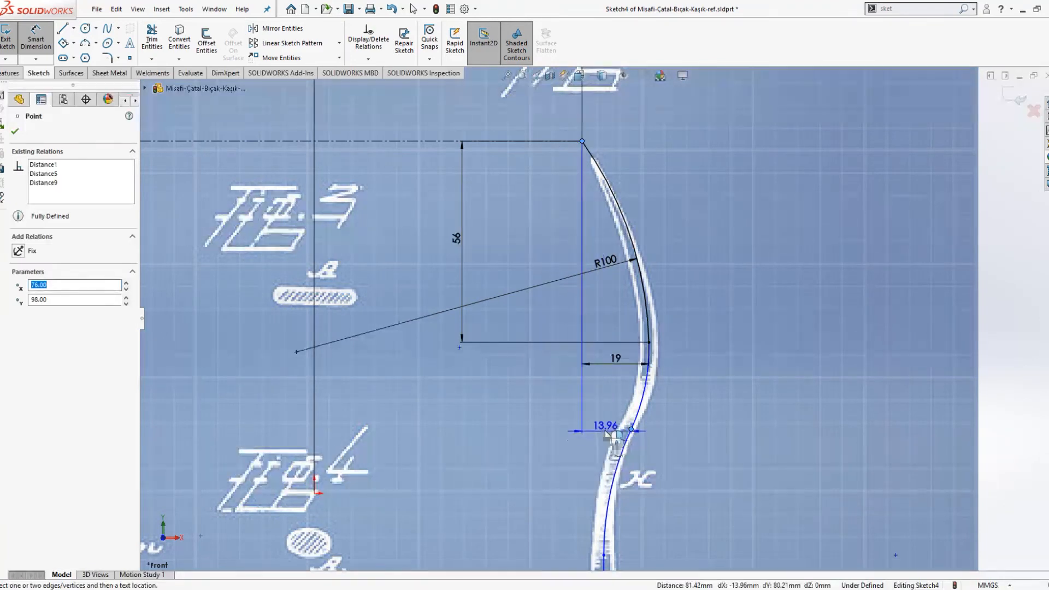
pyautogui.click(606, 434)
pyautogui.write('12')
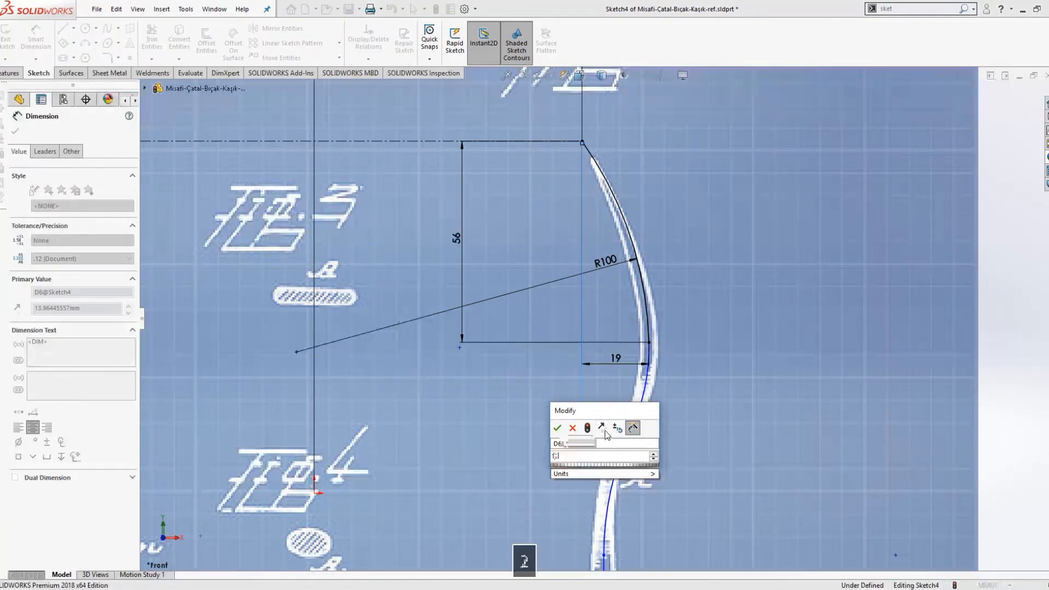
pyautogui.press('Return')
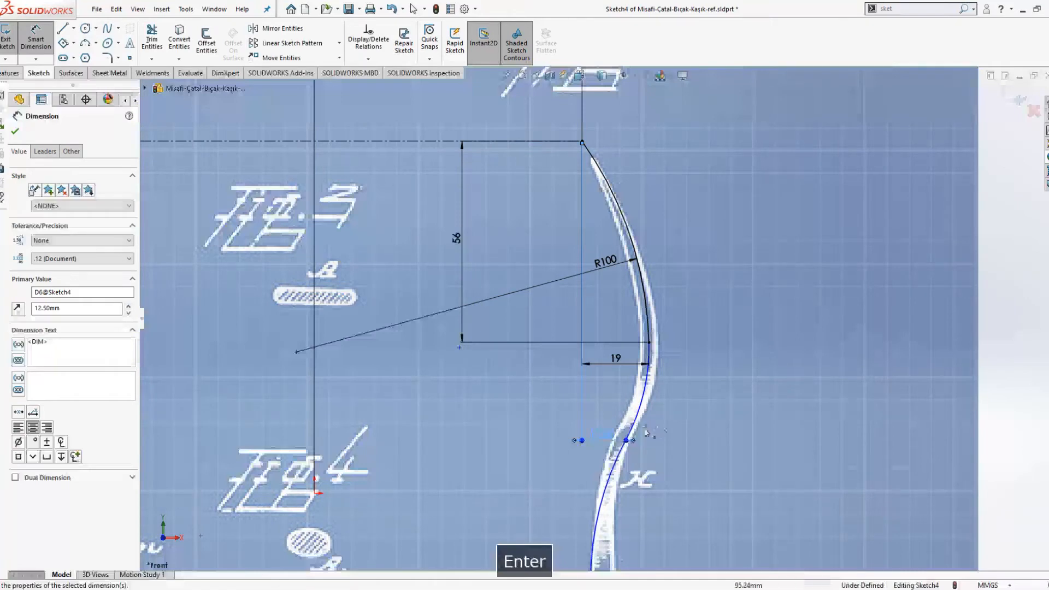
pyautogui.press('Escape')
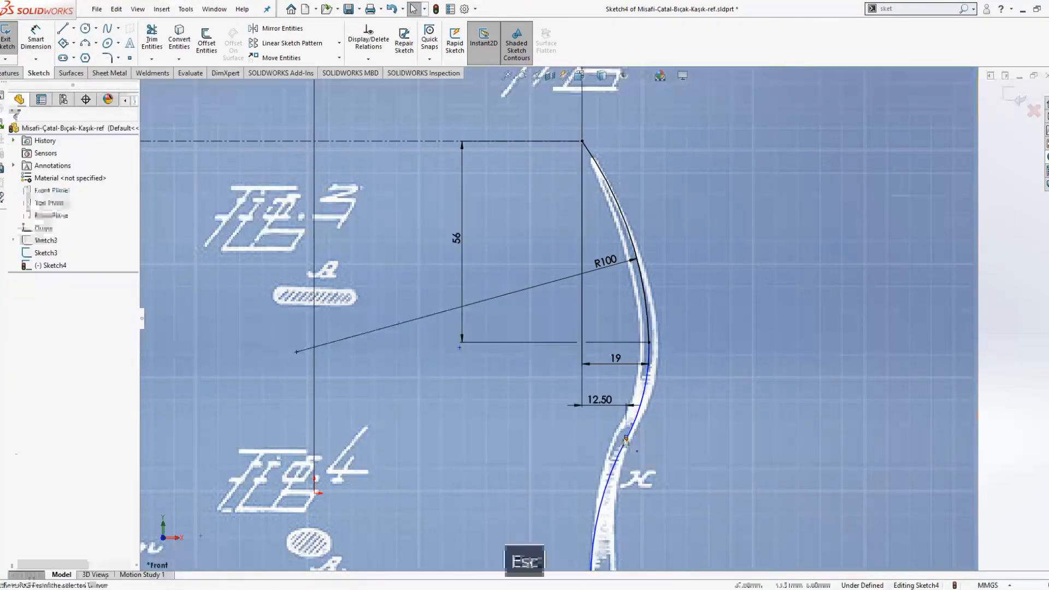
# Shift the middle arc's lower end slightly upward and dimension the vertical distance between the middle arc's ends as 25 mm.
pyautogui.click(627, 436)
pyautogui.press('Escape')
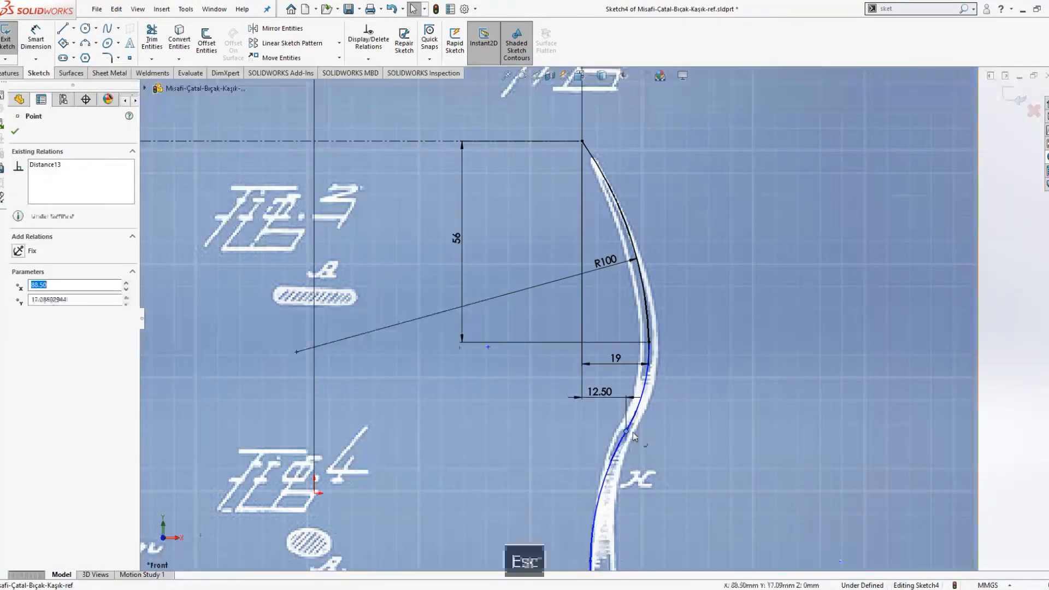
pyautogui.press('s')
pyautogui.click(671, 443)
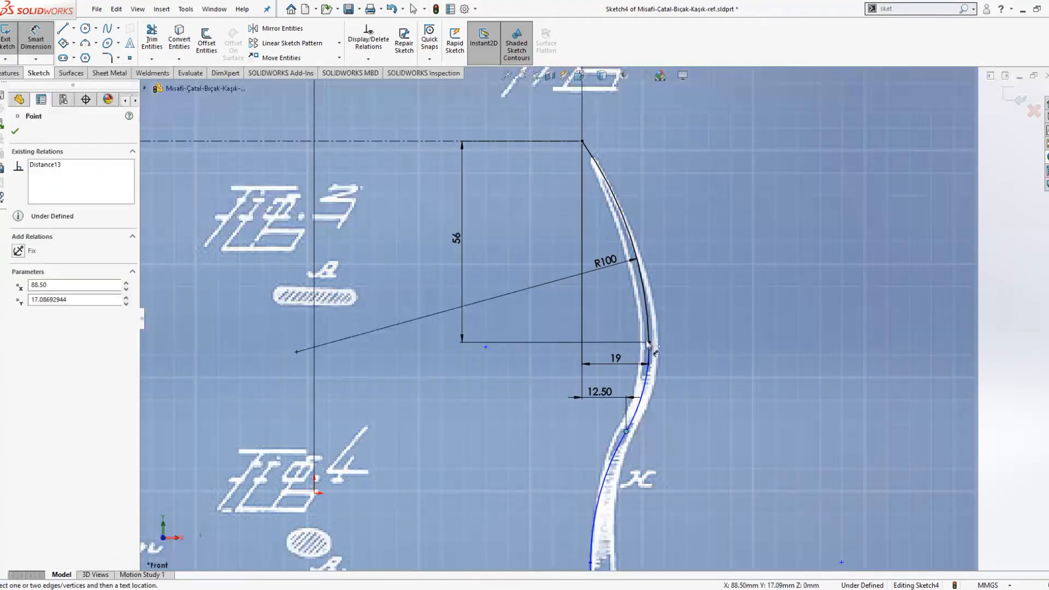
pyautogui.click(690, 392)
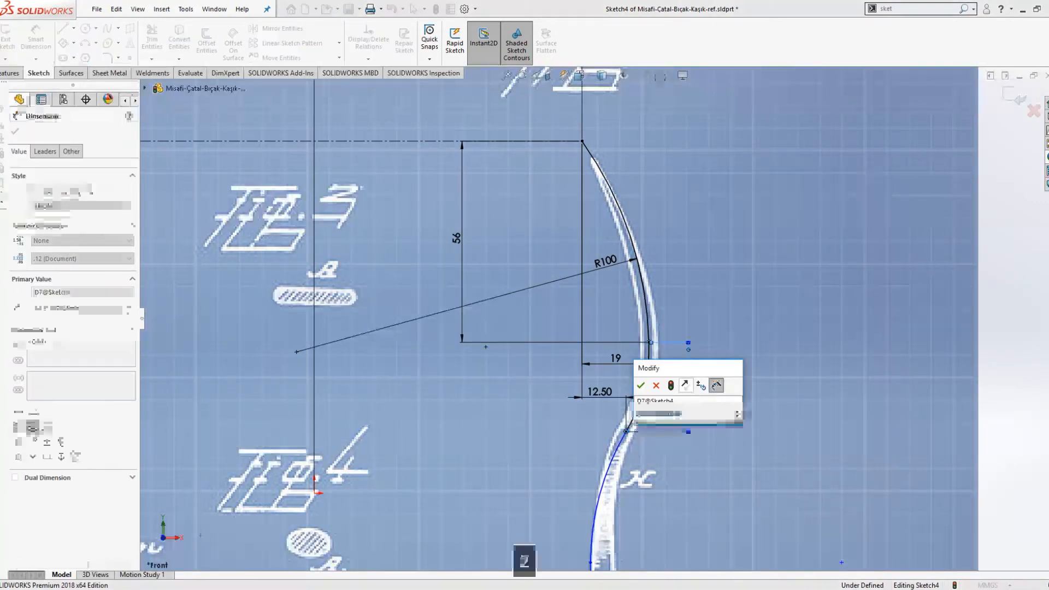
pyautogui.press('Return')
pyautogui.scroll(5, 690, 392)
pyautogui.scroll(-4, 731, 497)
pyautogui.press('Escape')
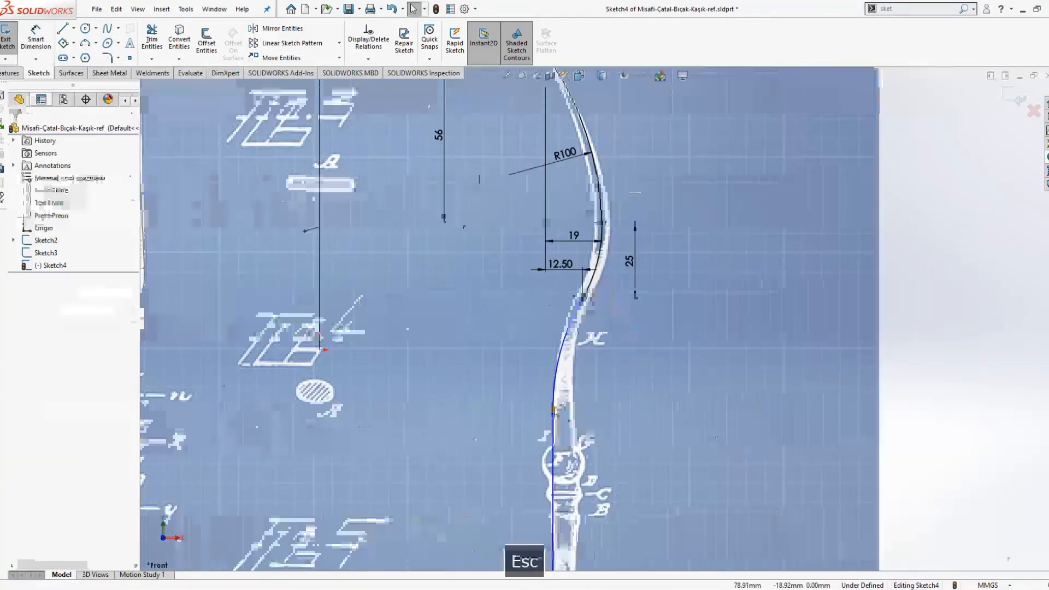
# Move the neck arc's lower end up onto the centre of the pictured neck and delete the vertical handle line.
pyautogui.moveTo(554, 409)
pyautogui.mouseDown()
pyautogui.moveTo(606, 454)
pyautogui.moveTo(617, 387)
pyautogui.moveTo(575, 368)
pyautogui.mouseUp()
pyautogui.press('Escape')
pyautogui.click(567, 377)
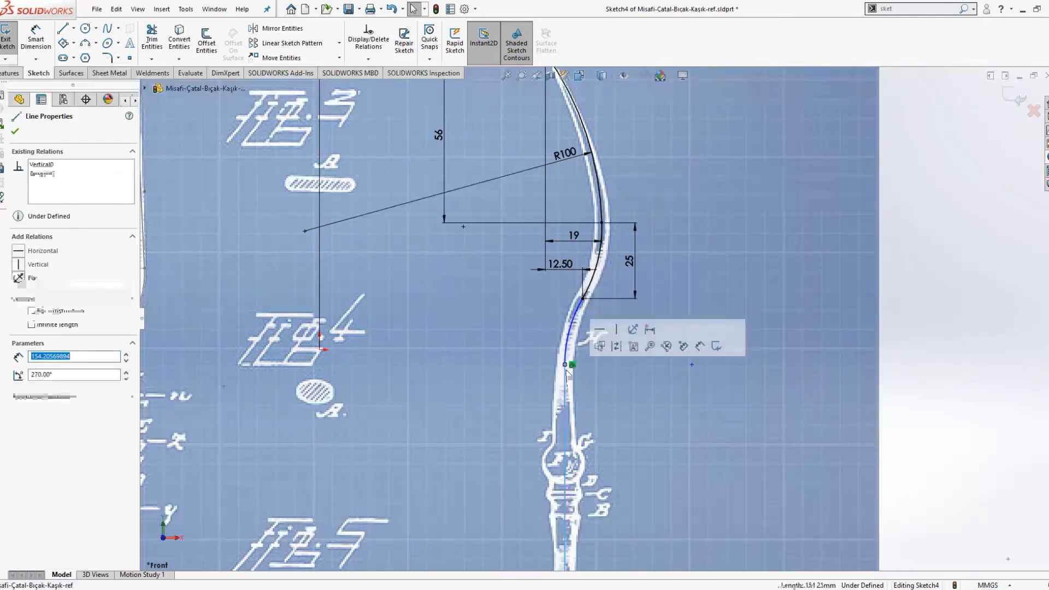
pyautogui.press('Delete')
pyautogui.press('s')
pyautogui.click(604, 432)
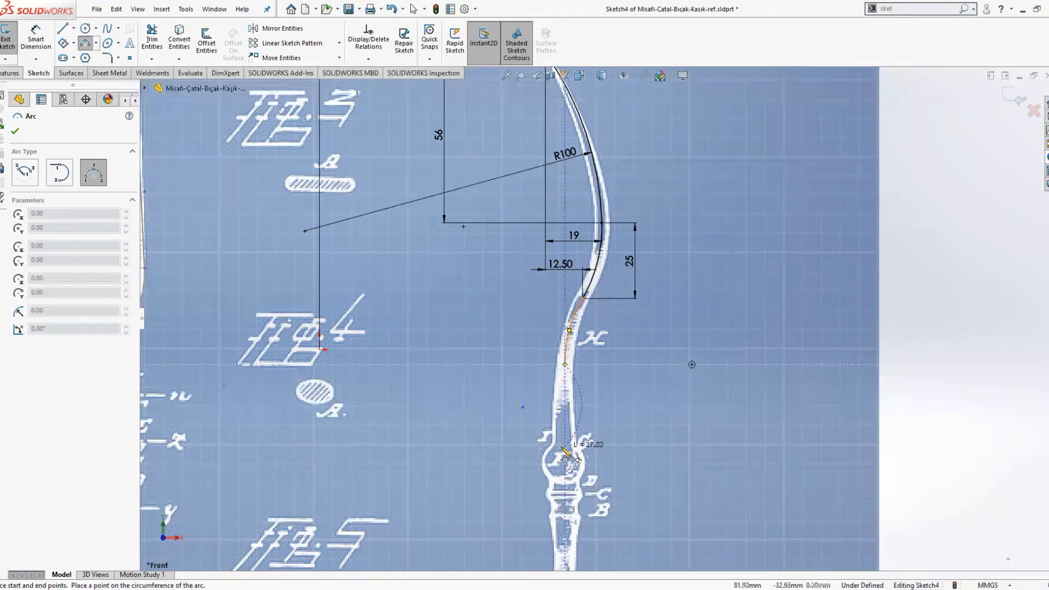
pyautogui.press('Escape')
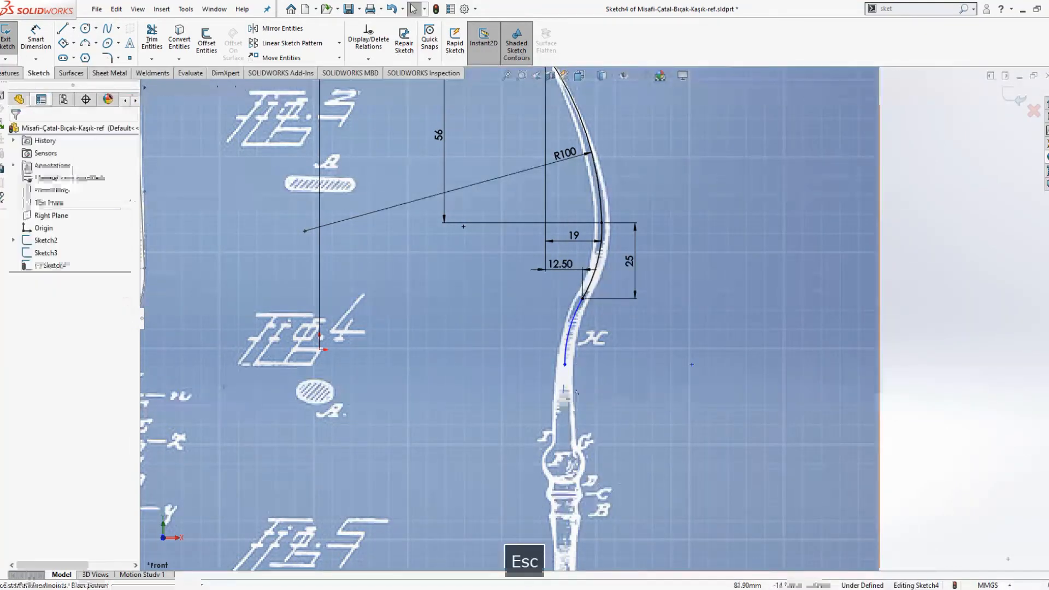
# Redraw the vertical handle line from the neck arc's lower end down to the end of the lower horizontal construction line.
pyautogui.press('s')
pyautogui.click(578, 418)
pyautogui.click(565, 366)
pyautogui.click(563, 445)
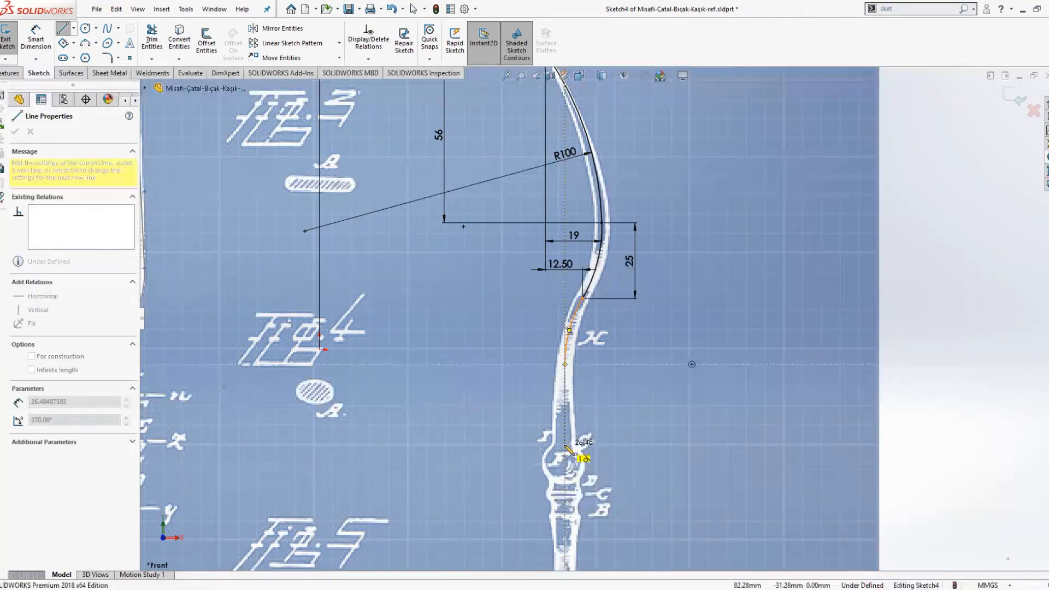
pyautogui.press('Escape')
pyautogui.click(563, 373)
pyautogui.scroll(5, 566, 376)
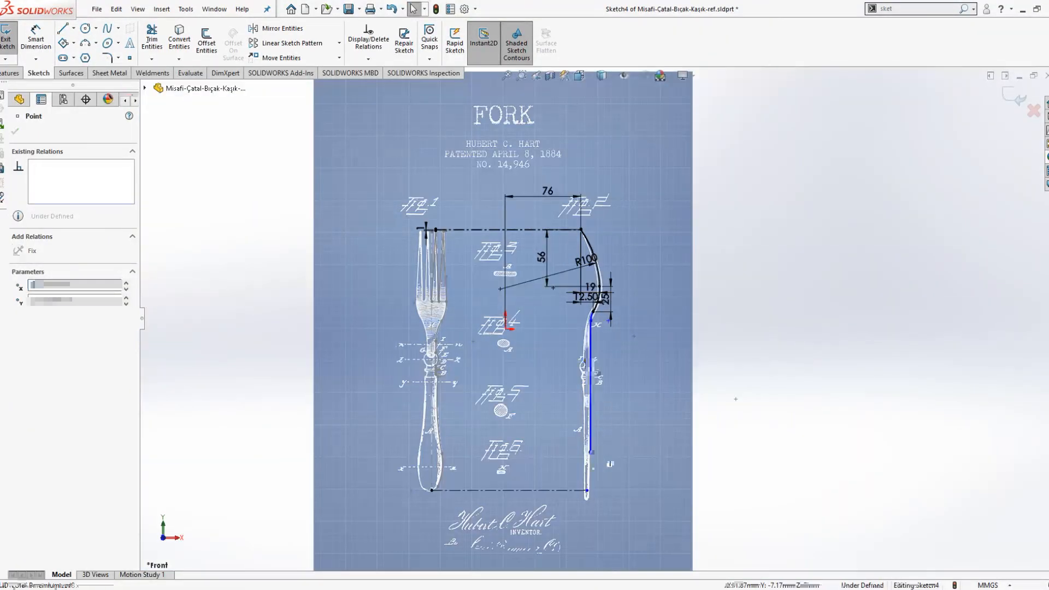
pyautogui.press('Escape')
pyautogui.scroll(-5, 598, 340)
pyautogui.press('Escape')
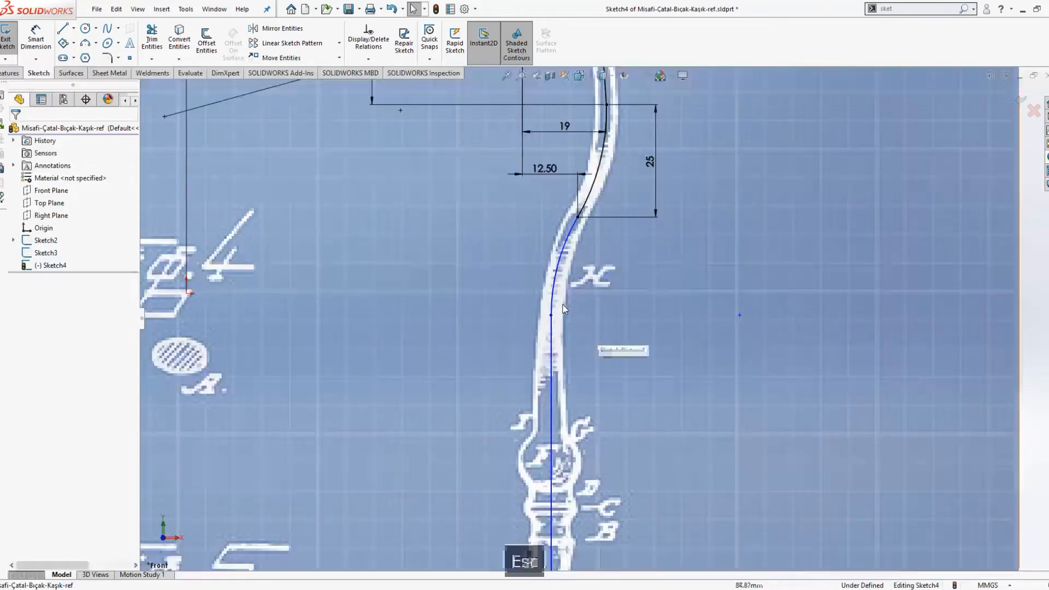
# Make the redrawn handle line tangent to the neck arc.
pyautogui.click(551, 334)
pyautogui.keyDown('ctrl'); pyautogui.click(552, 295); pyautogui.keyUp('ctrl')
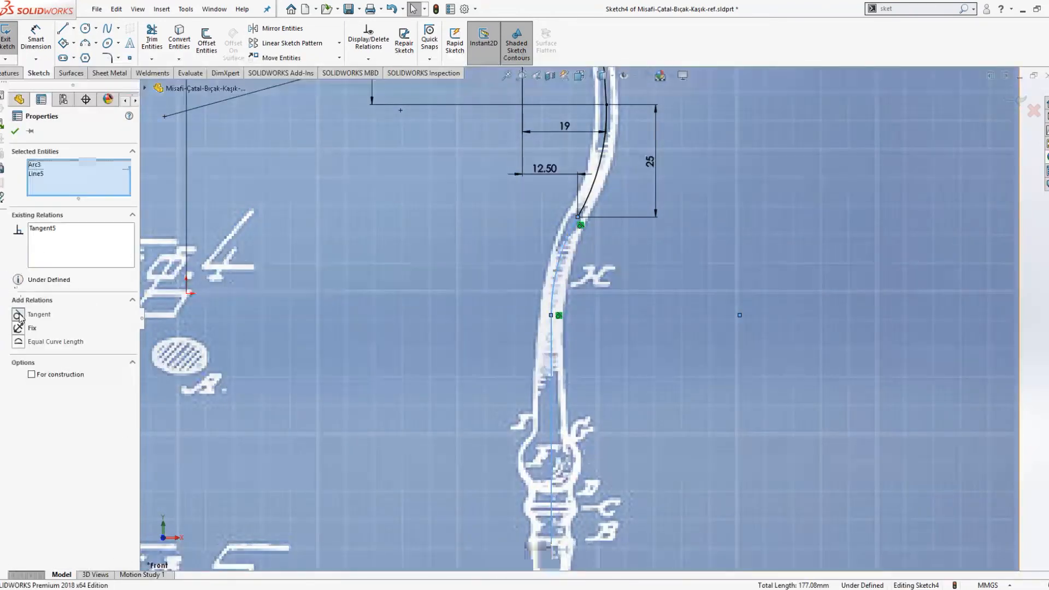
pyautogui.press('Escape')
# Dimension the vertical handle line's length as 154 mm.
pyautogui.press('s')
pyautogui.click(577, 297)
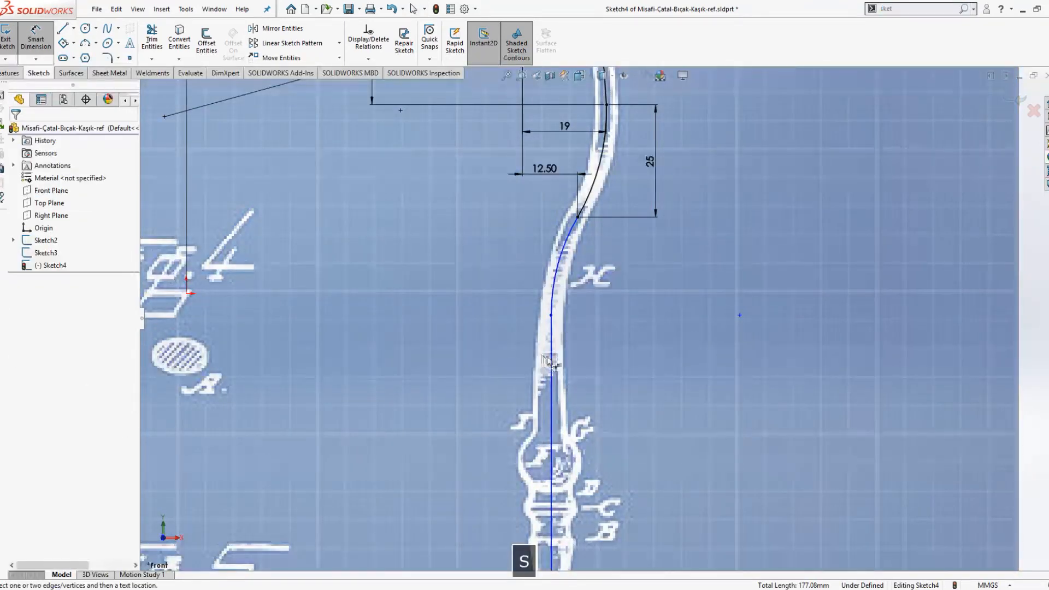
pyautogui.click(551, 362)
pyautogui.click(616, 388)
pyautogui.write('150')
pyautogui.press('Return')
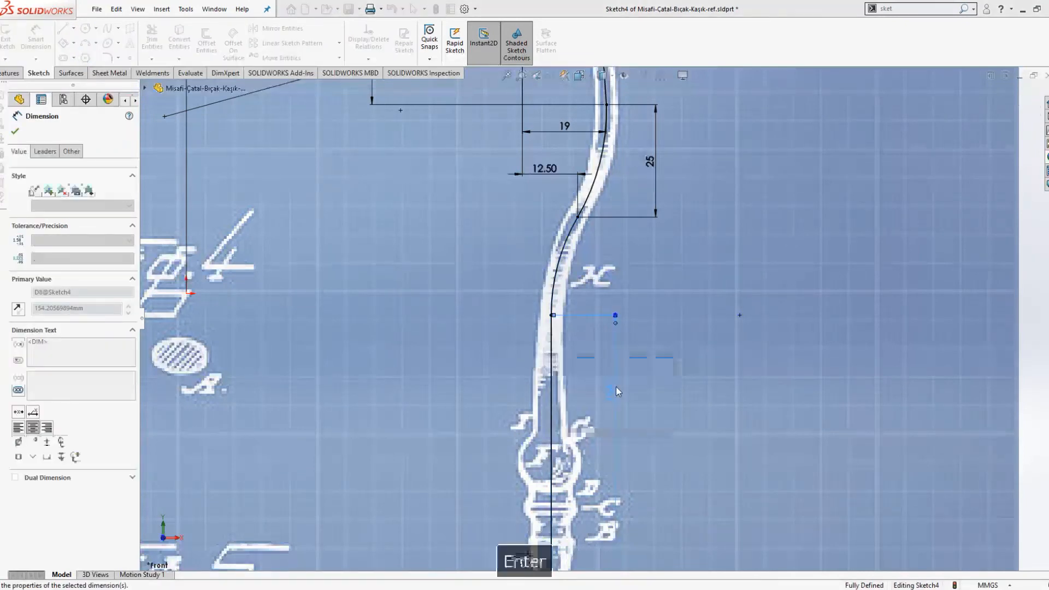
pyautogui.doubleClick(606, 405)
pyautogui.write('154')
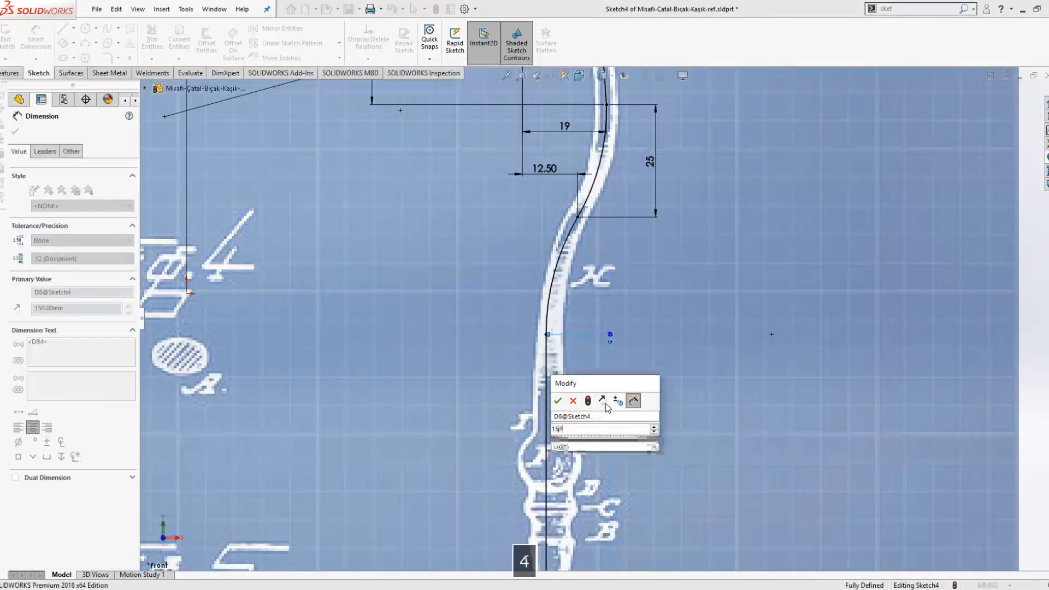
pyautogui.press('Return')
pyautogui.click(665, 388)
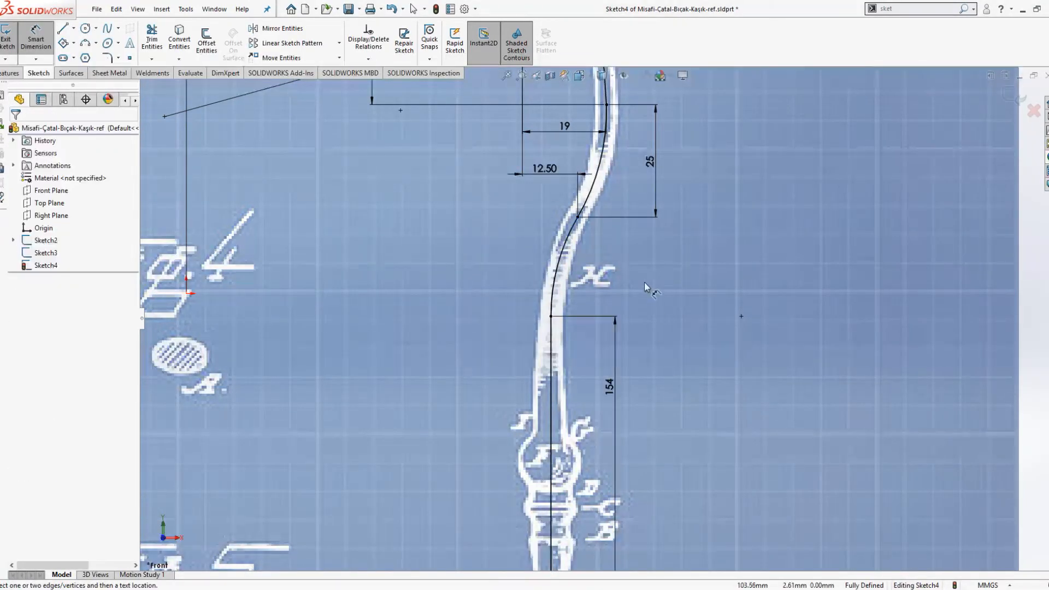
# Finish the side profile sketch and save the reference part.
pyautogui.scroll(4, 644, 281)
pyautogui.press('Escape')
pyautogui.scroll(3, 644, 279)
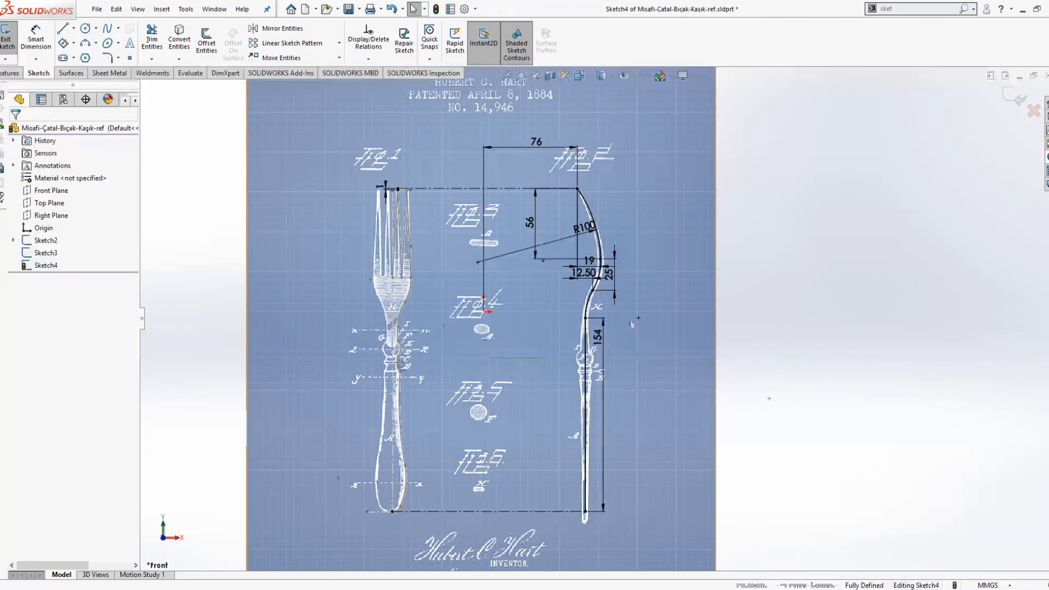
pyautogui.scroll(-3, 593, 276)
pyautogui.scroll(2, 592, 276)
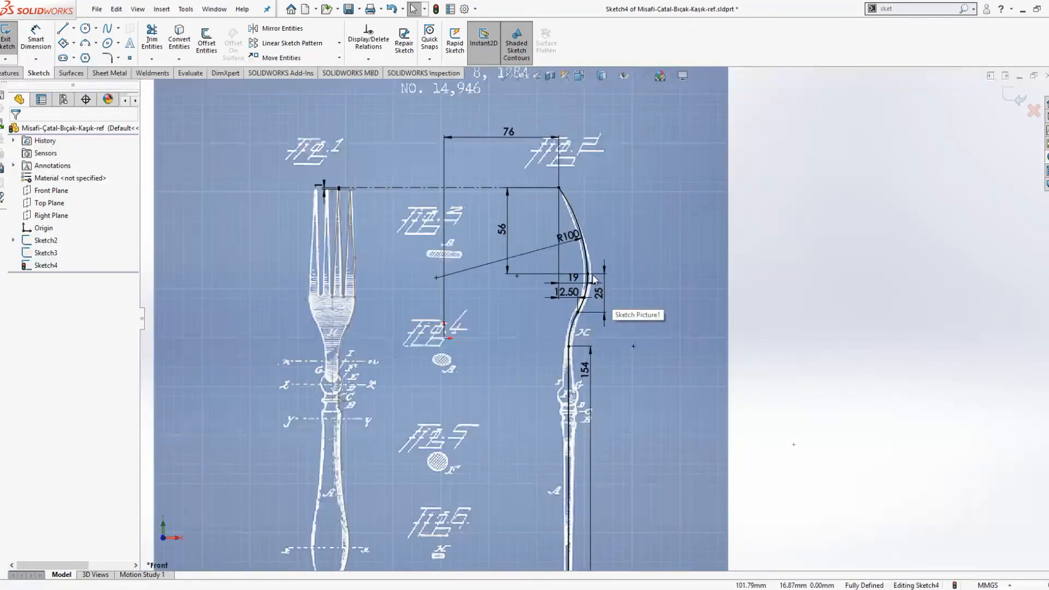
pyautogui.scroll(1, 595, 281)
pyautogui.click(1013, 100)
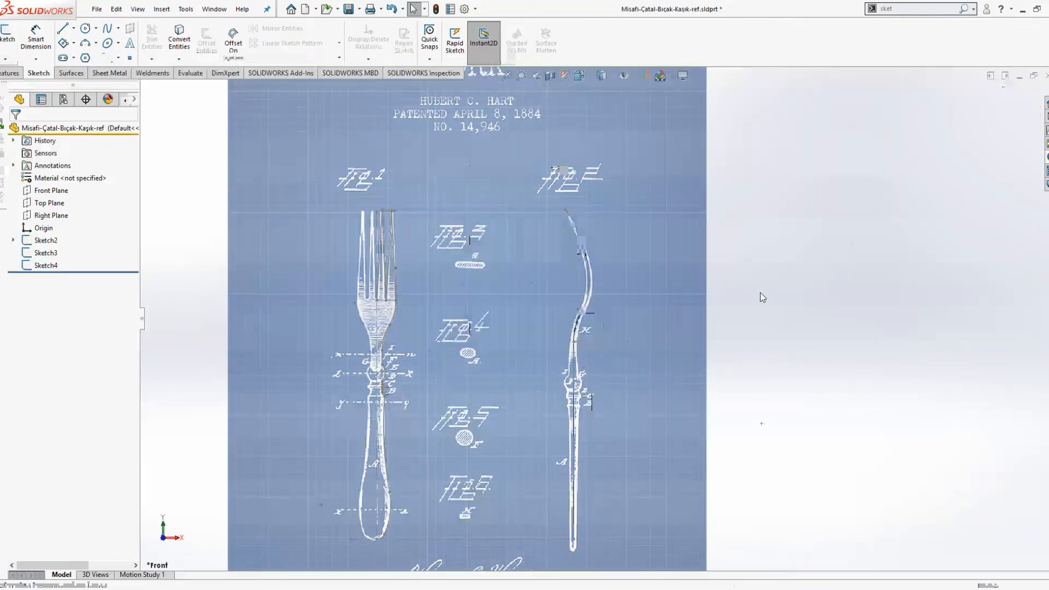
pyautogui.hotkey('ctrl', 's')
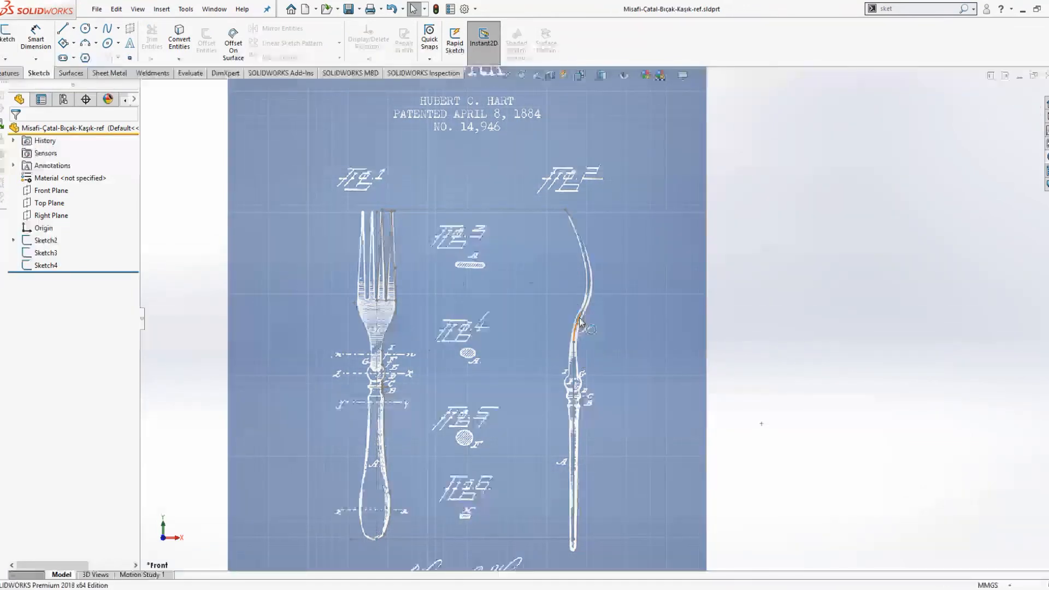
# Close the reference part's window to return to the assembly, set the front view and save the assembly.
pyautogui.click(579, 324)
pyautogui.click(770, 344)
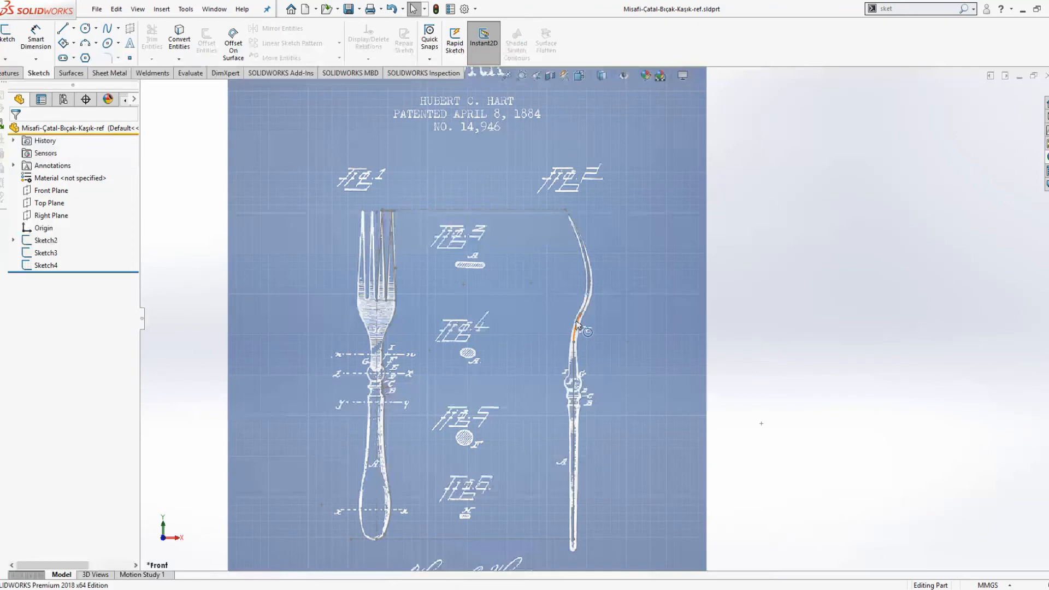
pyautogui.click(1045, 76)
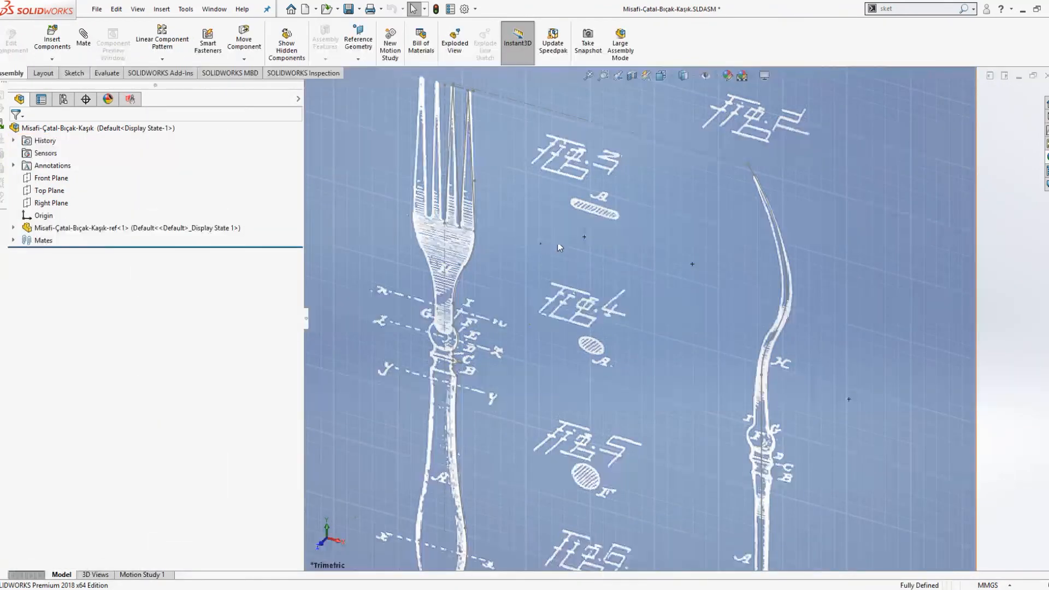
pyautogui.scroll(5, 713, 264)
pyautogui.press('space')
pyautogui.click(610, 284)
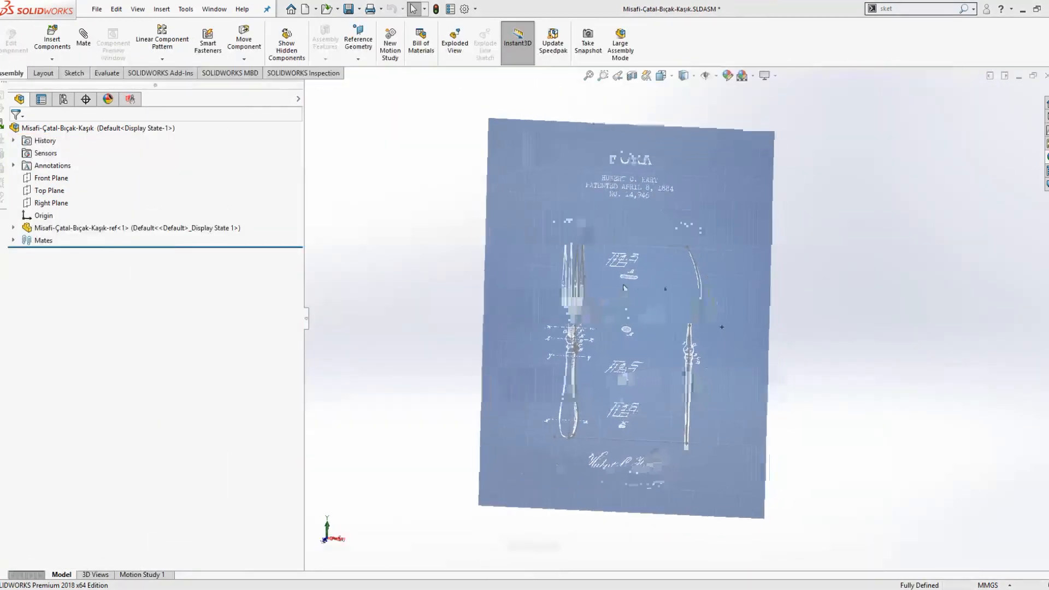
pyautogui.hotkey('ctrl', 's')
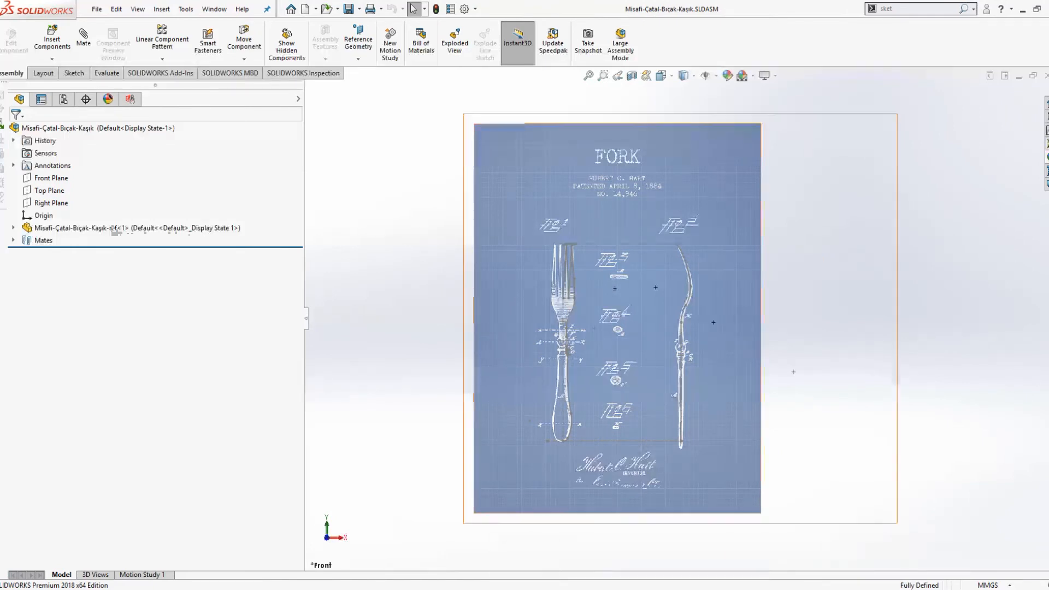
# Insert a new part on the assembly's Front Plane and return to editing the assembly.
pyautogui.click(52, 59)
pyautogui.click(69, 82)
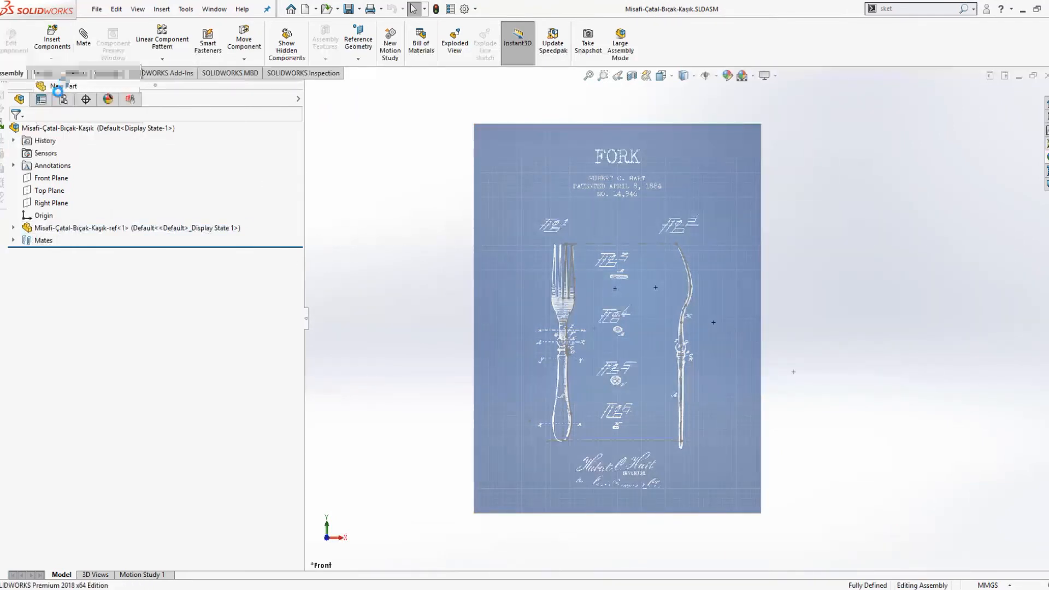
pyautogui.click(51, 178)
pyautogui.click(1015, 97)
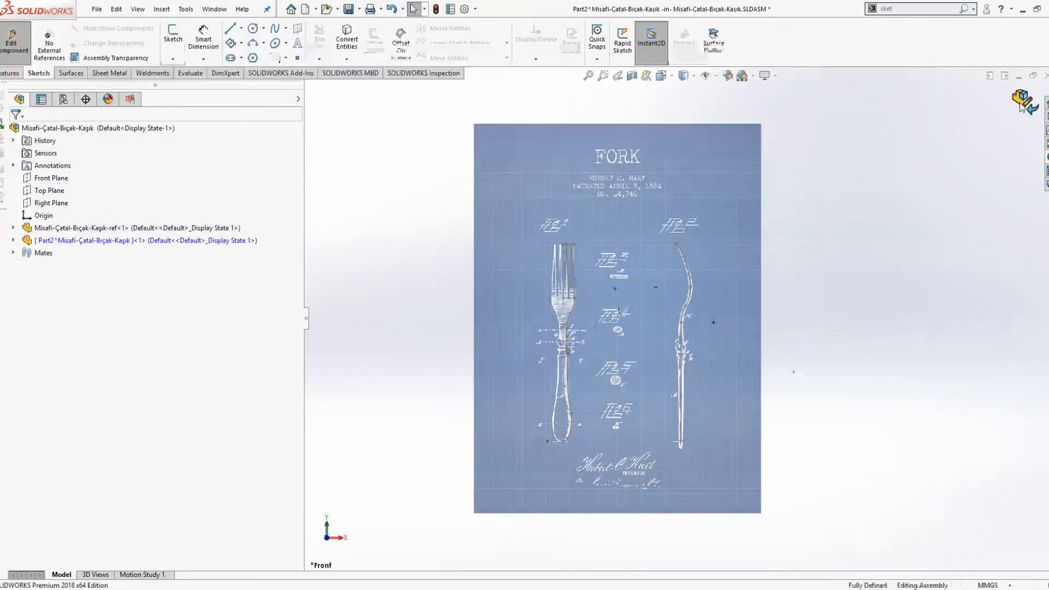
pyautogui.click(1017, 98)
pyautogui.click(132, 245)
pyautogui.press('F2')
pyautogui.press('capslock')
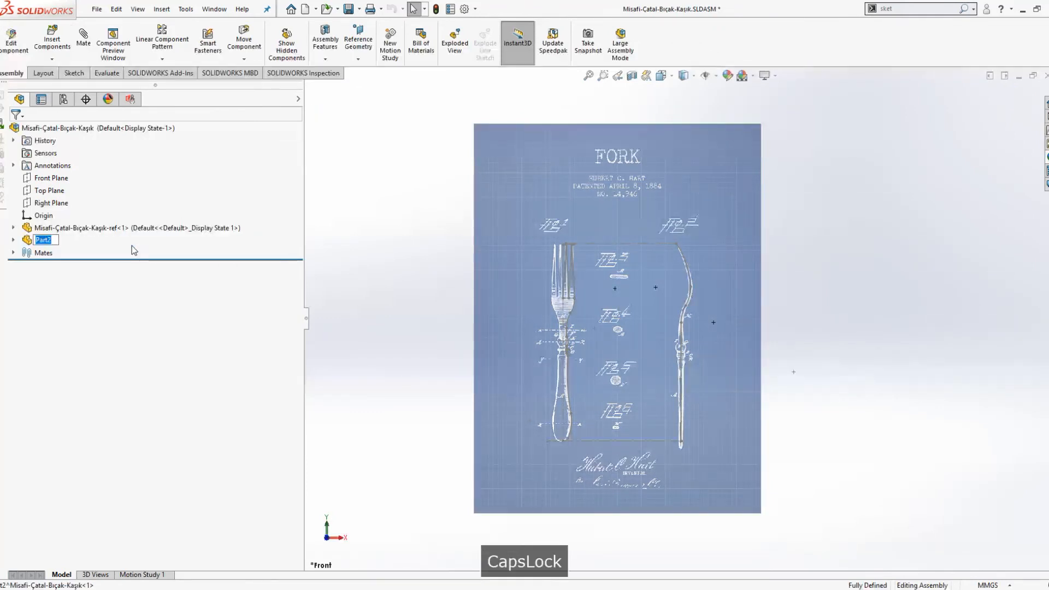
pyautogui.press('Escape')
# Copy the reference part's name and paste it as the new part's name.
pyautogui.click(82, 228)
pyautogui.press('F2')
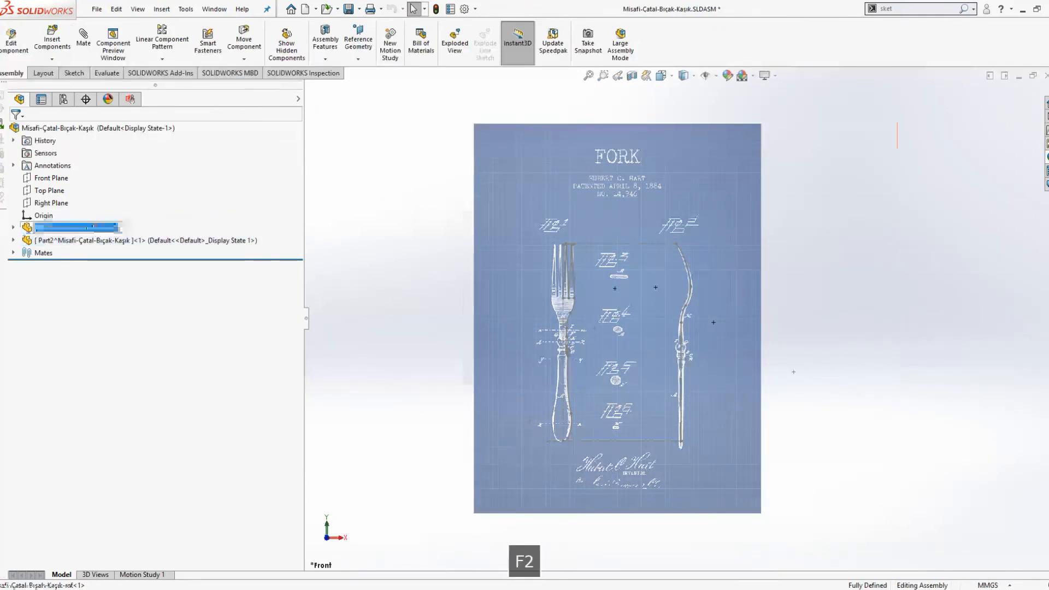
pyautogui.hotkey('ctrl', 'c')
pyautogui.click(94, 245)
pyautogui.press('F2')
pyautogui.hotkey('ctrl', 'v')
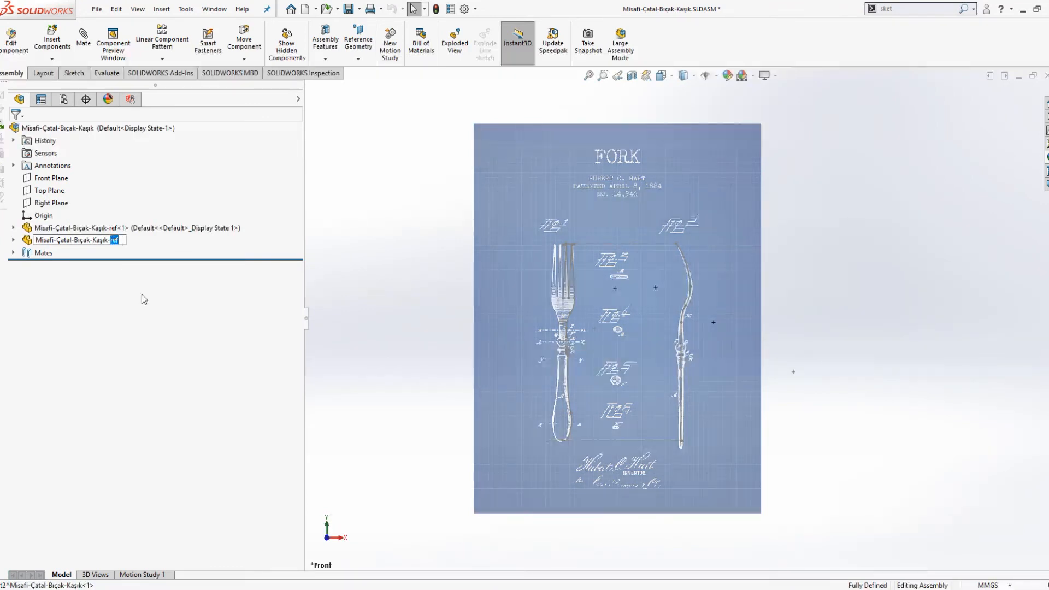
# Replace the "ref" ending so the new part is named Misafi-Çatal-Bıçak-Kaşık-1-Çatal.
pyautogui.write('1')
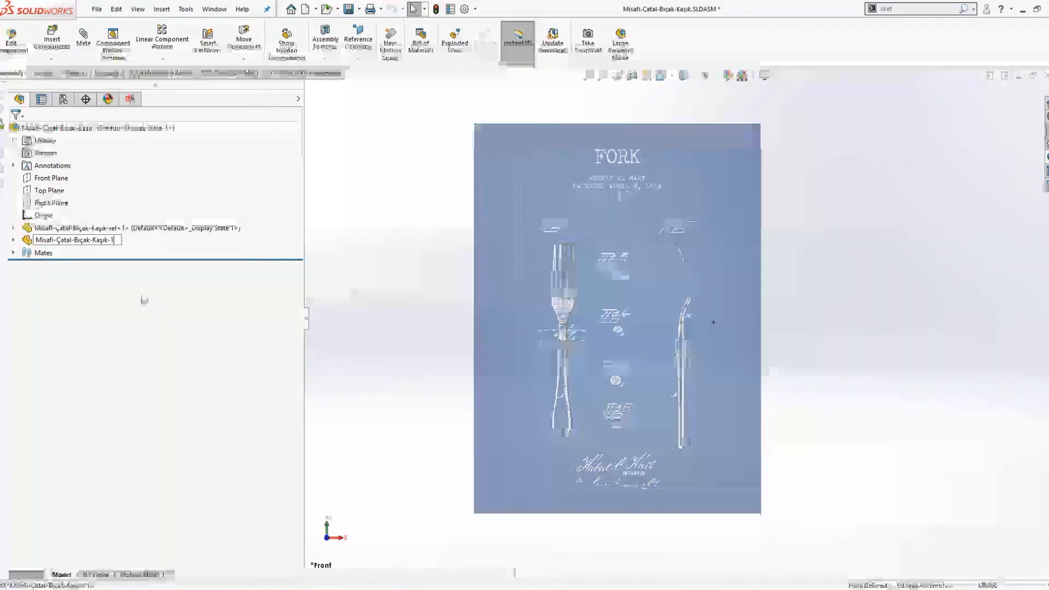
pyautogui.write('-ç')
pyautogui.press('capslock')
pyautogui.write('A')
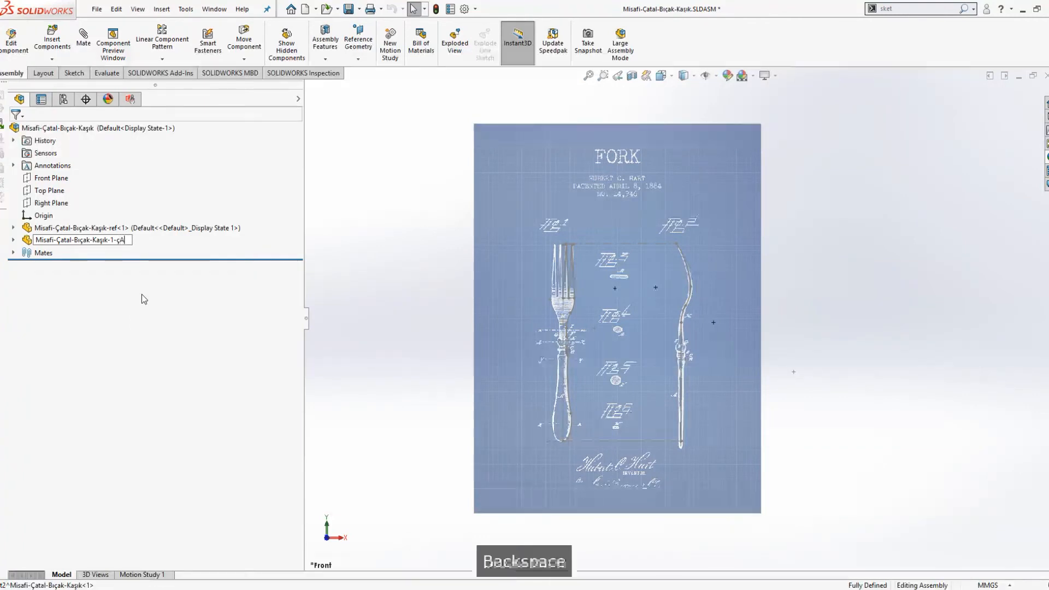
pyautogui.press('BackSpace')
pyautogui.press('BackSpace')
pyautogui.write('Ç')
pyautogui.press('capslock')
pyautogui.write('atal')
pyautogui.press('Return')
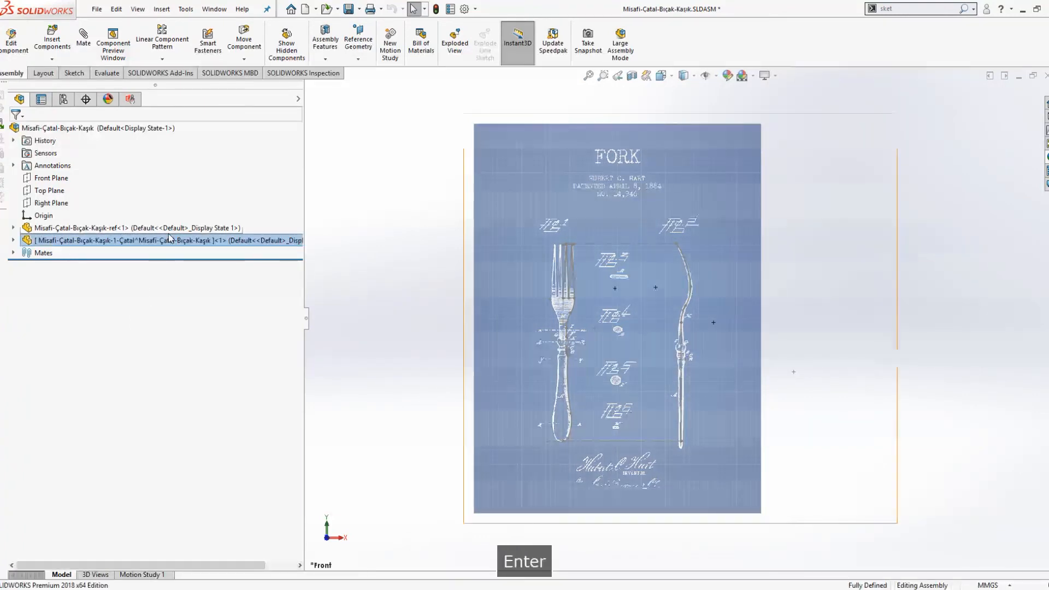
# Save the new fork part as an external file in the same folder as the assembly, and save the assembly.
pyautogui.rightClick(169, 239)
pyautogui.click(225, 322)
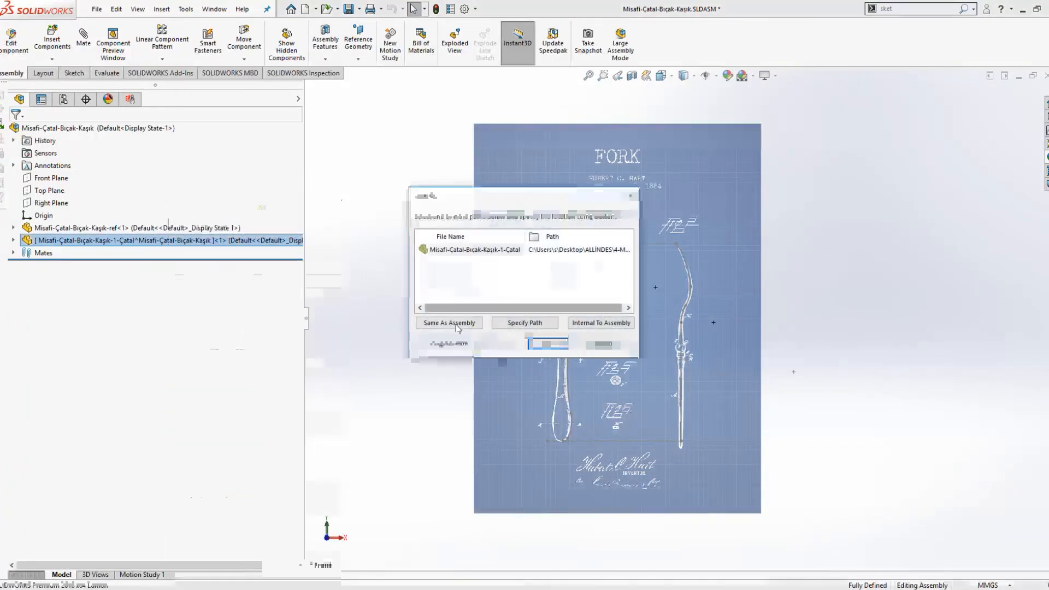
pyautogui.click(455, 325)
pyautogui.click(548, 344)
pyautogui.hotkey('ctrl', 's')
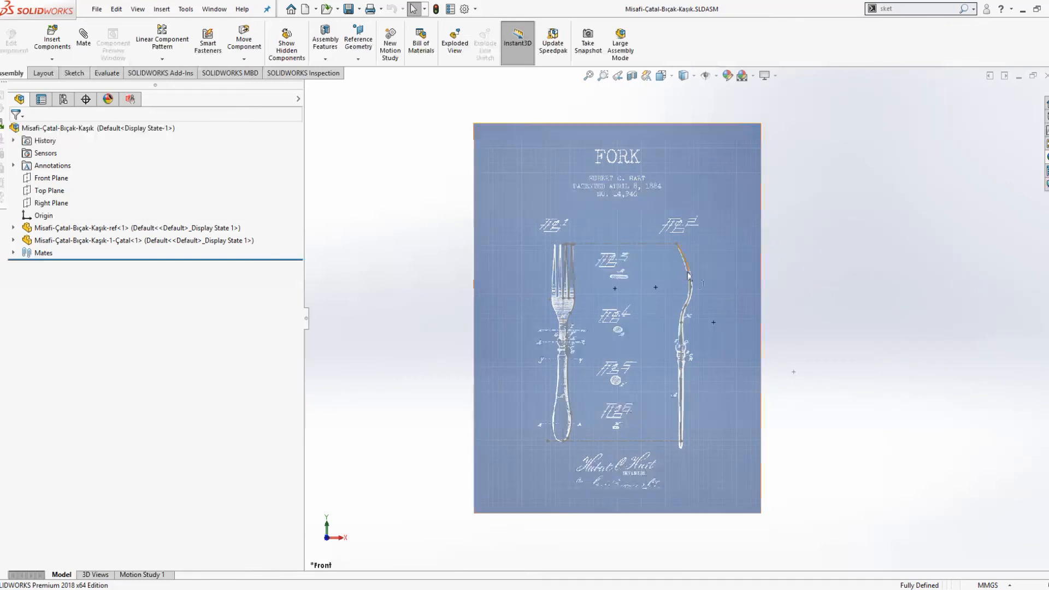
# Open Sketch4 of the reference part for editing within the assembly, copy its side profile and leave the sketch.
pyautogui.click(92, 240)
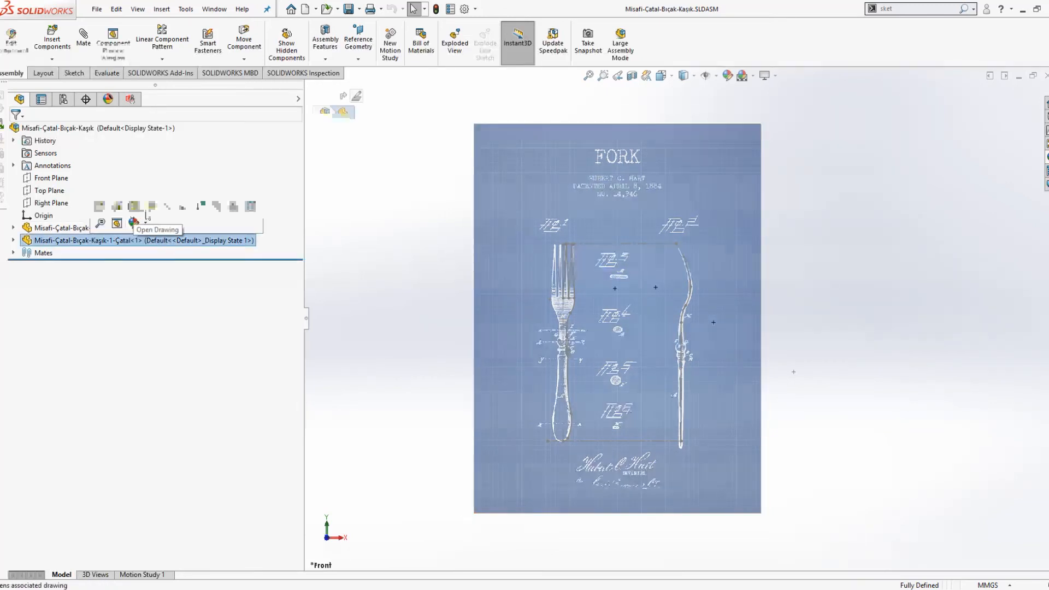
pyautogui.click(136, 208)
pyautogui.click(13, 228)
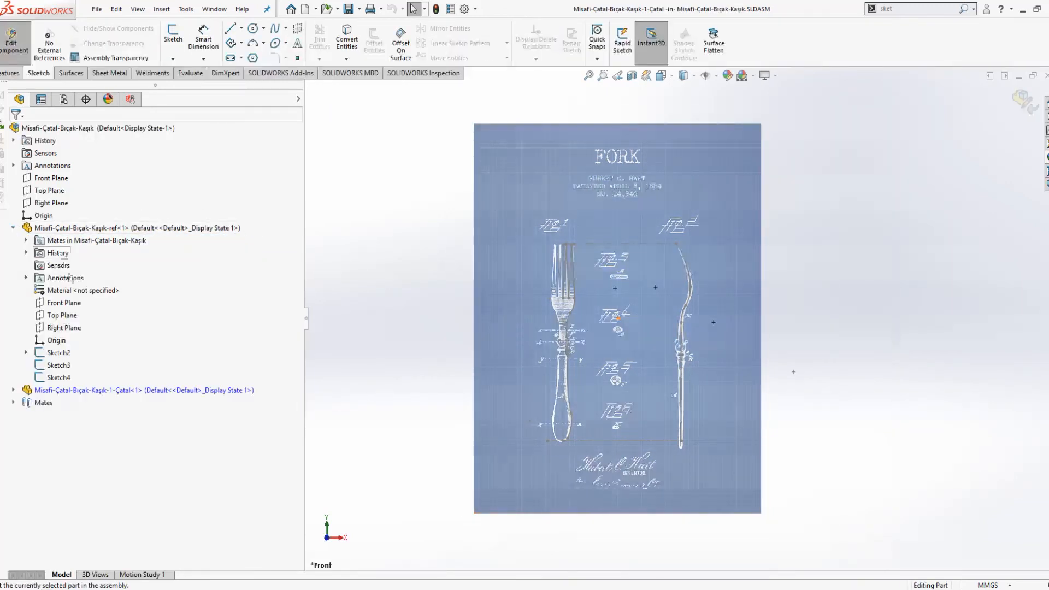
pyautogui.click(58, 378)
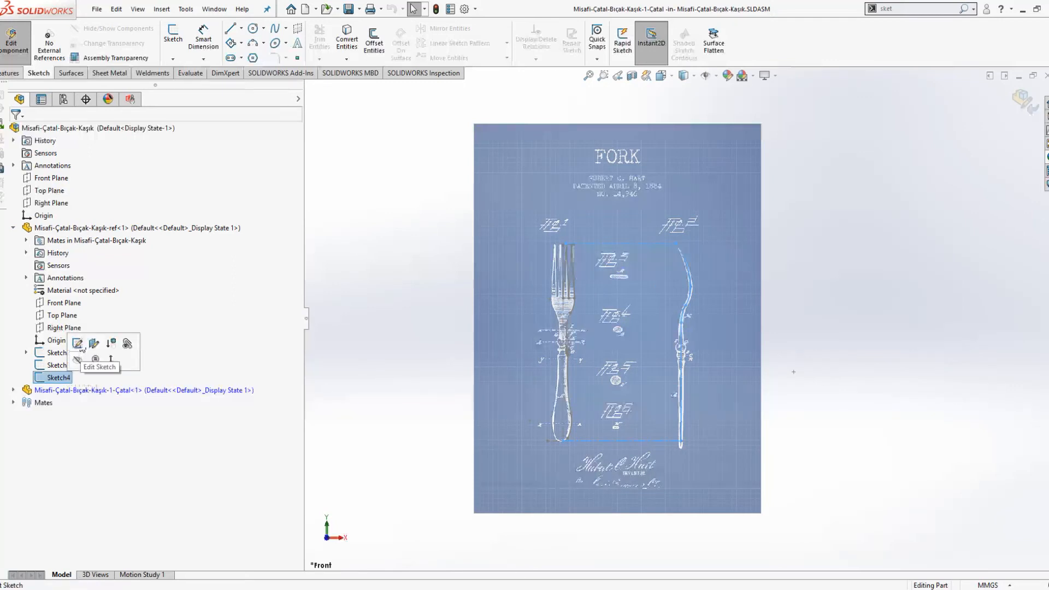
pyautogui.rightClick(58, 380)
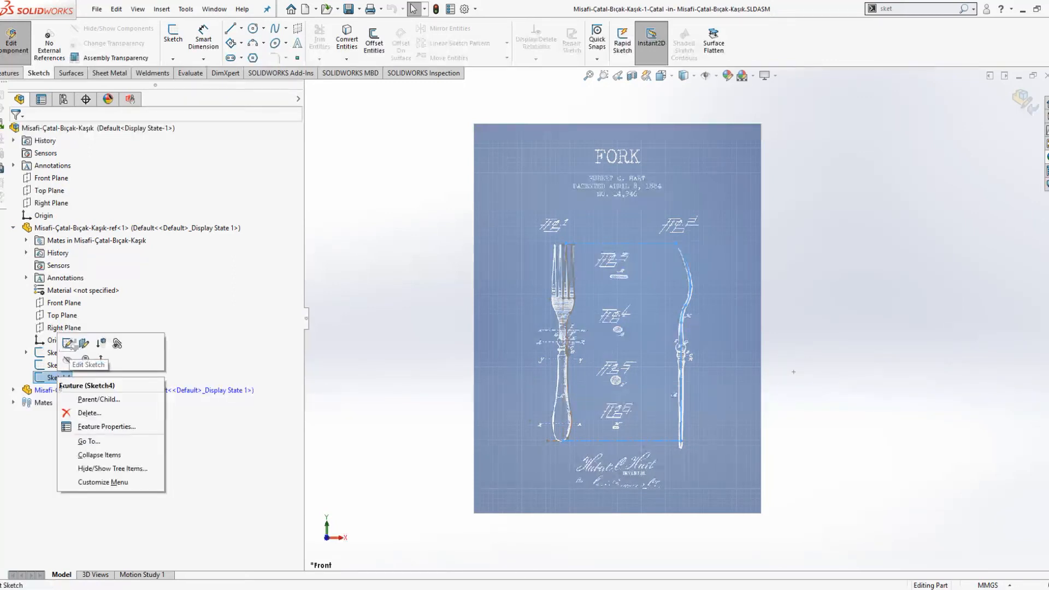
pyautogui.click(68, 343)
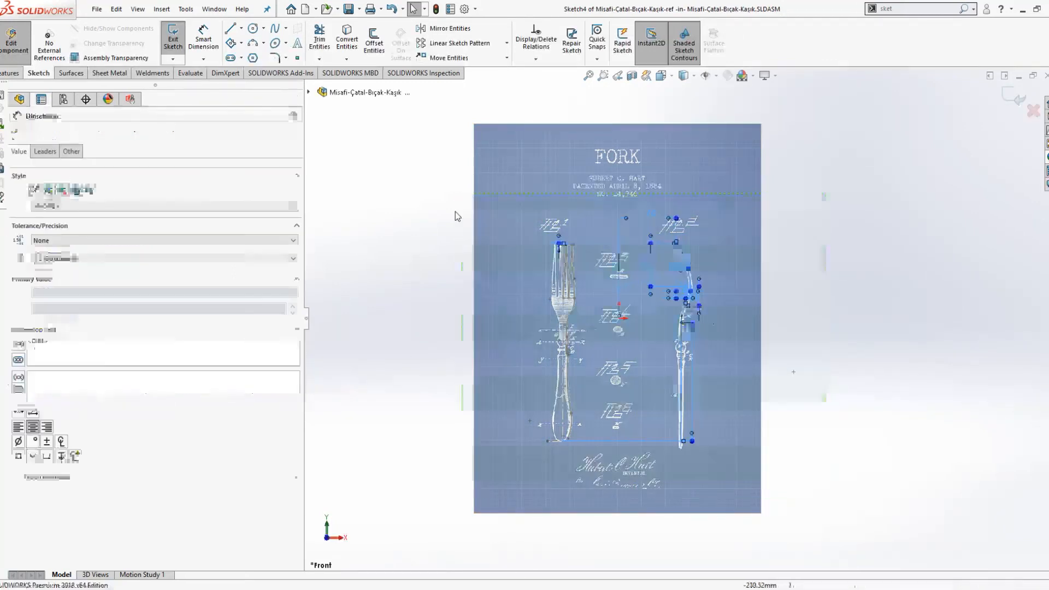
pyautogui.hotkey('ctrl', 'c')
pyautogui.click(1014, 98)
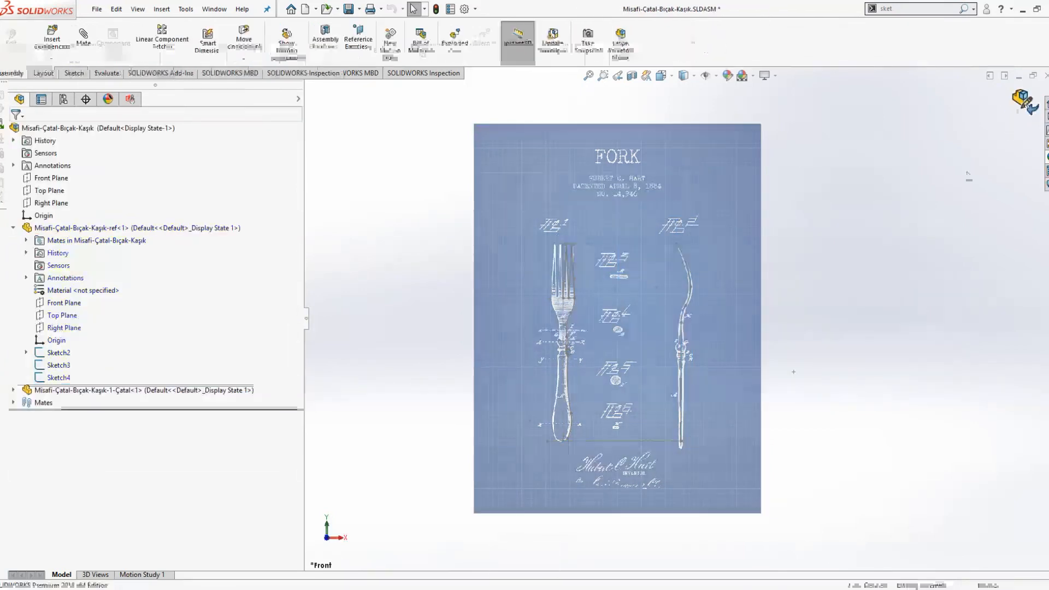
# Open the fork part in its own window and paste the side profile into a new sketch on the Front Plane.
pyautogui.click(117, 391)
pyautogui.click(126, 358)
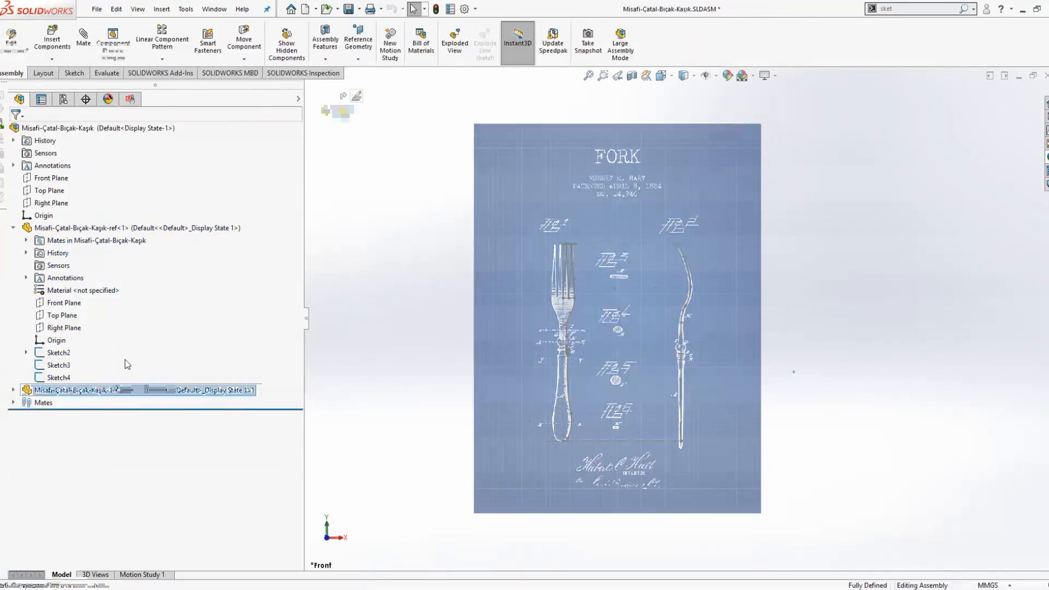
pyautogui.click(51, 190)
pyautogui.click(6, 34)
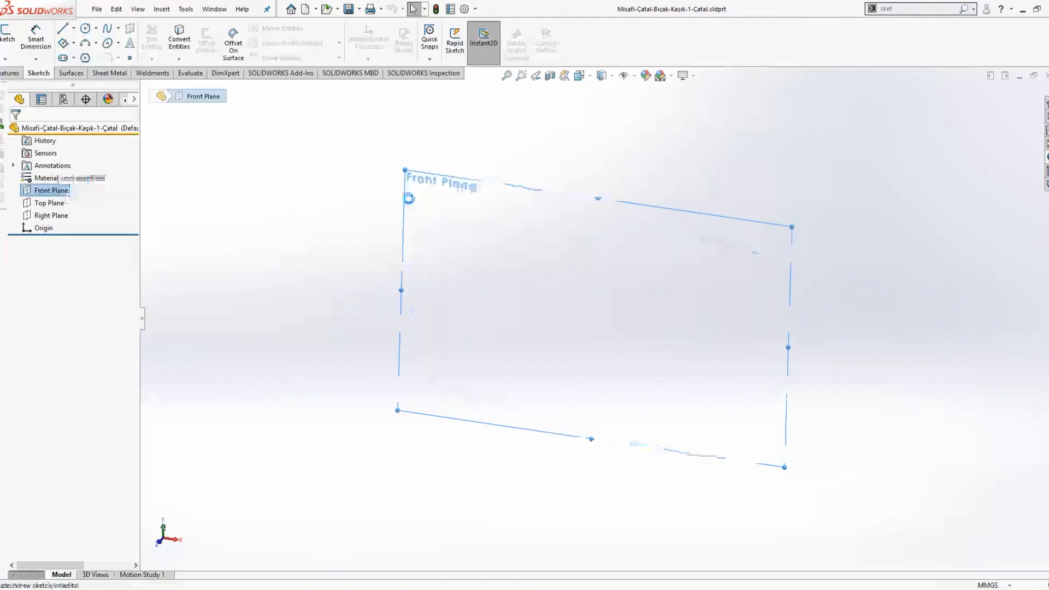
pyautogui.hotkey('ctrl', 'v')
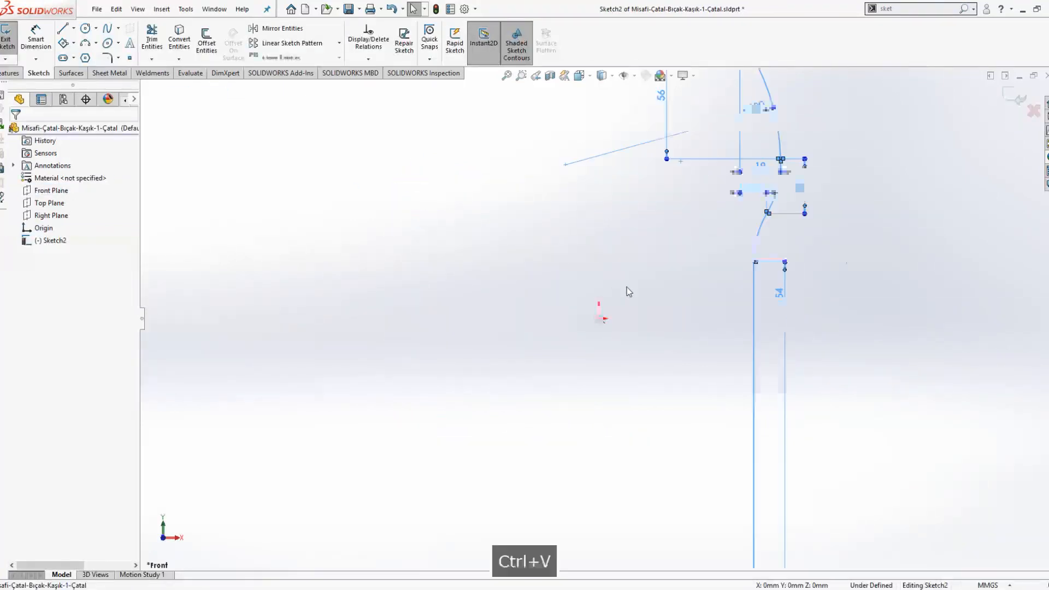
# Make a block from all the pasted side profile entities.
pyautogui.rightClick(509, 229)
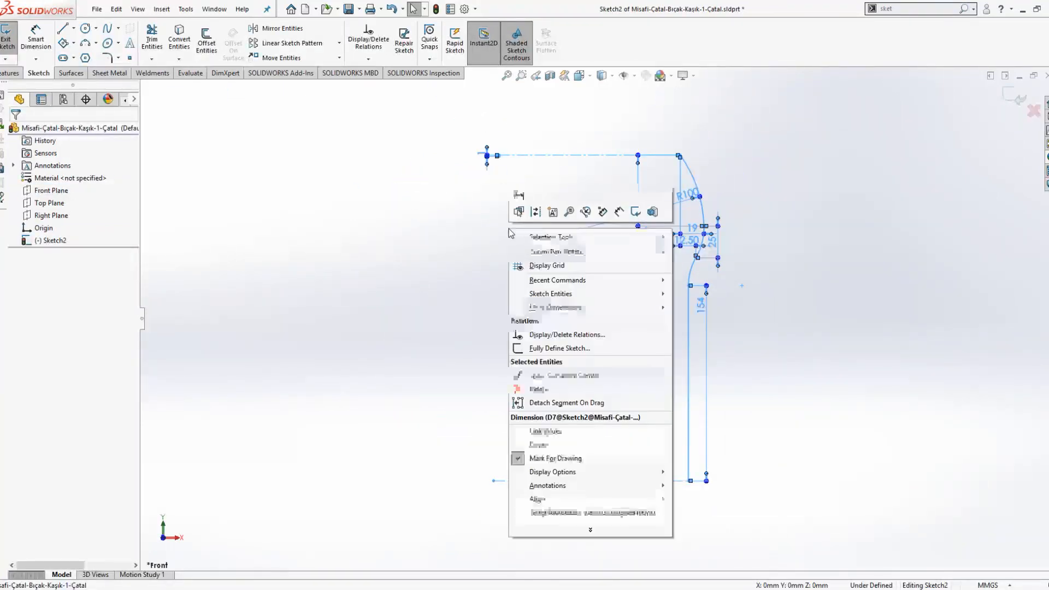
pyautogui.click(550, 214)
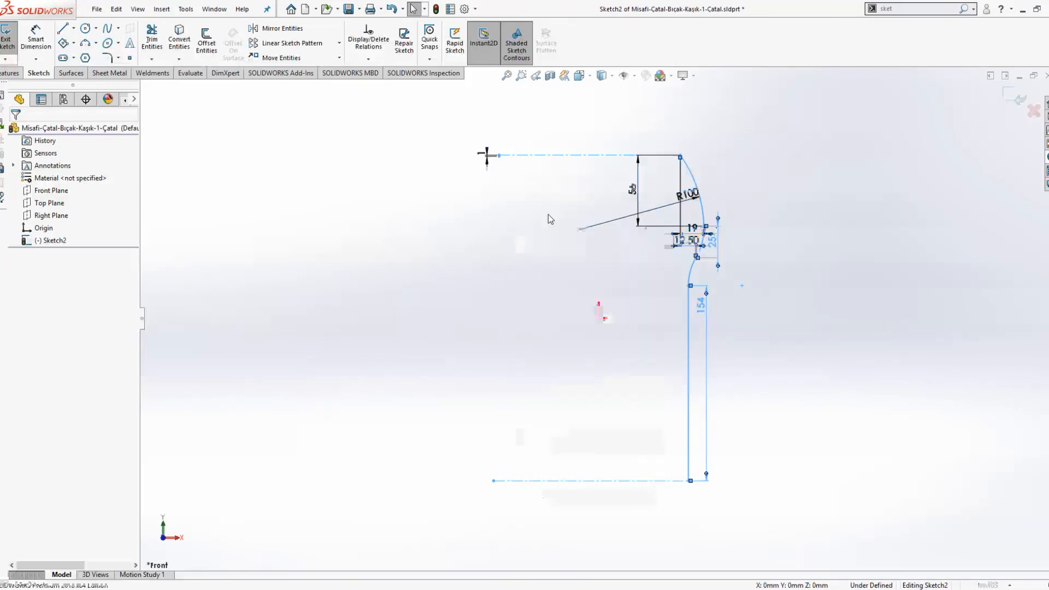
pyautogui.click(16, 133)
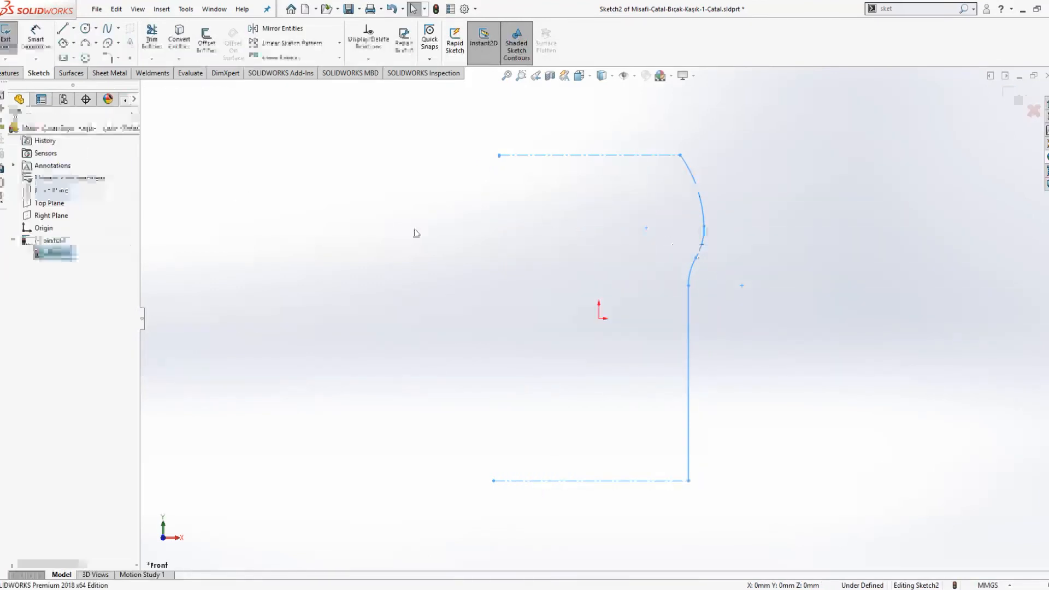
# Try a horizontal relation on the block's vertical handle line and undo it.
pyautogui.click(690, 329)
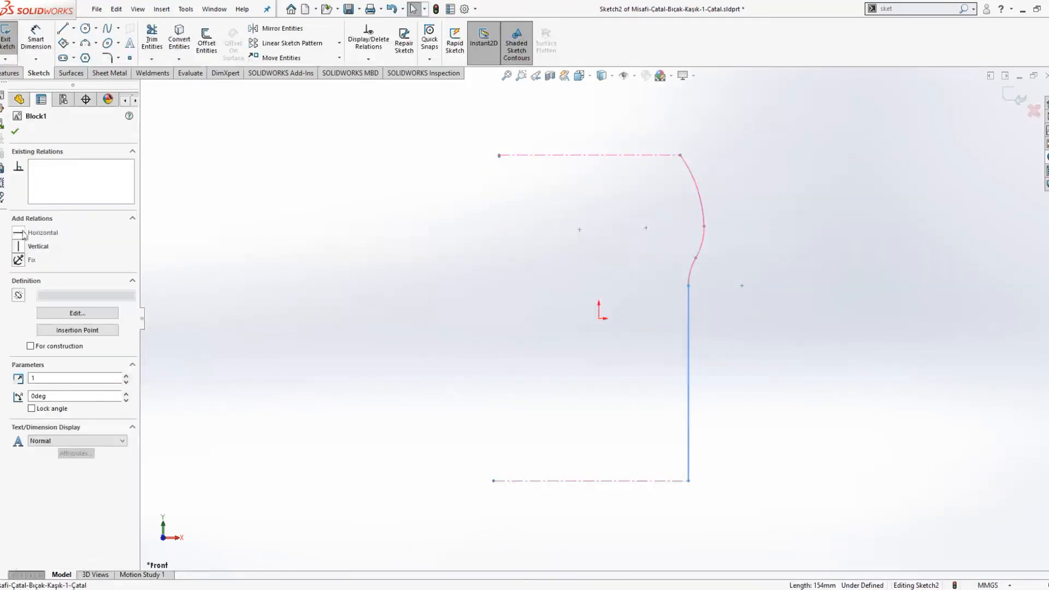
pyautogui.click(22, 235)
pyautogui.hotkey('ctrl', 'z')
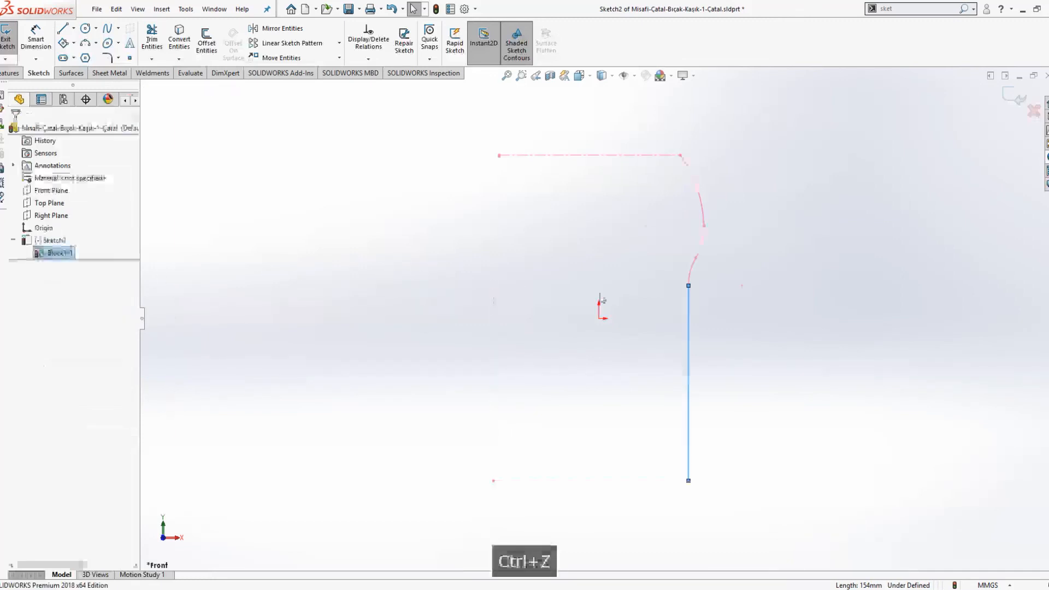
# Attach the block's handle end to the origin, make its handle line horizontal with the curved end along positive X, and exit the sketch.
pyautogui.moveTo(661, 298); pyautogui.dragTo(685, 281)
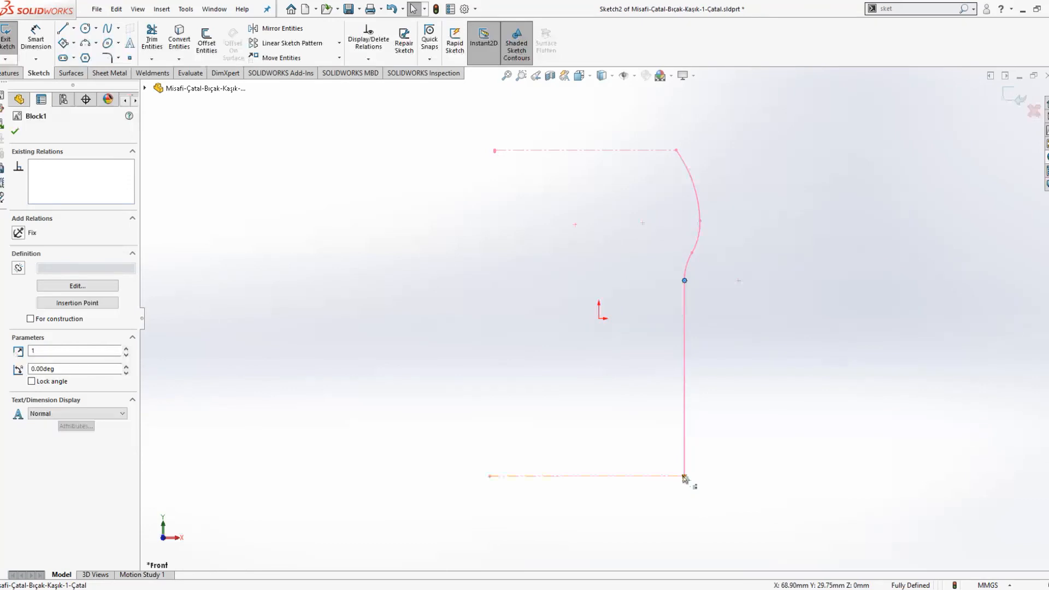
pyautogui.moveTo(685, 479); pyautogui.dragTo(601, 318)
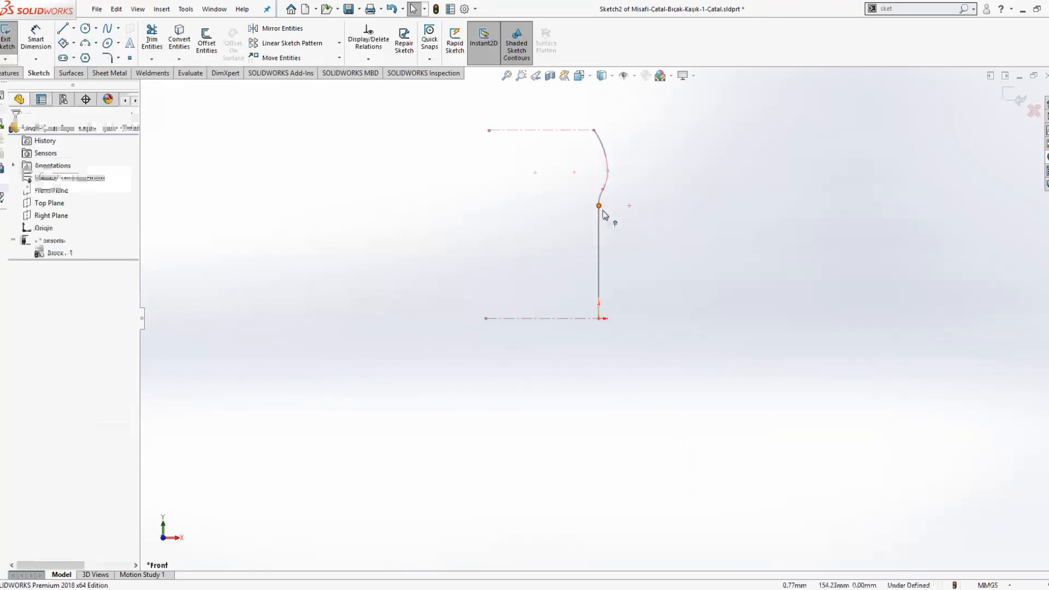
pyautogui.moveTo(601, 211); pyautogui.dragTo(690, 319)
pyautogui.click(605, 318)
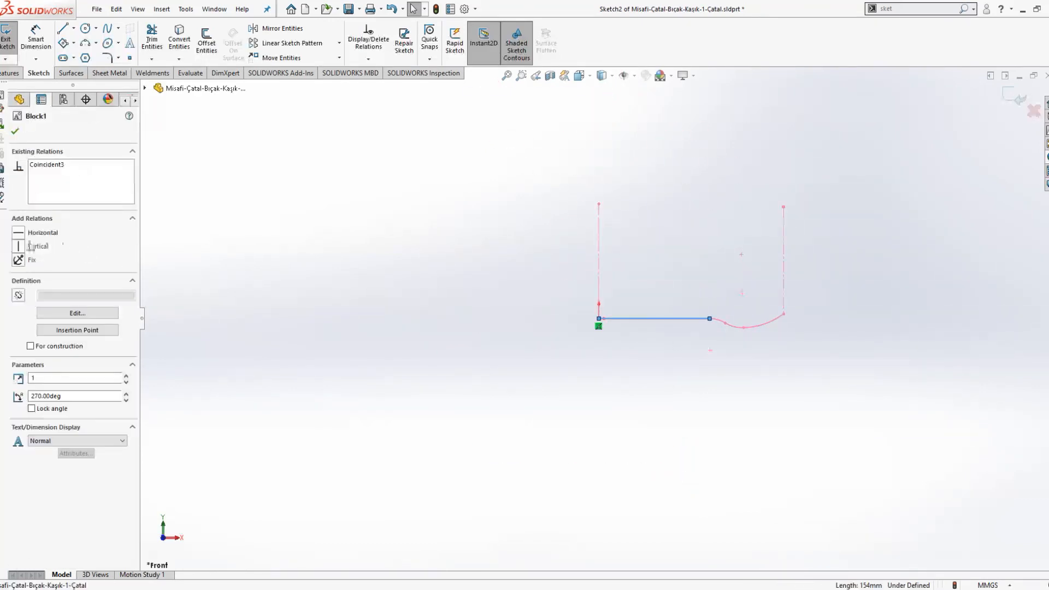
pyautogui.click(448, 317)
pyautogui.scroll(-3, 770, 313)
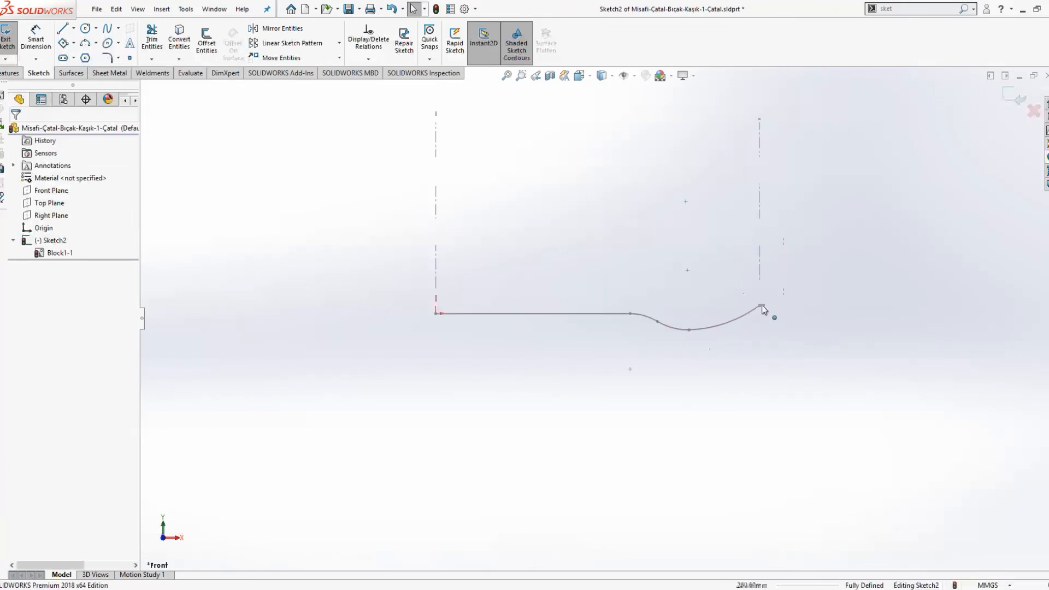
pyautogui.click(759, 306)
pyautogui.click(756, 261)
pyautogui.scroll(1, 731, 245)
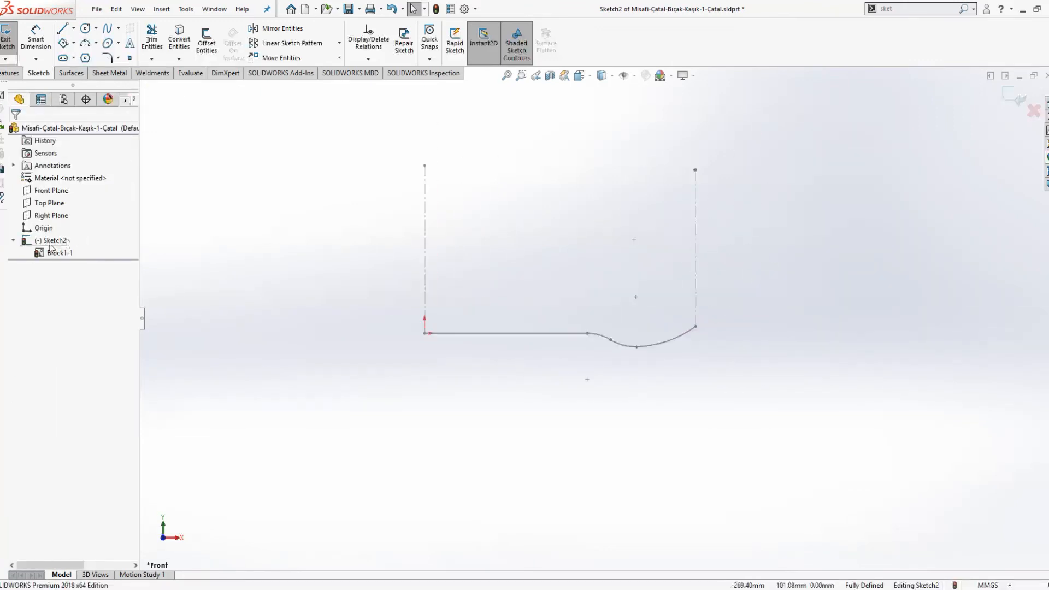
pyautogui.click(437, 10)
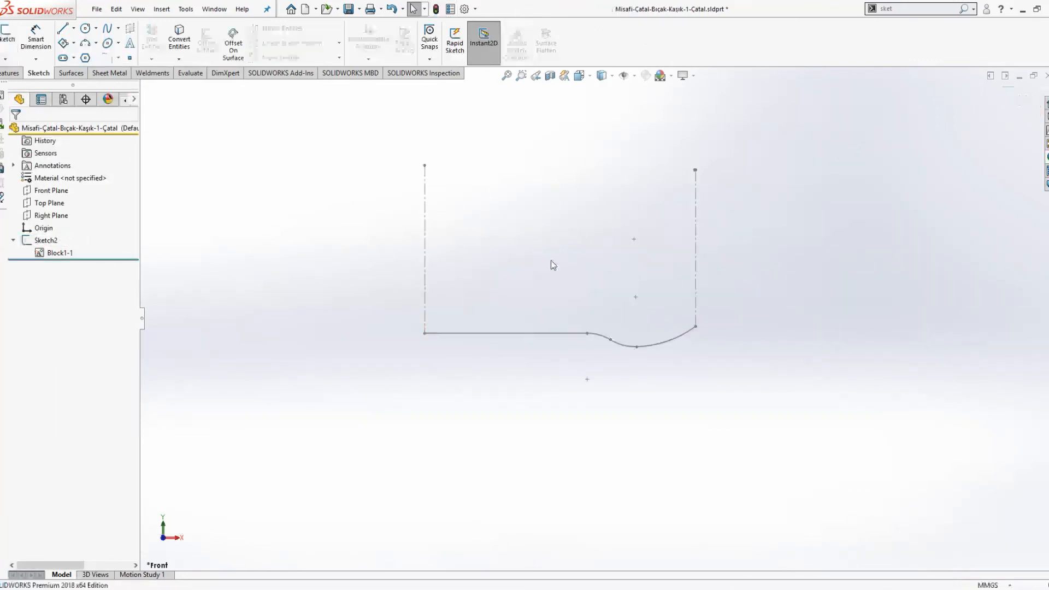
# Reopen Sketch2 and open its block for editing to examine the profile's dimensions, closing both without changes.
pyautogui.click(36, 242)
pyautogui.rightClick(42, 242)
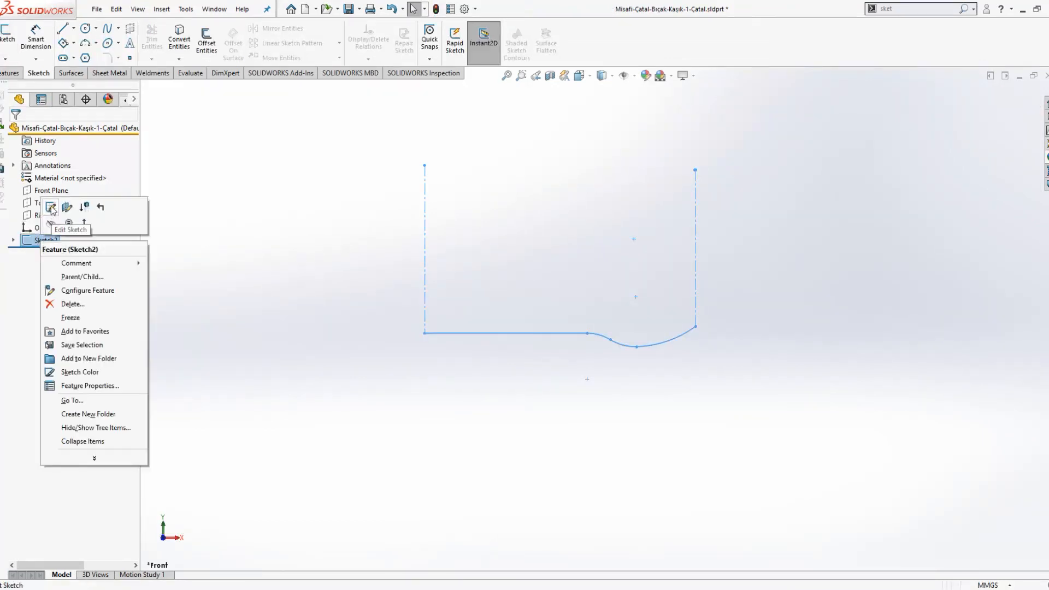
pyautogui.click(54, 206)
pyautogui.doubleClick(483, 332)
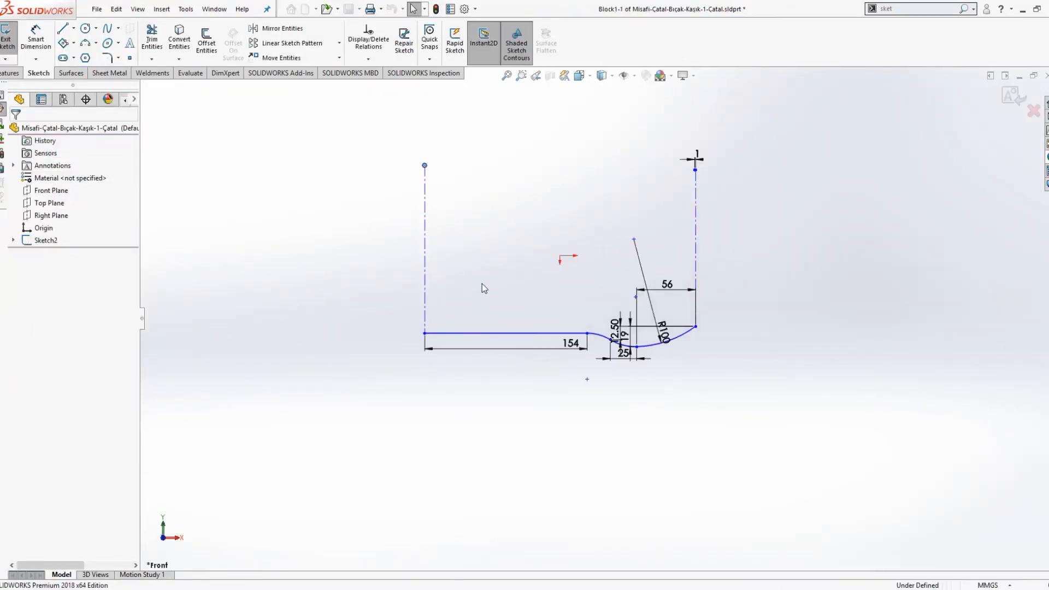
pyautogui.click(1010, 97)
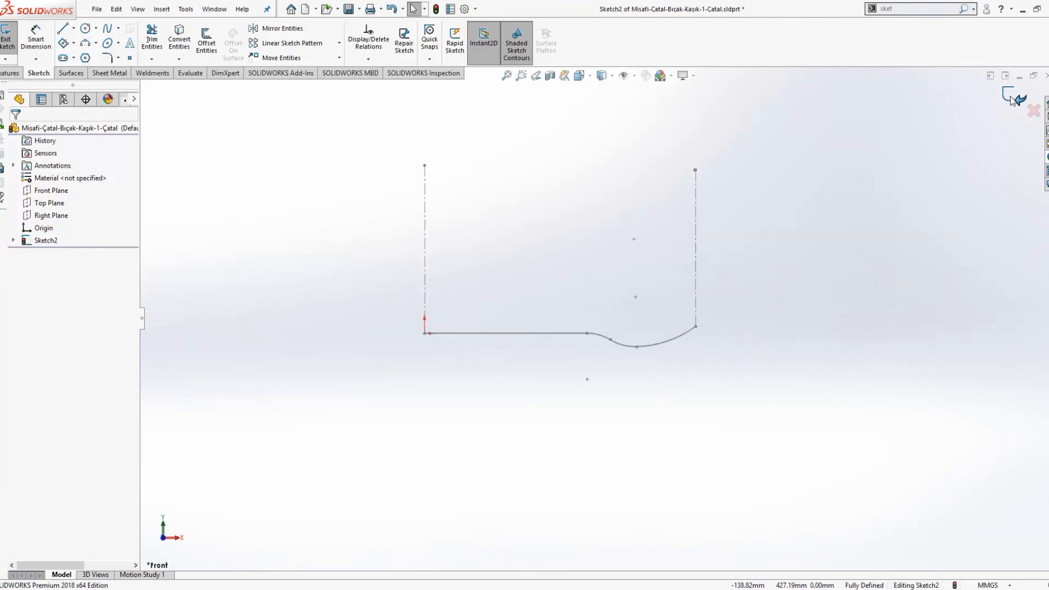
pyautogui.click(1011, 98)
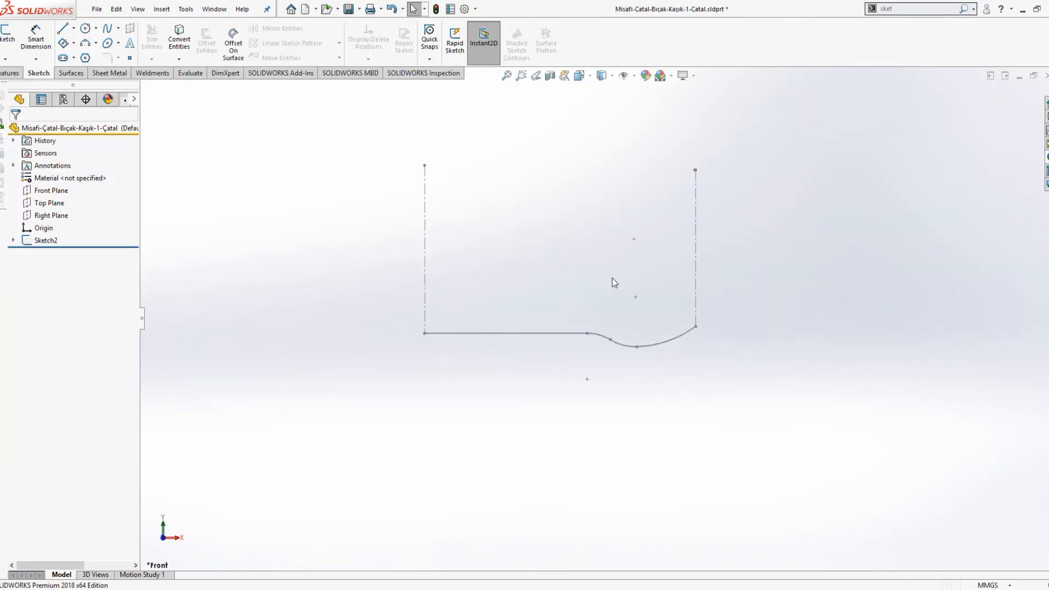
# Save the fork part and copy the half fork outline from the reference part's Sketch3 in the assembly.
pyautogui.hotkey('ctrl', 's')
pyautogui.hotkey('ctrl', 'Tab')
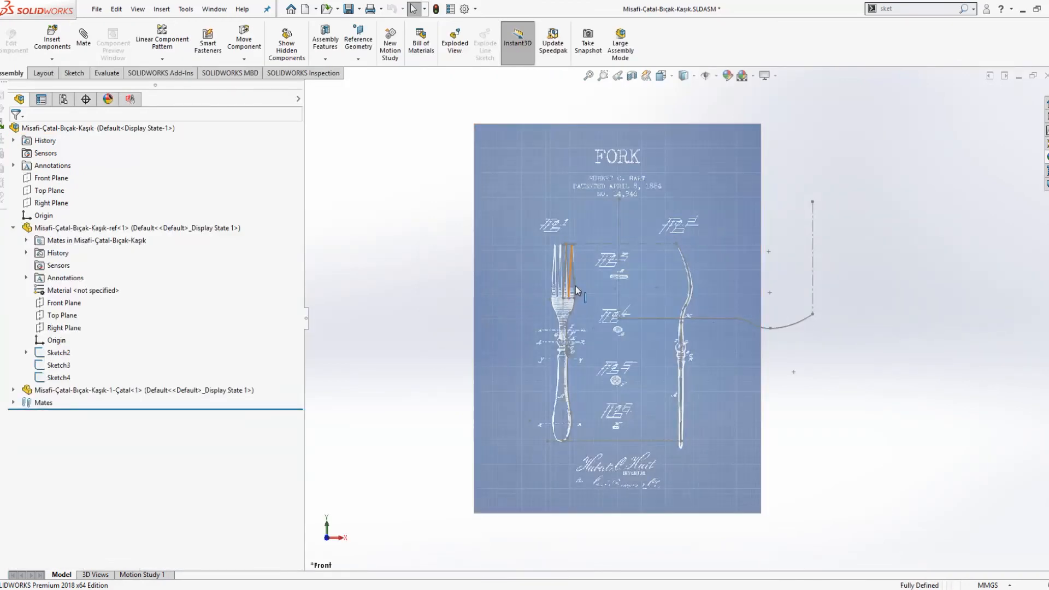
pyautogui.click(75, 327)
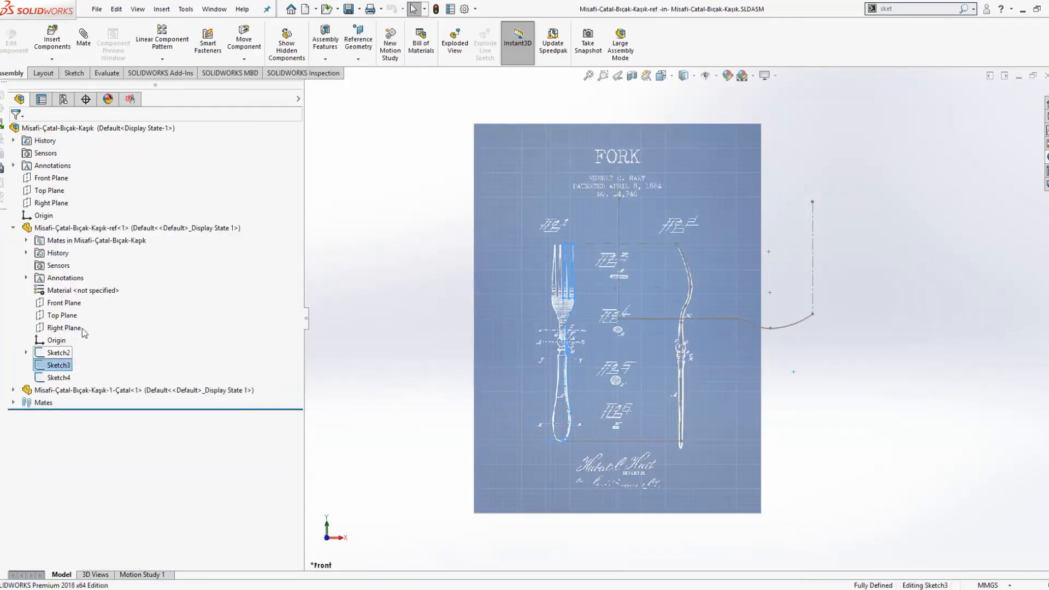
pyautogui.moveTo(427, 216); pyautogui.dragTo(352, 71)
pyautogui.hotkey('ctrl', 'c')
pyautogui.click(1016, 109)
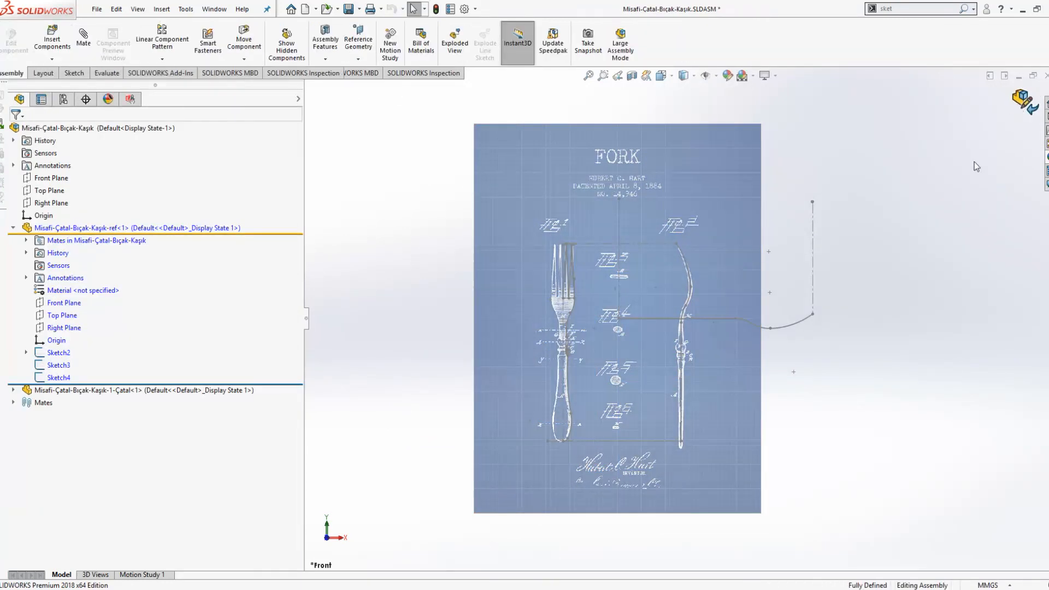
# Open the fork part in its own window and paste the half outline into a new sketch on the Top Plane.
pyautogui.click(93, 390)
pyautogui.click(100, 360)
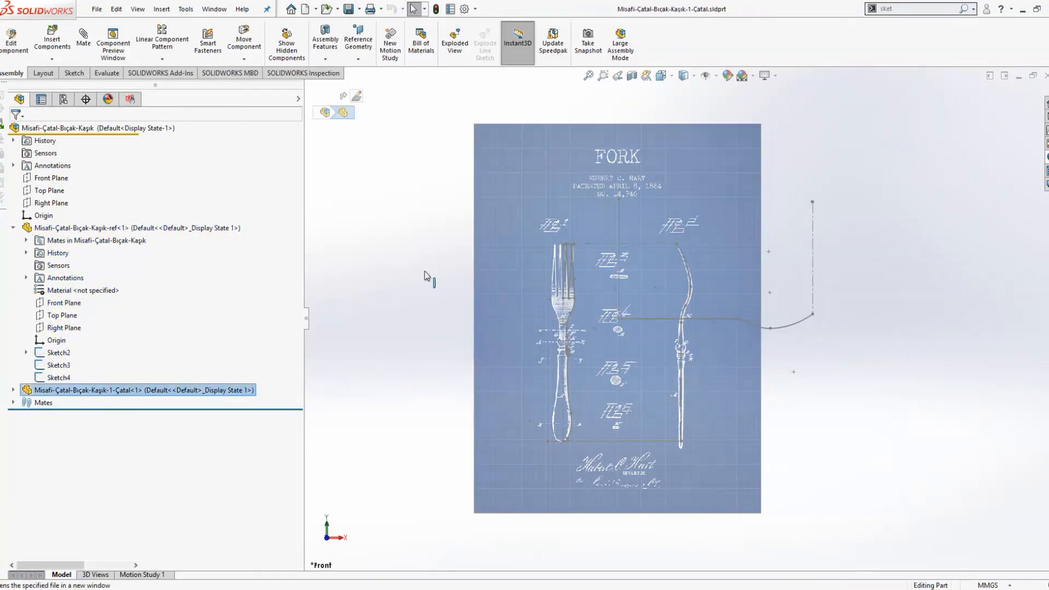
pyautogui.click(42, 204)
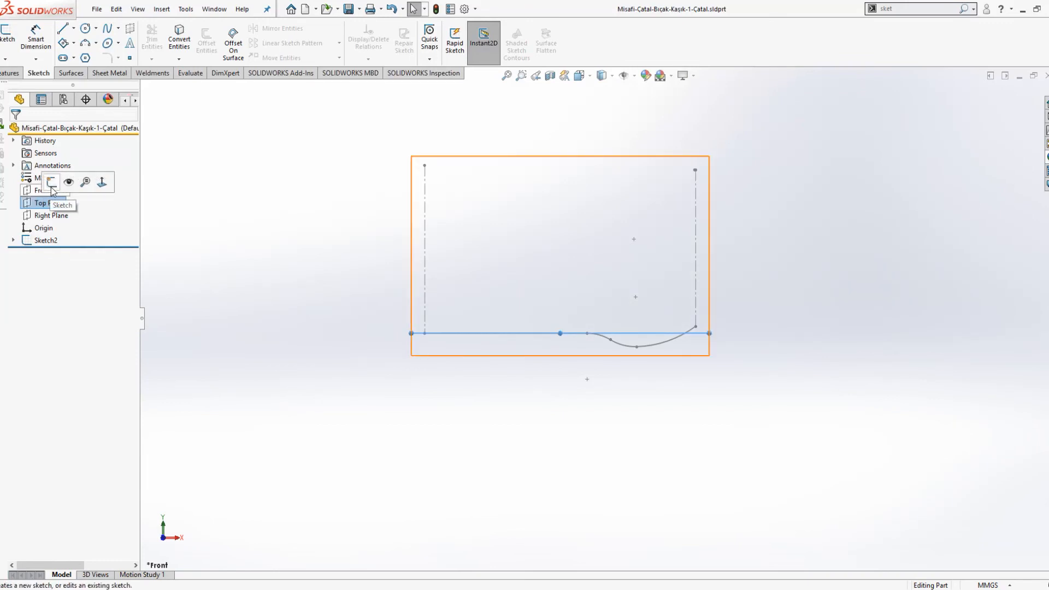
pyautogui.click(51, 187)
pyautogui.press('space')
pyautogui.click(635, 287)
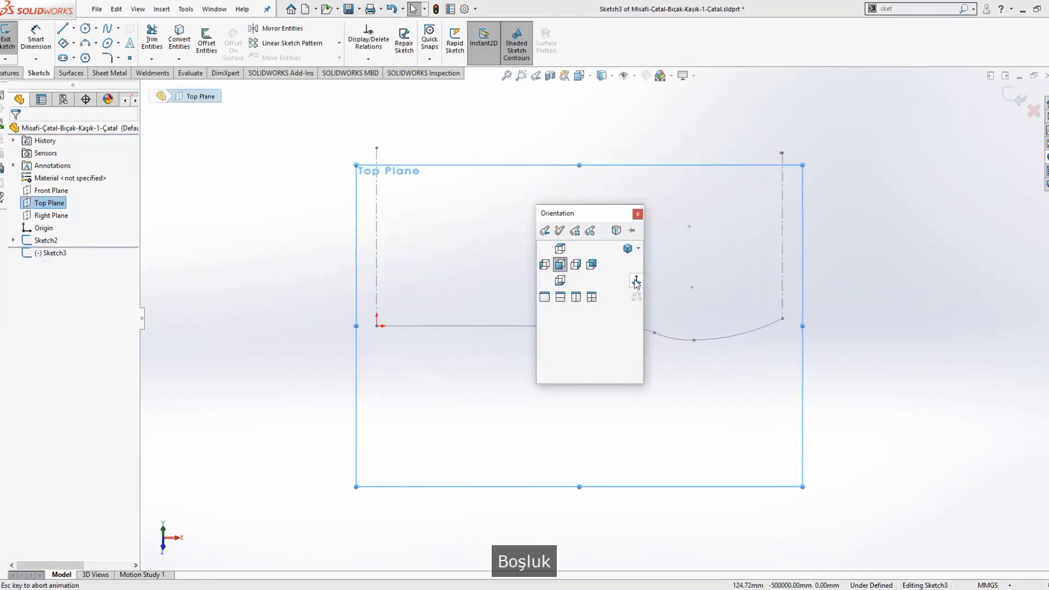
pyautogui.click(534, 287)
pyautogui.hotkey('ctrl', 'v')
pyautogui.press('z')
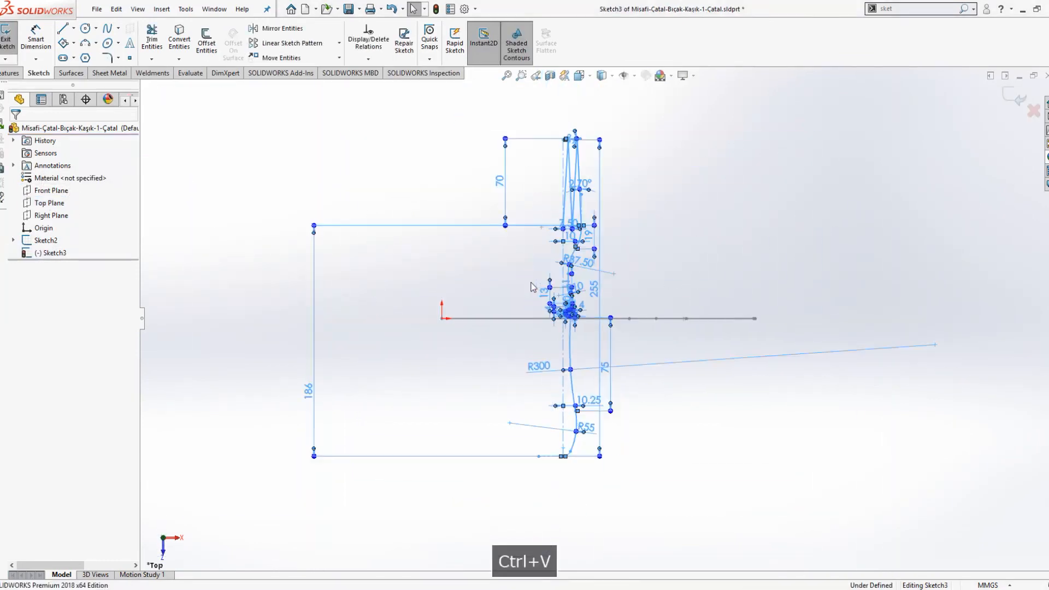
pyautogui.click(430, 175)
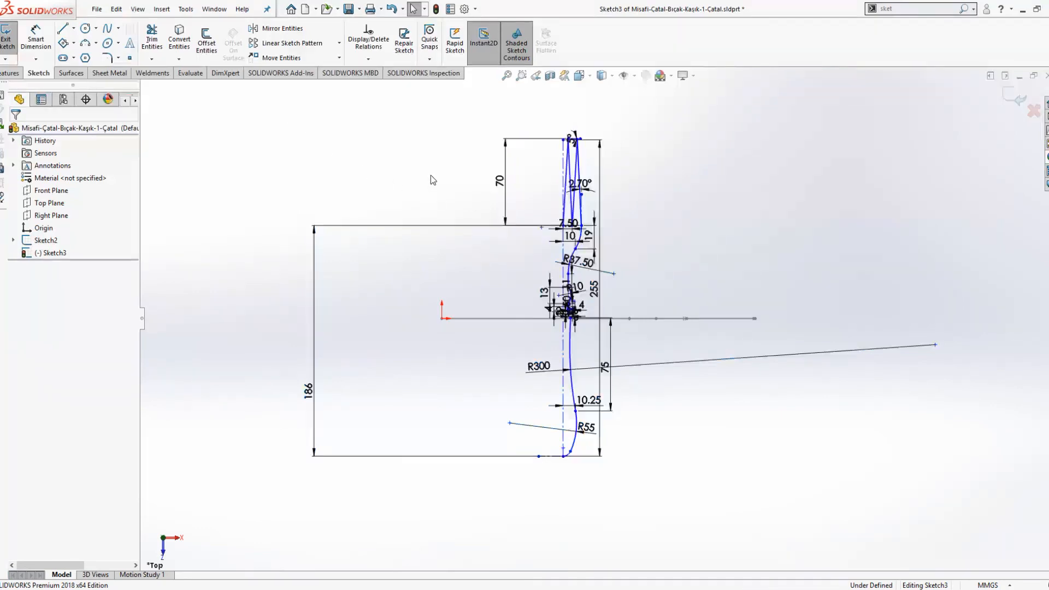
# Try to mirror all the pasted outline entities, construction lines included, about the vertical centerline and undo the mirror.
pyautogui.click(277, 28)
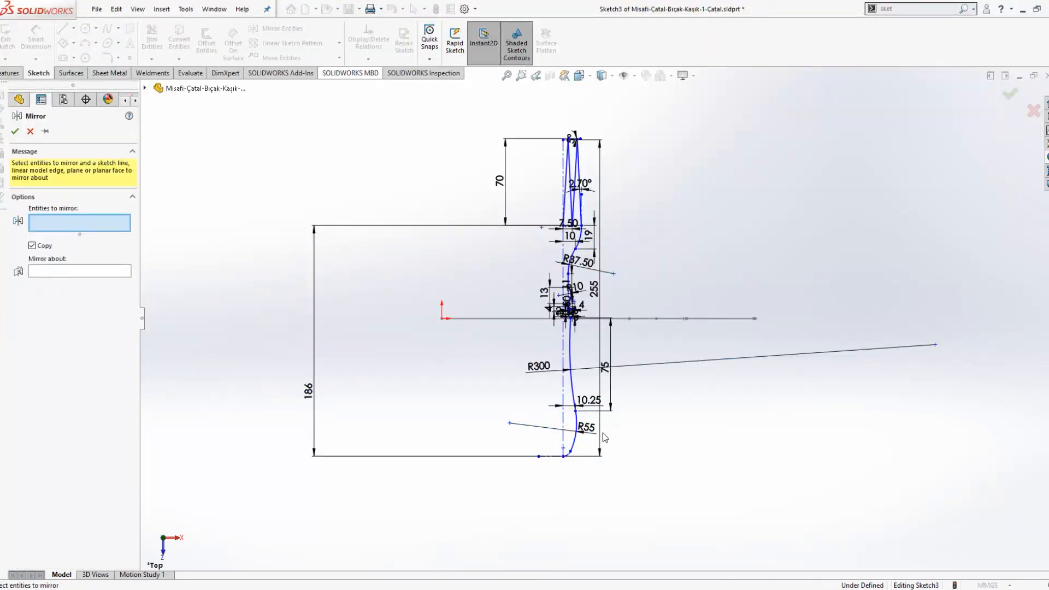
pyautogui.moveTo(660, 485)
pyautogui.mouseDown()
pyautogui.moveTo(558, 228)
pyautogui.moveTo(534, 118)
pyautogui.moveTo(536, 106)
pyautogui.moveTo(555, 113)
pyautogui.mouseUp()
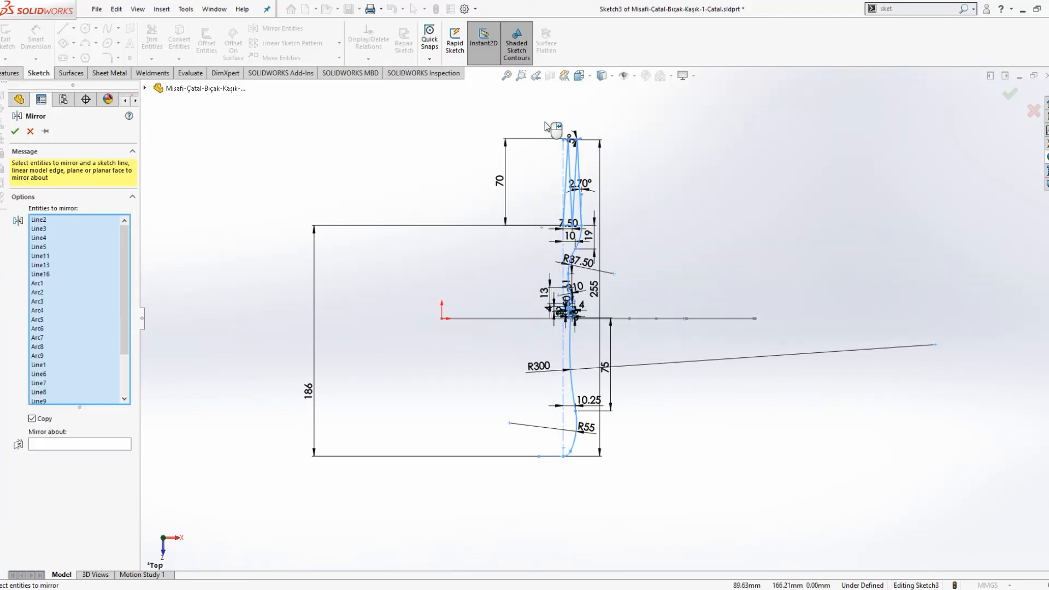
pyautogui.click(68, 443)
pyautogui.click(563, 179)
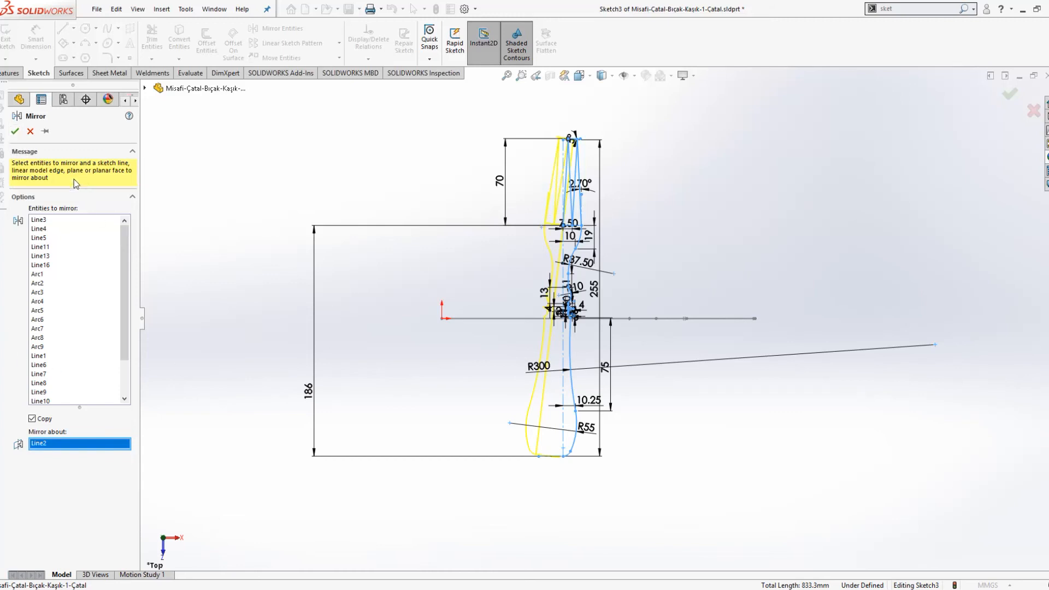
pyautogui.rightClick(65, 444)
pyautogui.click(99, 452)
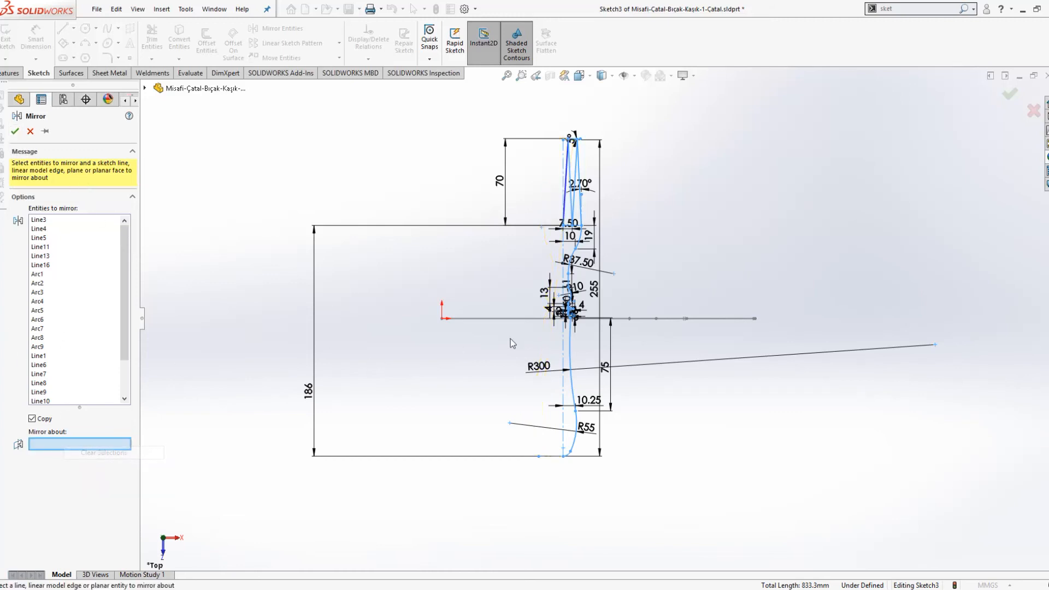
pyautogui.click(564, 353)
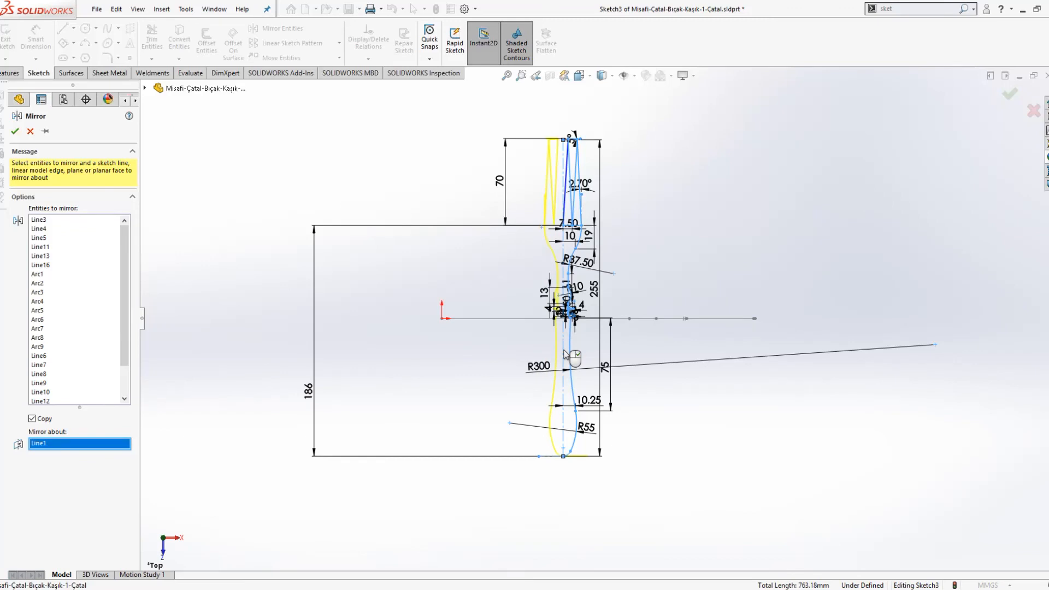
pyautogui.click(15, 132)
pyautogui.hotkey('ctrl', 'z')
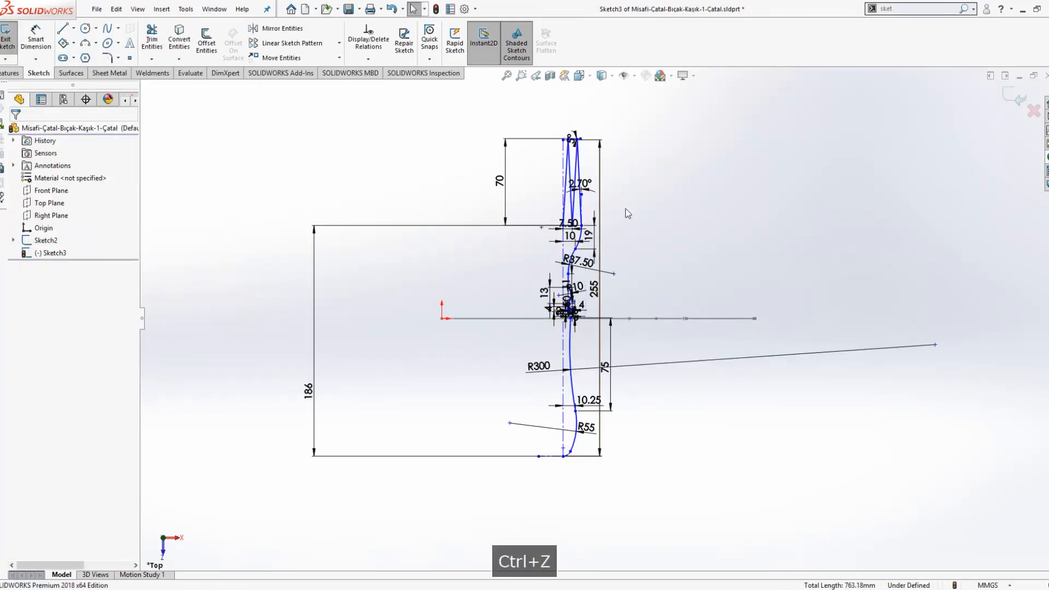
# Mirror only the connected chain of the half fork outline about the vertical centerline.
pyautogui.scroll(-4, 620, 257)
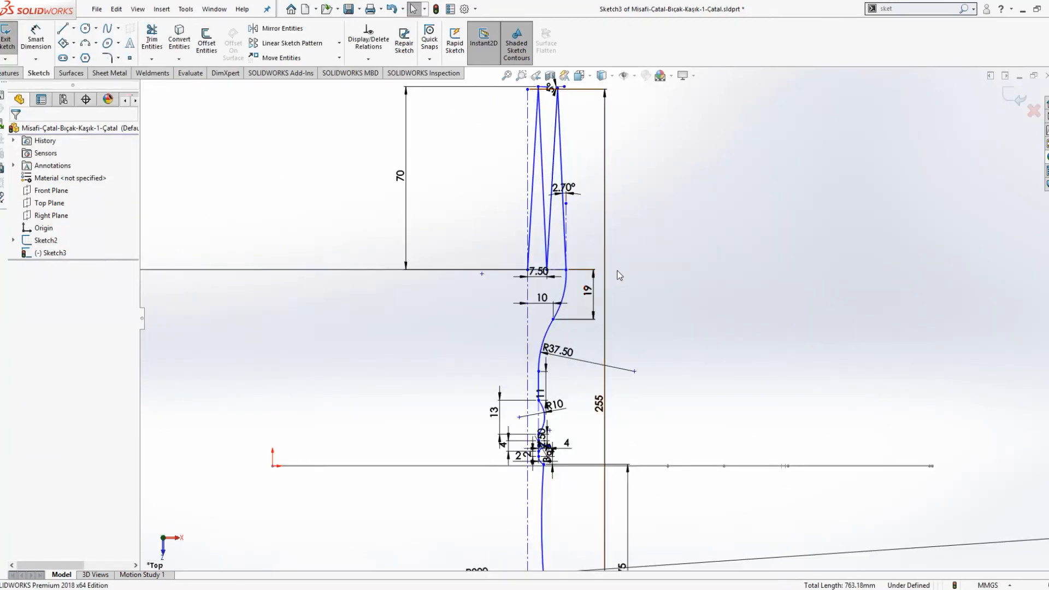
pyautogui.scroll(1, 623, 281)
pyautogui.scroll(2, 622, 282)
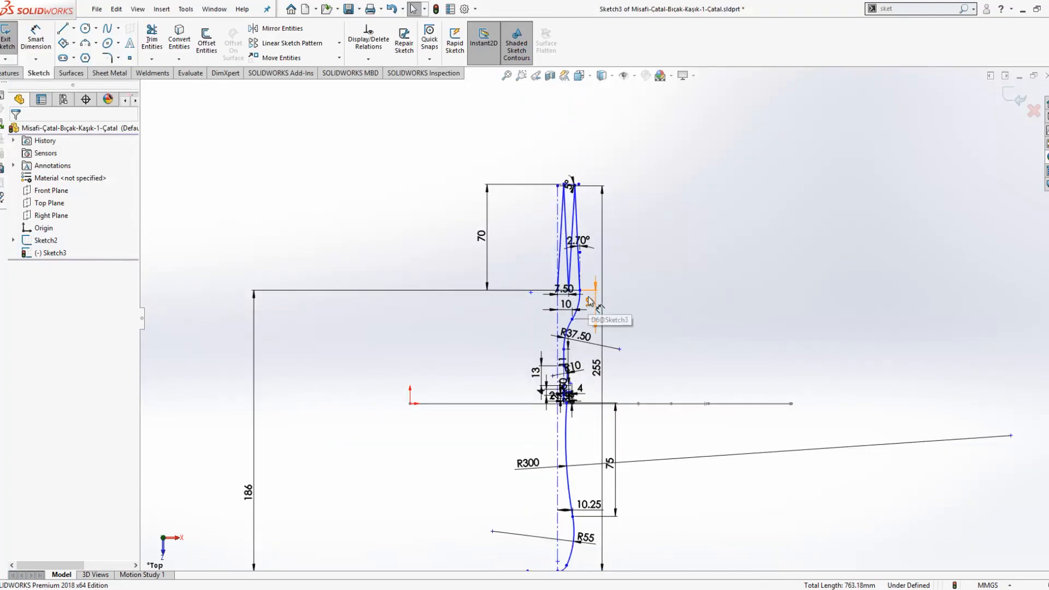
pyautogui.scroll(-2, 588, 208)
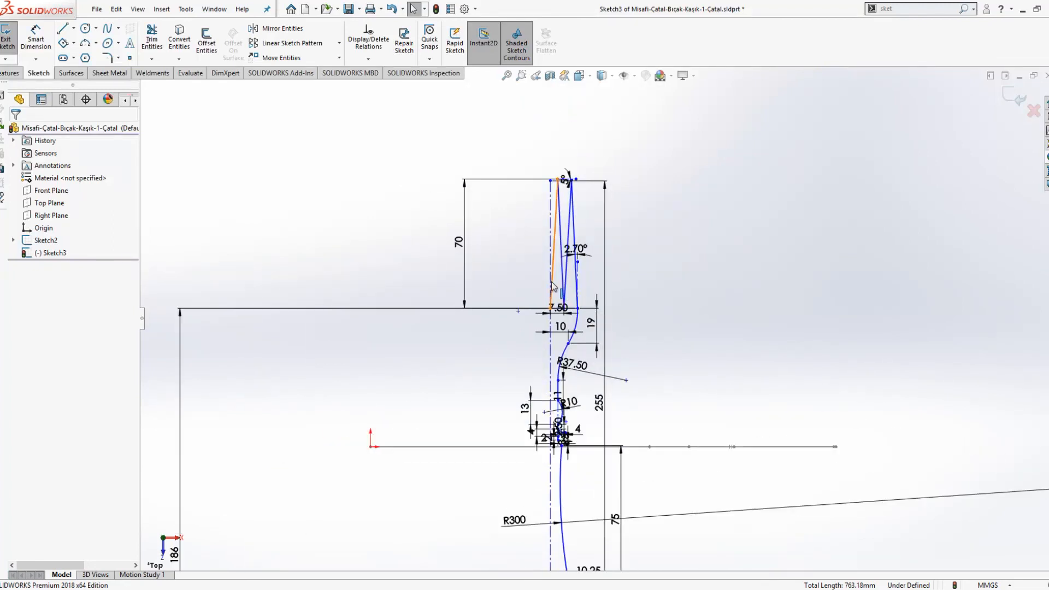
pyautogui.rightClick(552, 283)
pyautogui.click(581, 294)
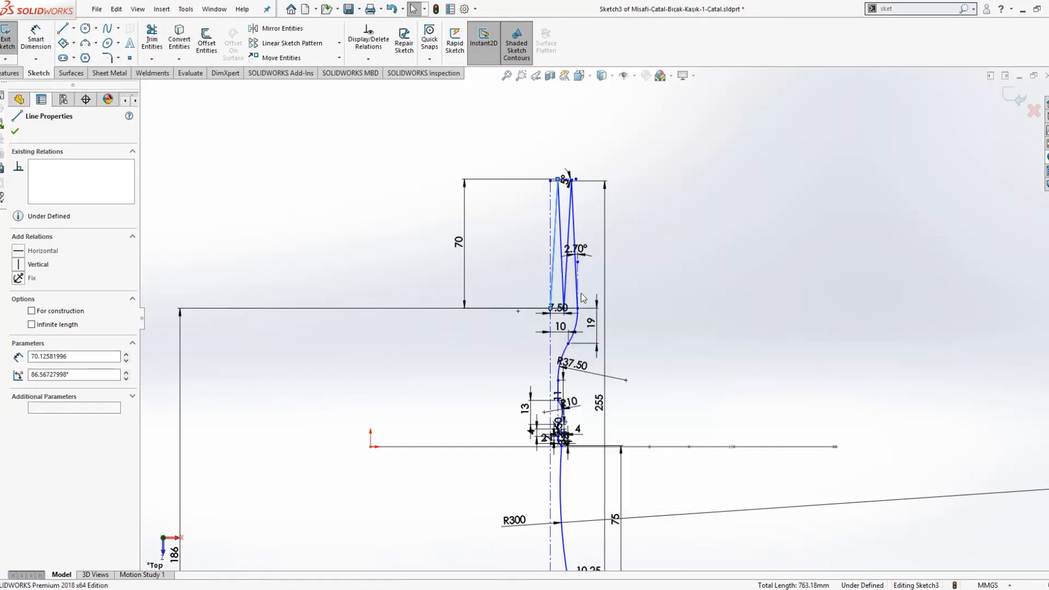
pyautogui.click(276, 28)
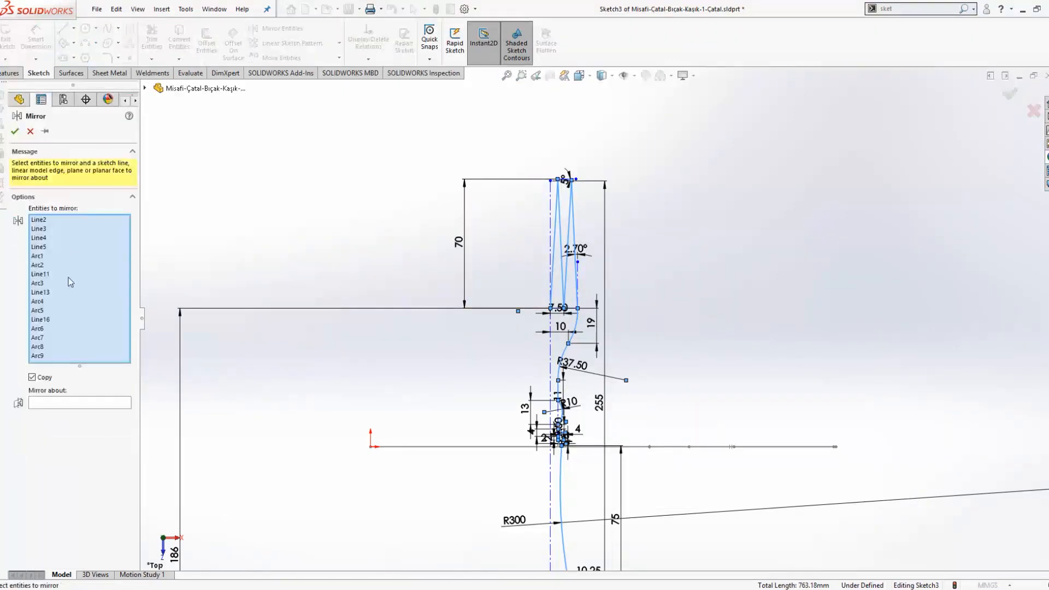
pyautogui.click(68, 404)
pyautogui.click(550, 365)
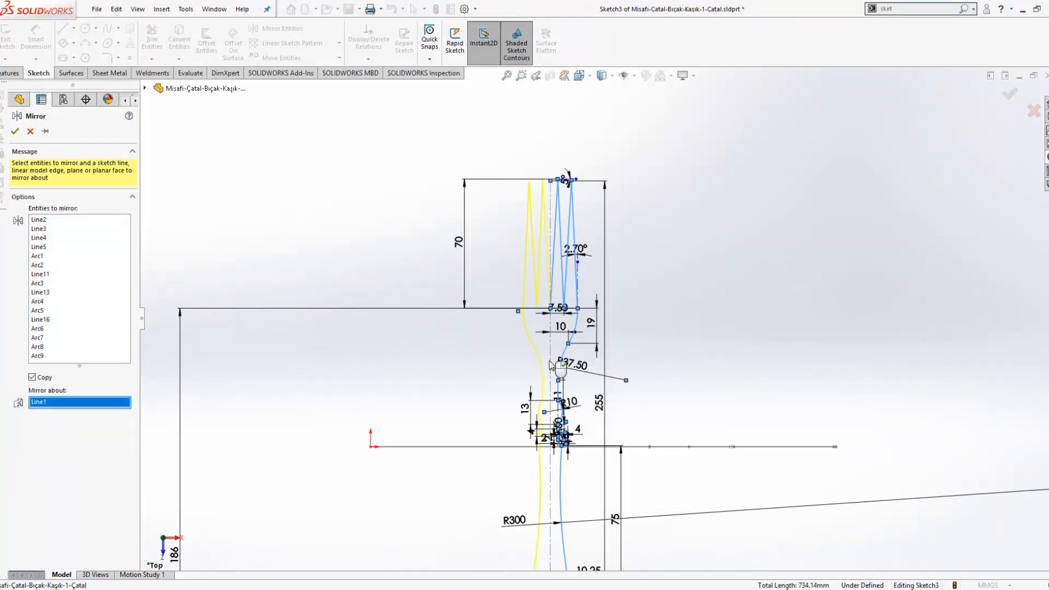
pyautogui.click(14, 131)
pyautogui.scroll(3, 578, 356)
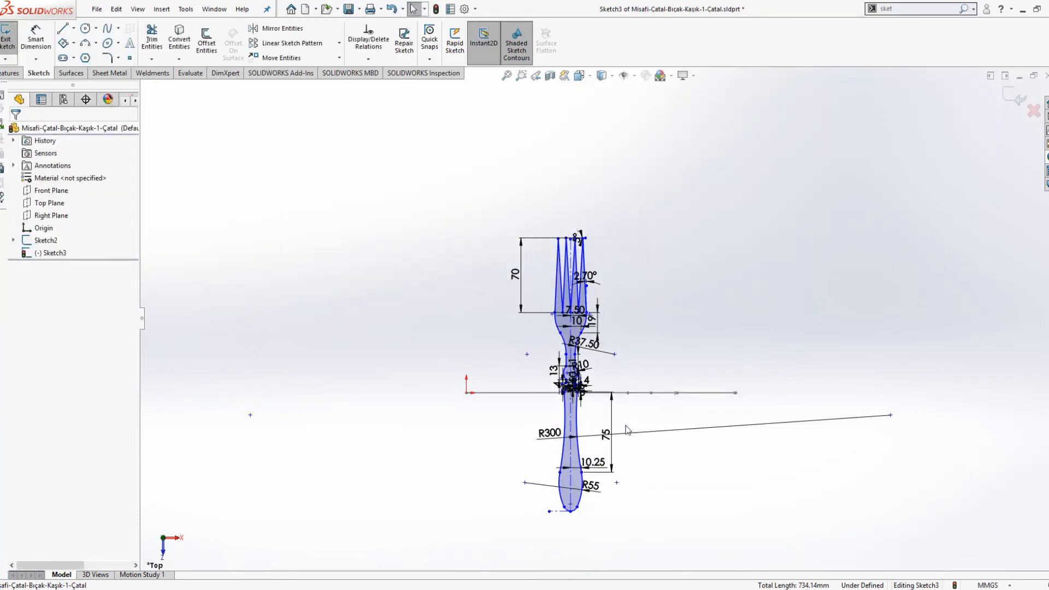
# Make a block from the complete mirrored fork outline, close the sketch and save the part.
pyautogui.scroll(-8, 578, 356)
pyautogui.scroll(5, 544, 306)
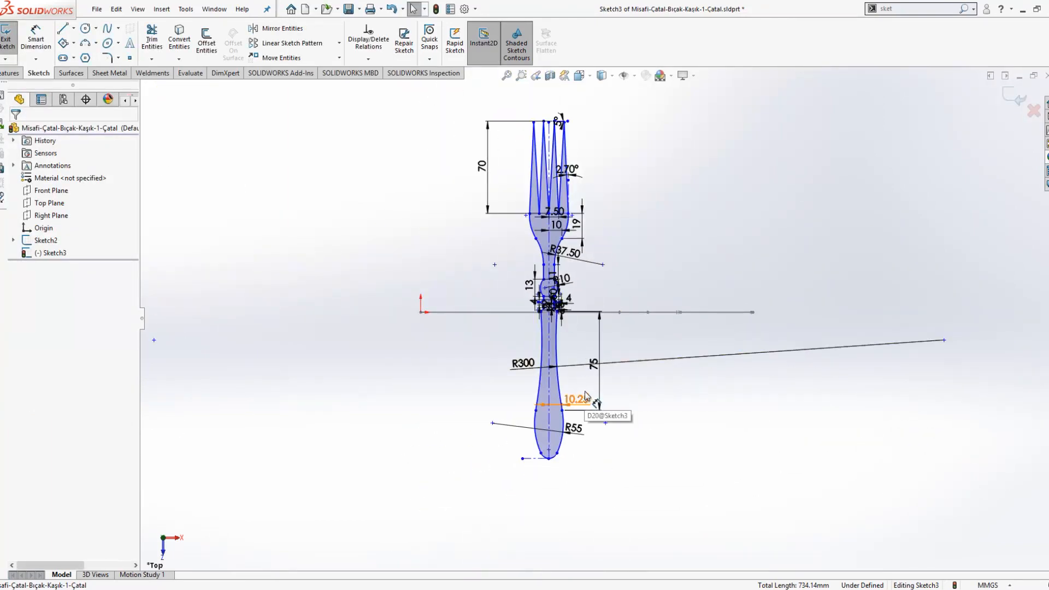
pyautogui.scroll(2, 616, 311)
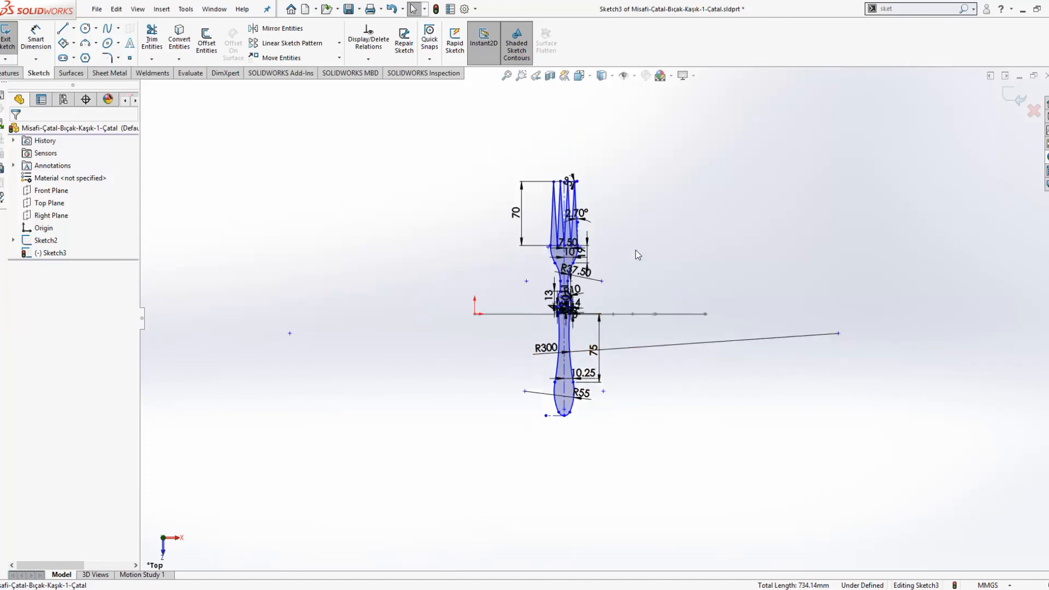
pyautogui.scroll(-2, 635, 250)
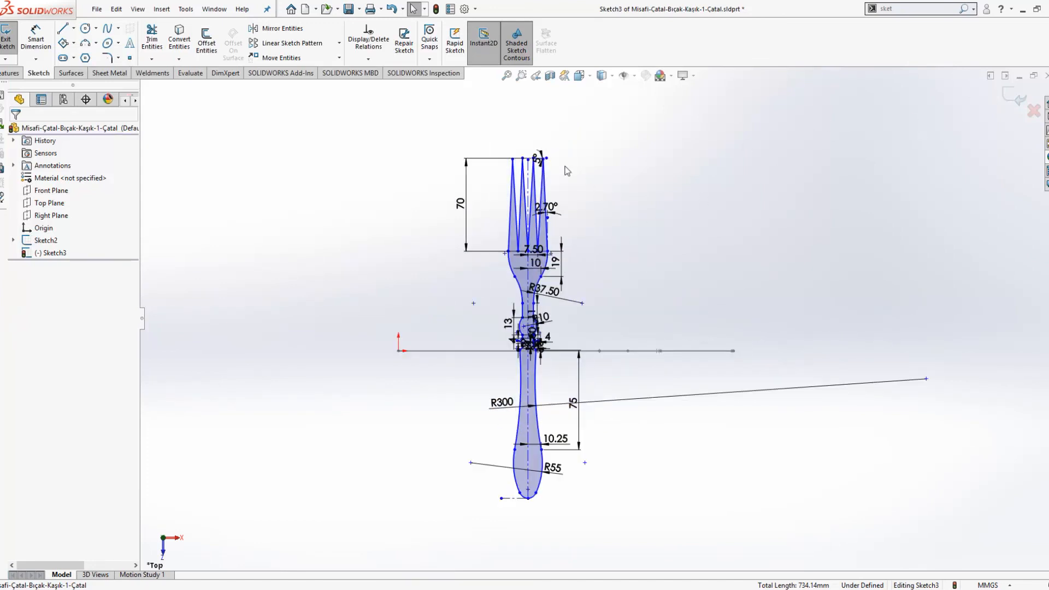
pyautogui.moveTo(267, 112)
pyautogui.mouseDown()
pyautogui.moveTo(723, 491)
pyautogui.moveTo(708, 503)
pyautogui.mouseUp()
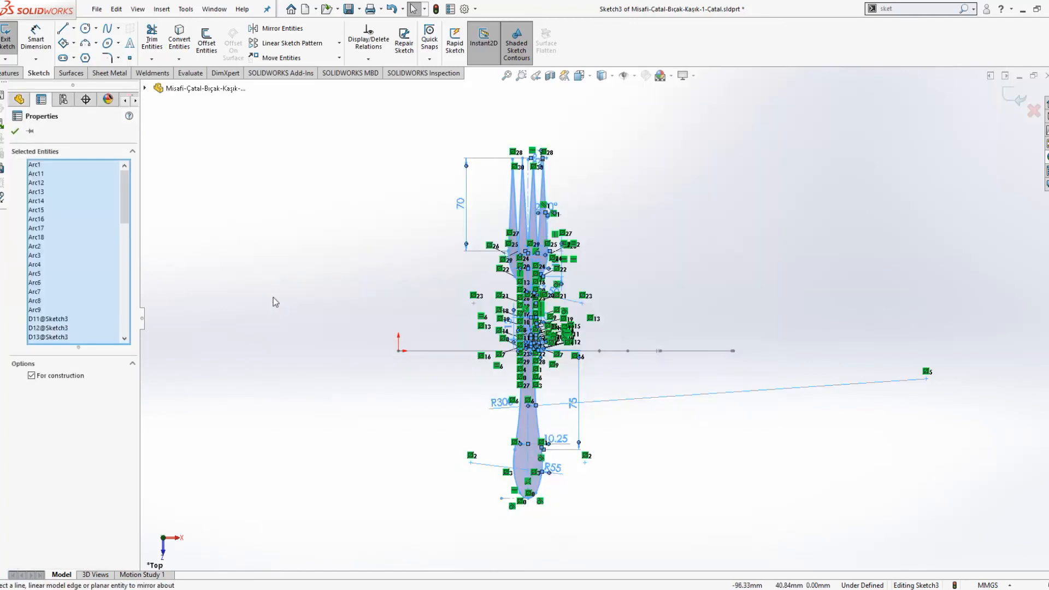
pyautogui.rightClick(283, 254)
pyautogui.click(326, 235)
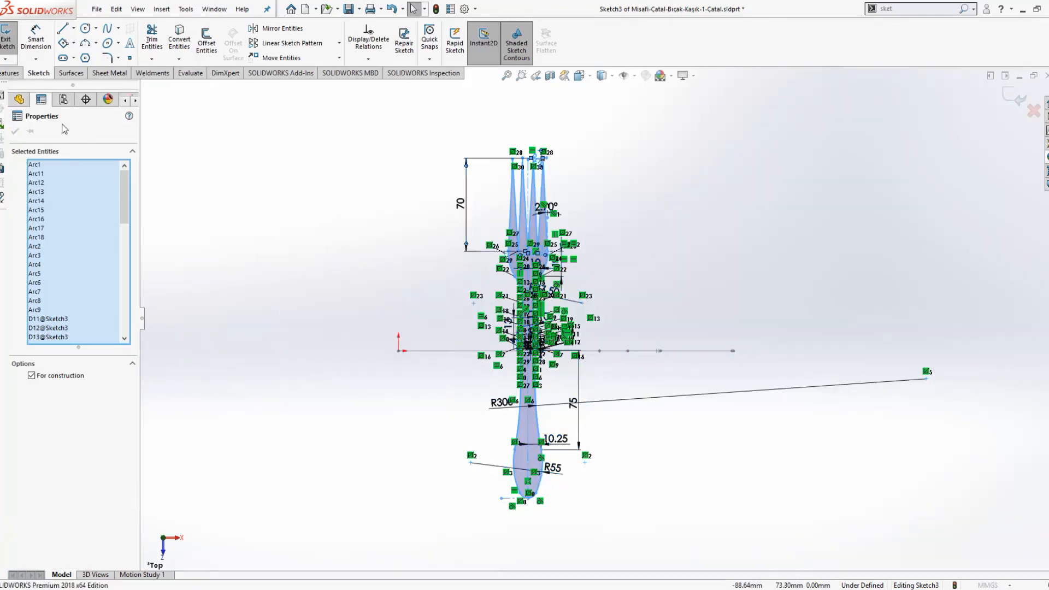
pyautogui.click(17, 131)
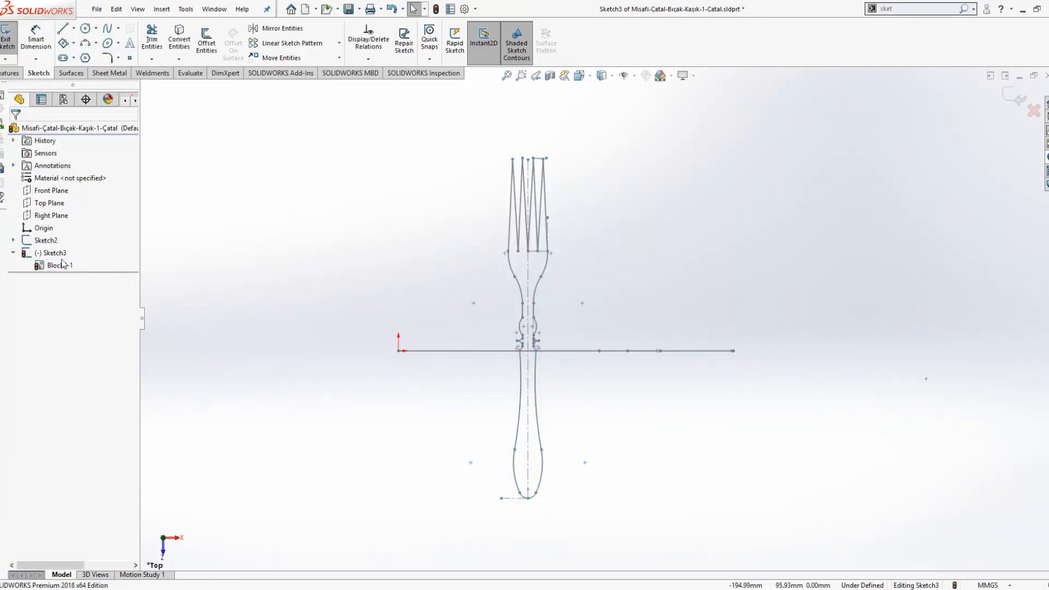
pyautogui.hotkey('ctrl', 'q')
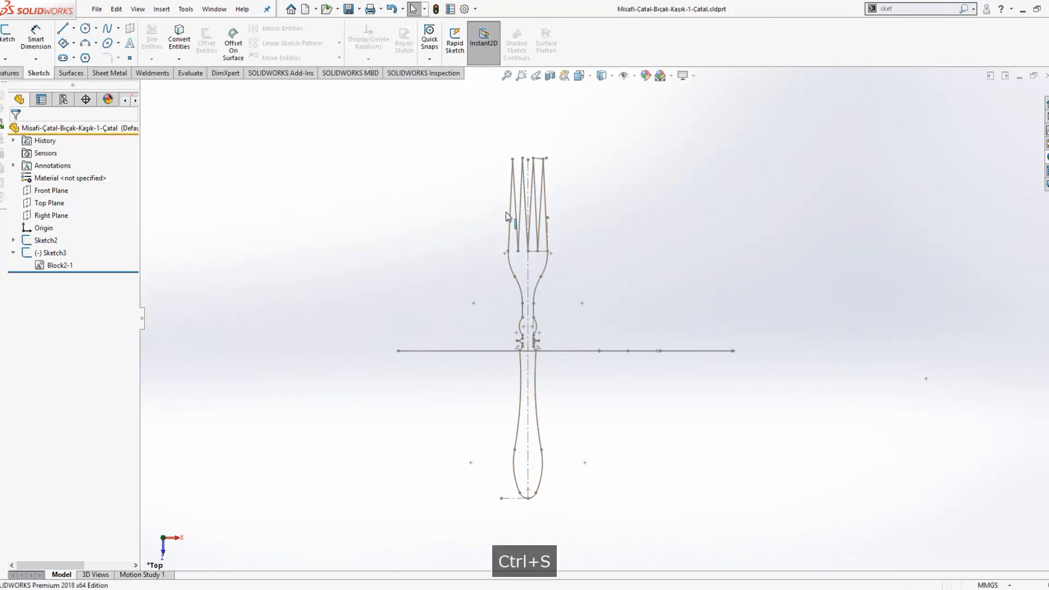
# Move the fork outline block freely across the side profile and check its placement in space.
pyautogui.moveTo(534, 238); pyautogui.dragTo(562, 208)
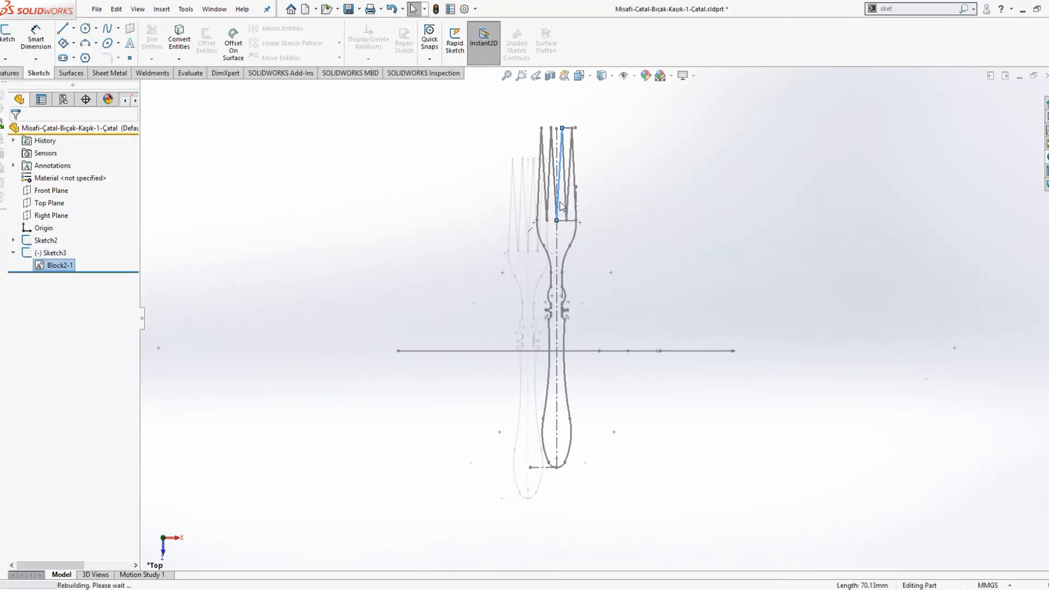
pyautogui.click(562, 305)
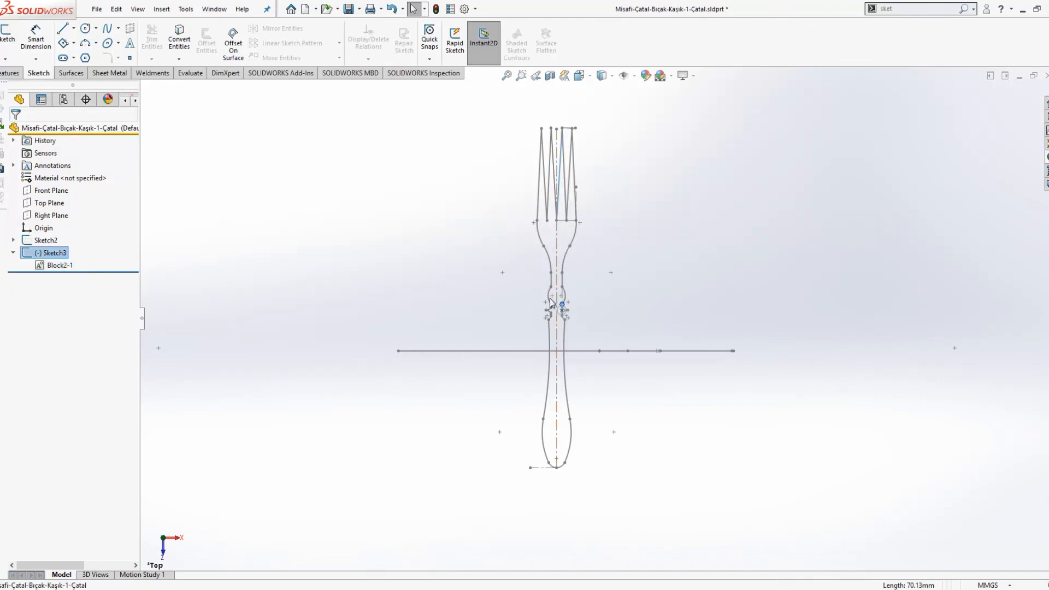
pyautogui.moveTo(526, 287); pyautogui.dragTo(486, 281, button='right')
pyautogui.moveTo(608, 374)
pyautogui.mouseDown(button='middle')
pyautogui.moveTo(657, 444)
pyautogui.moveTo(742, 344)
pyautogui.moveTo(663, 408)
pyautogui.moveTo(658, 386)
pyautogui.mouseUp(button='middle')
pyautogui.click(580, 490)
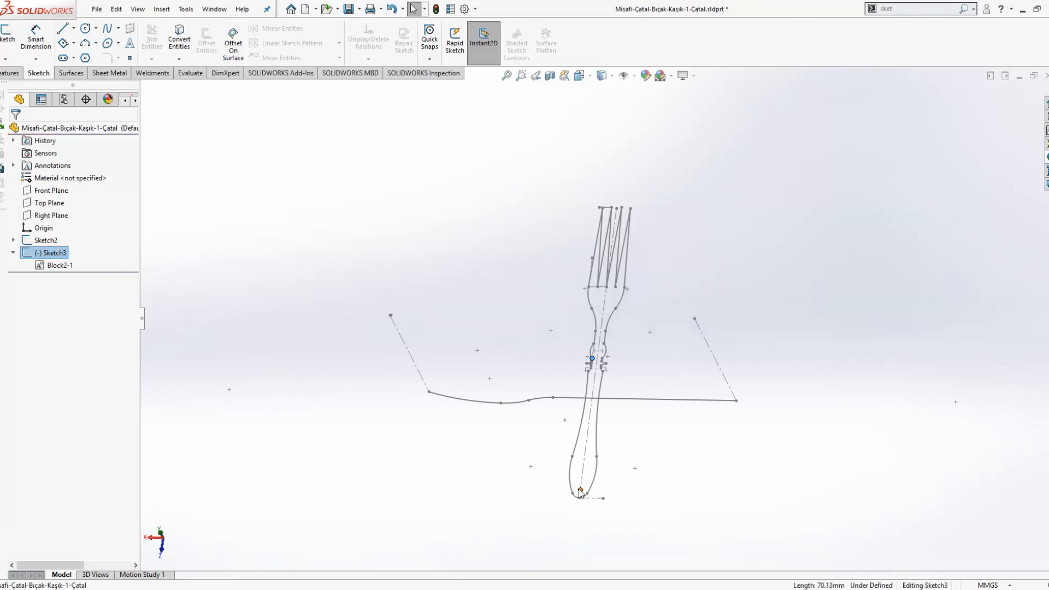
pyautogui.click(264, 272)
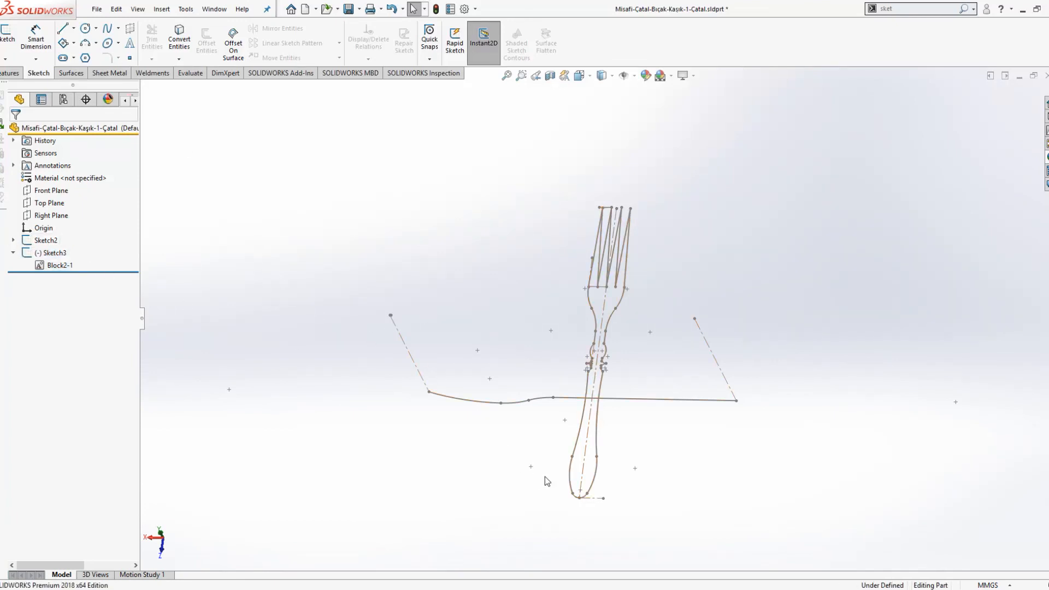
# Snap the point near the block's handle end onto the origin and rotate the fork toward the side profile.
pyautogui.press('space')
pyautogui.click(651, 480)
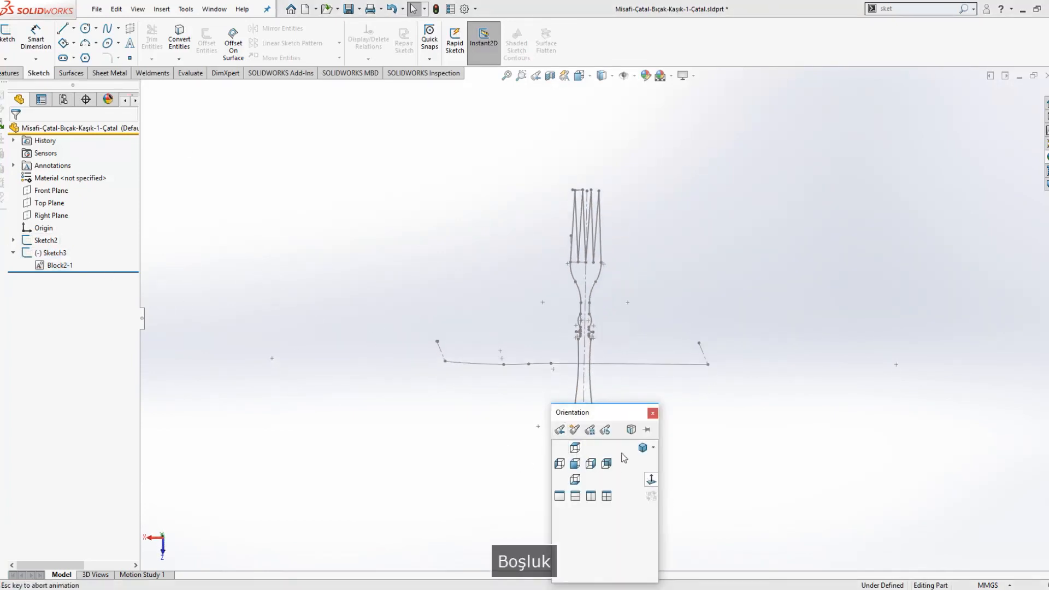
pyautogui.moveTo(566, 396); pyautogui.dragTo(578, 415, button='middle')
pyautogui.press('space')
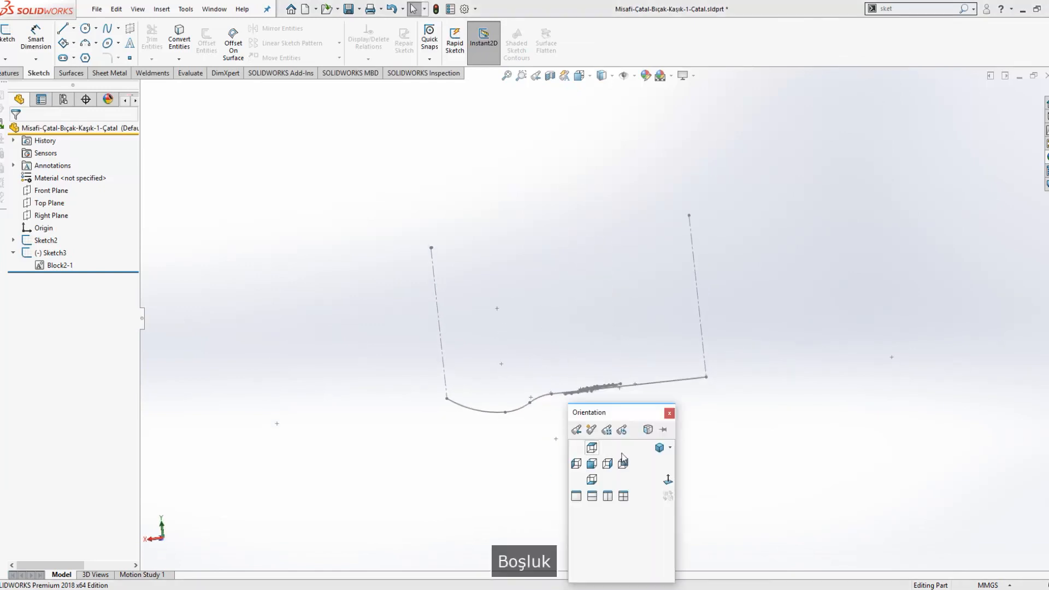
pyautogui.click(667, 483)
pyautogui.press('space')
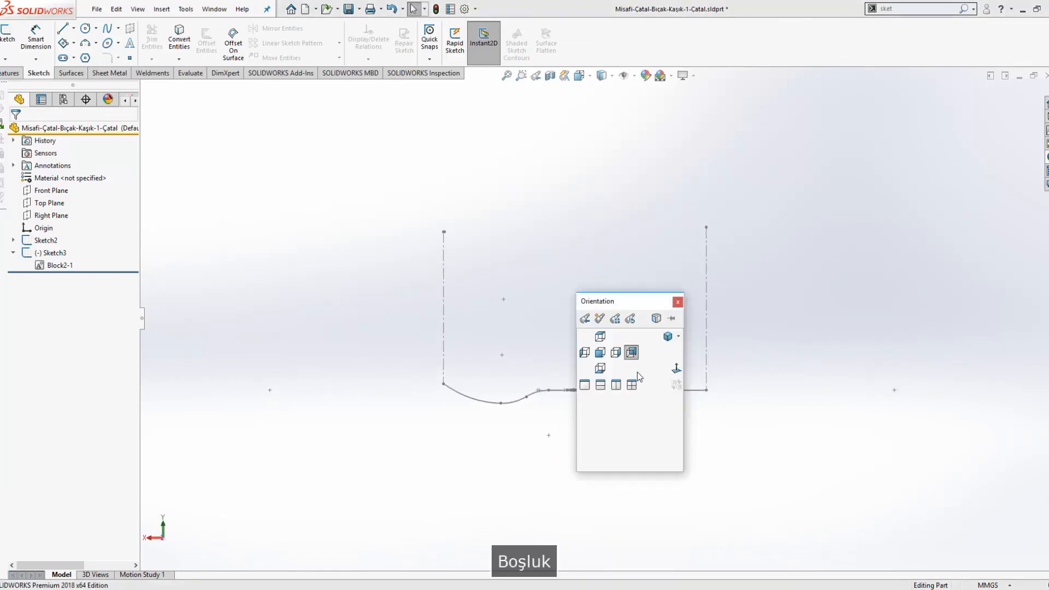
pyautogui.click(600, 336)
pyautogui.moveTo(613, 352)
pyautogui.mouseDown(button='middle')
pyautogui.moveTo(614, 241)
pyautogui.moveTo(610, 346)
pyautogui.mouseUp(button='middle')
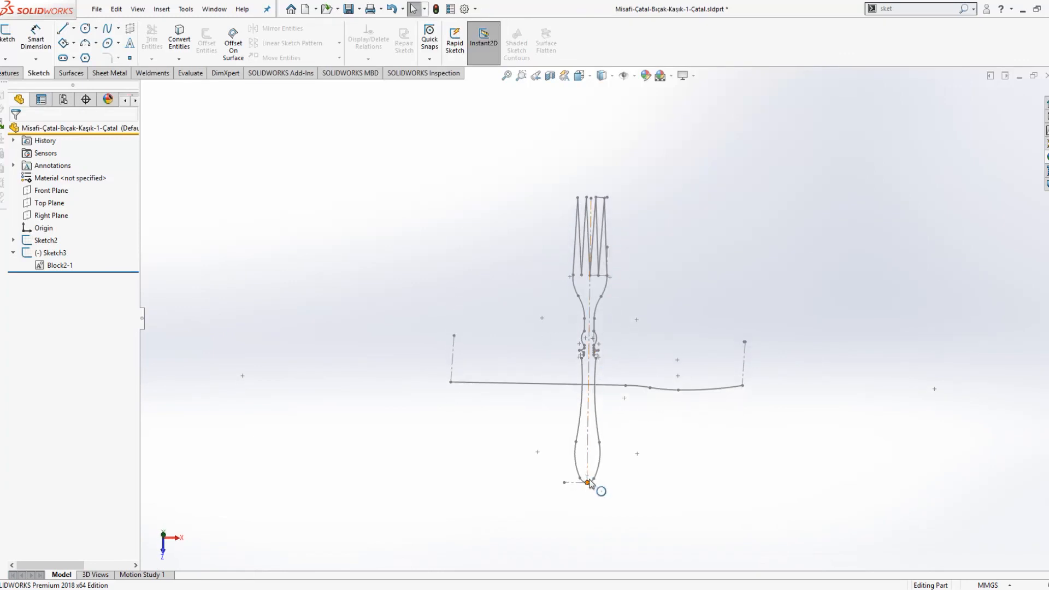
pyautogui.moveTo(589, 482)
pyautogui.mouseDown()
pyautogui.moveTo(538, 421)
pyautogui.moveTo(451, 382)
pyautogui.mouseUp()
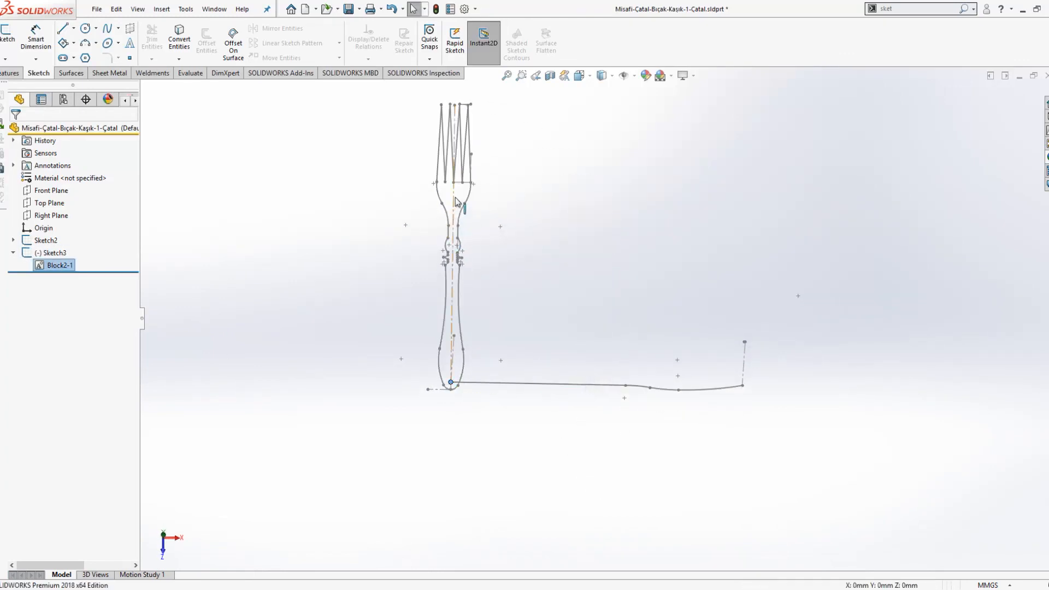
pyautogui.moveTo(456, 186)
pyautogui.mouseDown()
pyautogui.moveTo(594, 243)
pyautogui.moveTo(636, 333)
pyautogui.moveTo(639, 371)
pyautogui.moveTo(615, 332)
pyautogui.mouseUp()
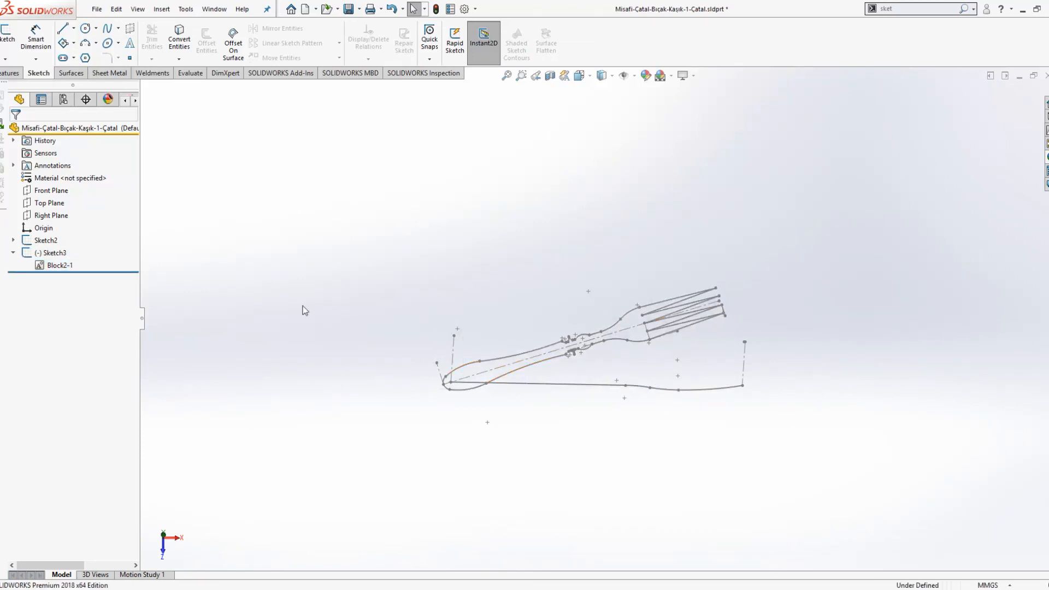
# Try to pull the block's handle end off the origin, swinging the fork away from the side profile.
pyautogui.click(450, 382)
pyautogui.click(451, 383)
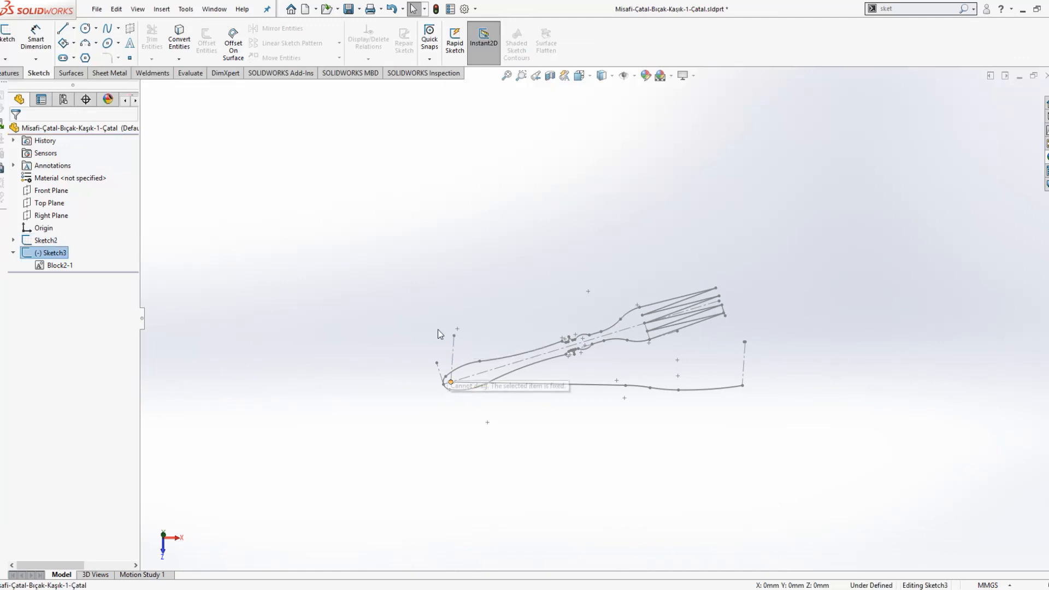
pyautogui.click(468, 397)
pyautogui.moveTo(483, 374); pyautogui.dragTo(457, 352)
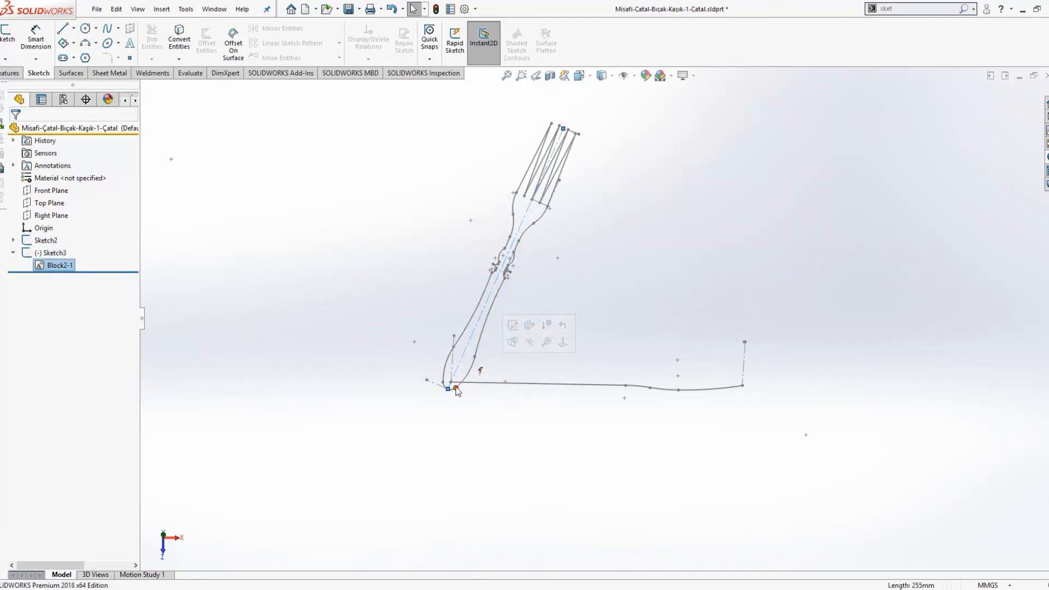
pyautogui.click(451, 383)
# Examine how the handle end of the fork block is attached at the origin.
pyautogui.scroll(-6, 448, 386)
pyautogui.click(482, 417)
pyautogui.click(457, 375)
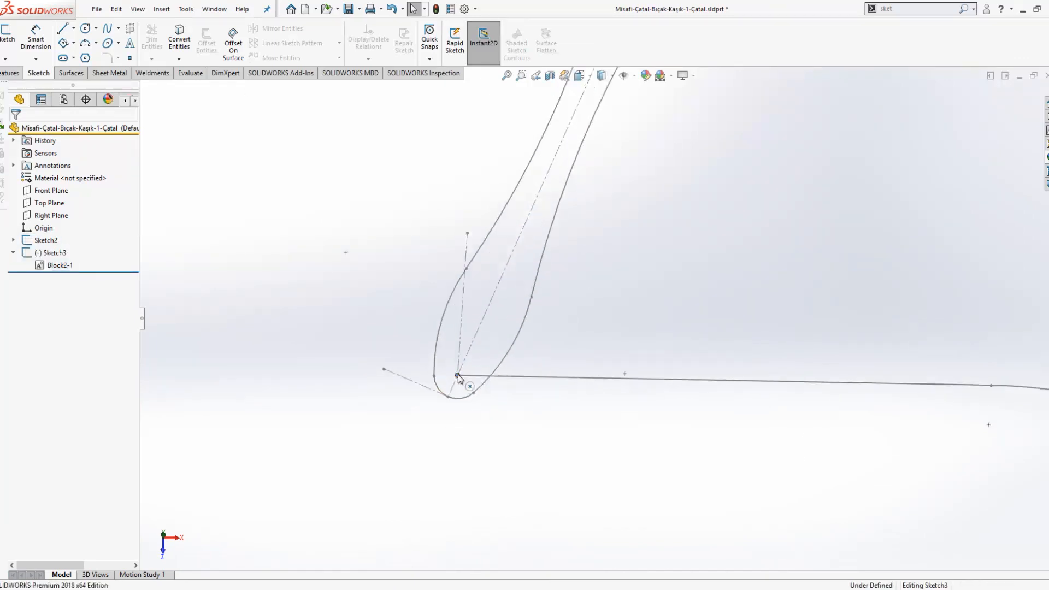
pyautogui.click(286, 269)
pyautogui.rightClick(286, 269)
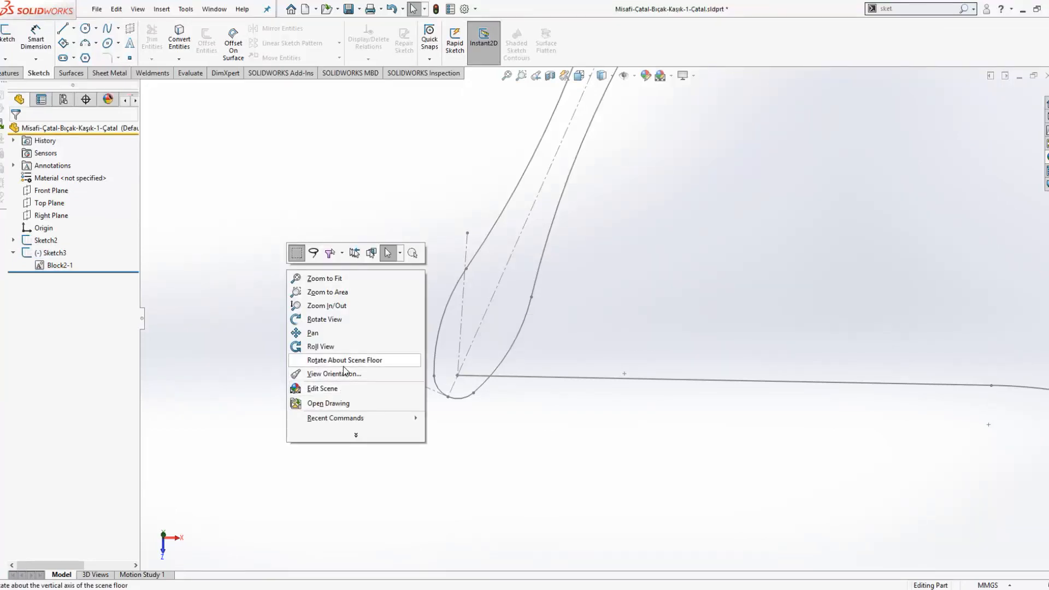
pyautogui.click(222, 244)
pyautogui.scroll(5, 524, 283)
pyautogui.scroll(2, 746, 247)
pyautogui.scroll(-2, 730, 217)
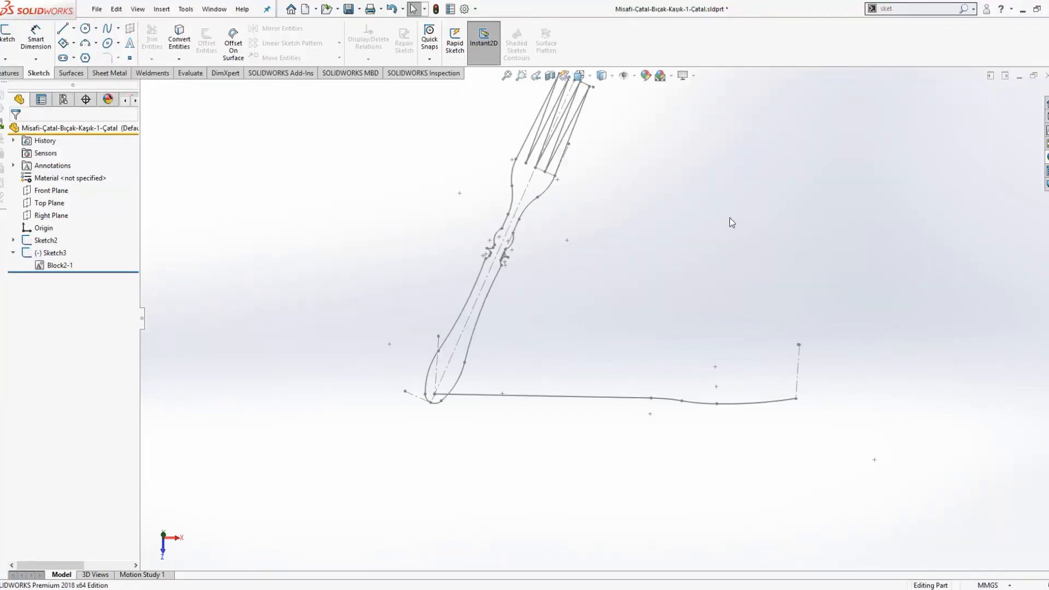
# Open Sketch3 for editing and delete the coincident relation holding the fork block at the origin.
pyautogui.click(46, 240)
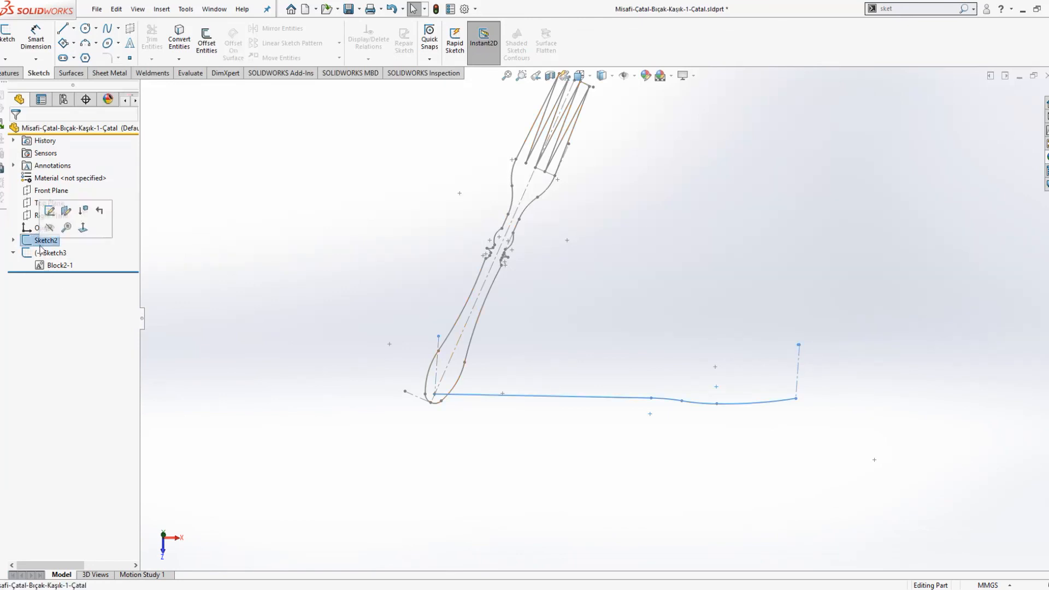
pyautogui.click(54, 252)
pyautogui.click(53, 221)
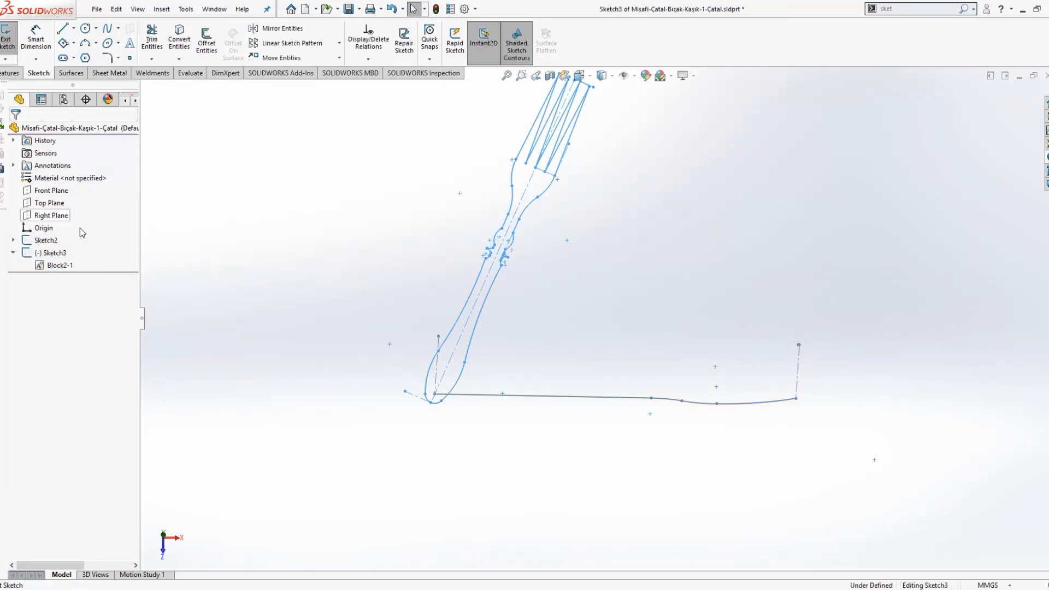
pyautogui.click(436, 403)
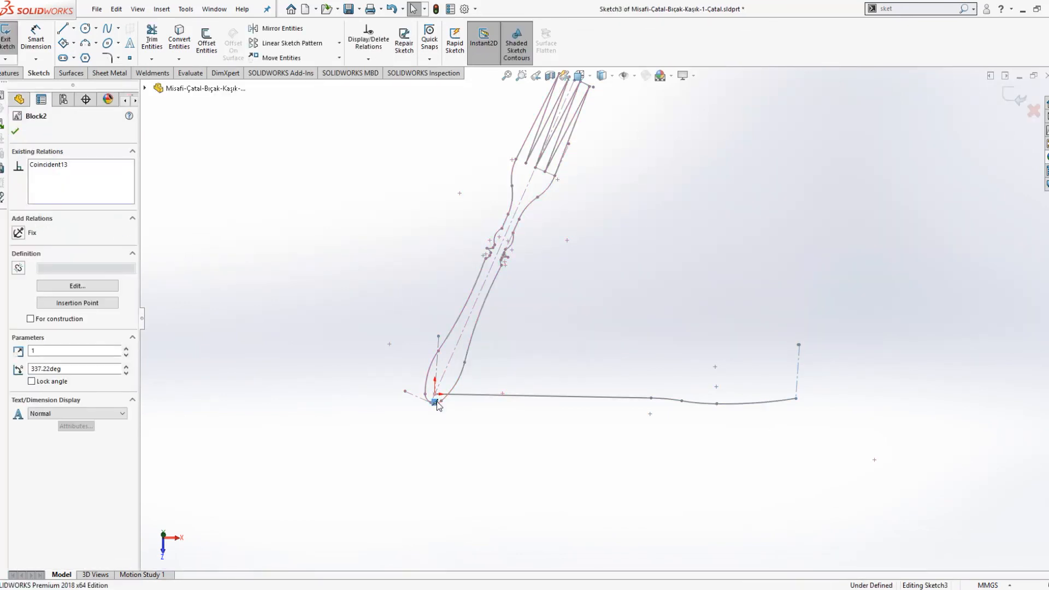
pyautogui.press('Delete')
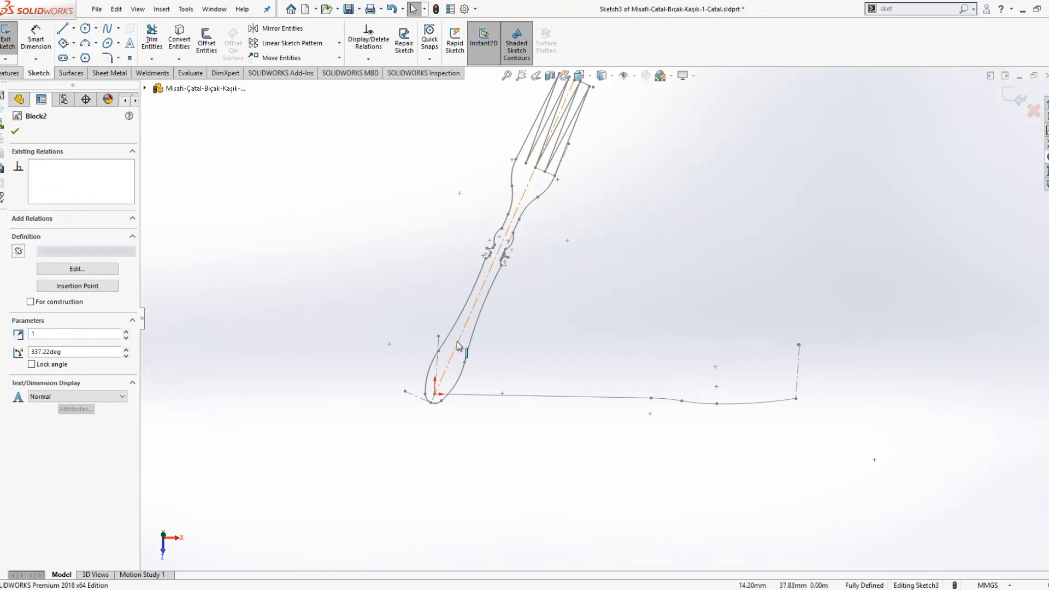
# Add a horizontal relation to the fork block's centerline.
pyautogui.moveTo(460, 352); pyautogui.dragTo(463, 299)
pyautogui.click(17, 235)
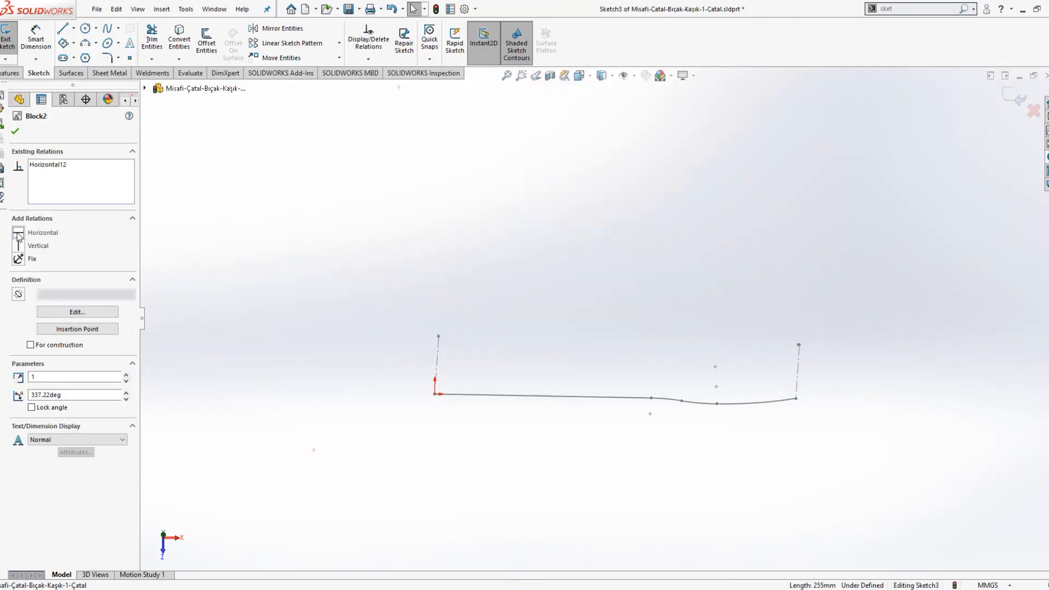
pyautogui.scroll(5, 543, 293)
pyautogui.scroll(-4, 560, 305)
pyautogui.click(559, 301)
# Place the handle-end point of the fork block's centerline on the origin, in line with the side profile.
pyautogui.press('space')
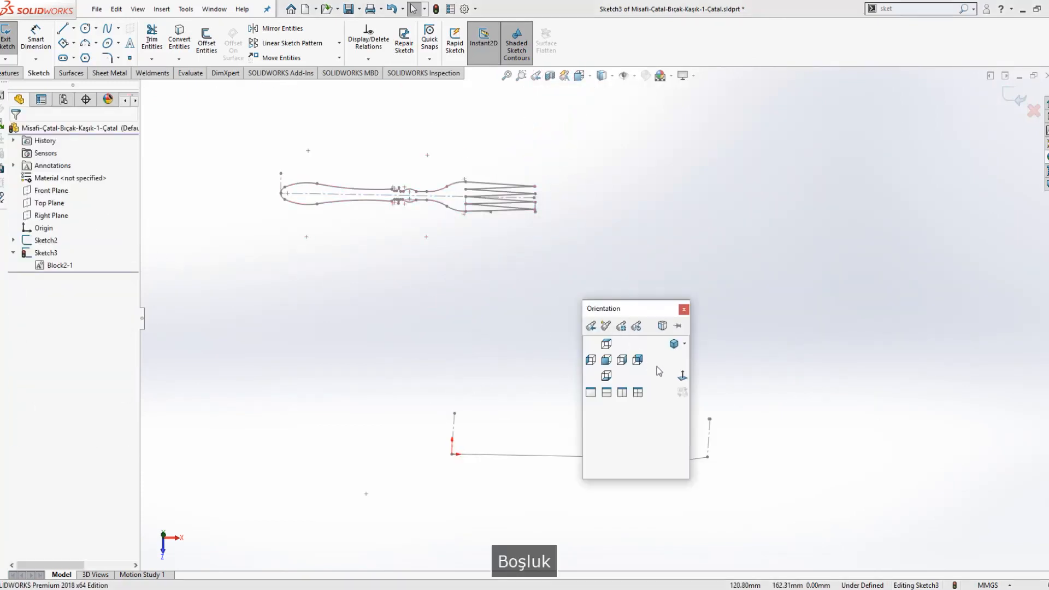
pyautogui.click(682, 377)
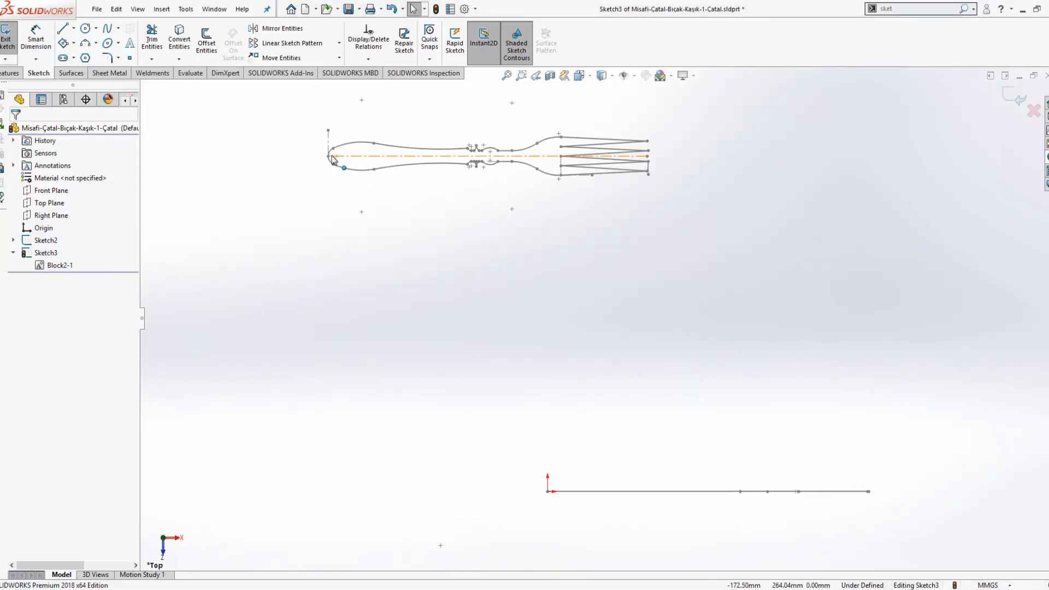
pyautogui.moveTo(331, 159)
pyautogui.mouseDown()
pyautogui.moveTo(510, 333)
pyautogui.moveTo(562, 485)
pyautogui.moveTo(547, 491)
pyautogui.mouseUp()
pyautogui.click(519, 481)
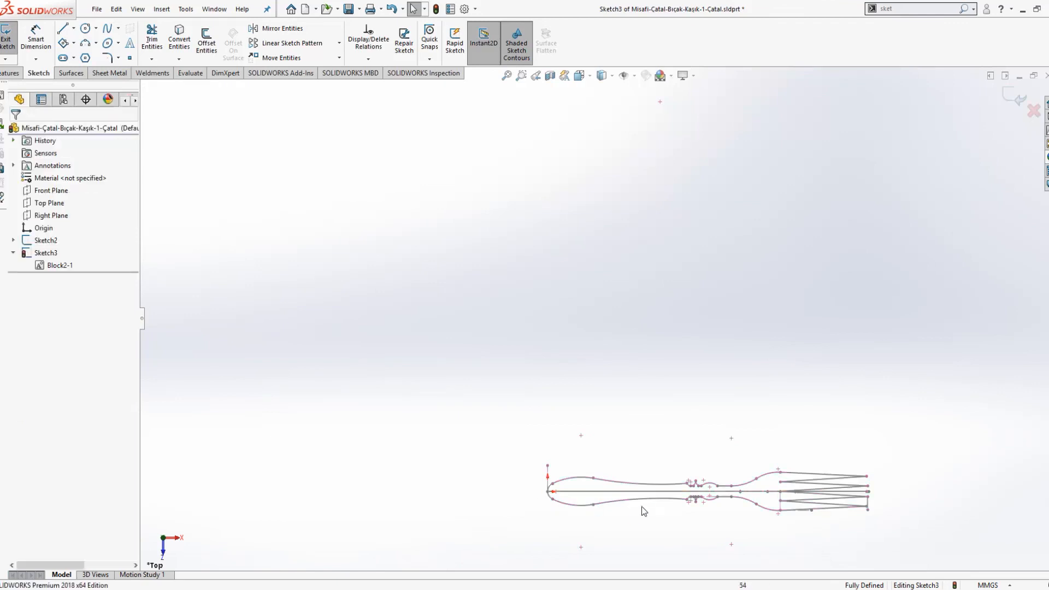
# Check the outline against the side profile in 3D, exit Sketch3 and save the part.
pyautogui.scroll(-3, 691, 524)
pyautogui.moveTo(680, 470)
pyautogui.mouseDown(button='middle')
pyautogui.moveTo(672, 371)
pyautogui.moveTo(709, 305)
pyautogui.moveTo(726, 375)
pyautogui.moveTo(671, 232)
pyautogui.moveTo(702, 364)
pyautogui.mouseUp(button='middle')
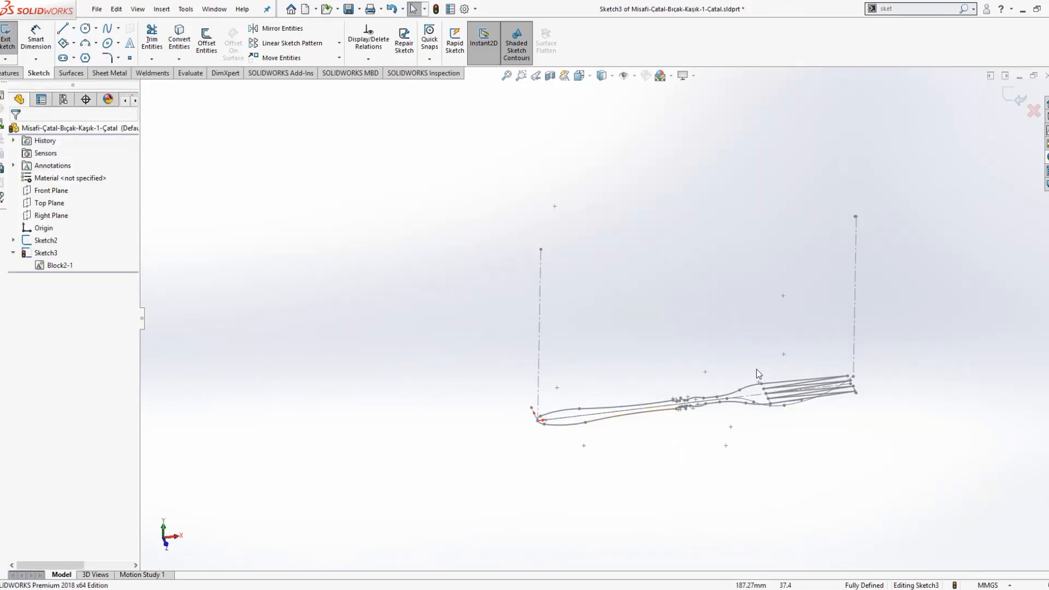
pyautogui.scroll(-3, 757, 373)
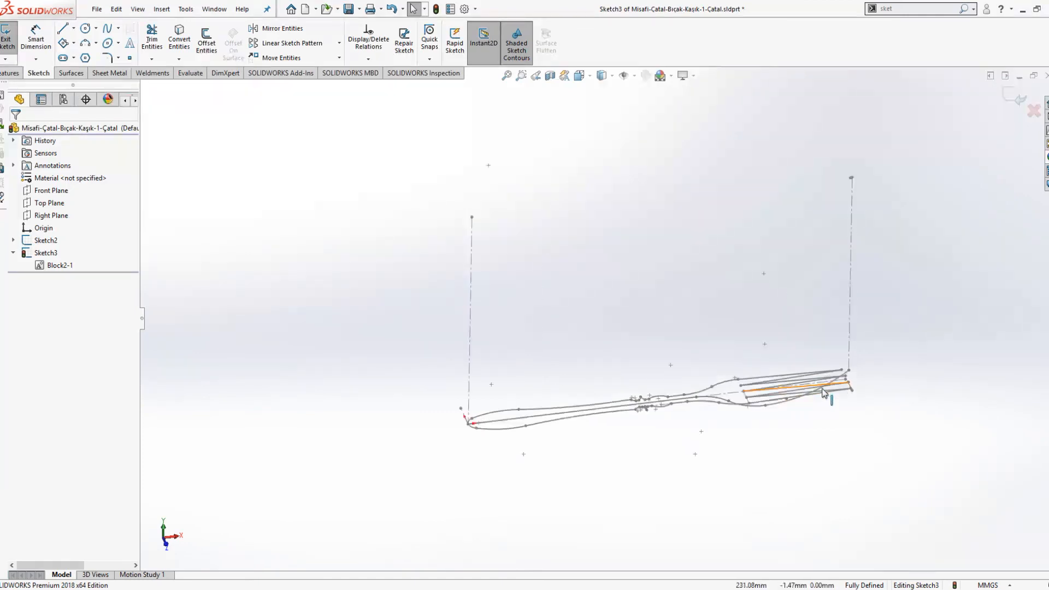
pyautogui.moveTo(706, 394)
pyautogui.mouseDown(button='middle')
pyautogui.moveTo(714, 300)
pyautogui.moveTo(699, 350)
pyautogui.moveTo(680, 309)
pyautogui.mouseUp(button='middle')
pyautogui.click(1014, 98)
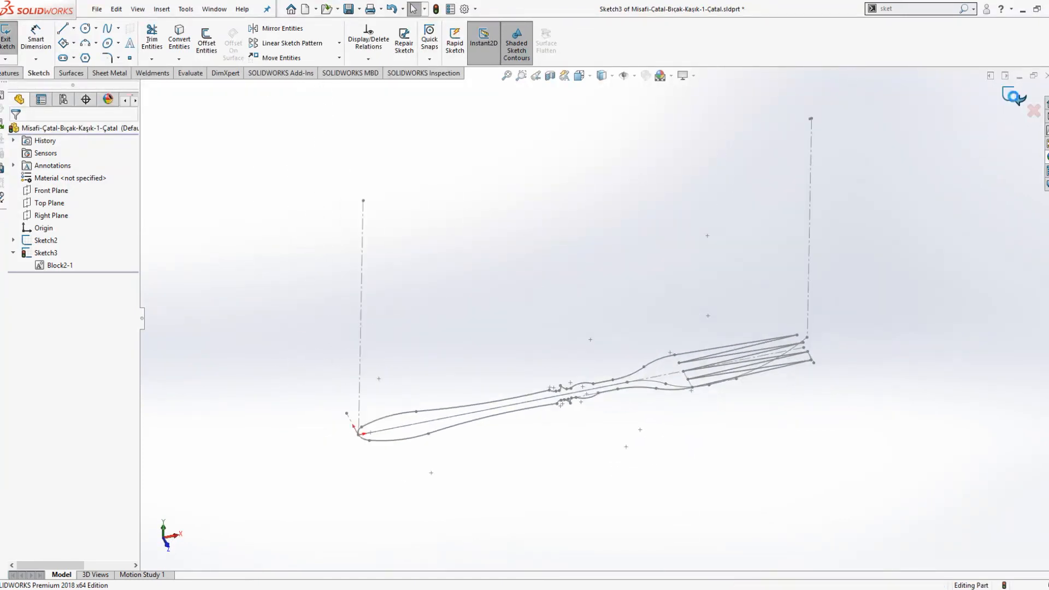
pyautogui.moveTo(782, 275)
pyautogui.mouseDown(button='middle')
pyautogui.moveTo(764, 239)
pyautogui.moveTo(757, 501)
pyautogui.mouseUp(button='middle')
pyautogui.hotkey('ctrl', 's')
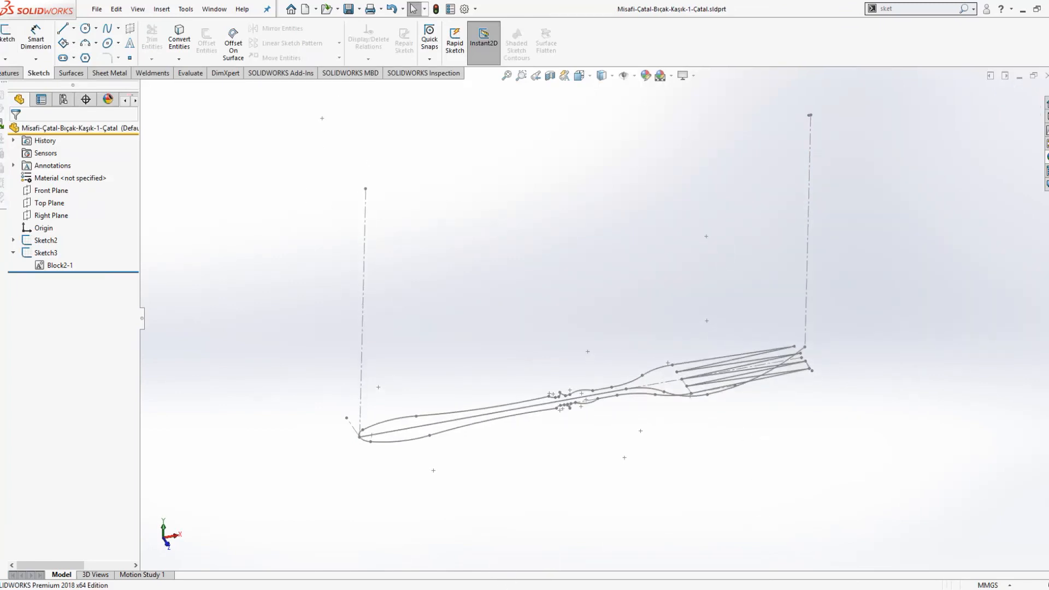